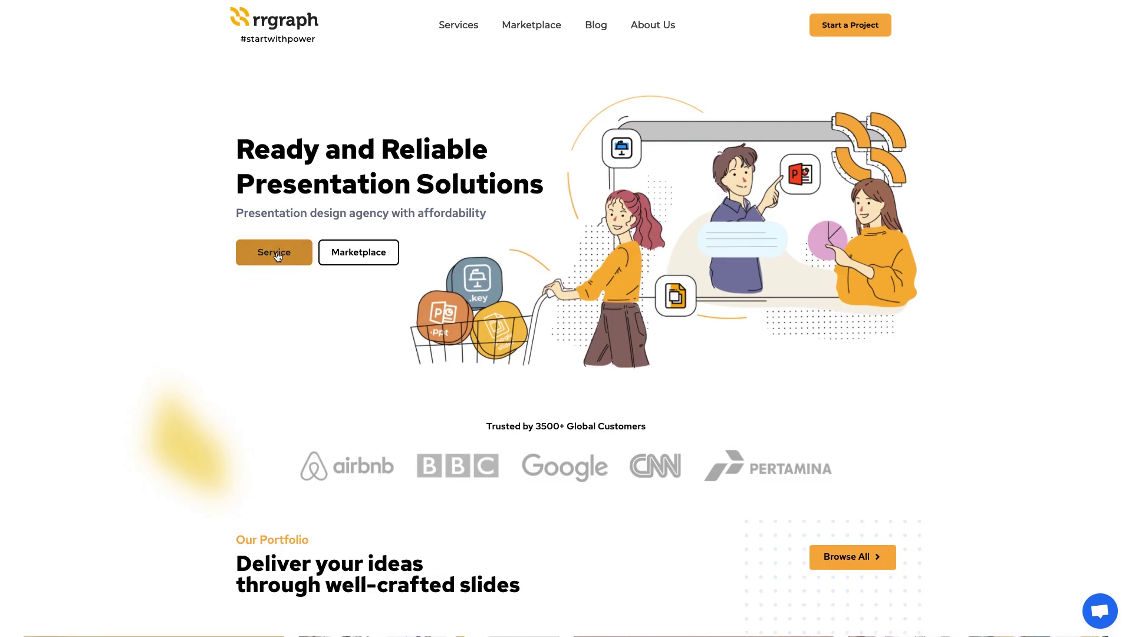
Step: Open the Free 2021 Neumorphic Premium PowerPoint template page, then browse its preview slides and product description
left_click(277, 260)
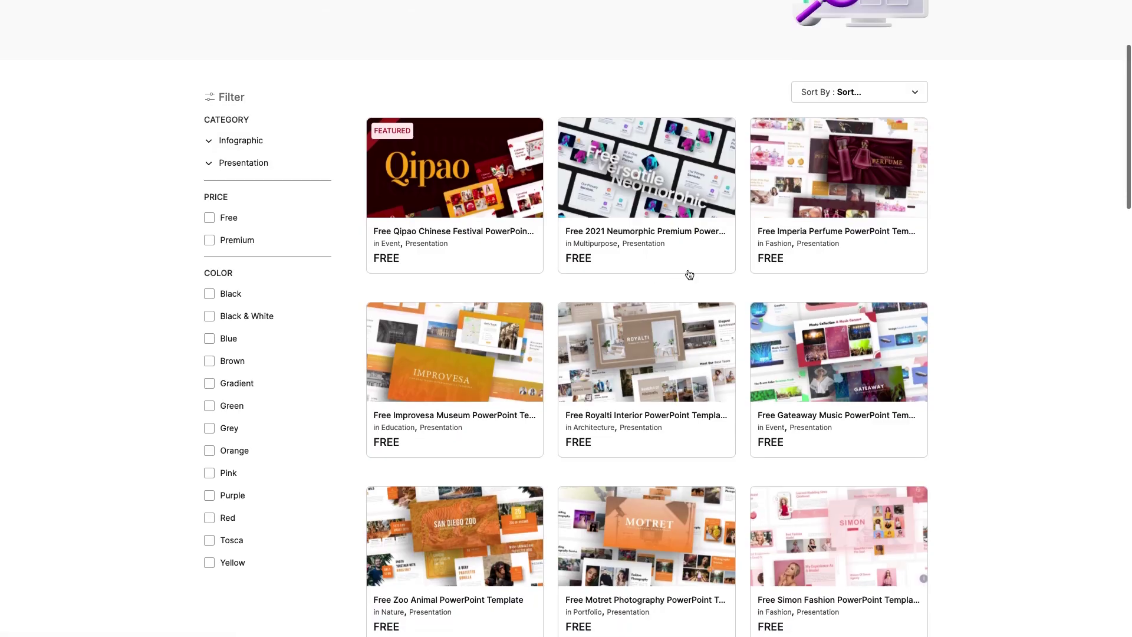
left_click(628, 247)
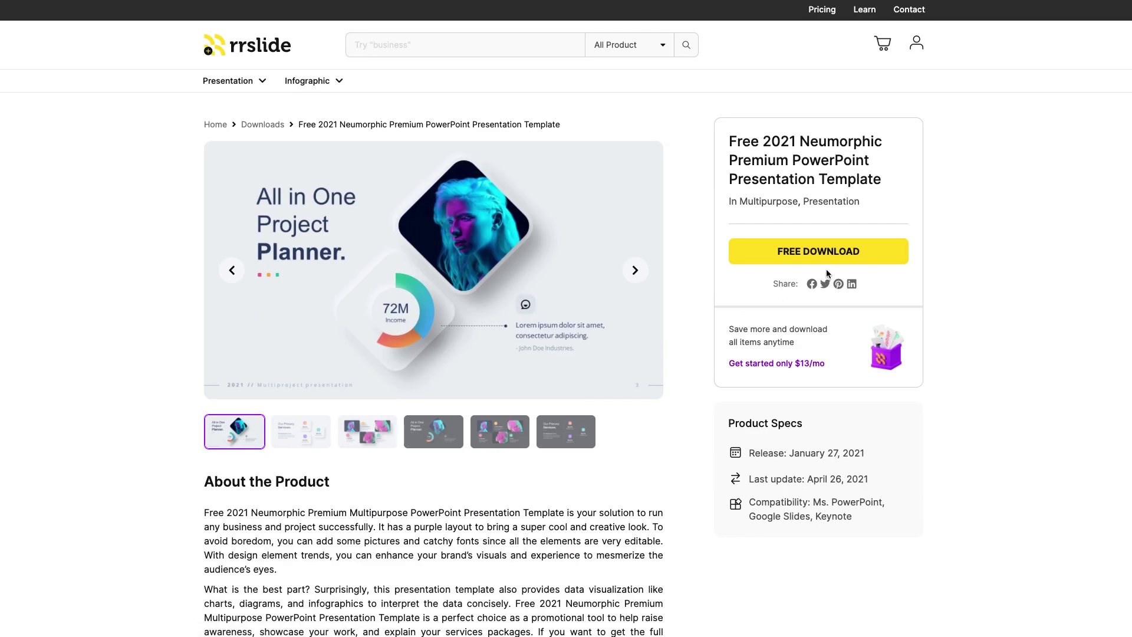
left_click(632, 272)
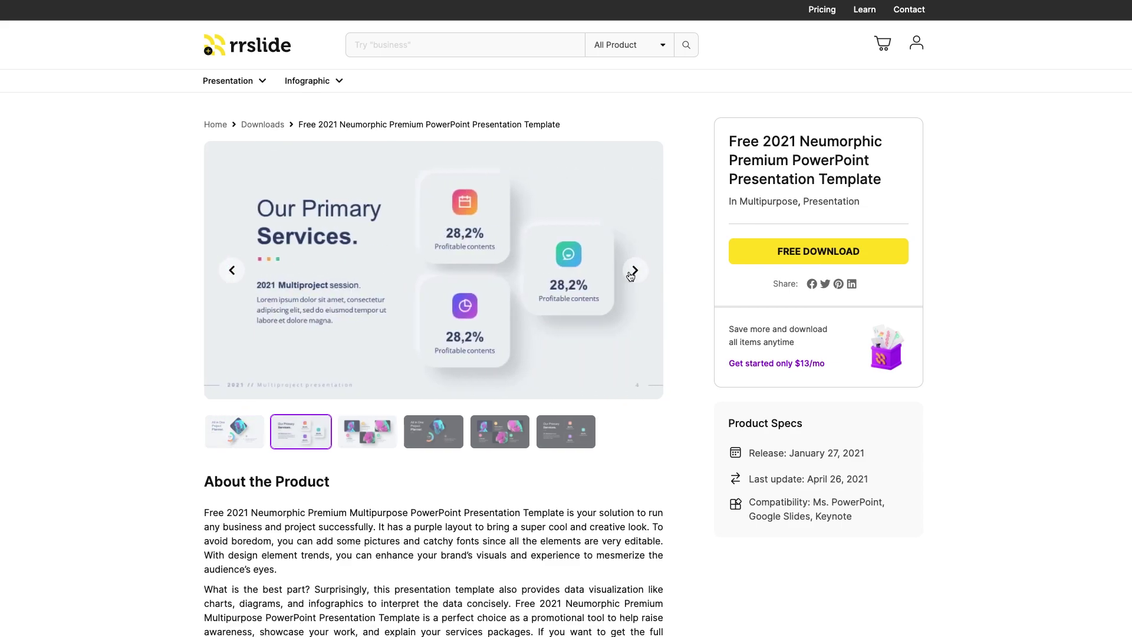
left_click(633, 273)
left_click(632, 273)
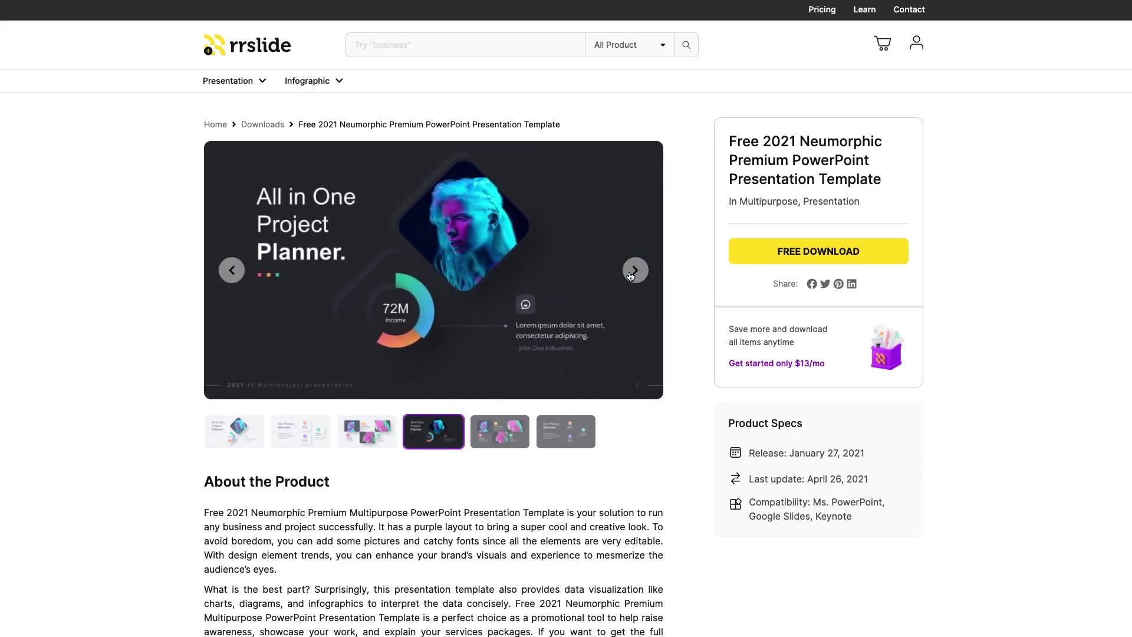
left_click(632, 273)
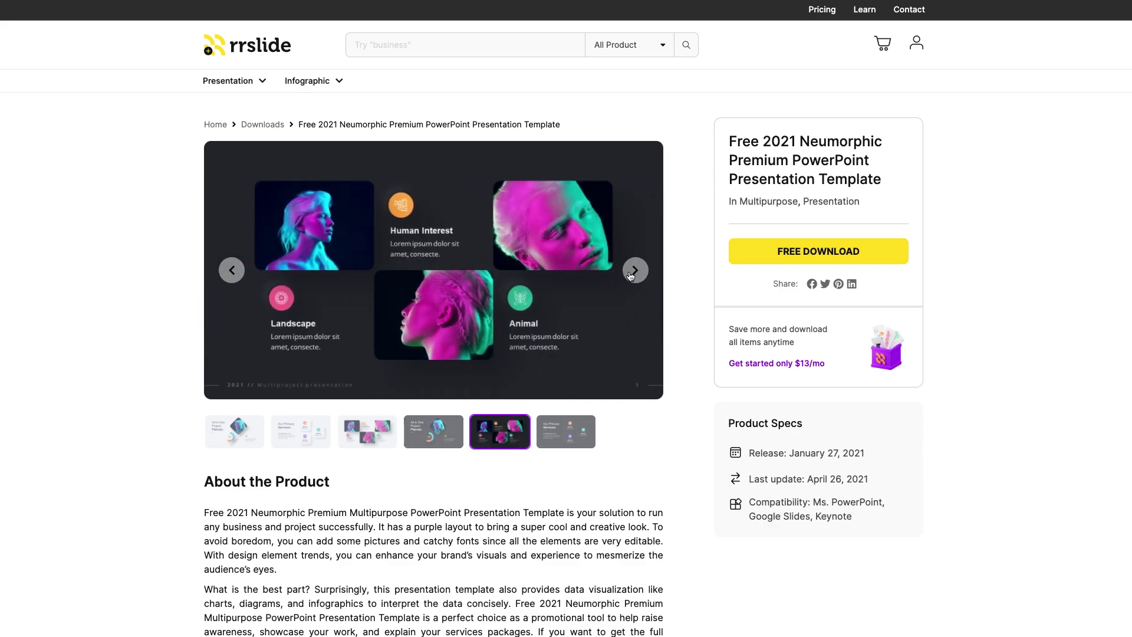
left_click(632, 273)
left_click(632, 273)
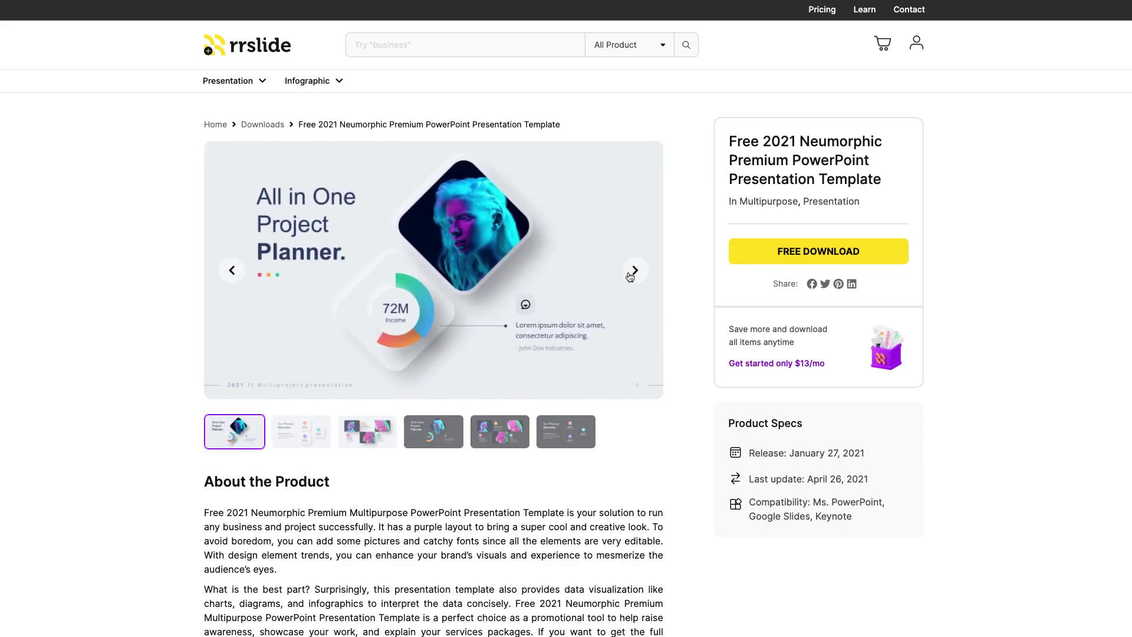
scroll(620, 362, "down", 6)
scroll(620, 362, "down", 4)
scroll(621, 365, "up", 10)
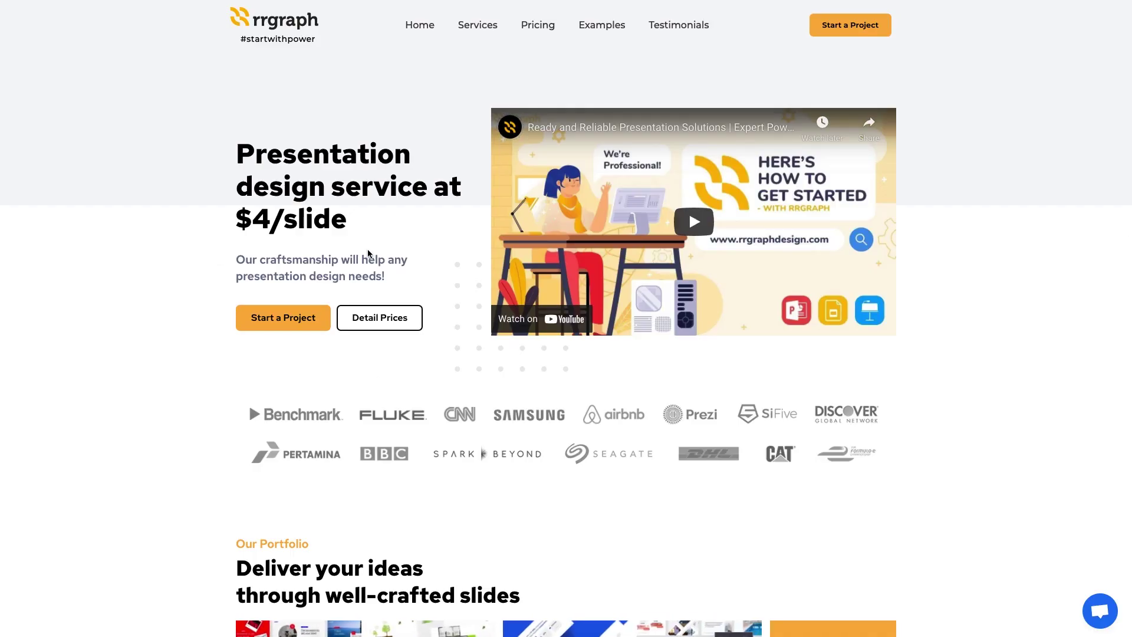
Step: Look through the presentation design service page, covering the portfolio, workflow, special offers and client testimonials
scroll(440, 260, "down", 10)
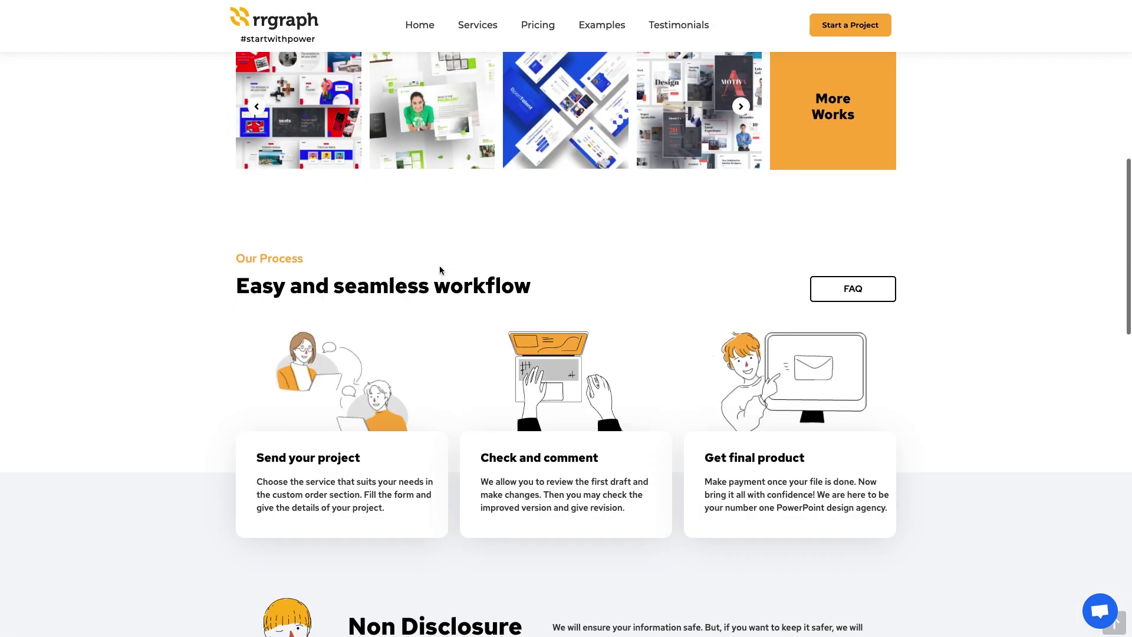
scroll(440, 271, "down", 3)
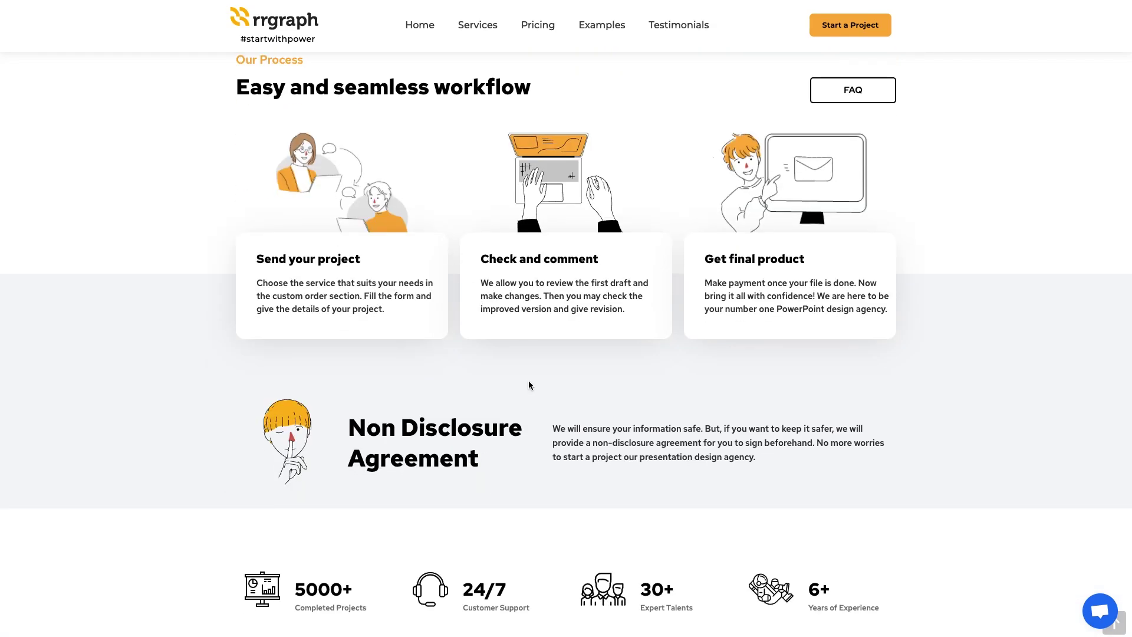
scroll(529, 384, "down", 8)
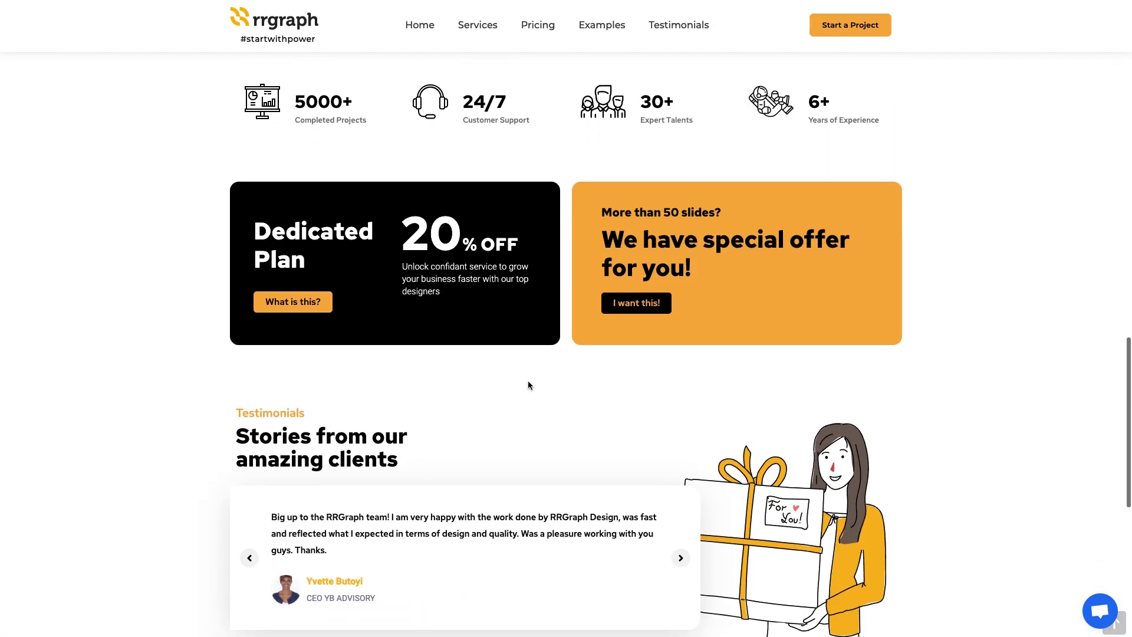
scroll(529, 380, "down", 2)
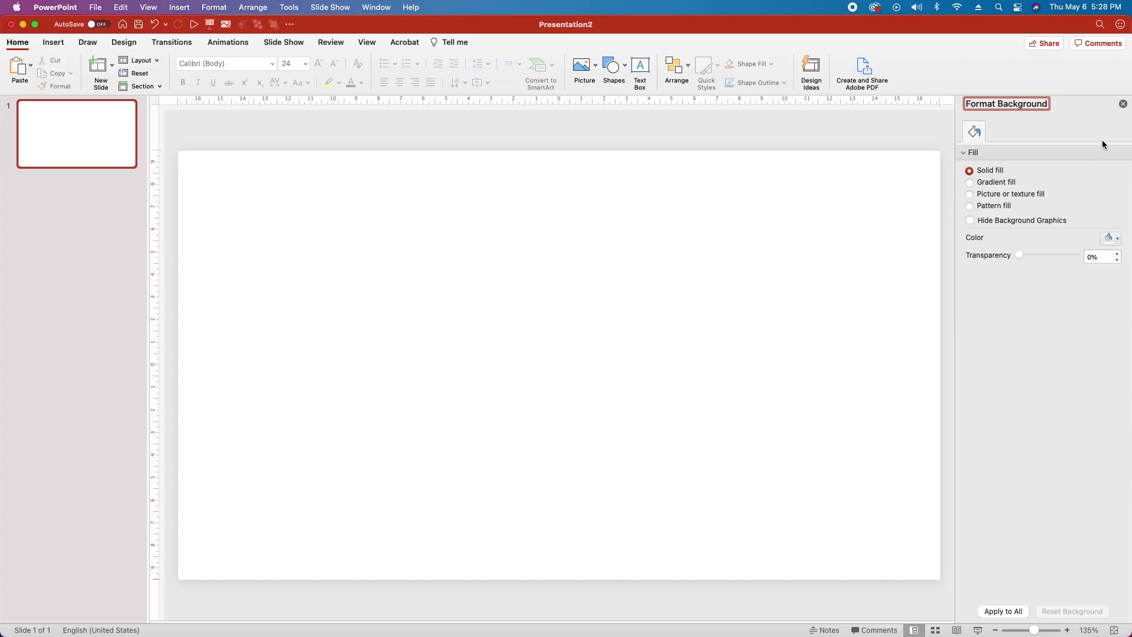
Step: In PowerPoint, set the blank slide's background to a solid fill with hex color ecf0f3
left_click(1124, 104)
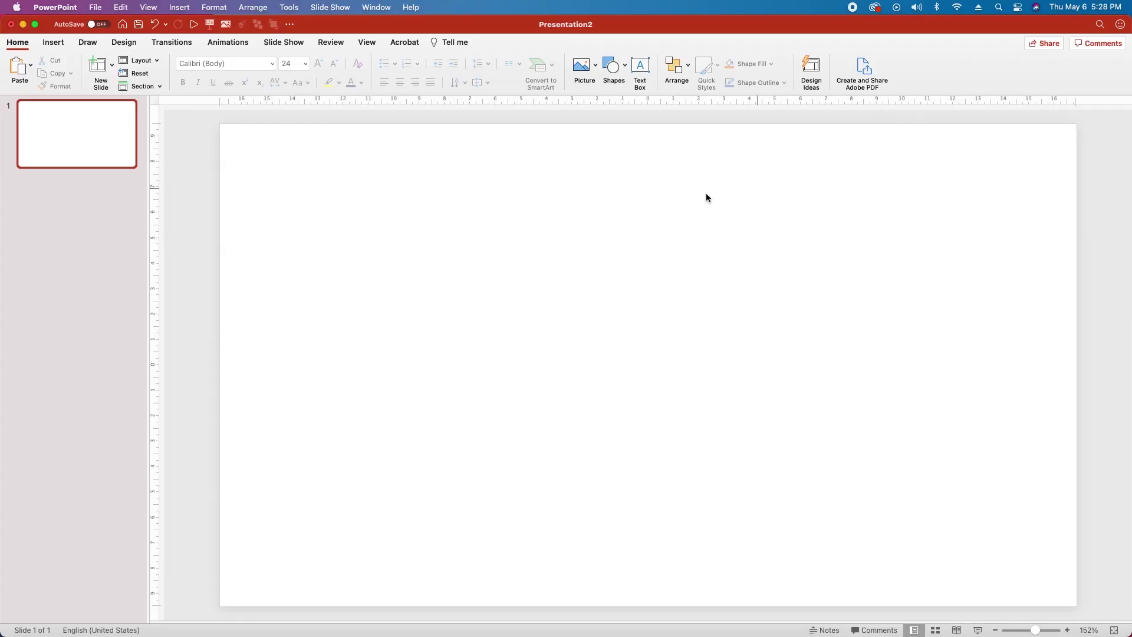
left_click(125, 42)
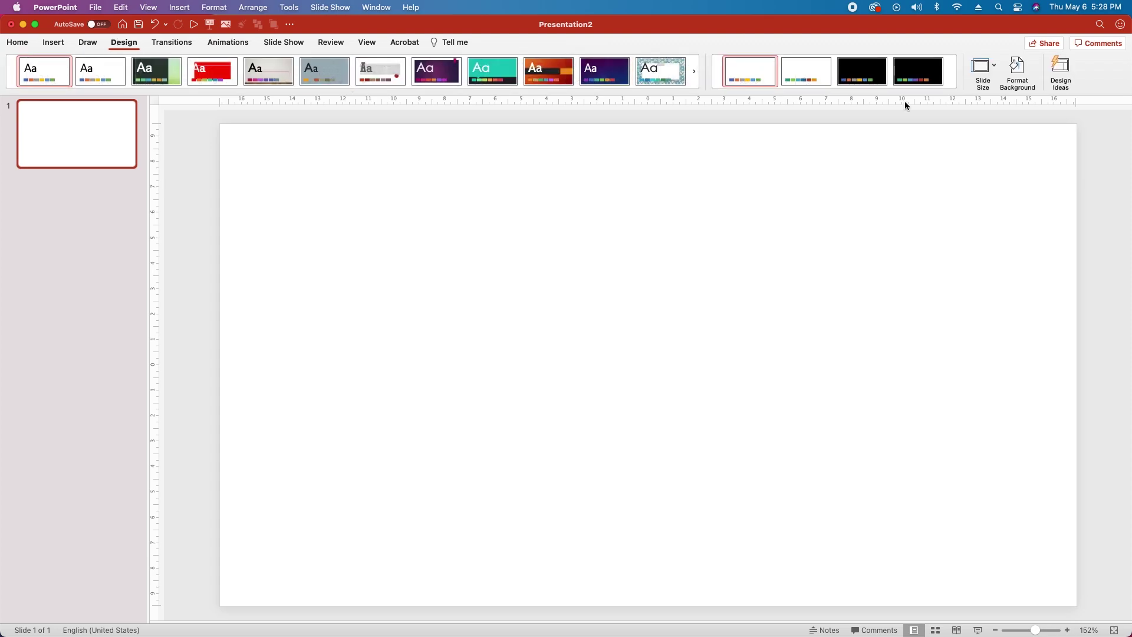
left_click(1016, 65)
left_click(1109, 238)
type("ecf0f3")
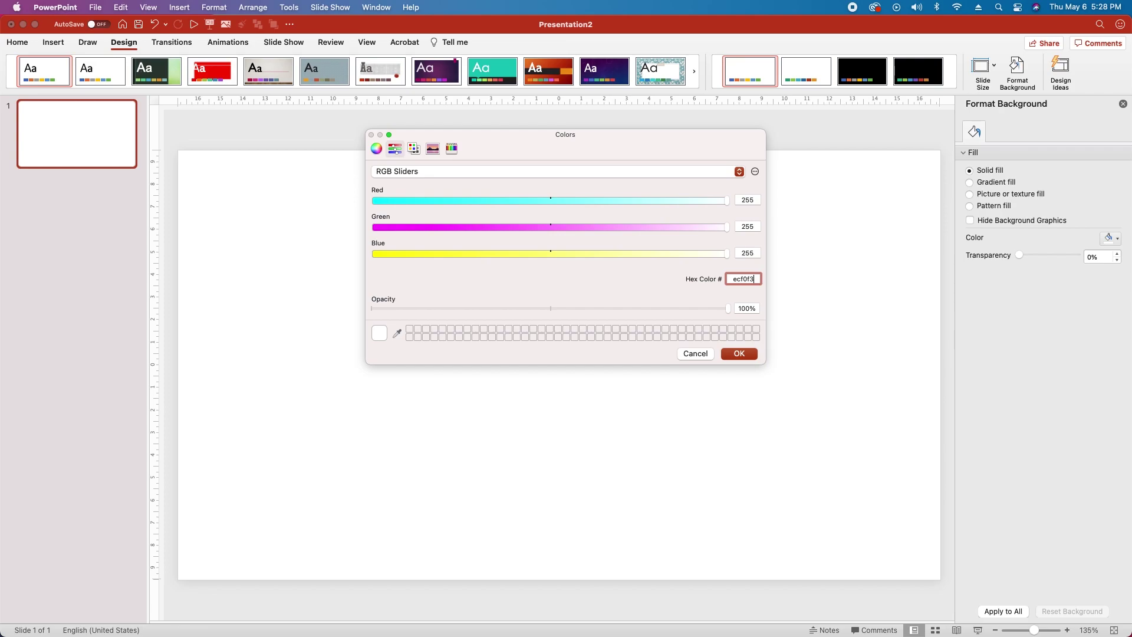
key("Return")
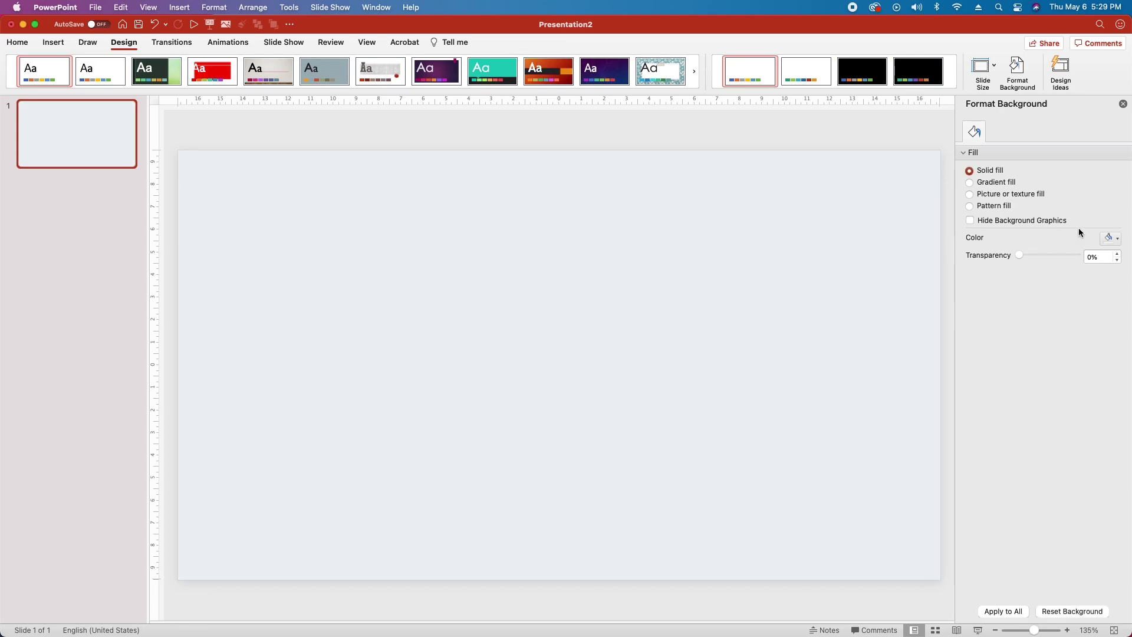
Step: Draw a rounded square about 11.4 cm wide near the middle of the slide
left_click(19, 44)
left_click(620, 70)
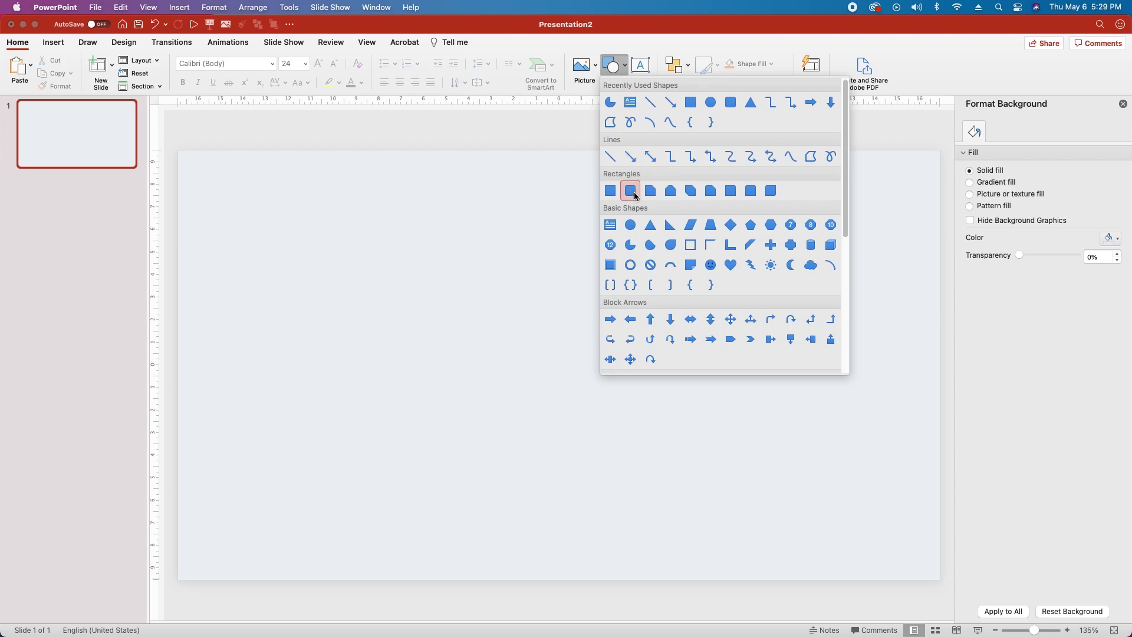
left_click(630, 190)
left_click_drag(399, 263, 654, 481)
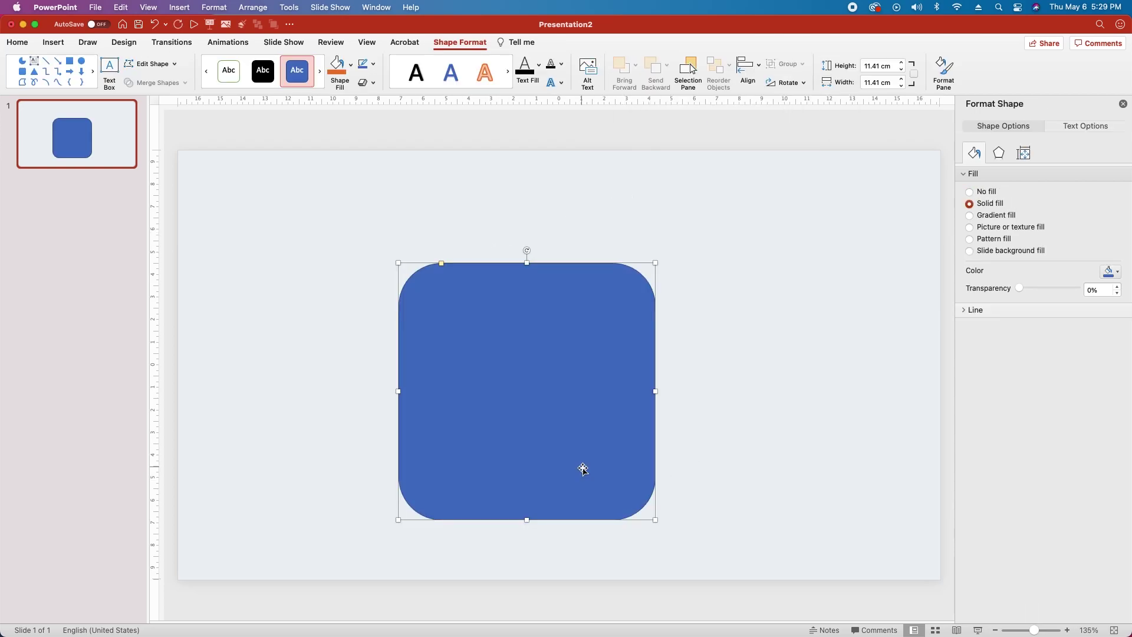
Step: Lock the rounded square's aspect ratio and resize it to 8 cm by 8 cm
left_click(1024, 155)
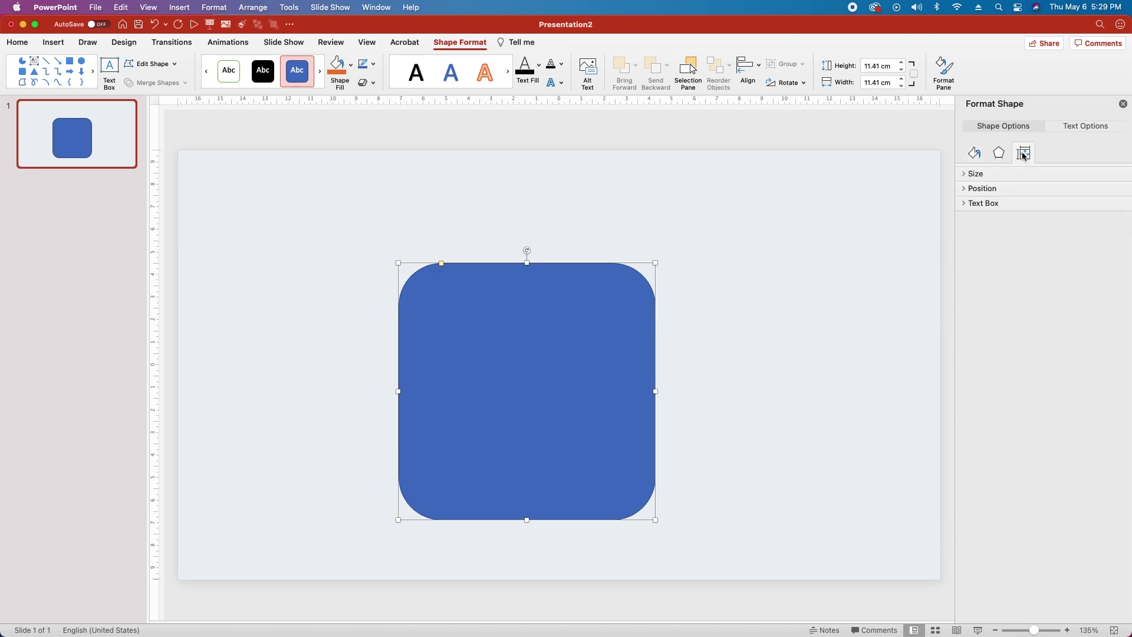
left_click(973, 174)
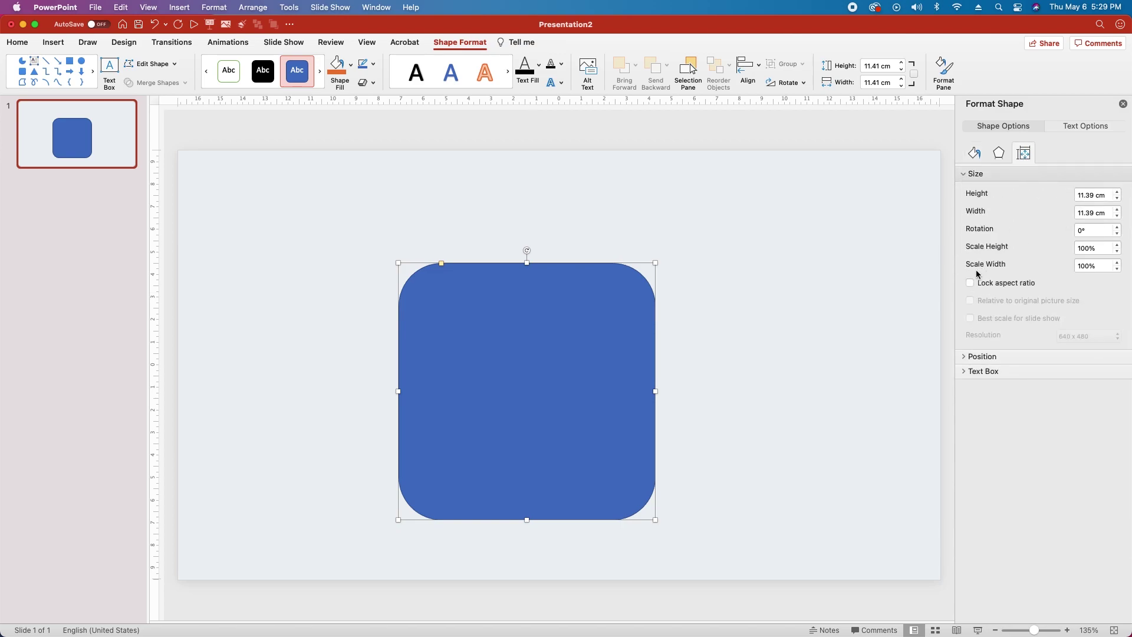
left_click(970, 283)
left_click(1087, 195)
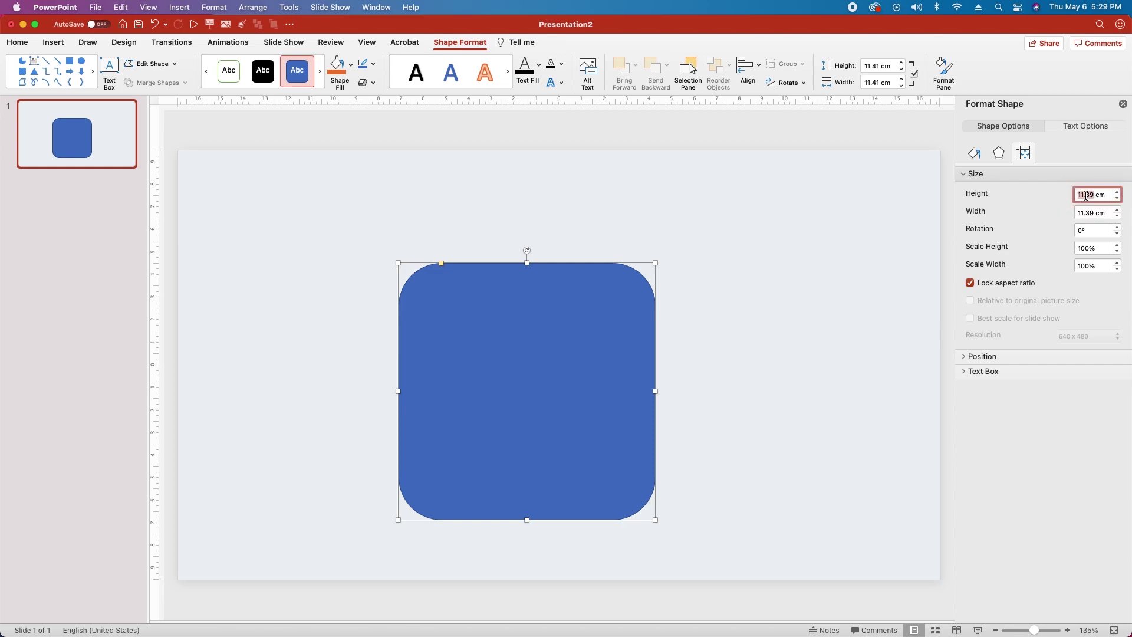
type("8")
key("Return")
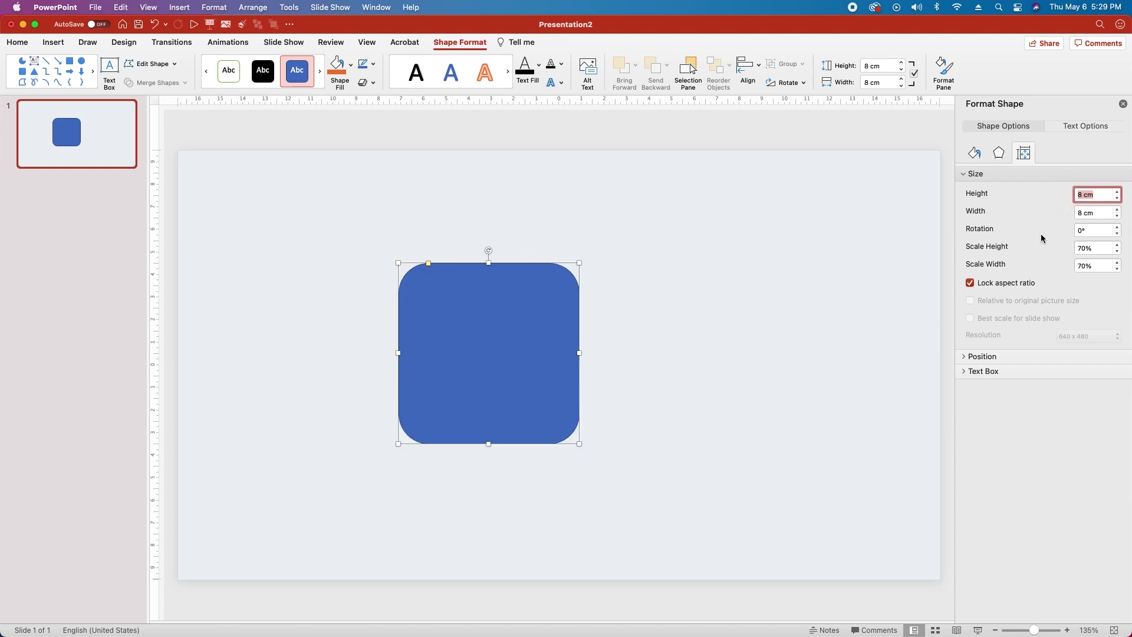
Step: Rotate the rounded square 45° and place it at 15.2 cm horizontal and 2.25 cm vertical from the slide's top left corner
left_click_drag(488, 250, 604, 285)
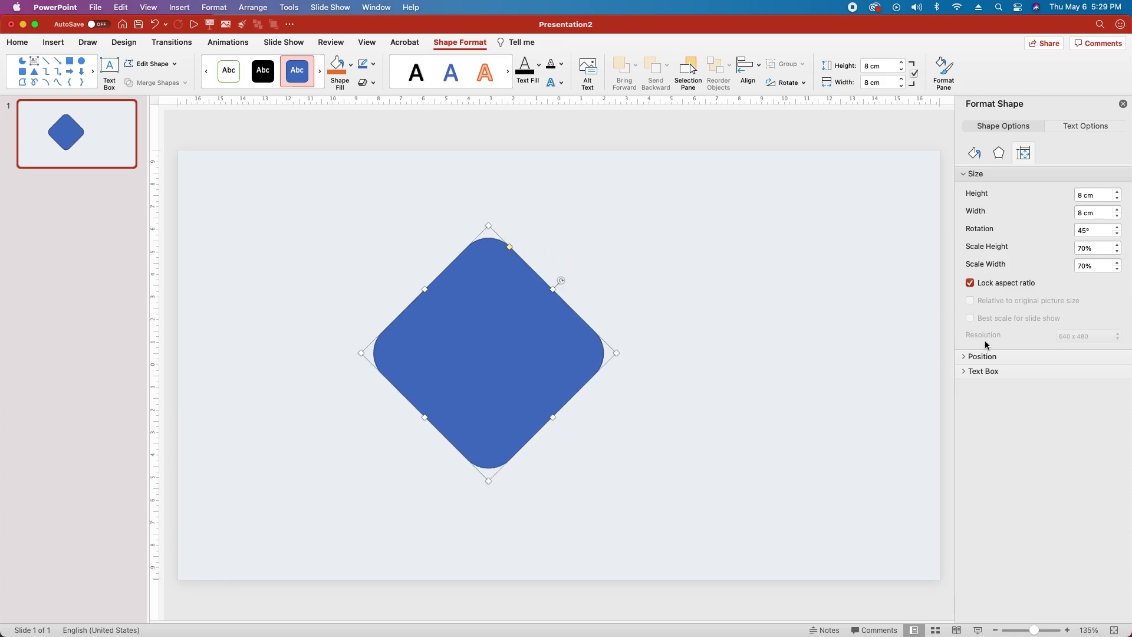
left_click(964, 357)
double_click(1085, 377)
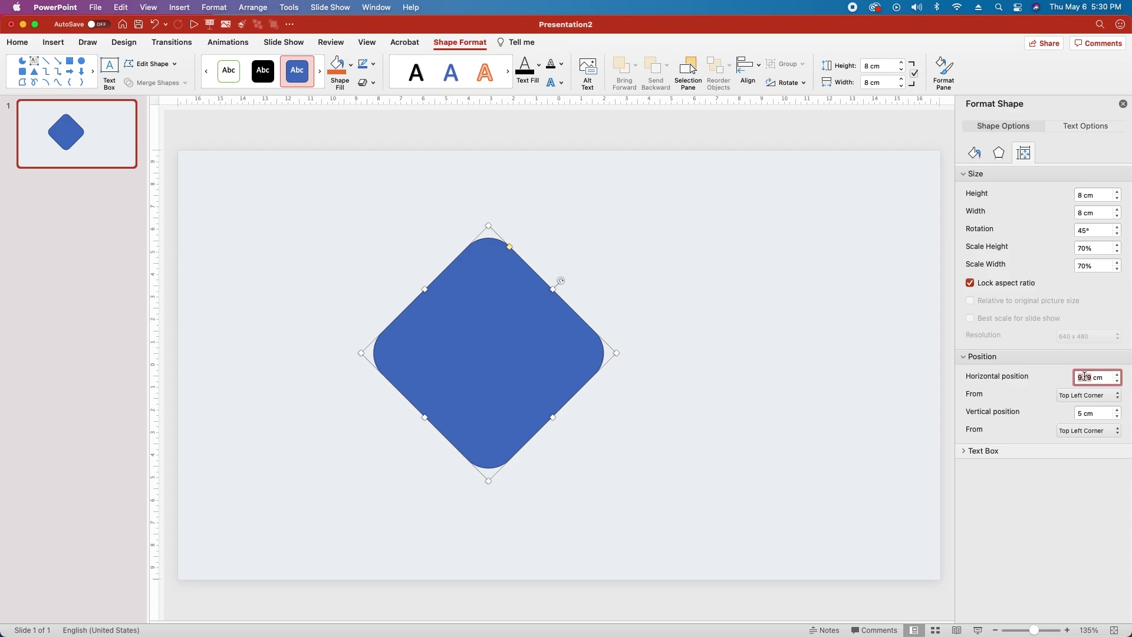
type("15.2")
key("Return")
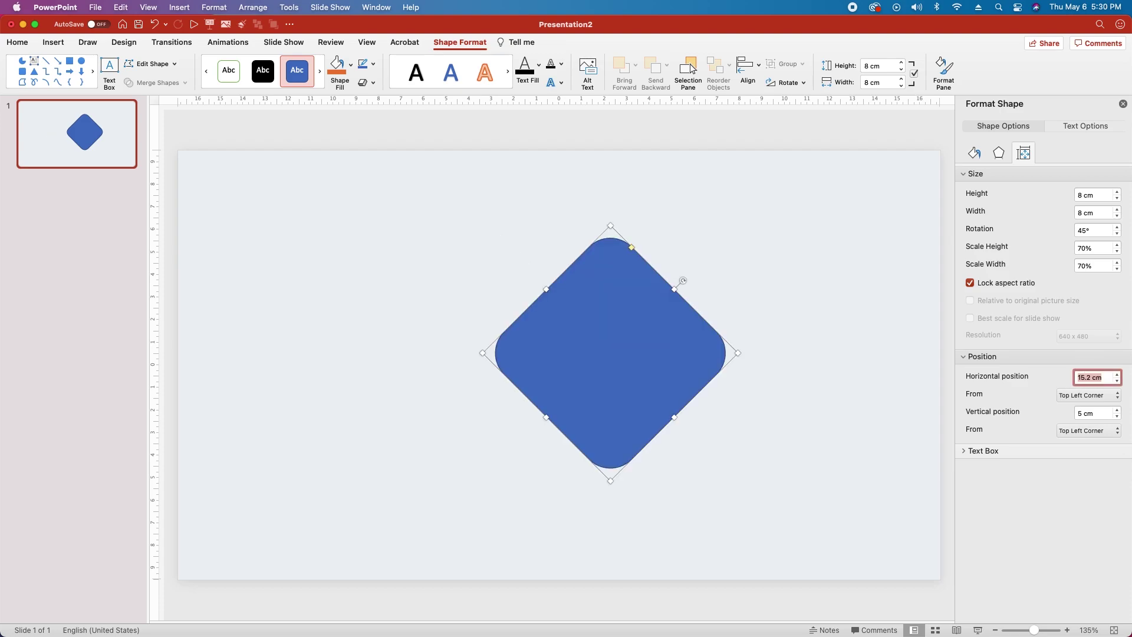
double_click(1088, 414)
type("2.25")
key("Return")
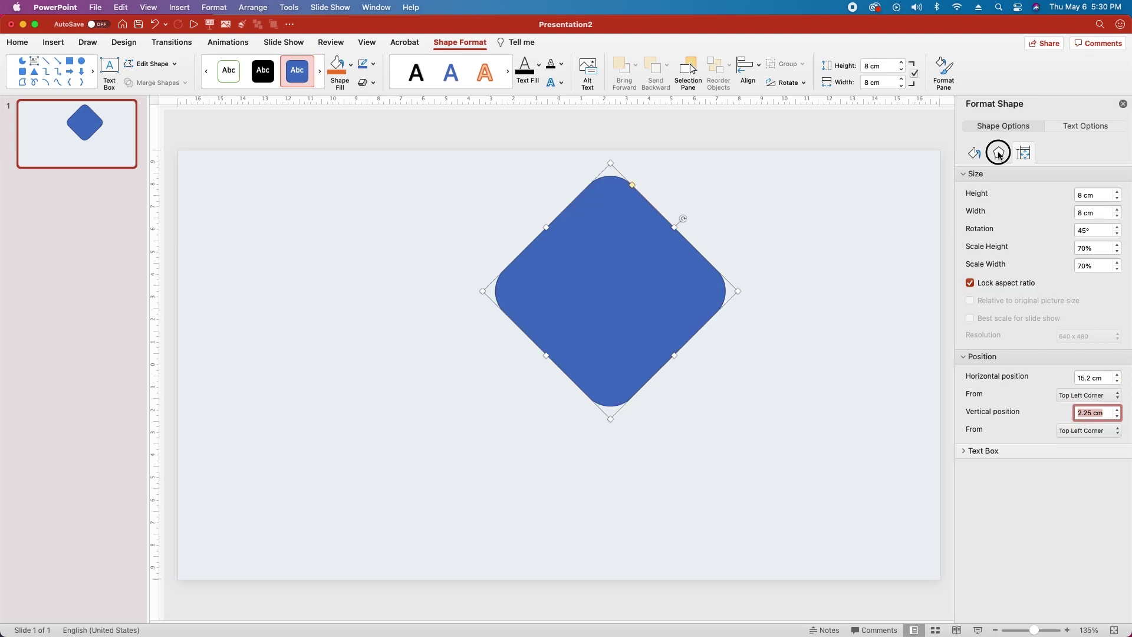
Step: Apply an outer shadow preset offset to the bottom right to the diamond and color it hex 0d0d0d
left_click(999, 154)
left_click(999, 175)
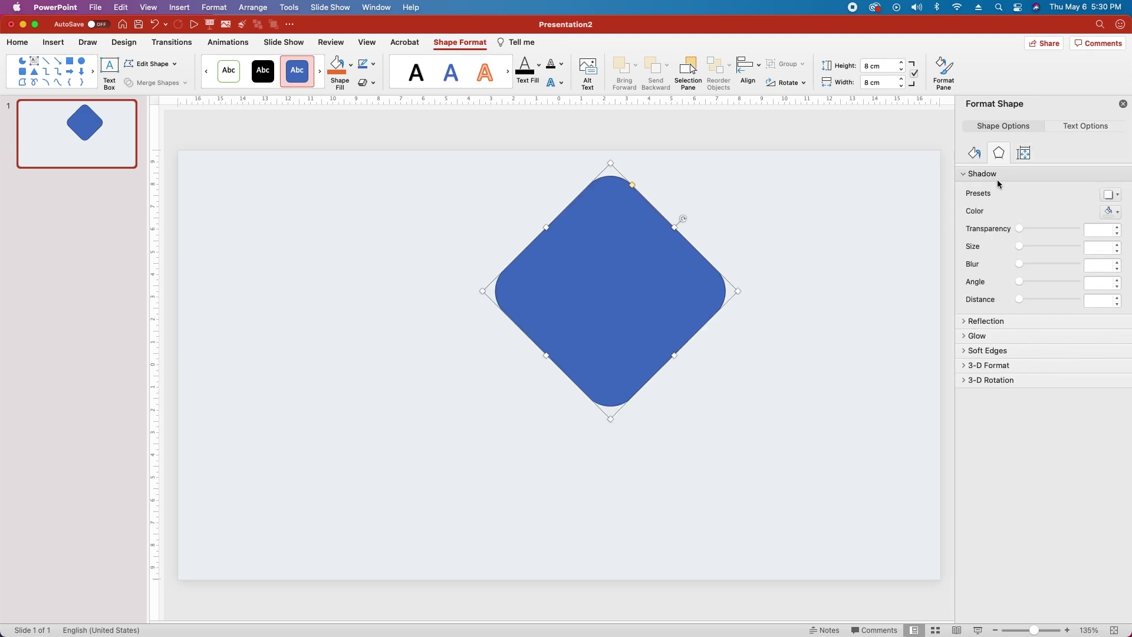
left_click(1102, 198)
left_click(1027, 289)
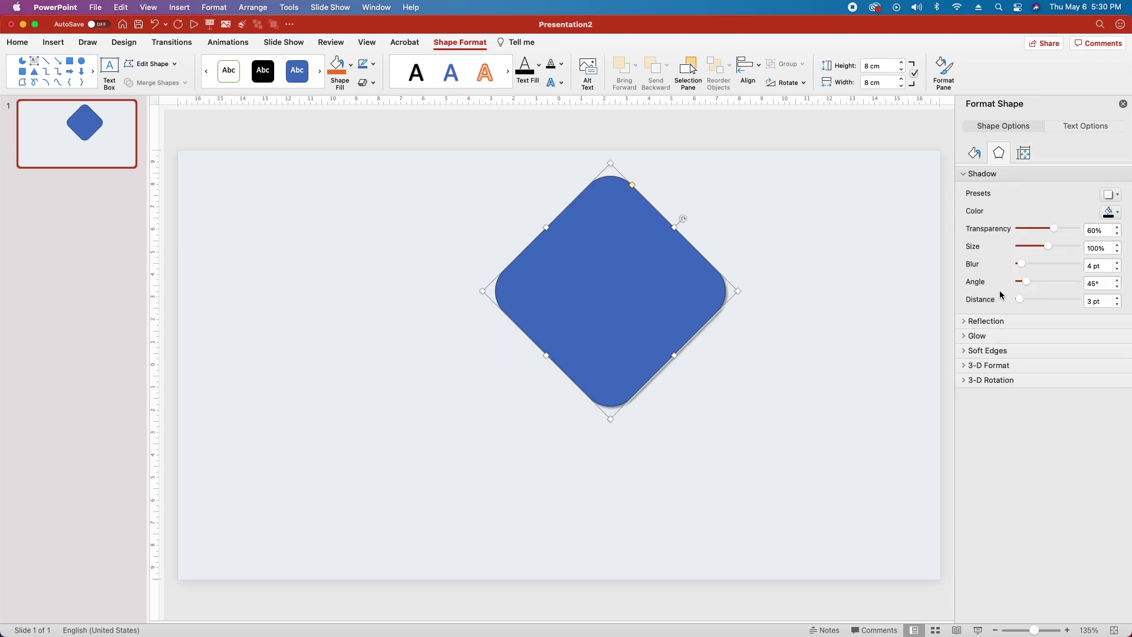
left_click(1111, 212)
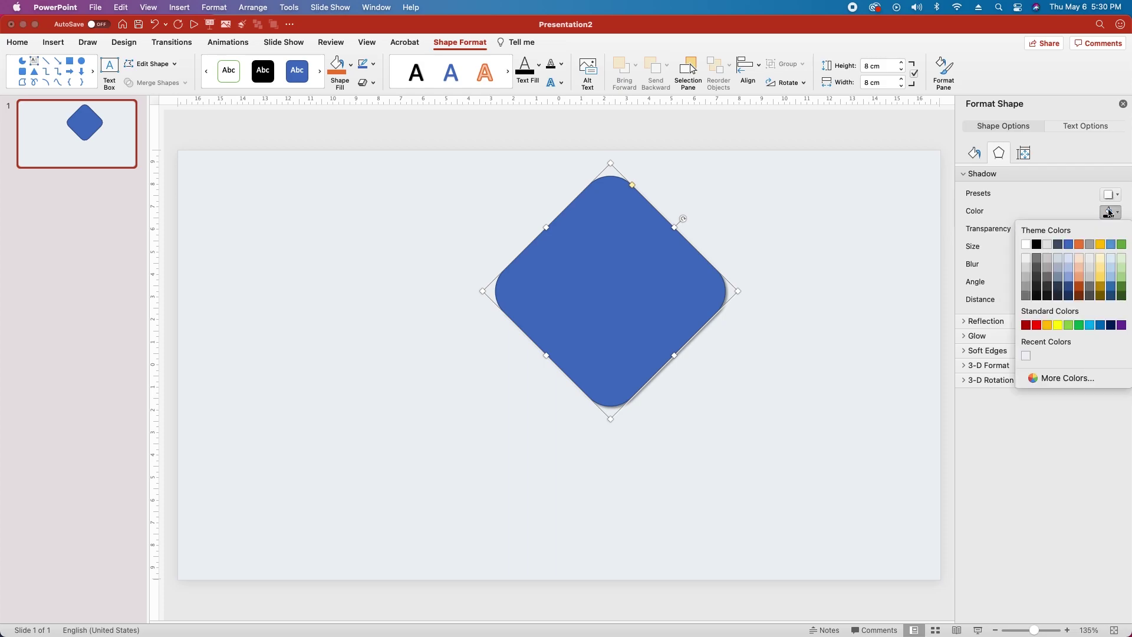
left_click(1088, 379)
type("0d0d0d")
key("Return")
Step: Set the diamond's shadow to 86% transparency, 96% size, 45 pt blur and 31 pt distance
left_click(1090, 230)
type("86")
key("Return")
left_click(1090, 248)
type("96")
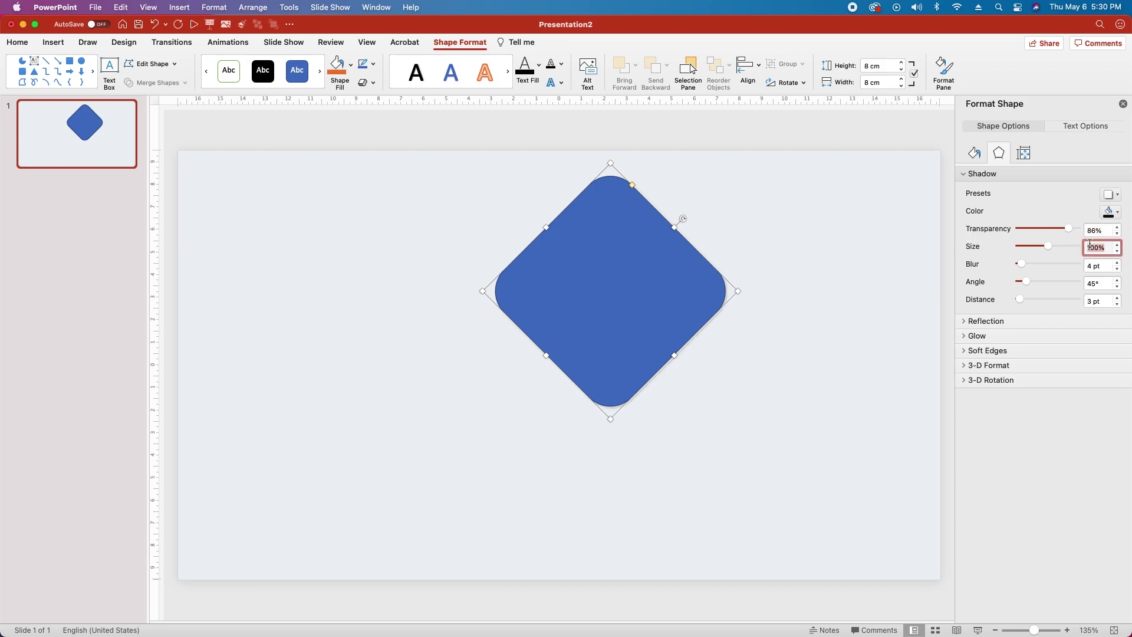
key("Return")
left_click(1089, 266)
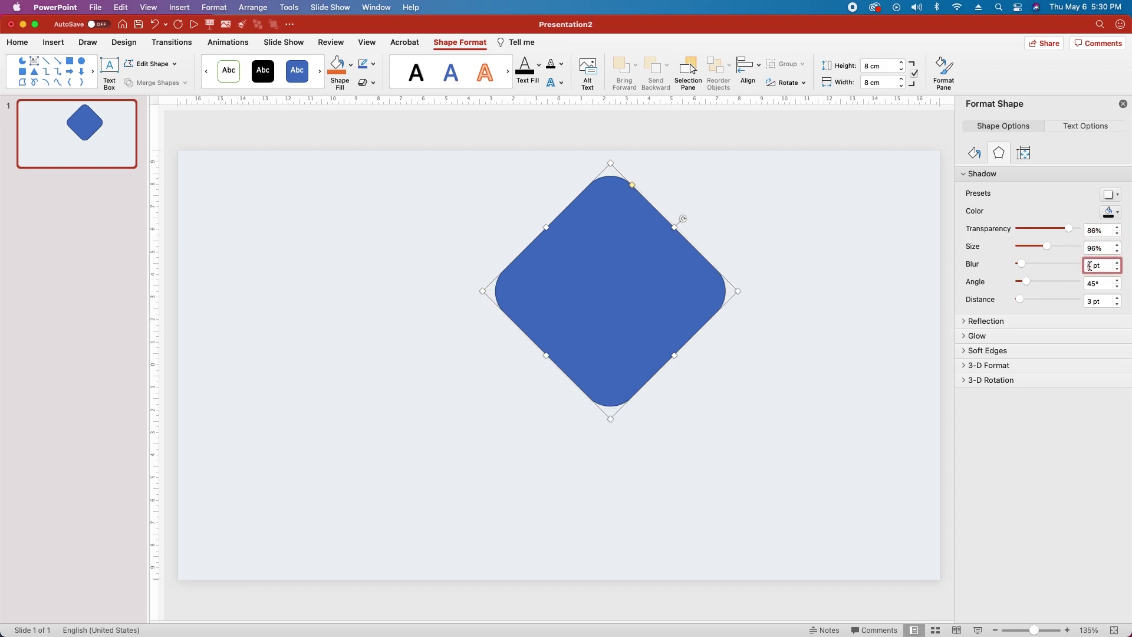
left_click(1091, 301)
type("10")
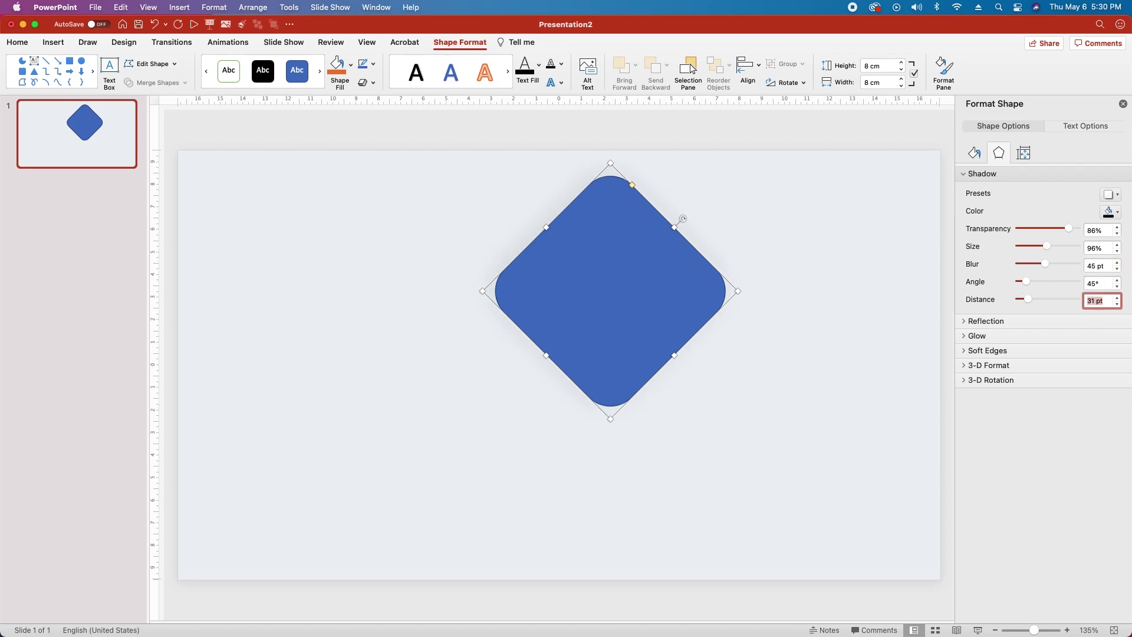
key("Return")
Step: Remove the diamond's outline and give it a slide background fill
left_click(975, 153)
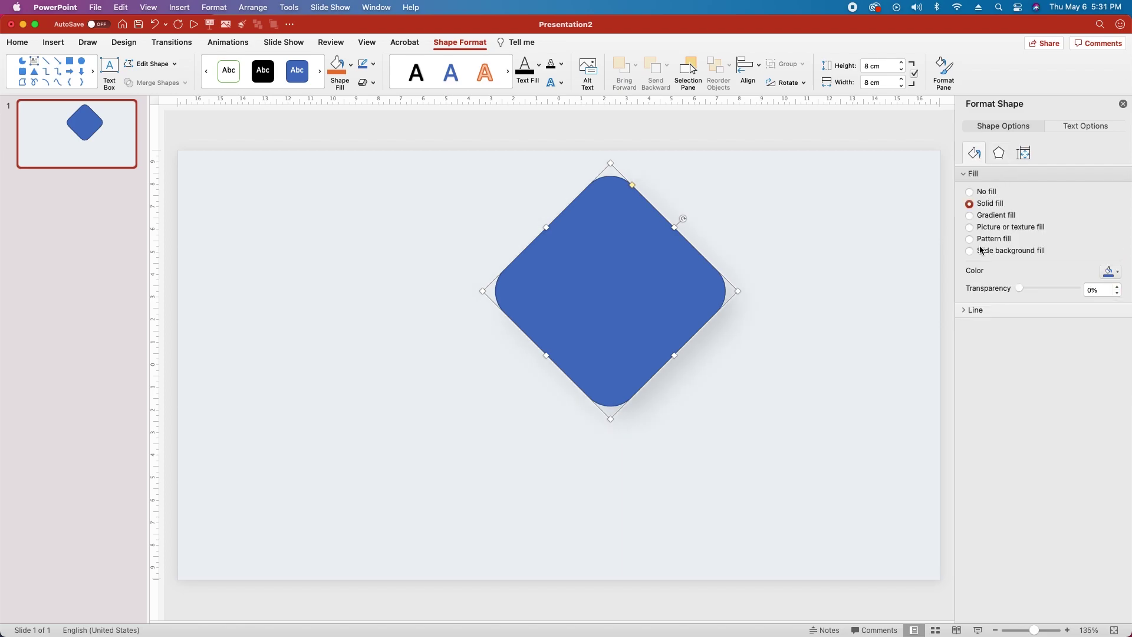
left_click(967, 310)
left_click(969, 328)
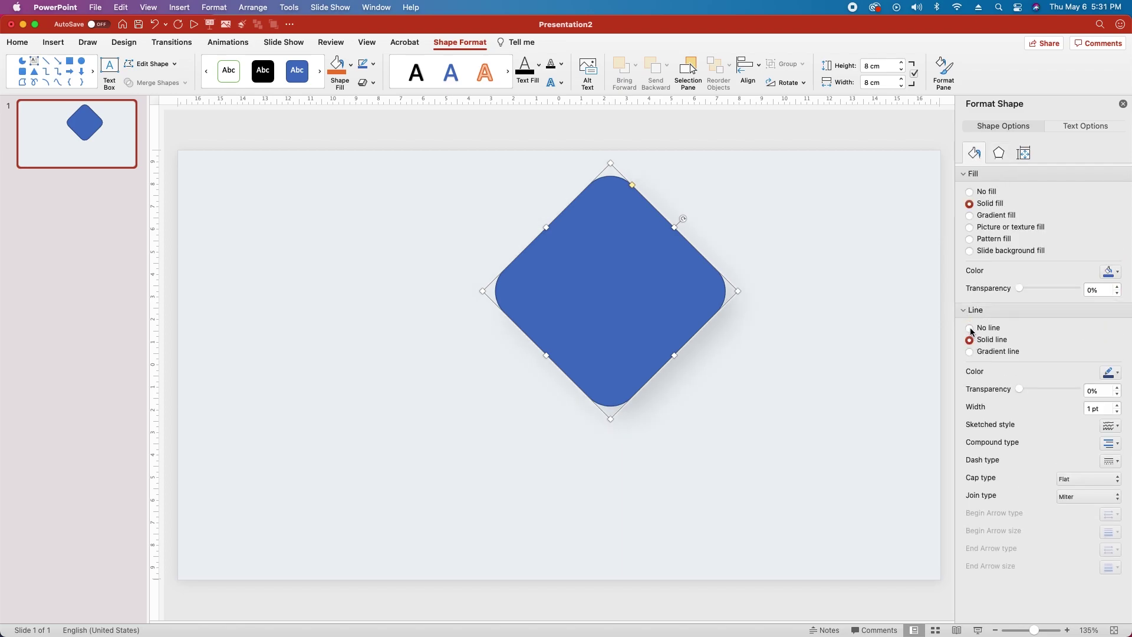
left_click(970, 251)
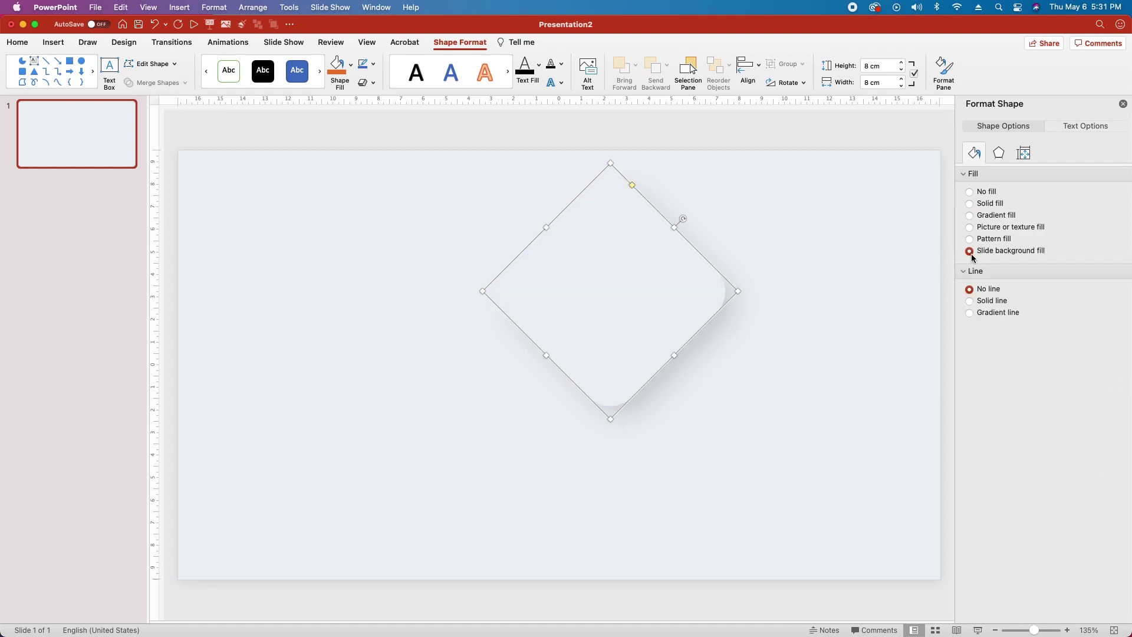
Step: Duplicate the shadowed diamond and place the copy exactly over the original
key("super+c")
key("super+v")
mouse_move(677, 314)
left_mouse_down()
mouse_move(778, 315)
mouse_move(673, 306)
left_mouse_up()
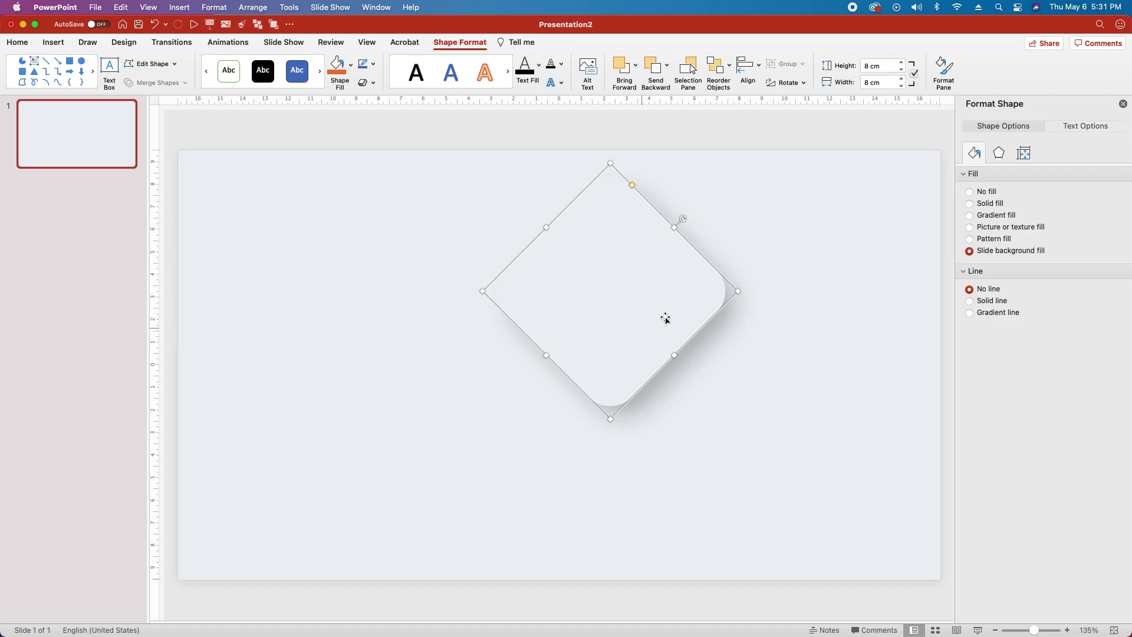
Step: Change the shadow color of the copied diamond to white, hex ffffff
left_click(1002, 154)
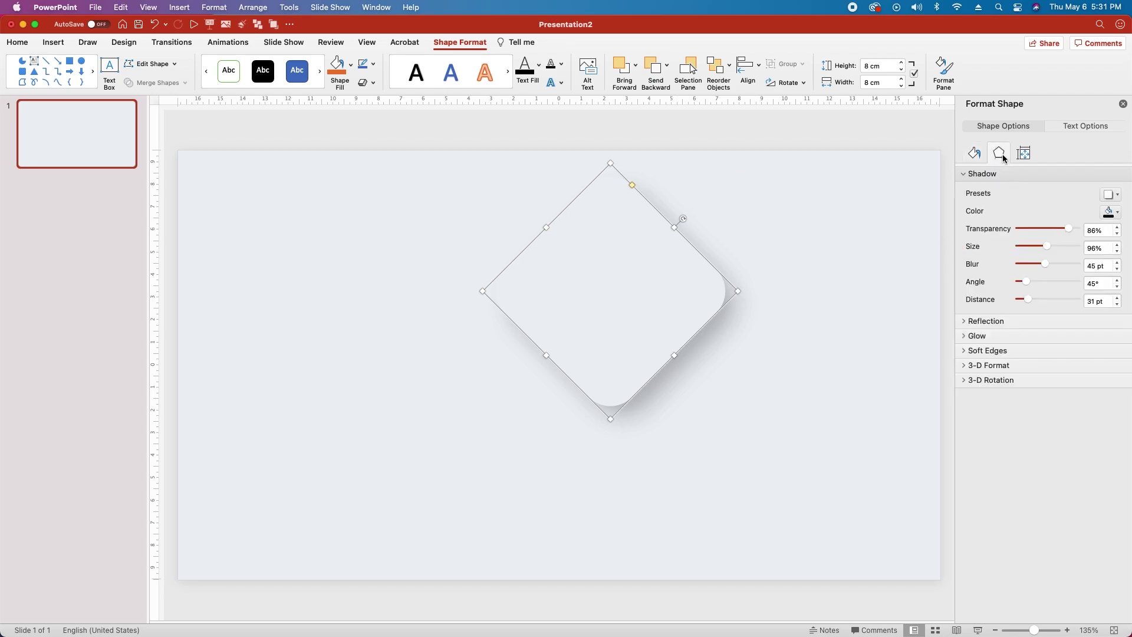
left_click(1111, 212)
left_click(1068, 378)
type("ffffff")
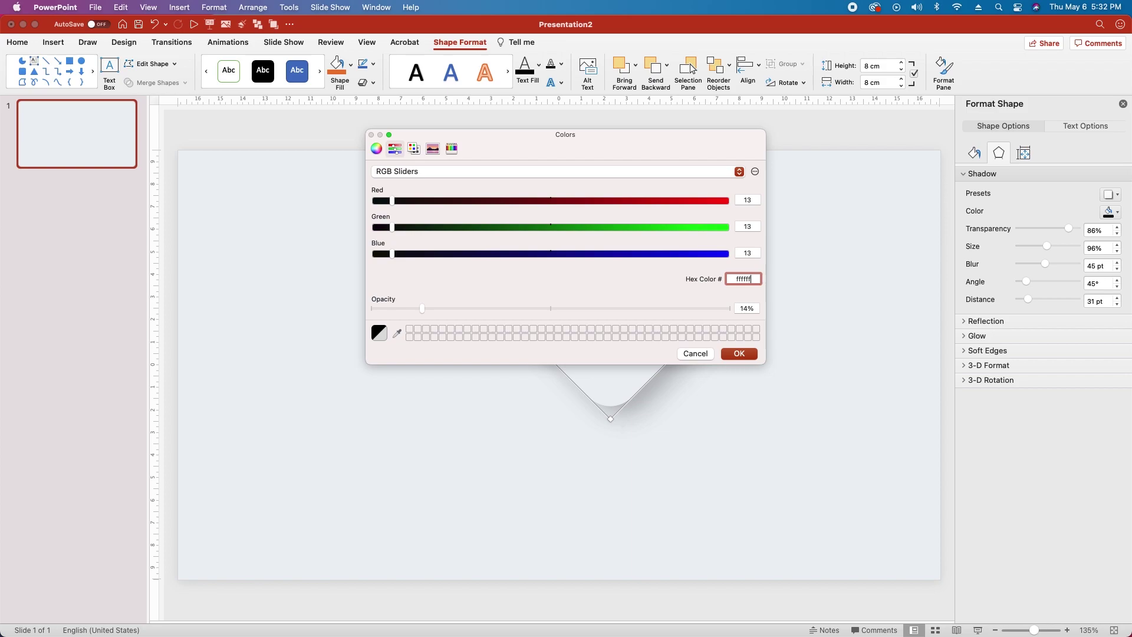
key("Return")
Step: Set the white shadow to 50% transparency, 98% size and 20 pt blur
left_click(1092, 230)
type("50")
key("Return")
left_click(1091, 248)
type("98")
key("Return")
left_click(1095, 265)
type("20")
key("Return")
Step: Cast the white shadow at a 225° angle with an 18 pt distance
left_click(1095, 283)
type("225")
key("Return")
left_click(1096, 301)
type("18")
key("Return")
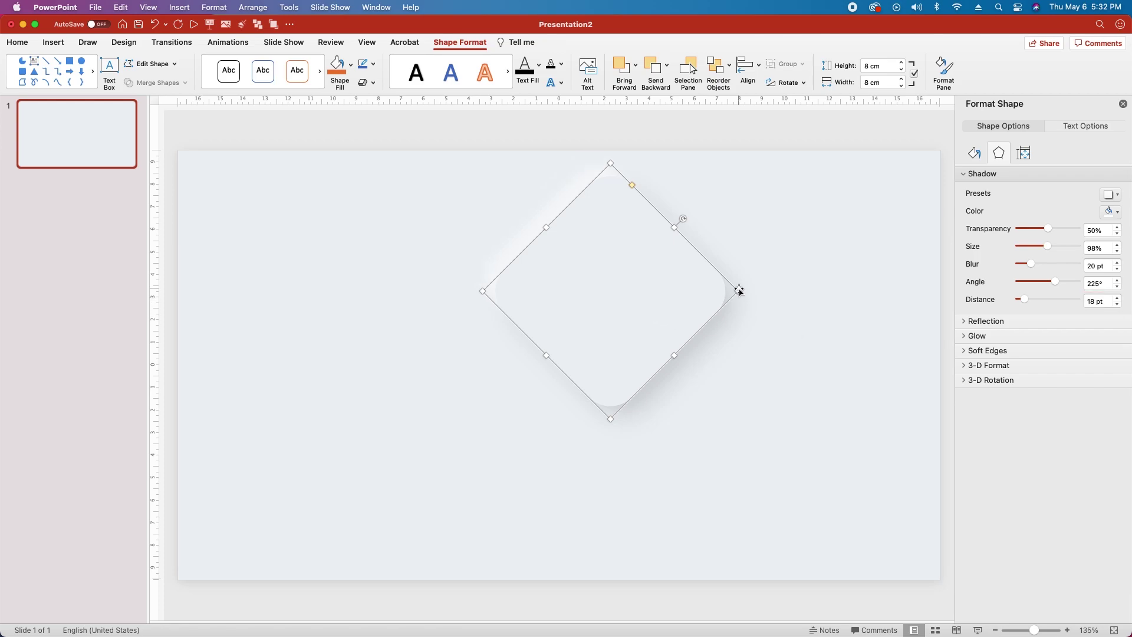
Step: Paste another diamond centered over the stacked ones and shrink it around its center to about 7.13 cm
key("super+v")
left_click_drag(647, 301, 637, 288)
left_click_drag(611, 167, 615, 181)
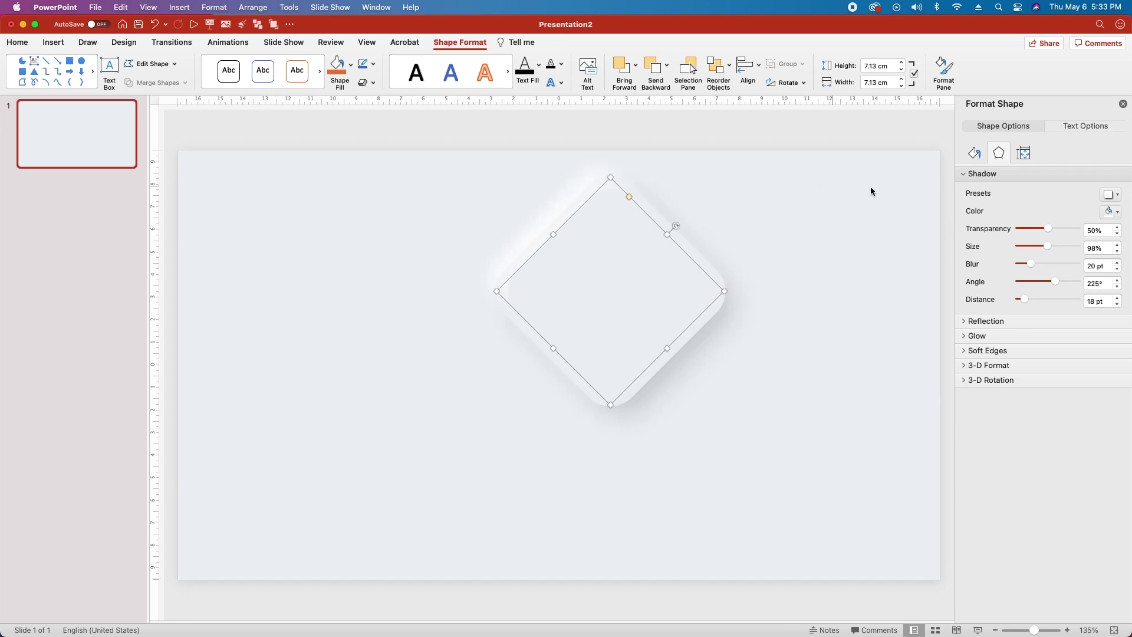
Step: Remove the shadow from the inner diamond and give it a solid gold fill
left_click(1111, 195)
left_click(1026, 237)
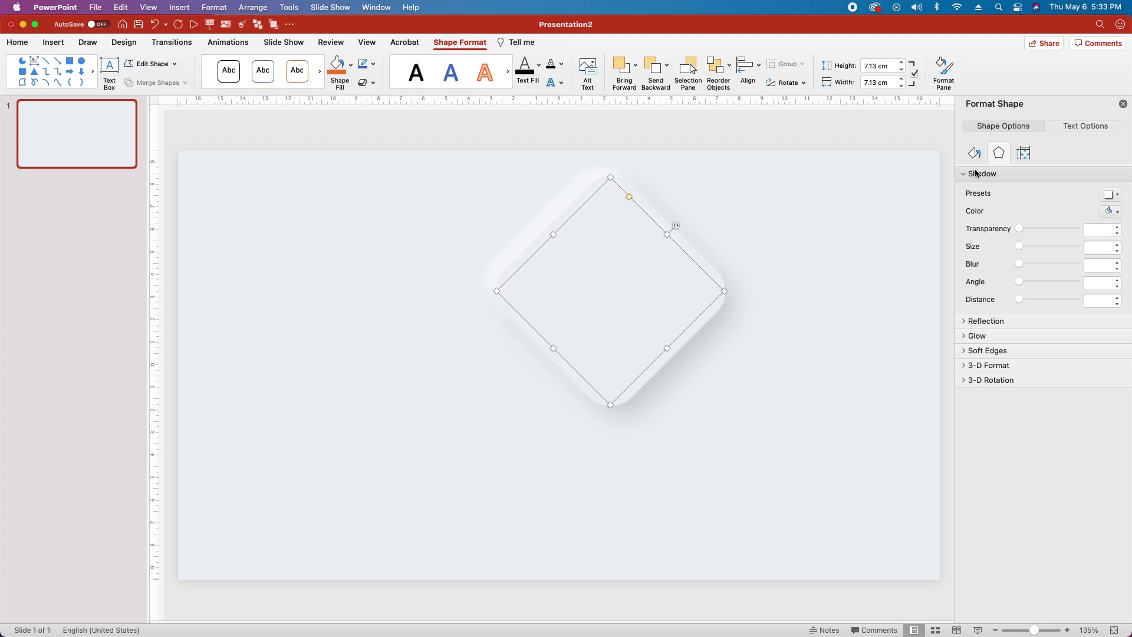
left_click(976, 154)
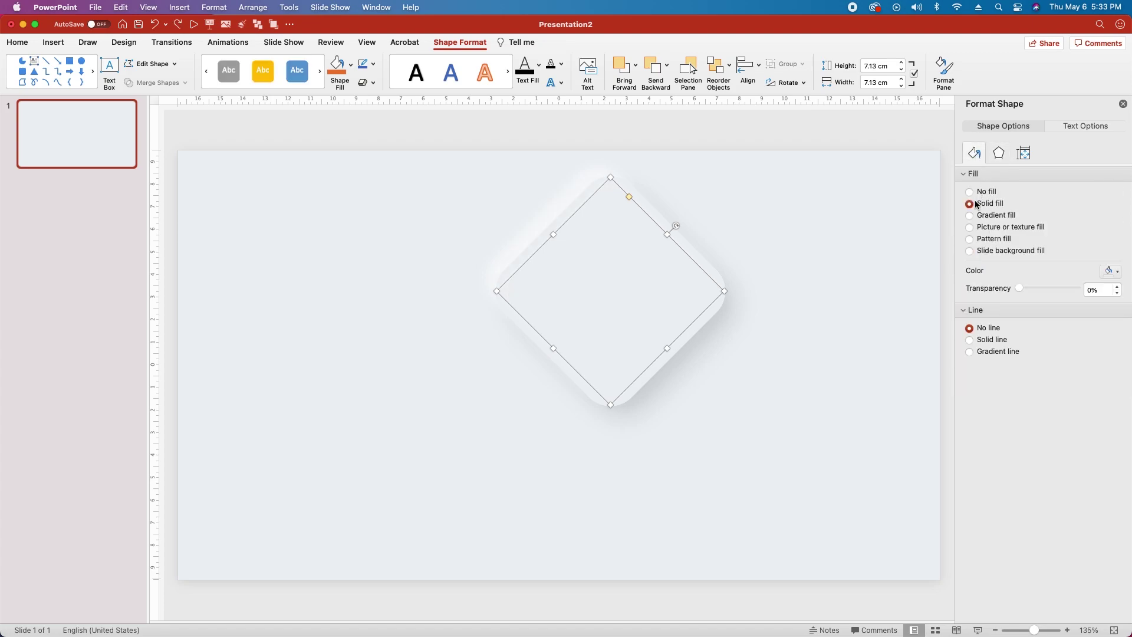
left_click(1111, 272)
left_click(1102, 308)
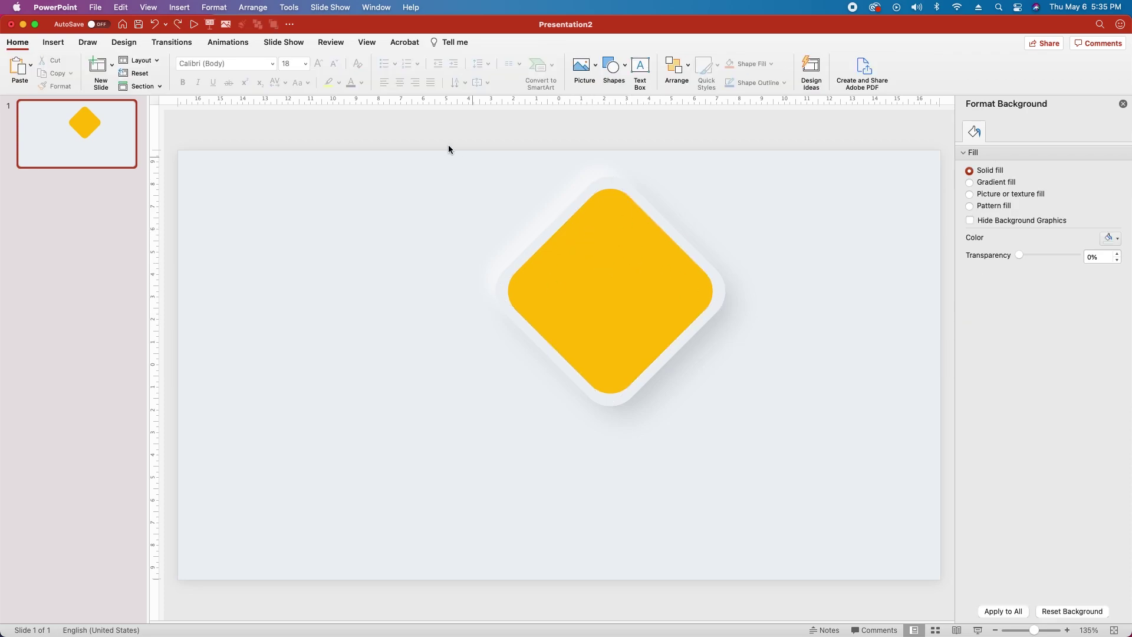
Step: Group the two shadowed diamonds without the gold one and place a copy of the group diagonally below left of it
left_click_drag(412, 131, 917, 550)
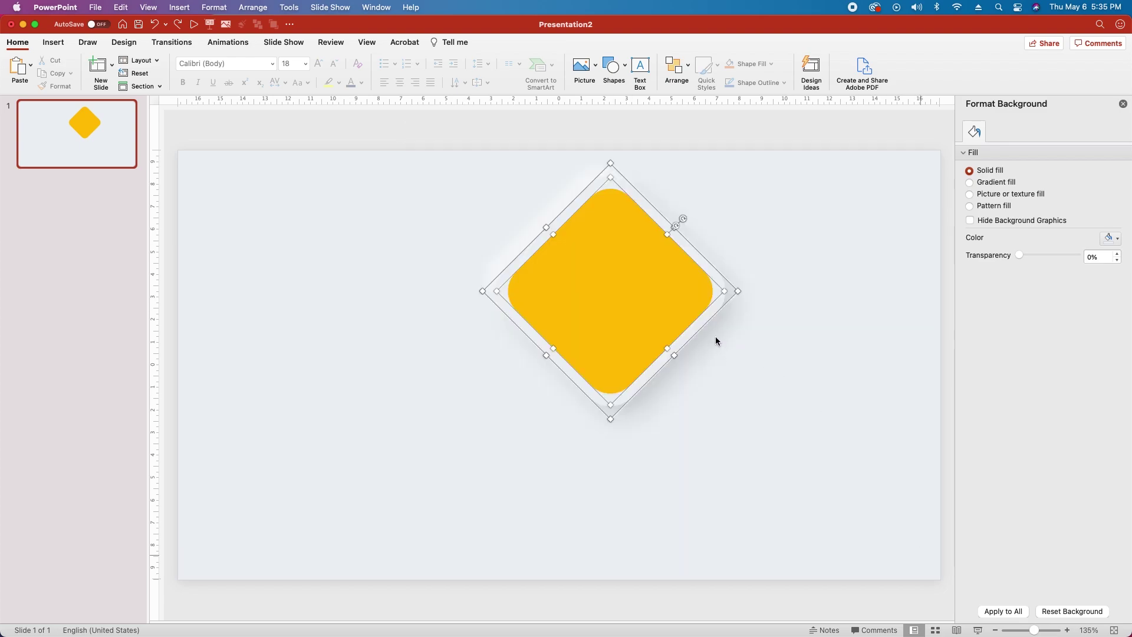
left_click(614, 278)
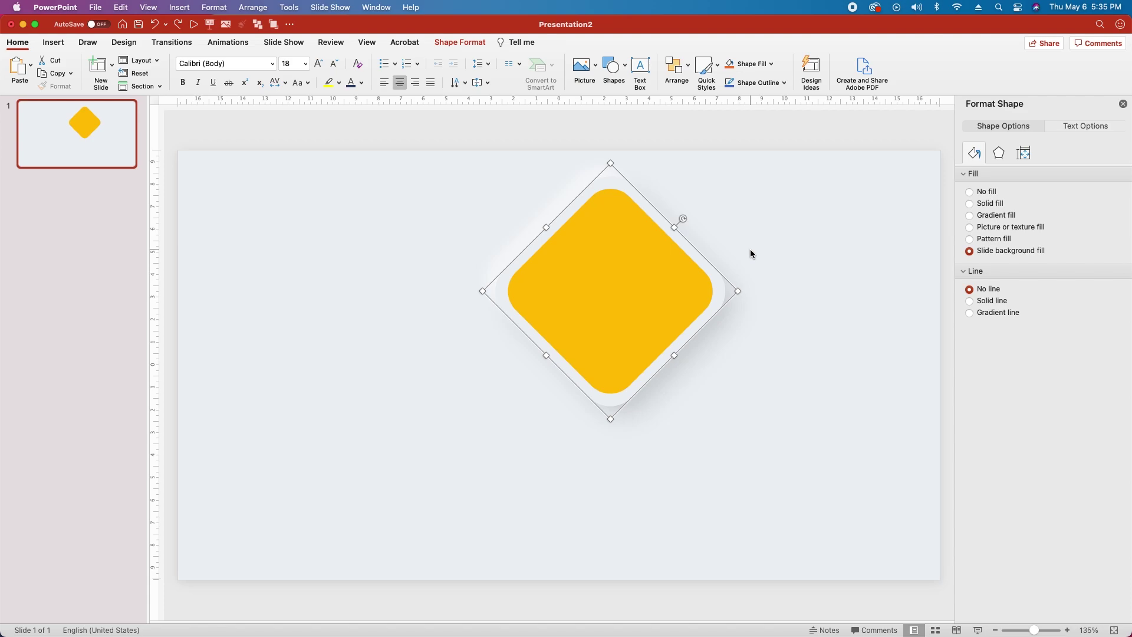
key("Tab")
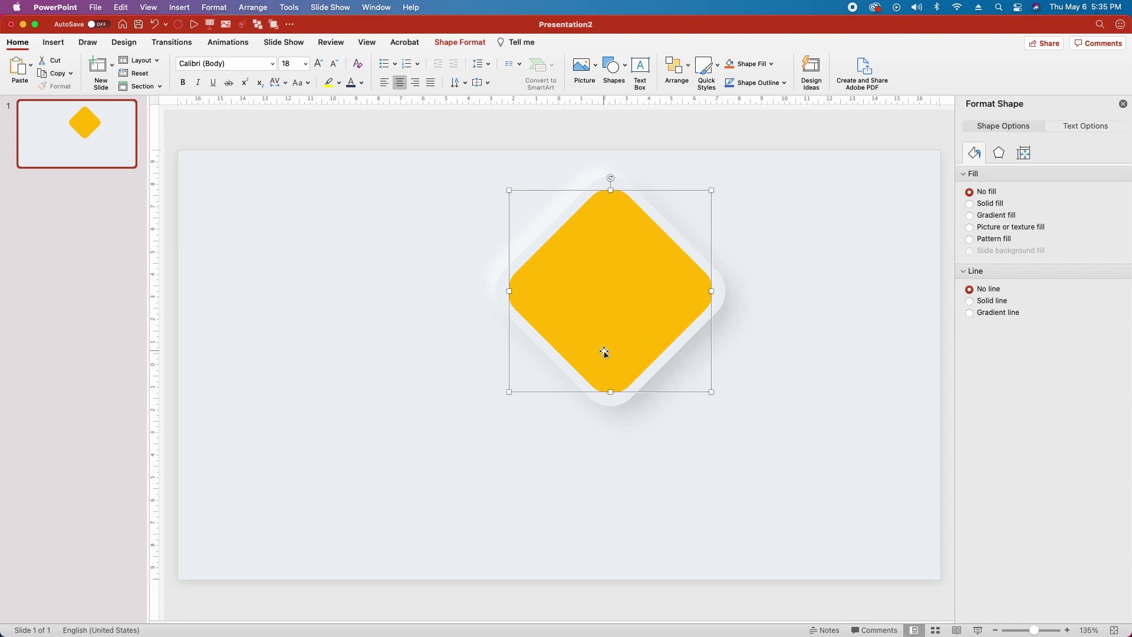
key("super+v")
left_click_drag(645, 293, 487, 424)
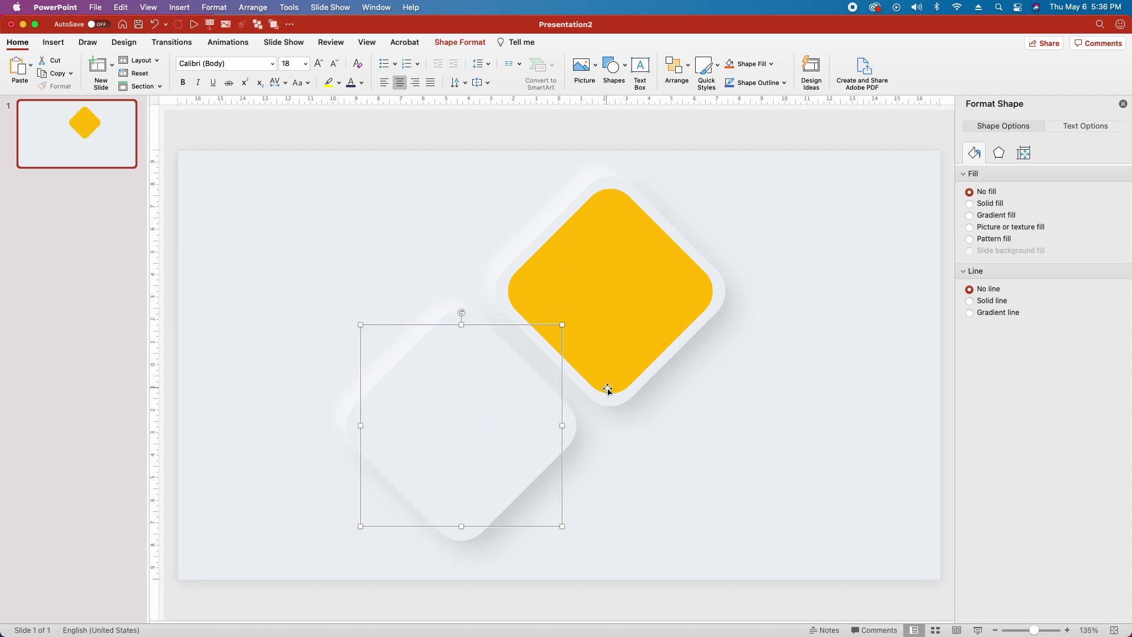
Step: Lock the aspect ratio of the copied diamond group and set its height to 6.8 cm
left_click(1024, 153)
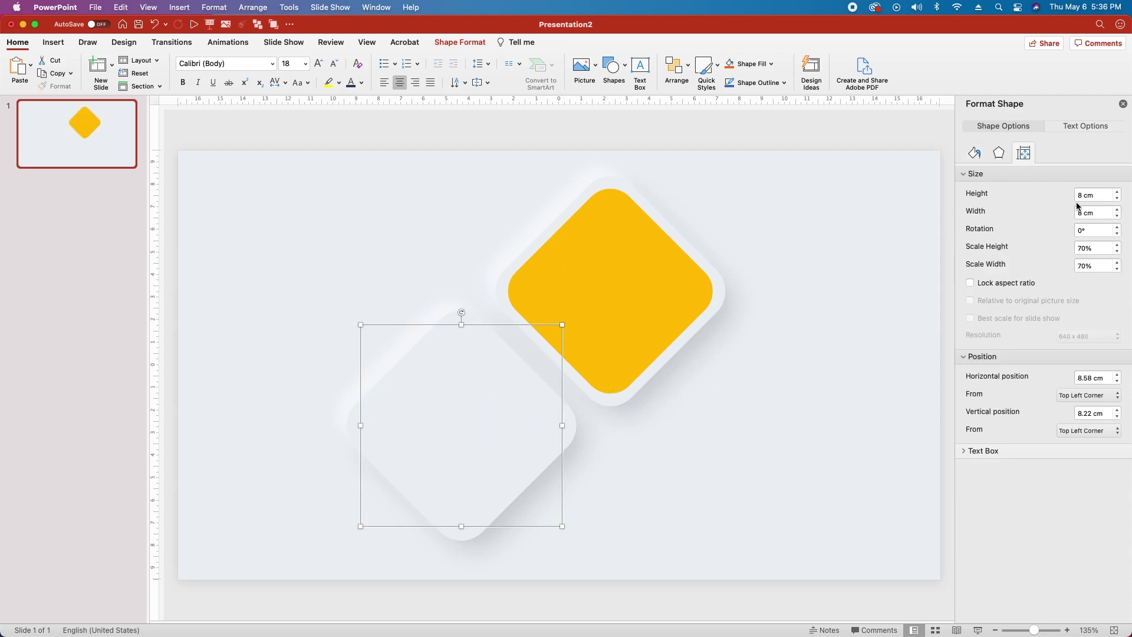
left_click(971, 283)
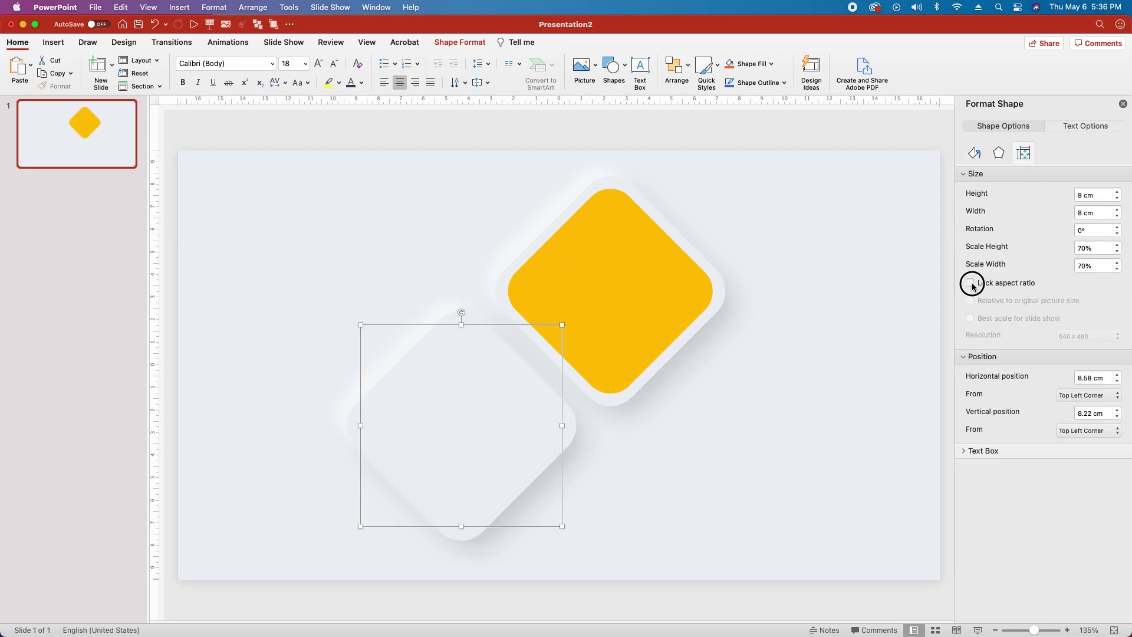
left_click(1081, 198)
type("6.8")
key("Return")
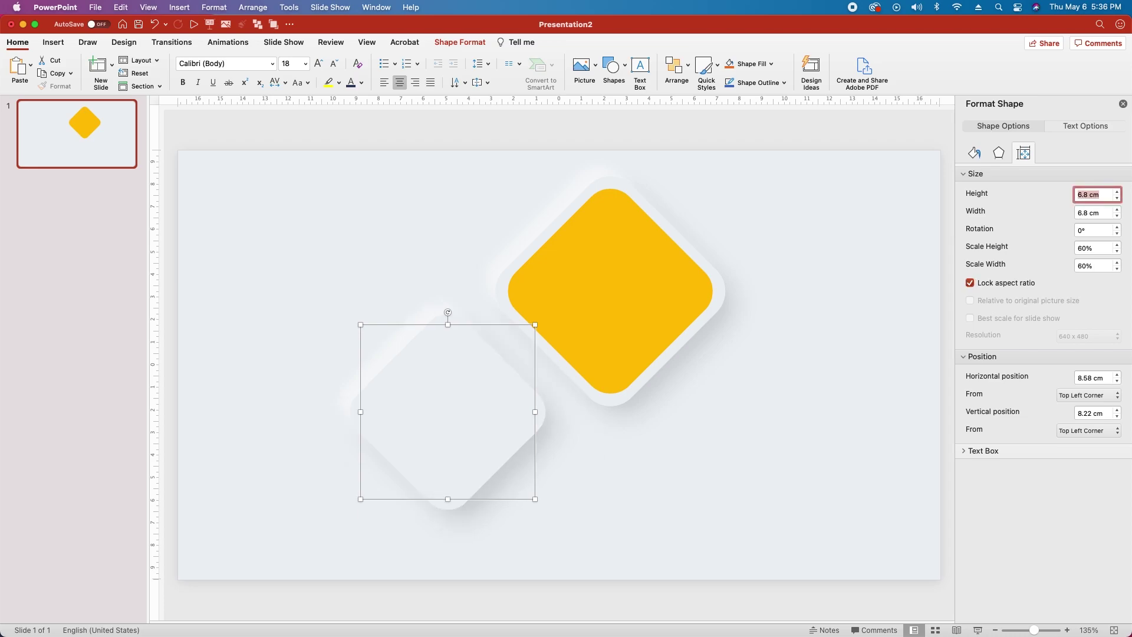
Step: Position the smaller diamond group at 10.75 cm horizontally and 9.15 cm vertically from the top left corner
left_click(1086, 378)
type("10.75")
key("Return")
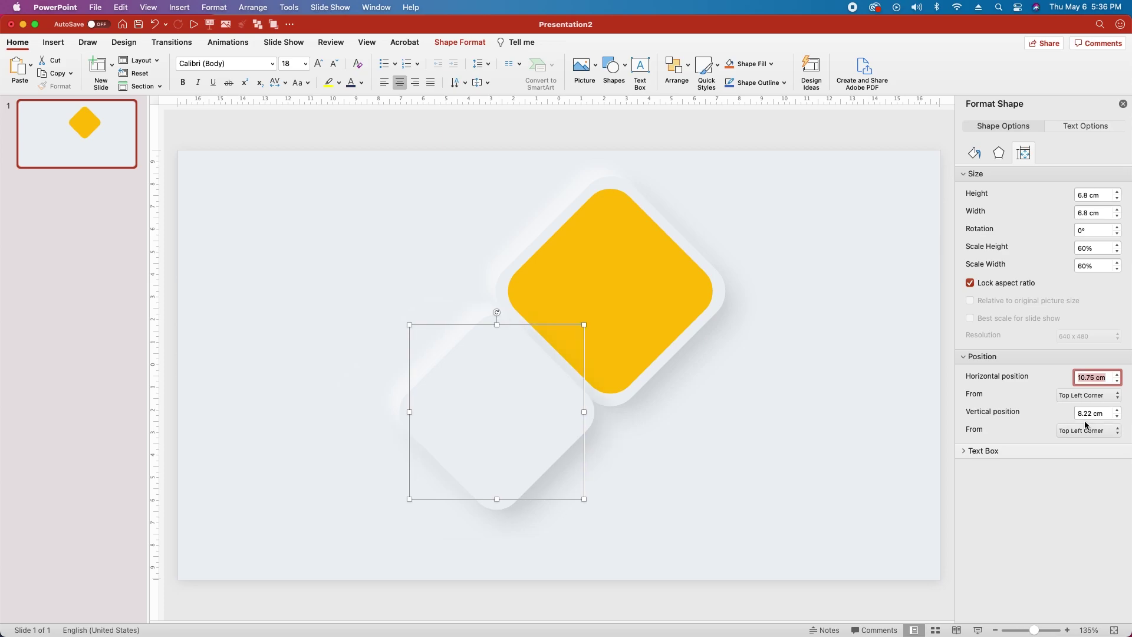
left_click(1085, 420)
type("9")
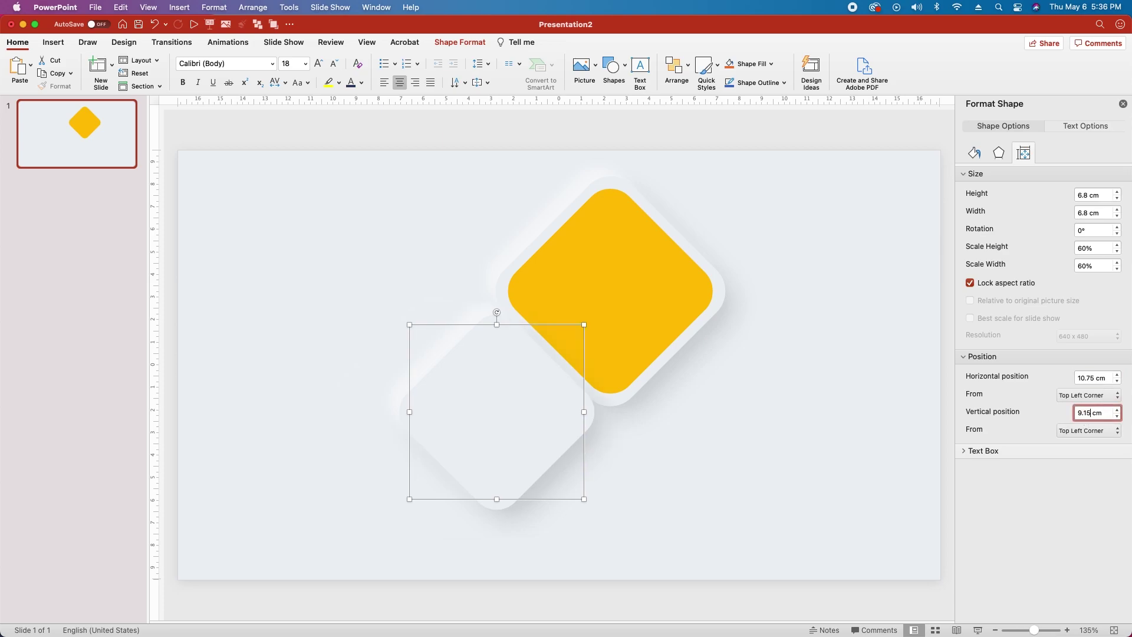
key("Return")
Step: Draw a circle about 6.1 cm wide to the left of the gold diamond
left_click(614, 66)
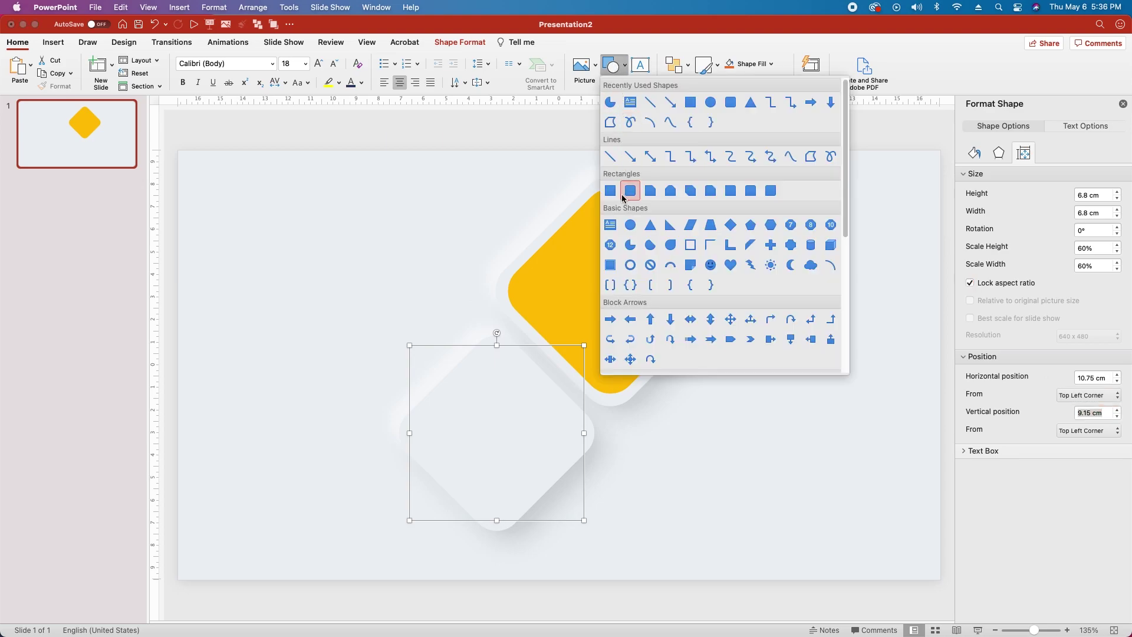
left_click(631, 225)
left_click_drag(301, 292, 437, 428)
Step: Resize the circle to 3.5 cm with its aspect ratio locked and center it on the smaller diamond
left_click(970, 284)
left_click(1087, 196)
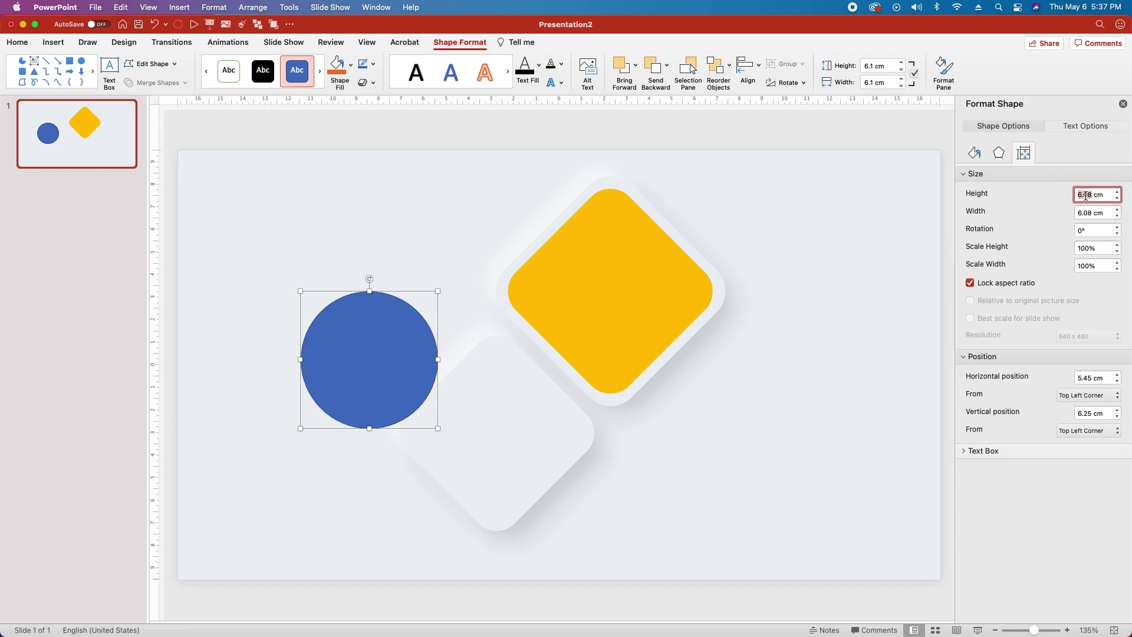
type("3.5")
key("Return")
left_click_drag(344, 332, 503, 435)
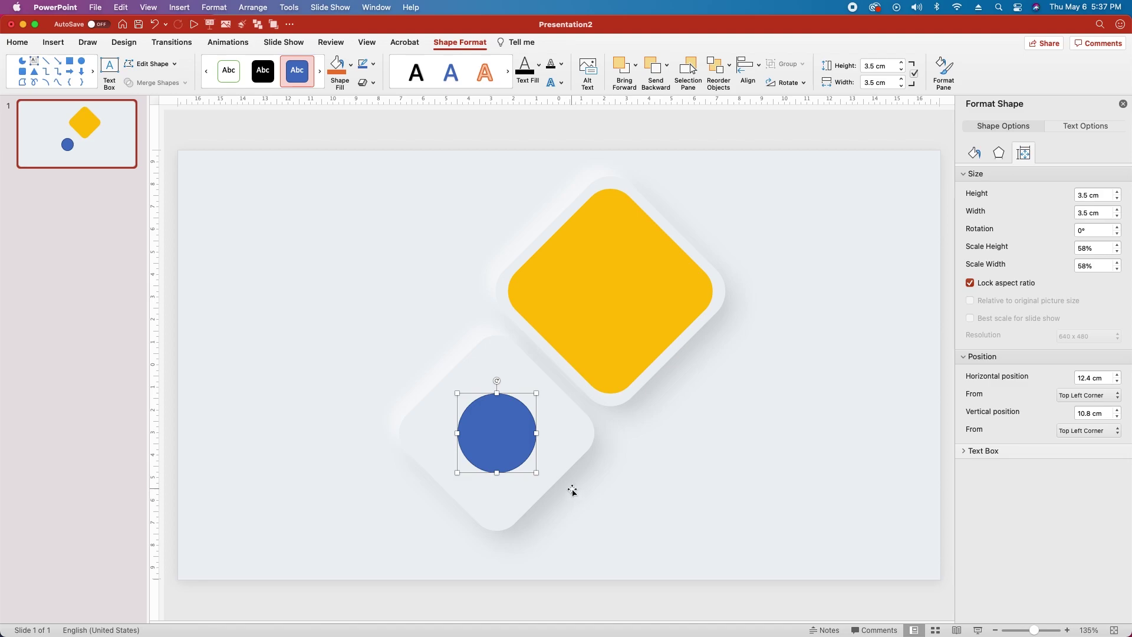
Step: Apply an outer shadow offset to the bottom right to the circle, using the recent near-black color
left_click(999, 153)
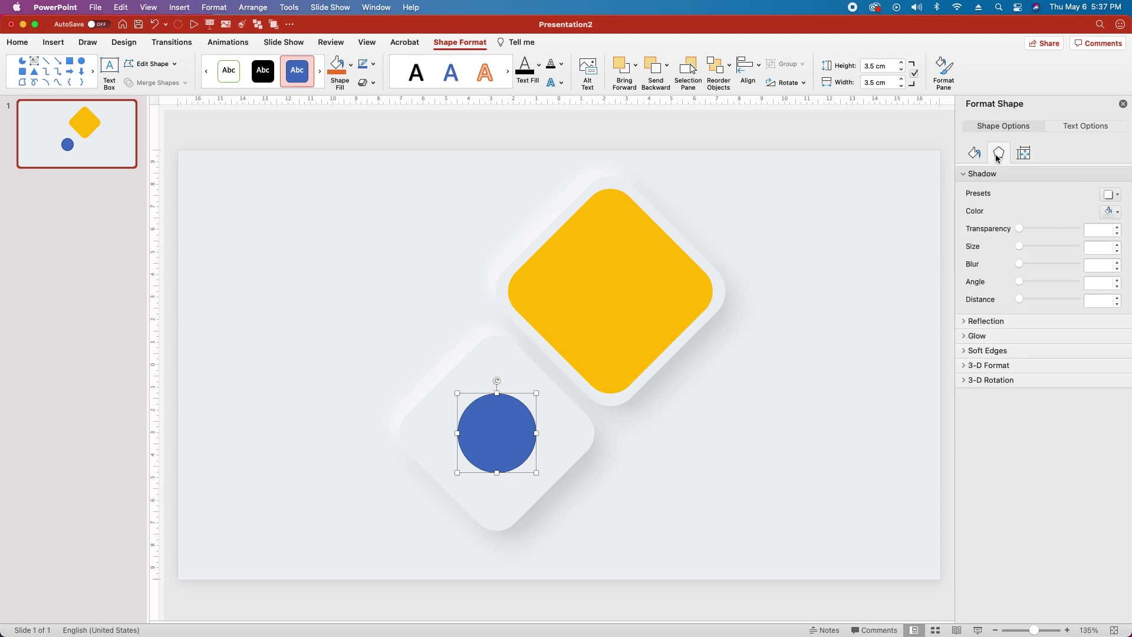
left_click(1110, 195)
left_click(1022, 297)
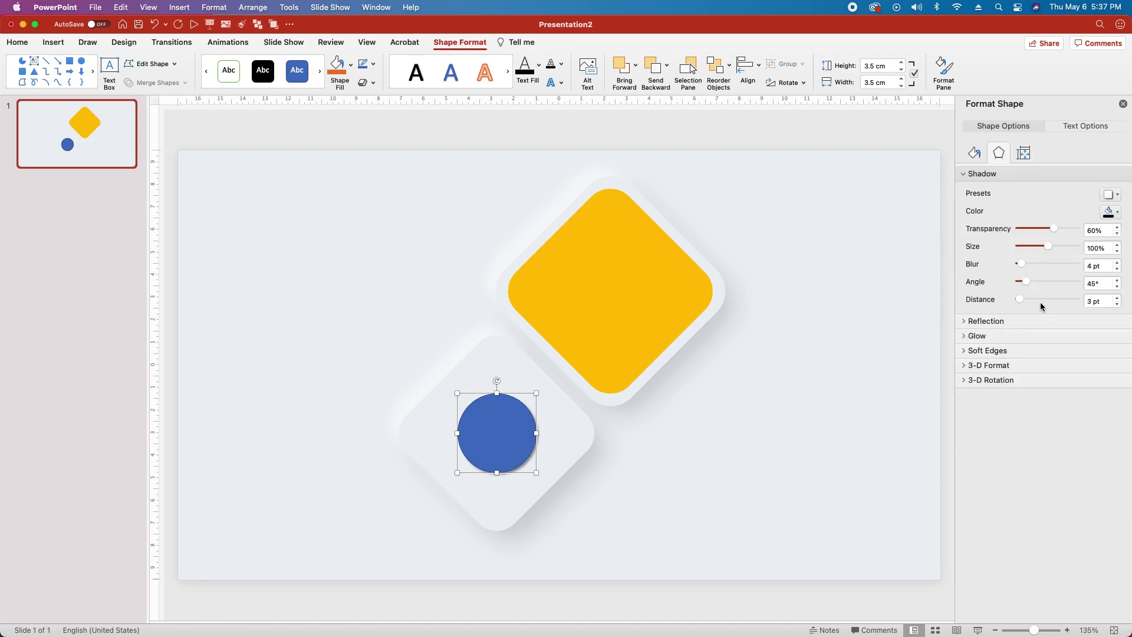
left_click(1109, 212)
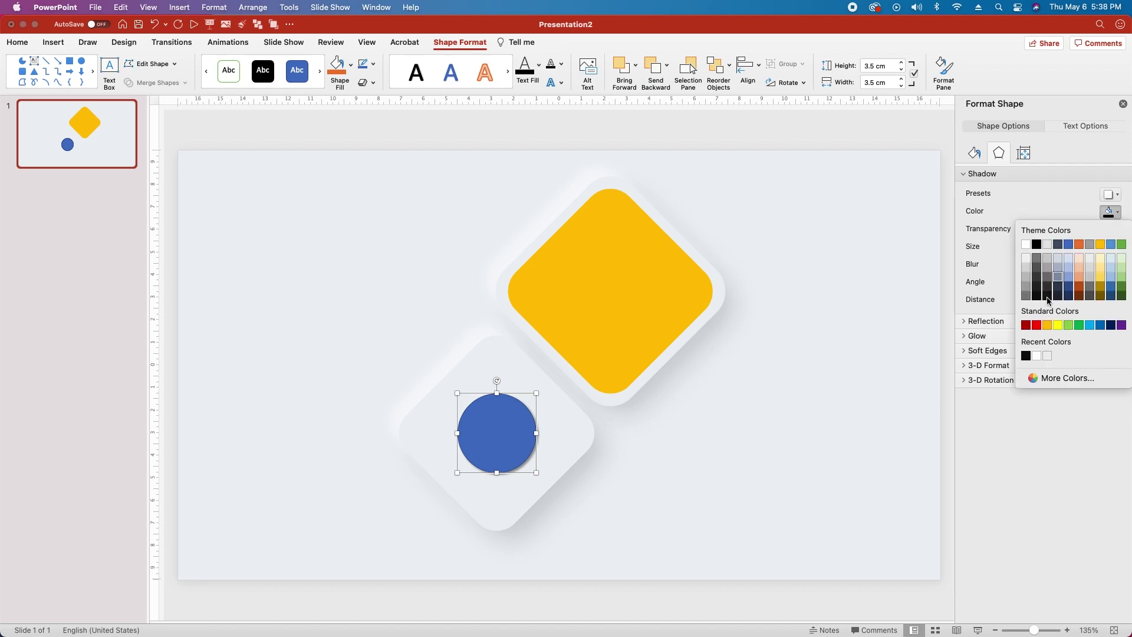
left_click(1025, 356)
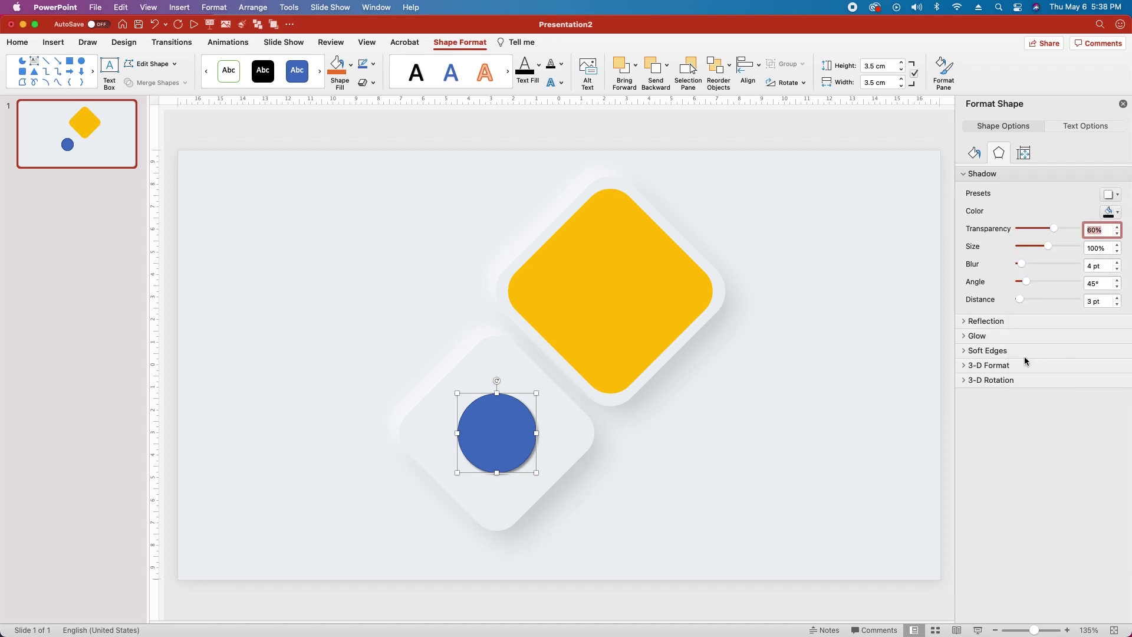
Step: Set the circle's shadow to 86% transparency, 96% size, 32 pt blur and 18 pt distance
type("86")
key("Return")
left_click(1093, 247)
type("96")
key("Return")
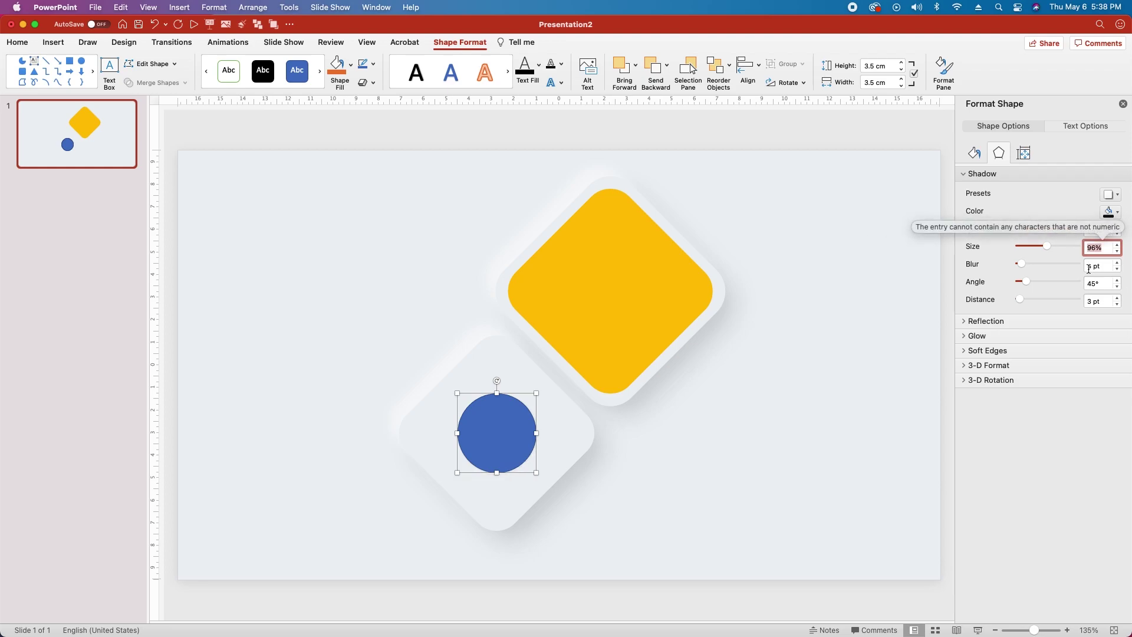
left_click(1089, 266)
type("32")
key("Return")
left_click(1091, 302)
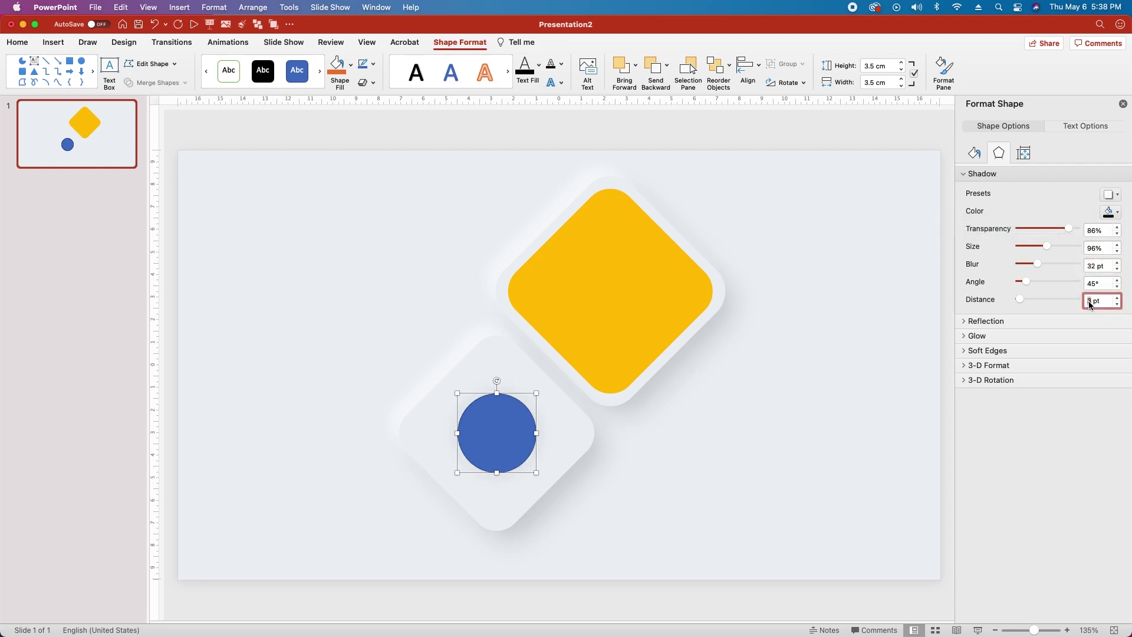
type("18")
key("Return")
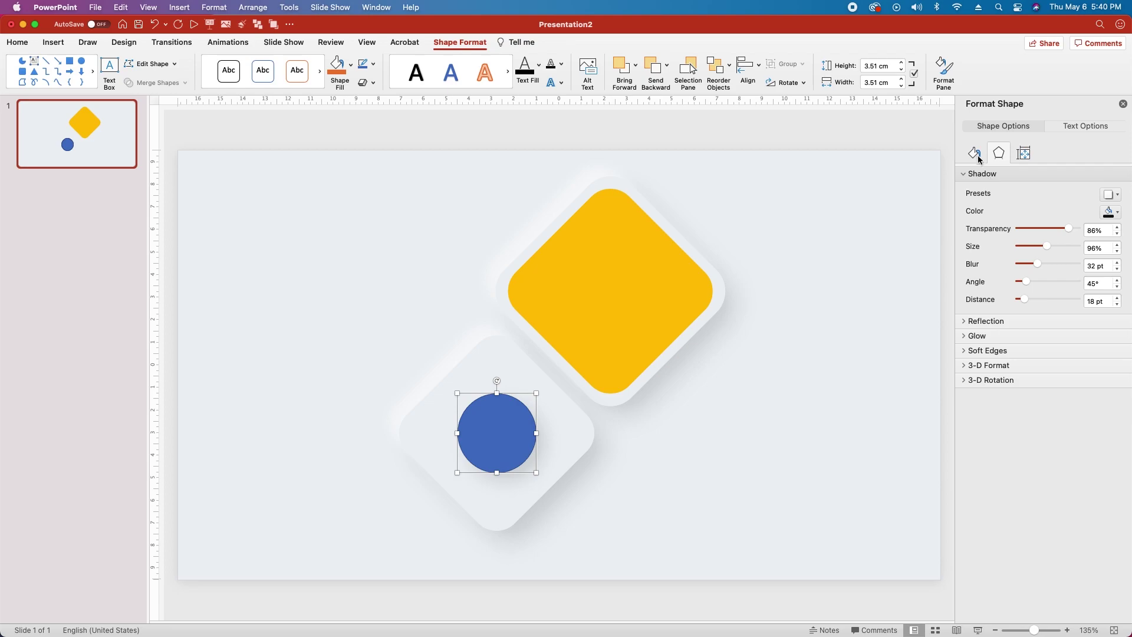
Step: Give the circle a slide background fill and remove its outline
left_click(976, 154)
left_click(976, 254)
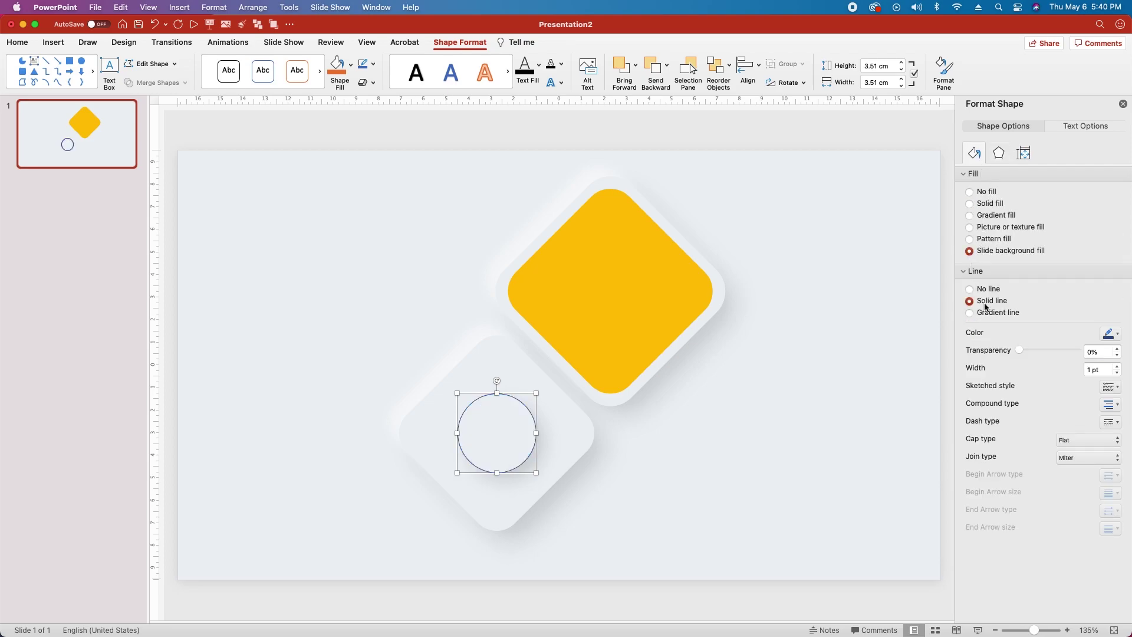
left_click(971, 289)
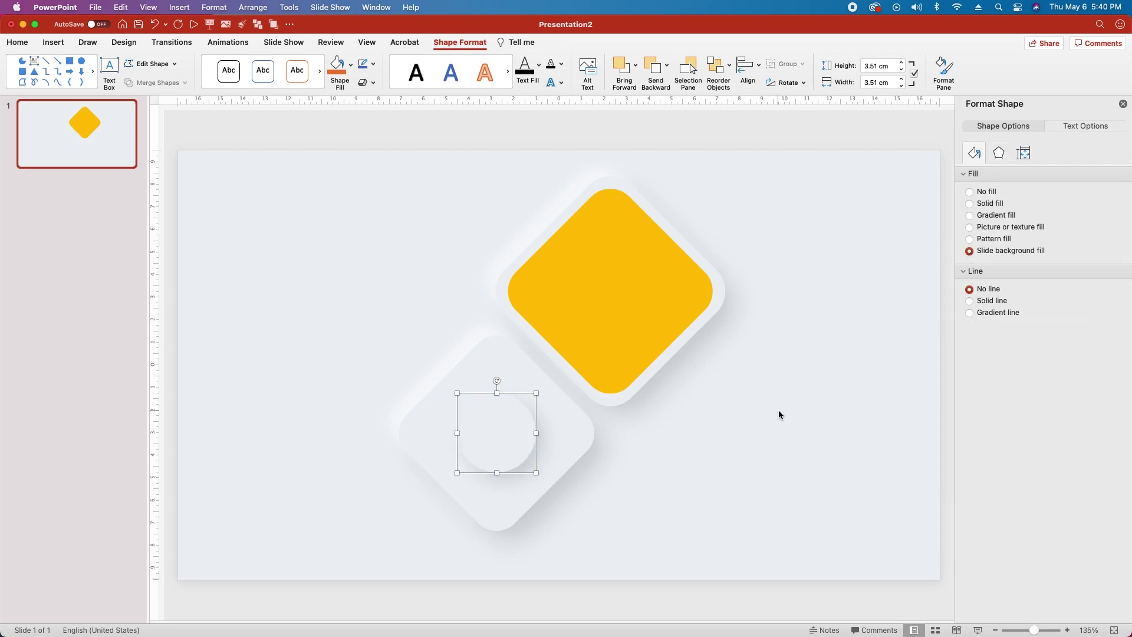
Step: Duplicate the shadowed circle and align the copy exactly over the original
key("super+c")
key("super+v")
left_click_drag(527, 442, 521, 437)
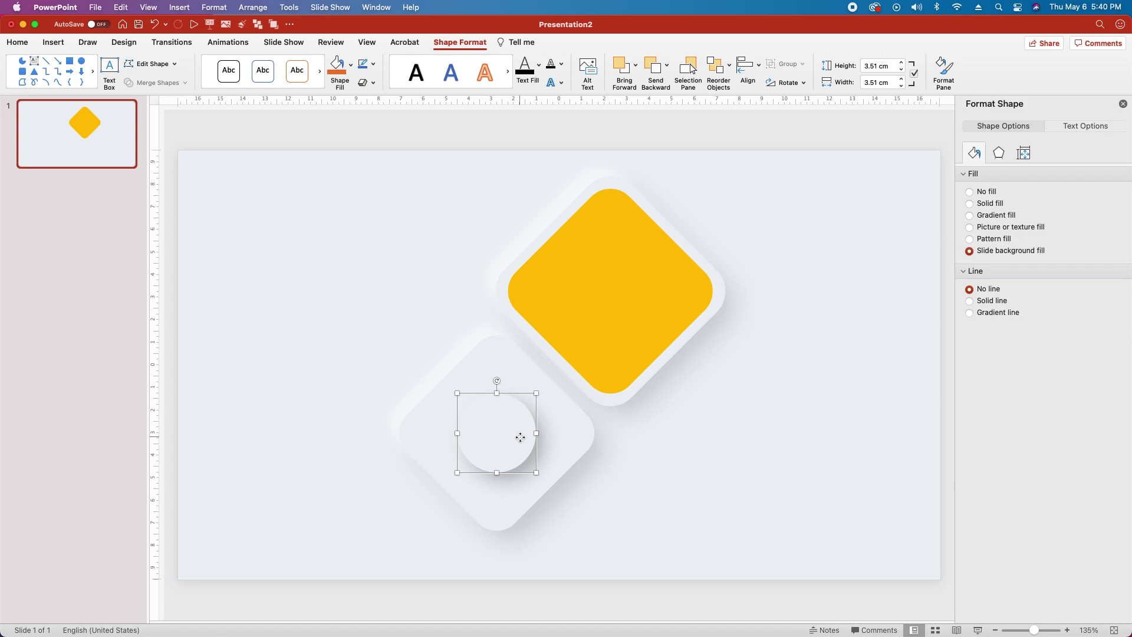
Step: Change the copied circle's shadow color to the recently used white
left_click(999, 153)
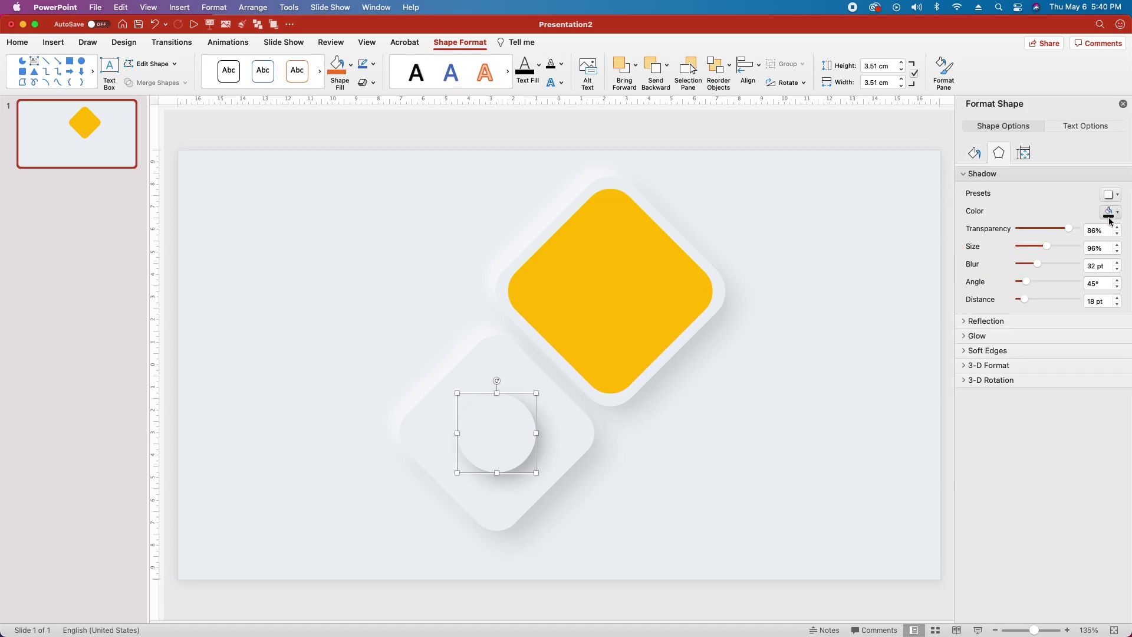
left_click(1110, 213)
left_click(1026, 355)
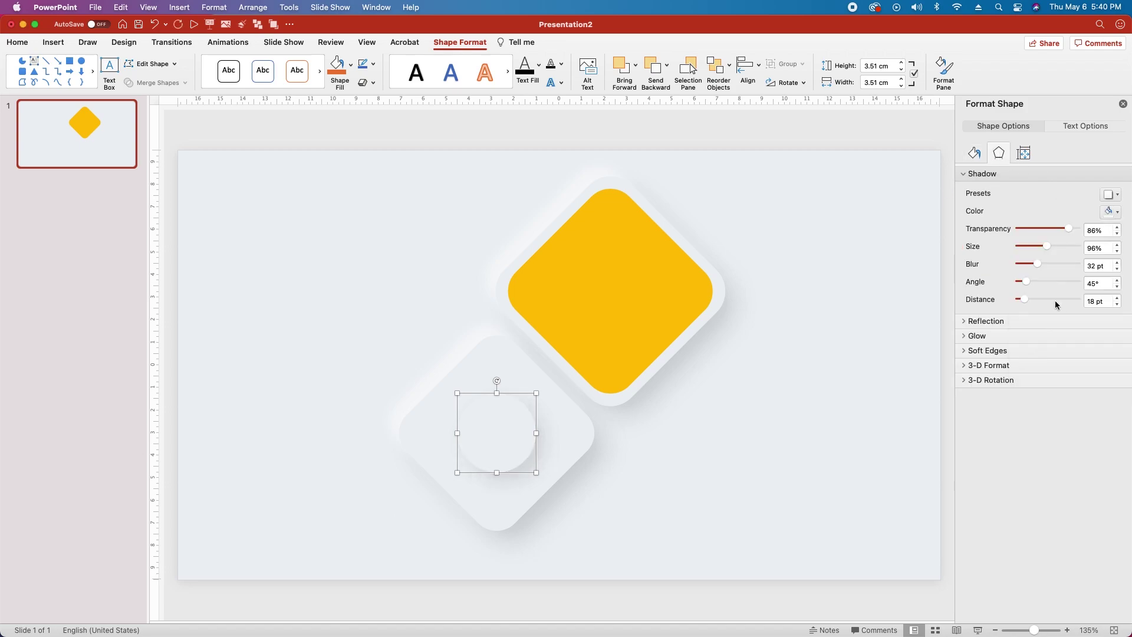
Step: Set the copied circle's shadow to 50% transparency, 98% size, 20 pt blur, 225° angle and 15 pt distance
left_click(1092, 231)
type("50")
key("Return")
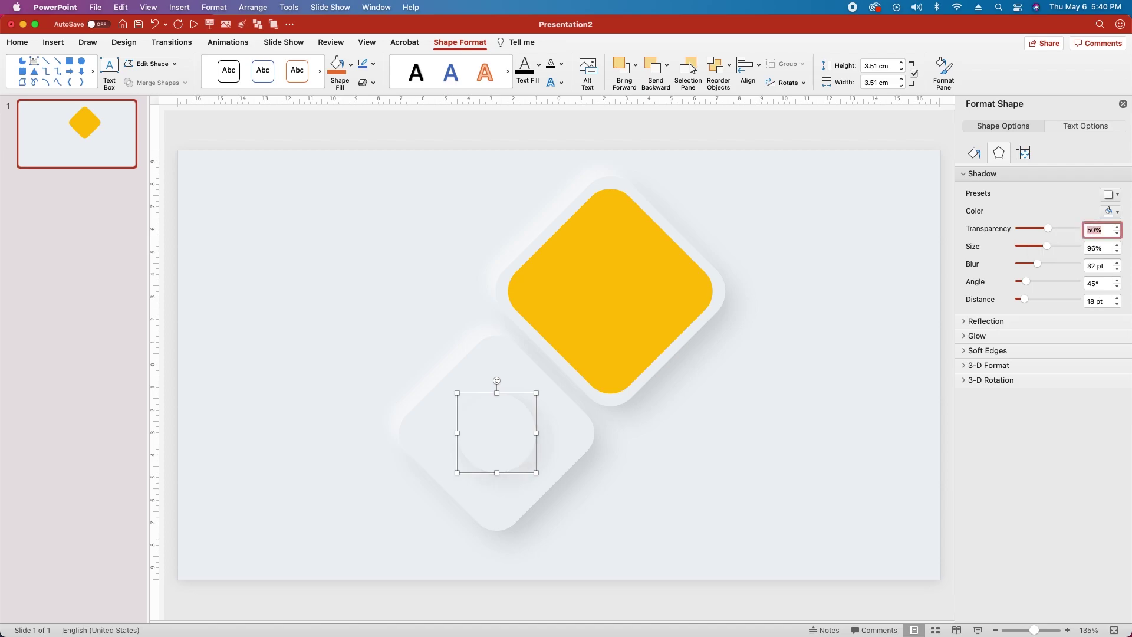
left_click(1094, 248)
left_click(1094, 266)
type("20")
left_click(1094, 284)
type("225")
left_click(1093, 302)
type("15")
key("Return")
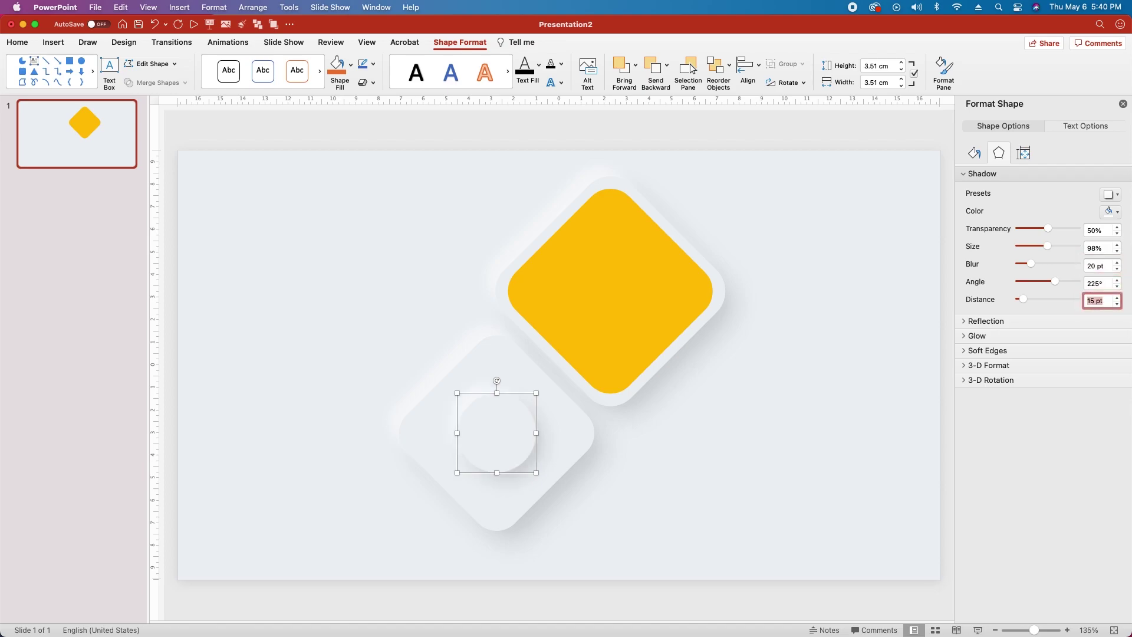
Step: Draw a partial circle shape about 5.82 cm wide over the smaller diamond
left_click(20, 42)
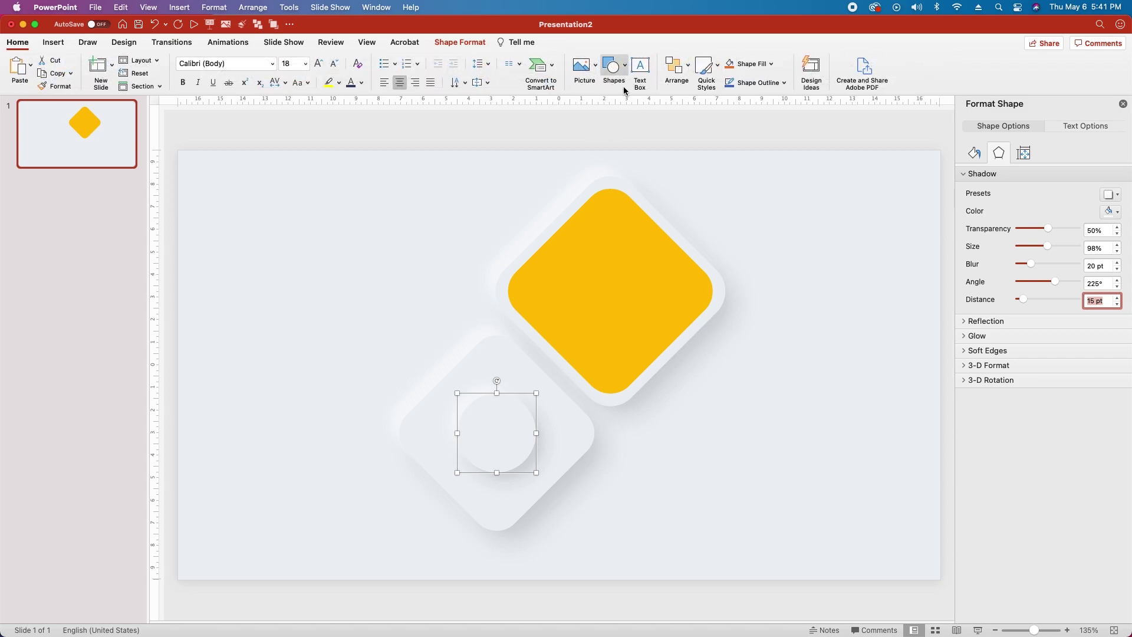
left_click(613, 65)
left_click(631, 244)
left_click_drag(470, 380, 600, 510)
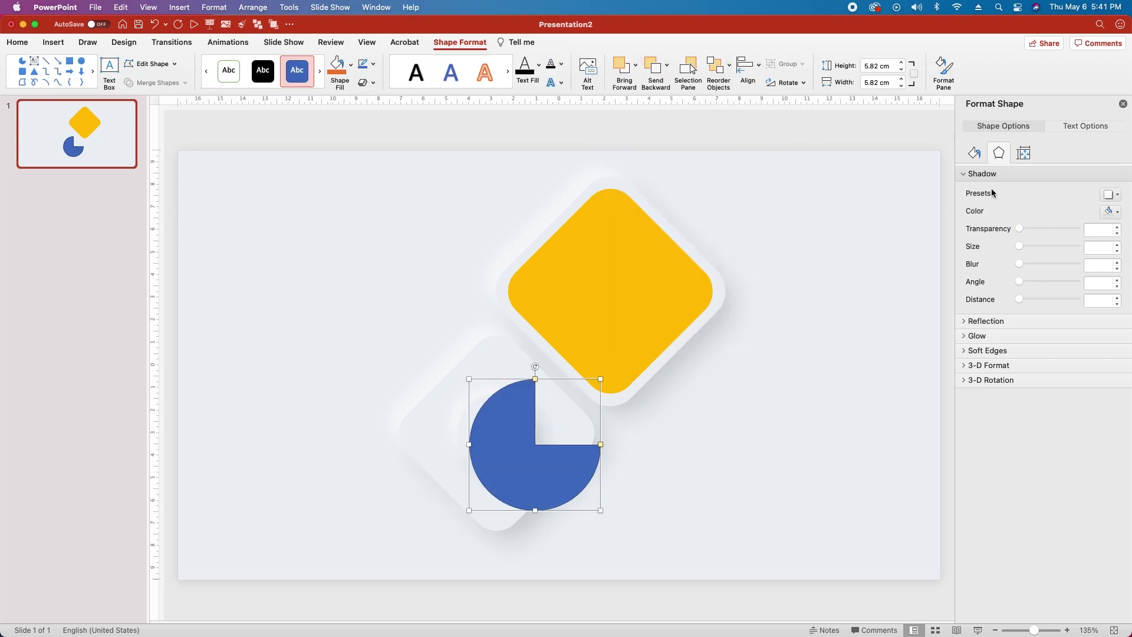
Step: Lock the partial circle's aspect ratio and set its height to 5.7 cm
left_click(1022, 154)
left_click(971, 284)
double_click(1086, 195)
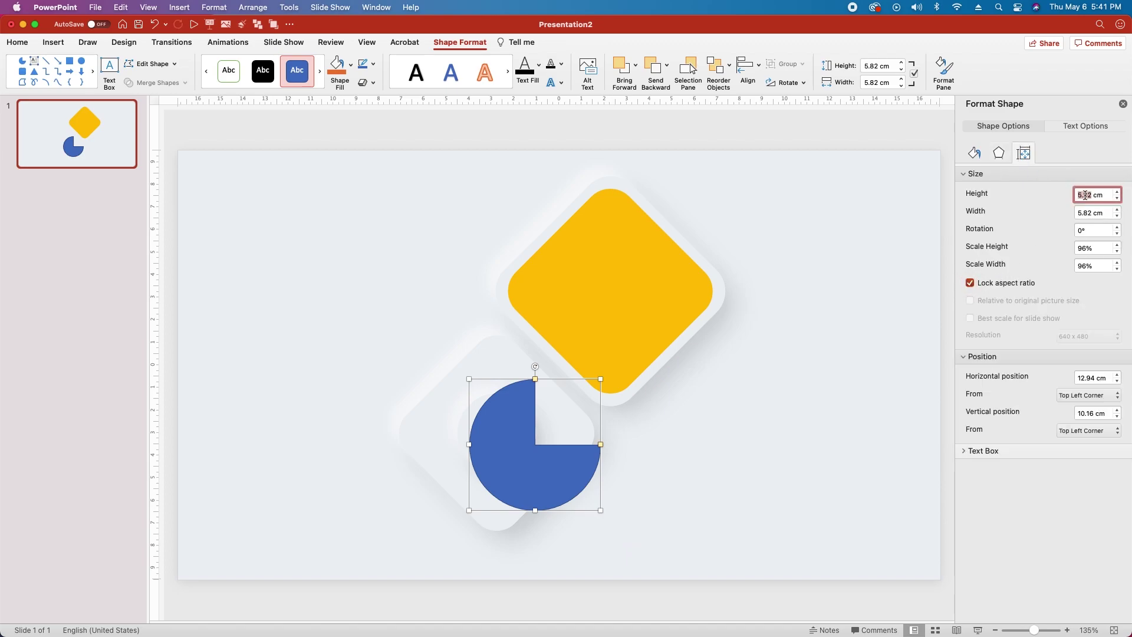
type("5.7")
key("Return")
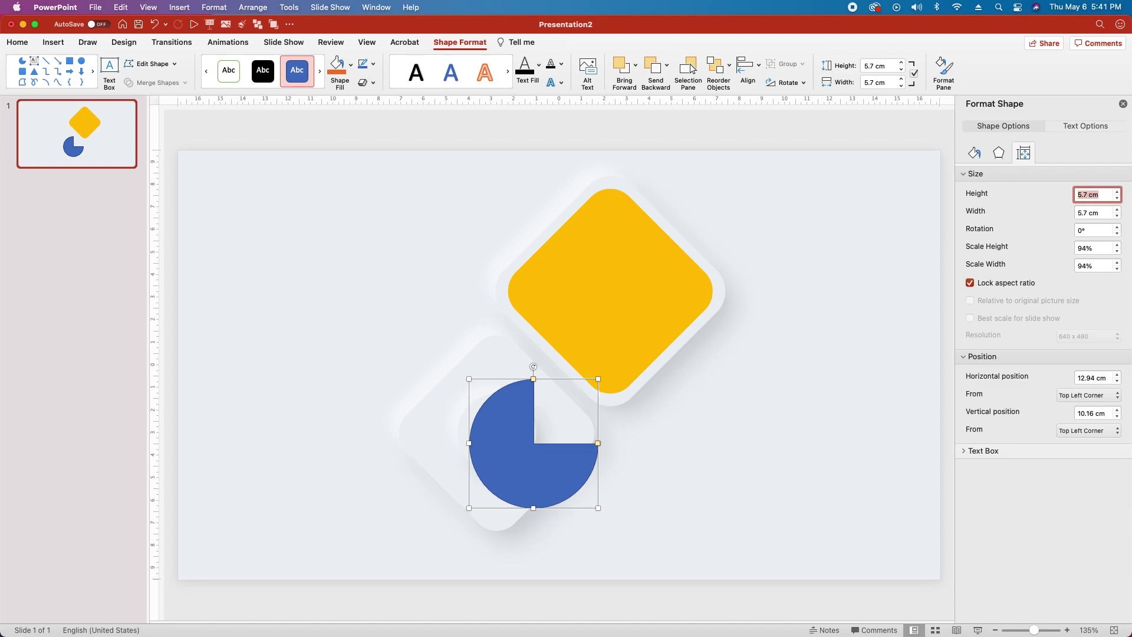
Step: Center the partial circle on the raised circle, reduced to a wedge from twelve o'clock to the lower right, and send it behind the circle
left_click_drag(571, 468, 577, 507)
left_click(653, 70)
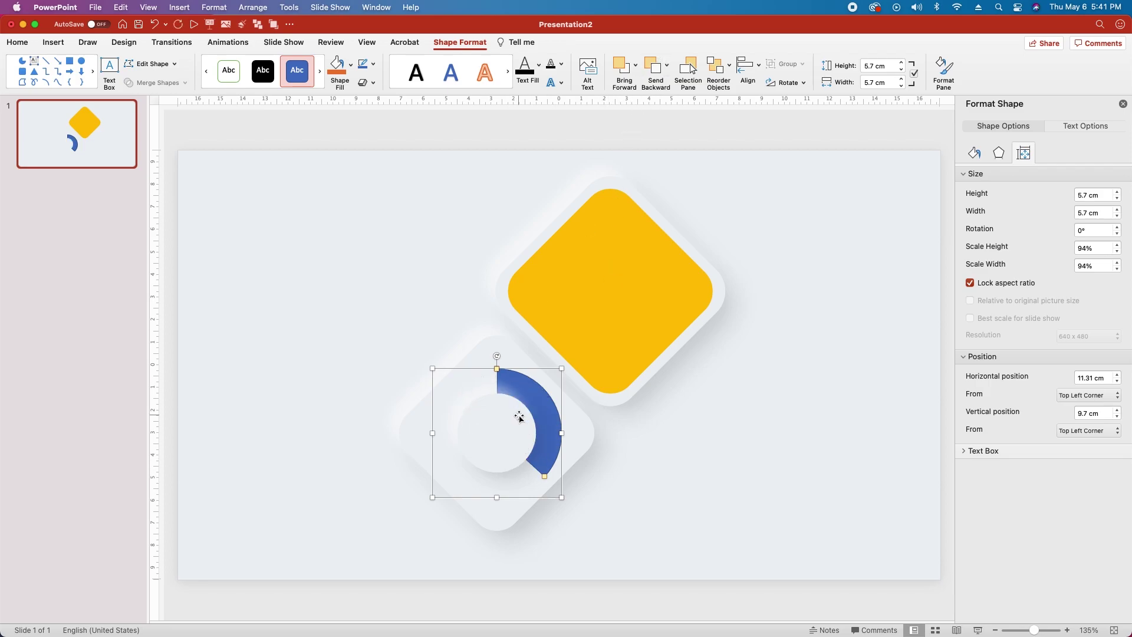
Step: Remove the partial circle's outline and switch its fill to a gradient
left_click(974, 154)
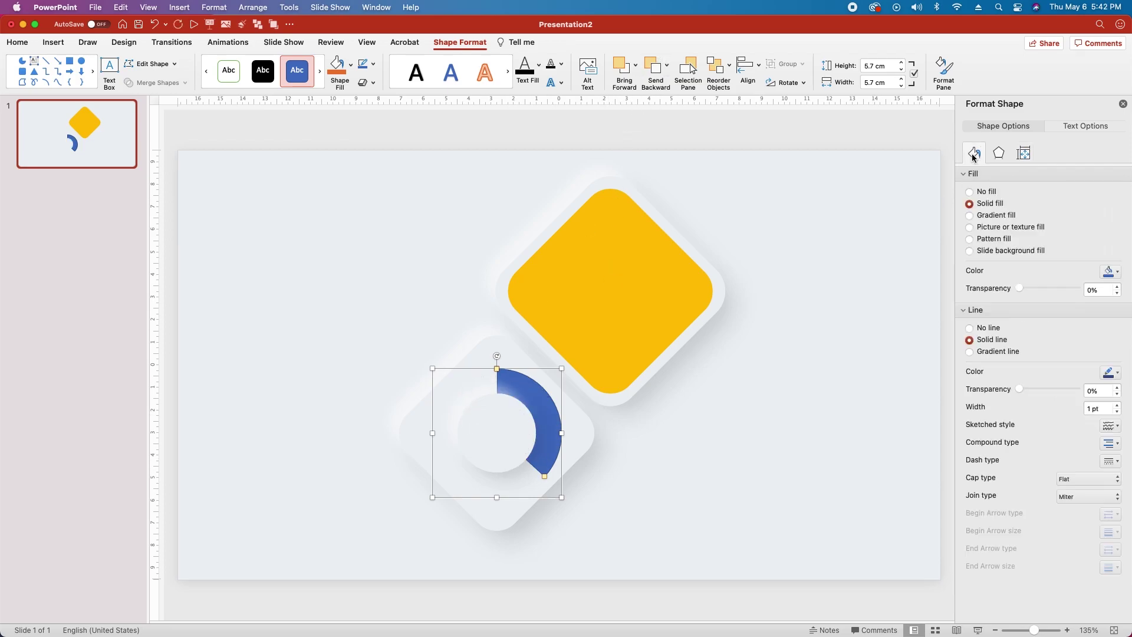
left_click(970, 329)
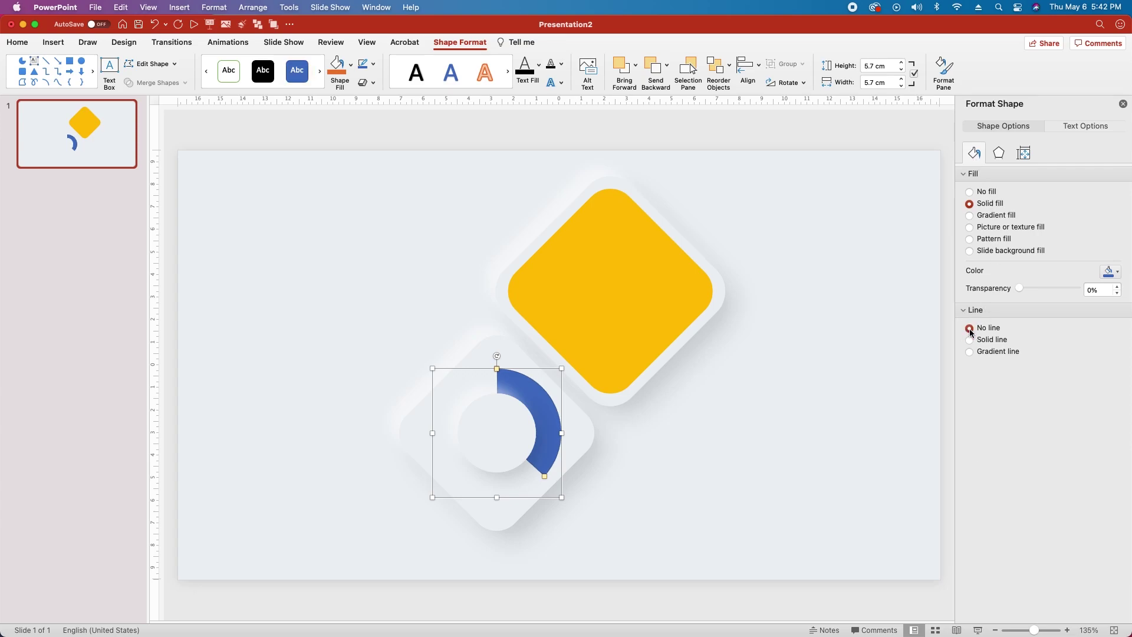
left_click(967, 217)
Step: Set the first gradient stop of the partial circle to hex color 2DC5A2
left_click(995, 373)
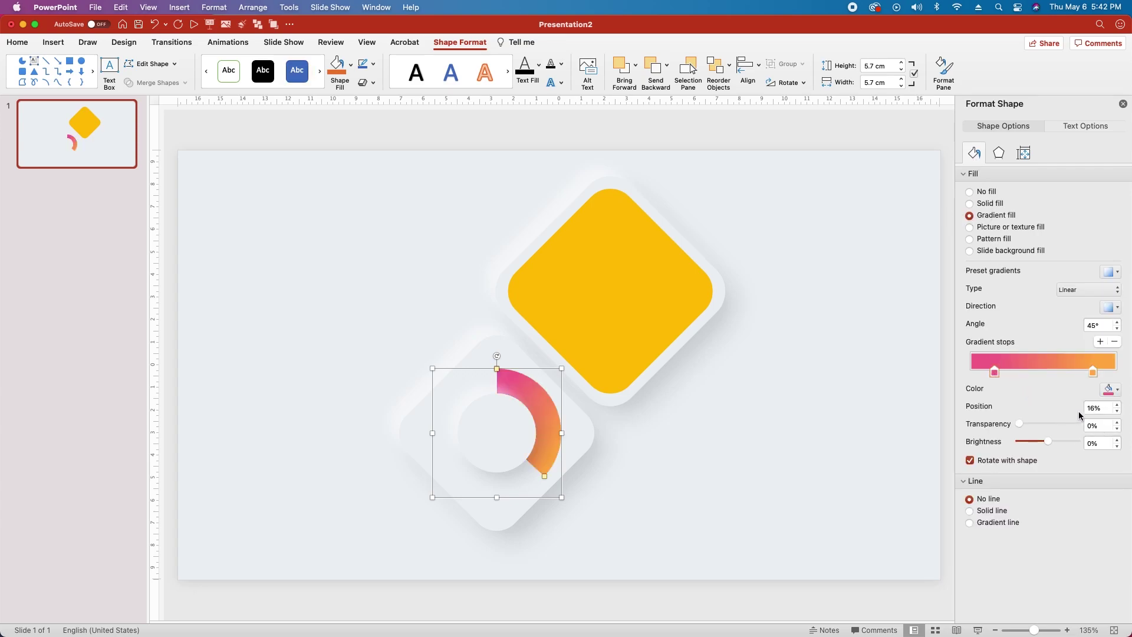
left_click(1111, 390)
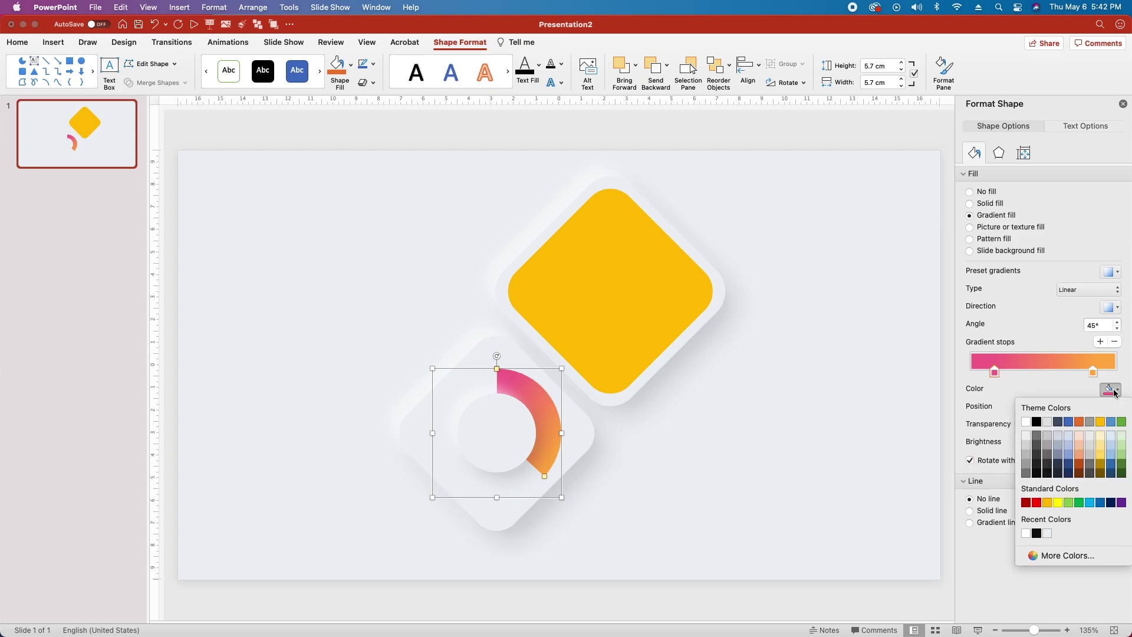
left_click(1073, 557)
type("2dc5a2")
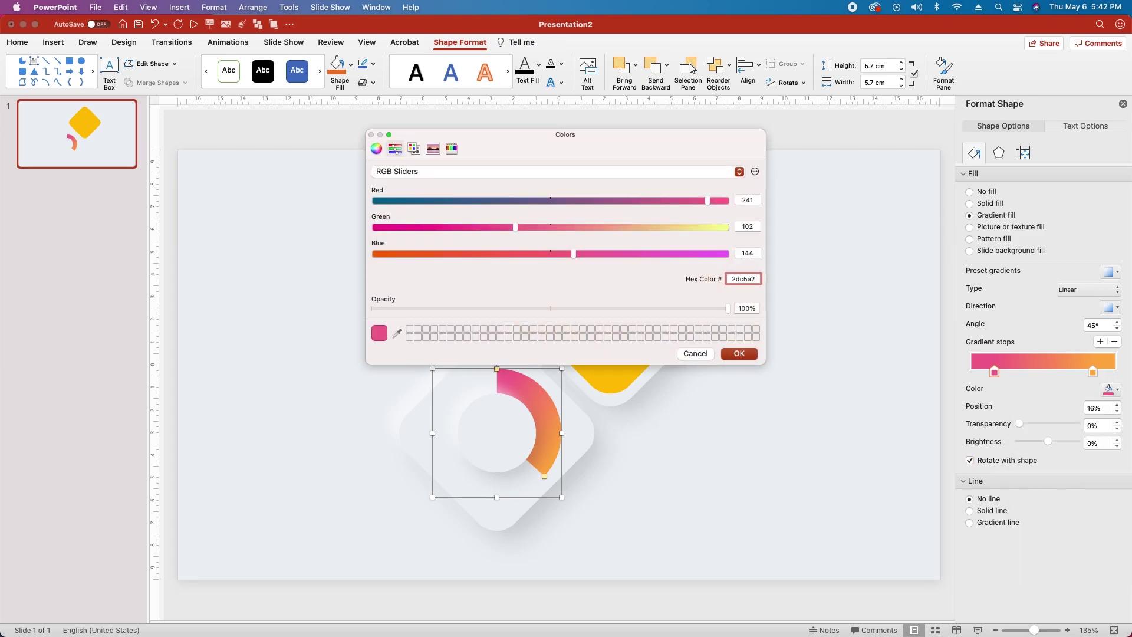
key("Return")
Step: Set the last gradient stop of the partial circle to hex color 49B2F5
left_click(1092, 371)
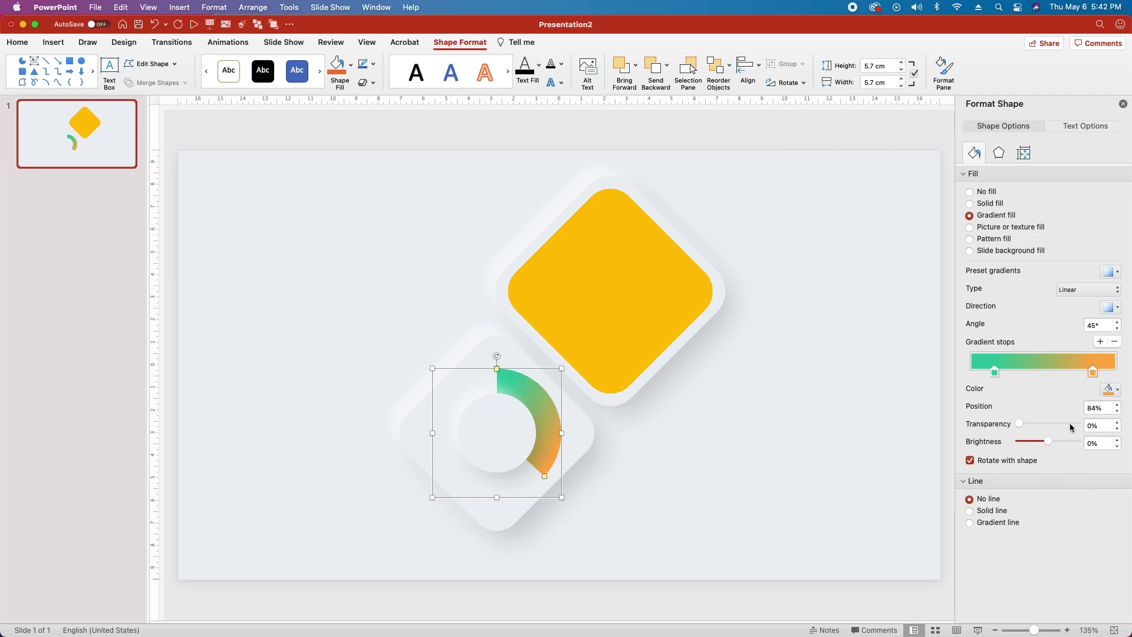
left_click(1111, 390)
left_click(1090, 559)
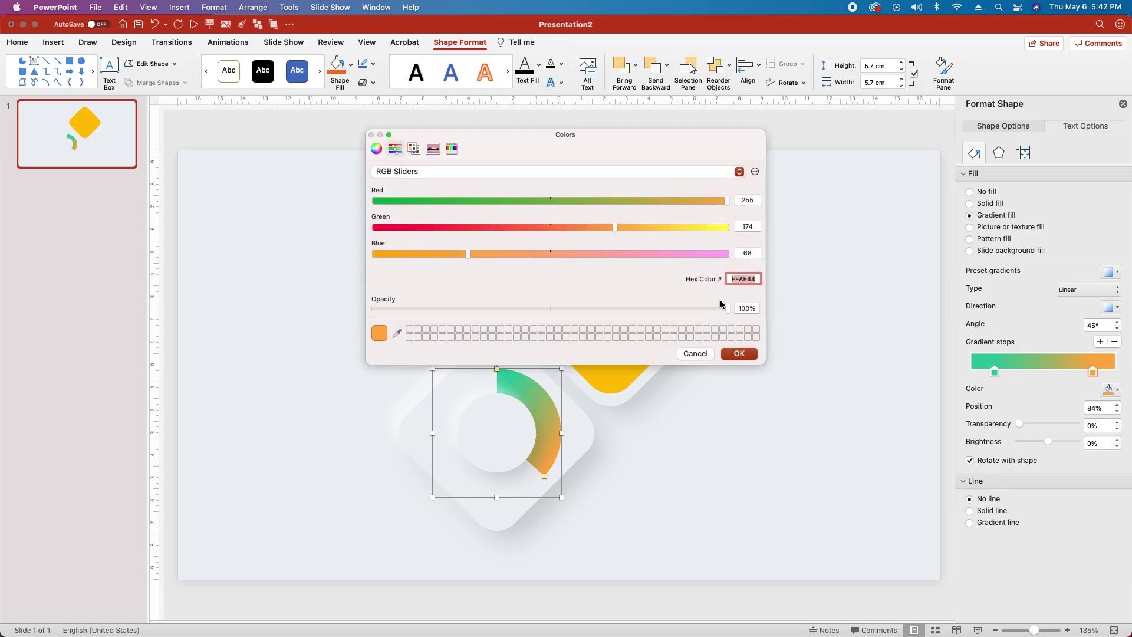
type("49b2ff")
key("Return")
Step: Apply an outer shadow preset angled at 45° to the partial circle and color the shadow with the recently used black
left_click(999, 153)
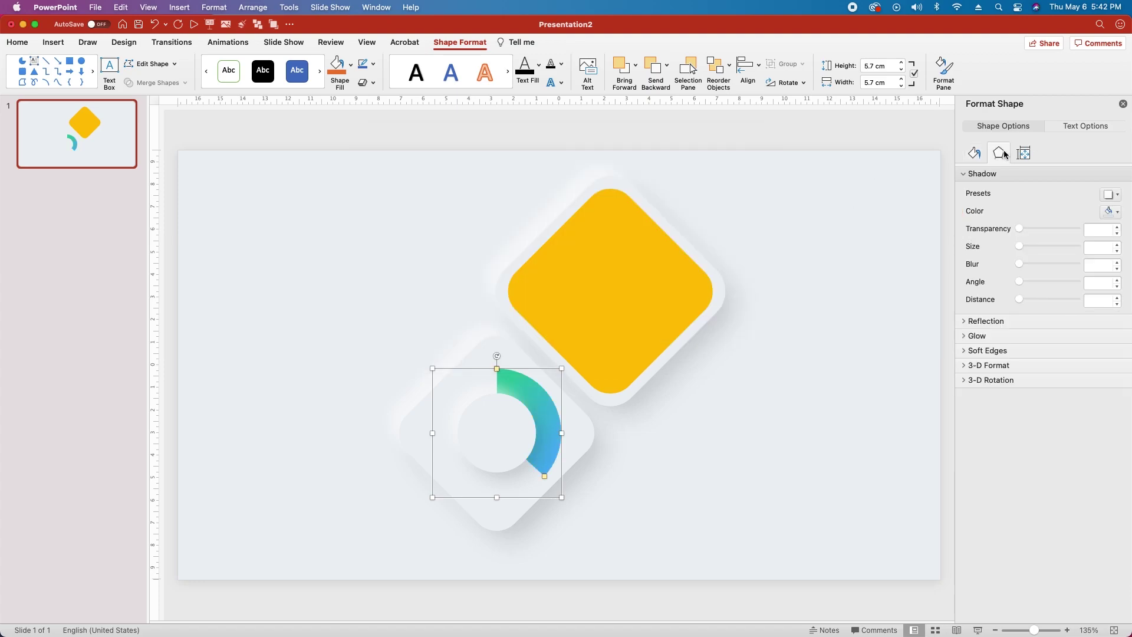
left_click(1109, 194)
left_click(1023, 286)
left_click(1112, 211)
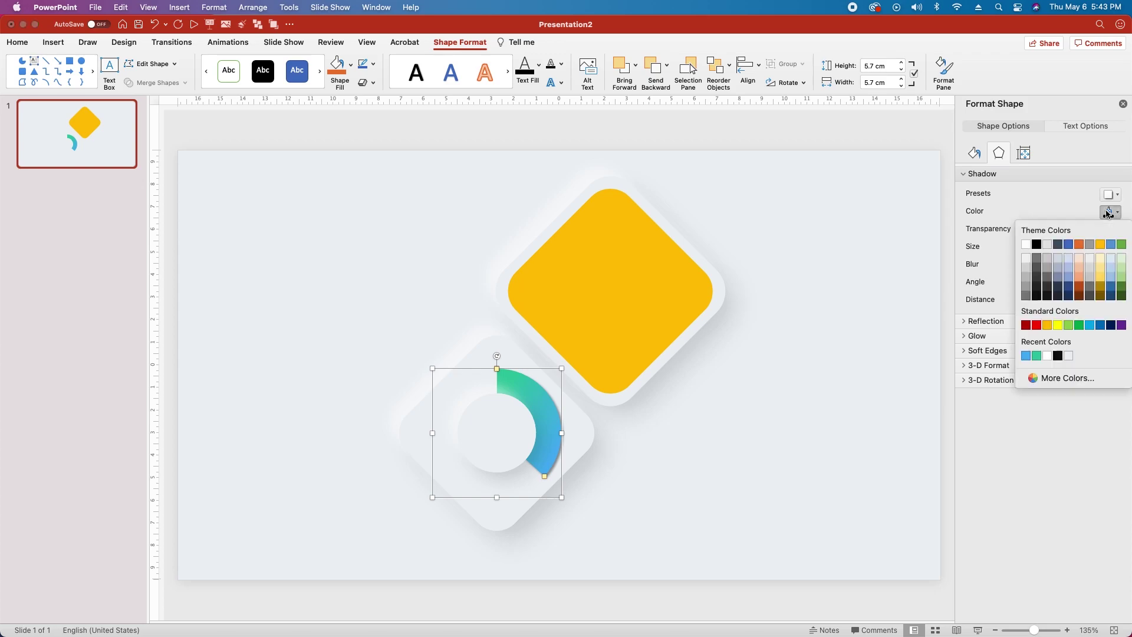
left_click(1060, 358)
Step: Set the partial circle's shadow to 77% transparency, 95% size, 48 pt blur and 43 pt distance
left_click(1095, 232)
type("77")
key("Return")
left_click(1093, 246)
type("95")
key("Return")
left_click(1090, 265)
type("3")
key("Return")
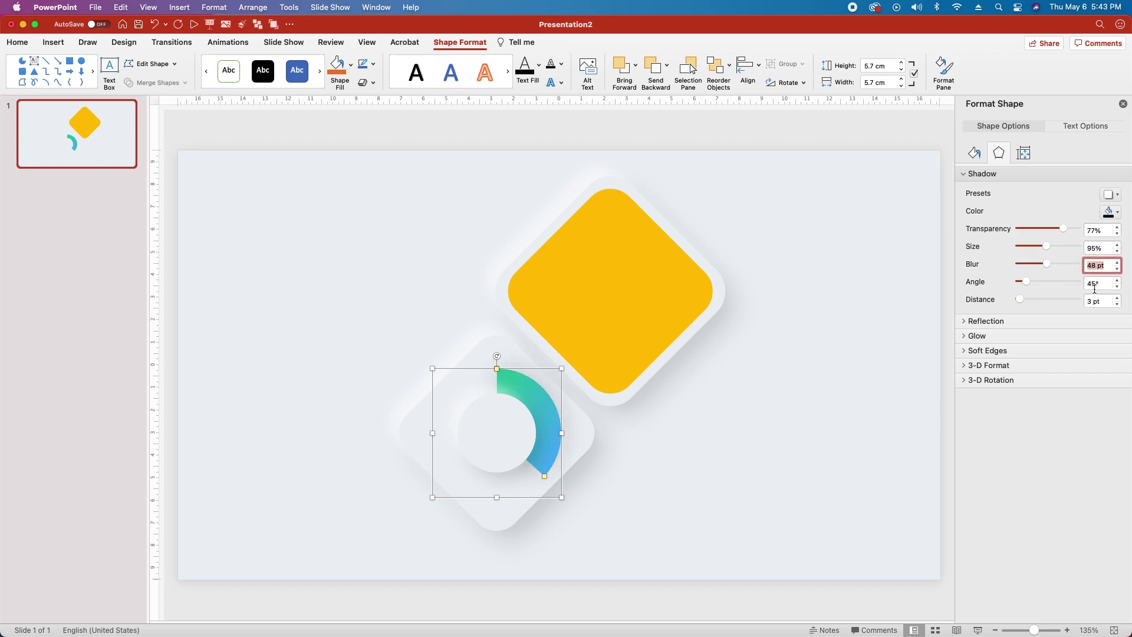
left_click(1090, 300)
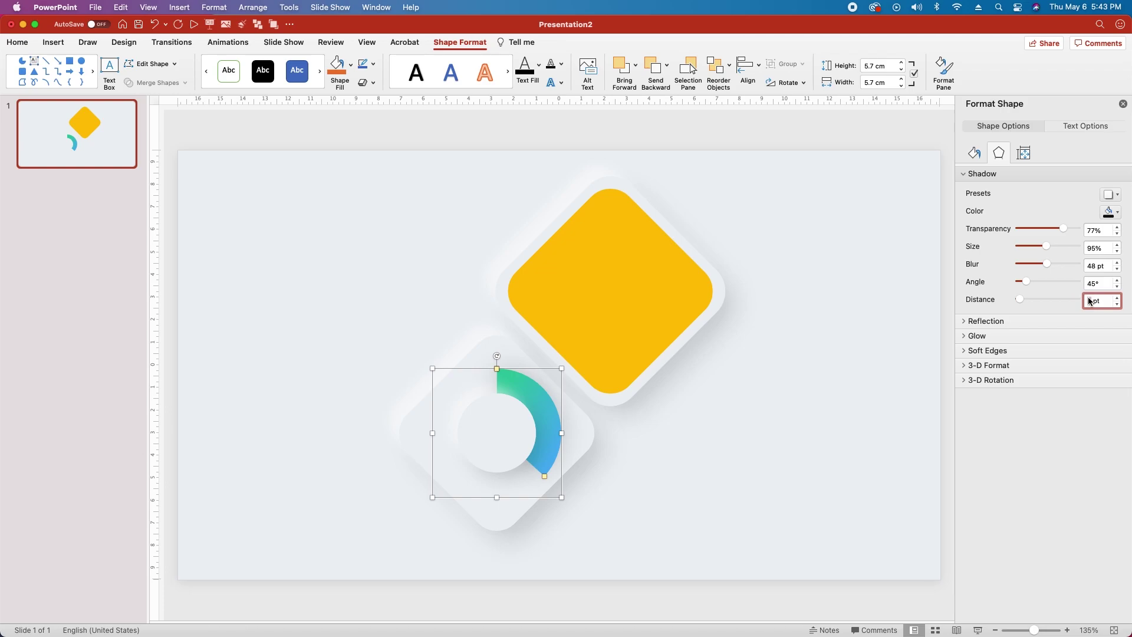
type("43")
key("Return")
Step: Duplicate the gradient partial circle and set the copy's height to 5.3 cm
key("super+c")
key("super+v")
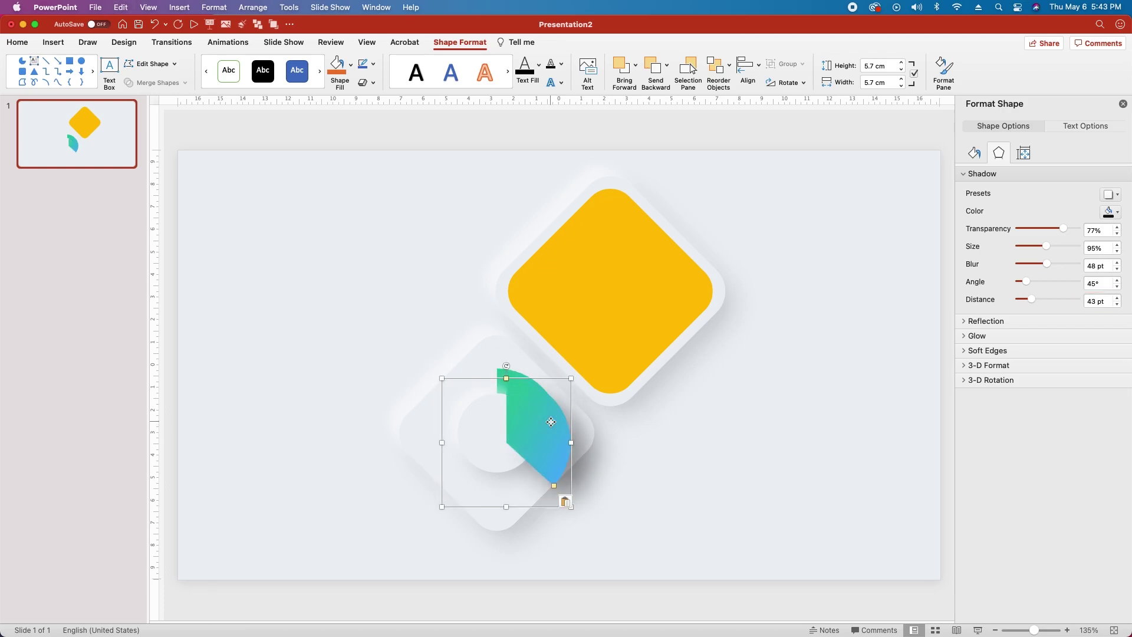
left_click(1025, 153)
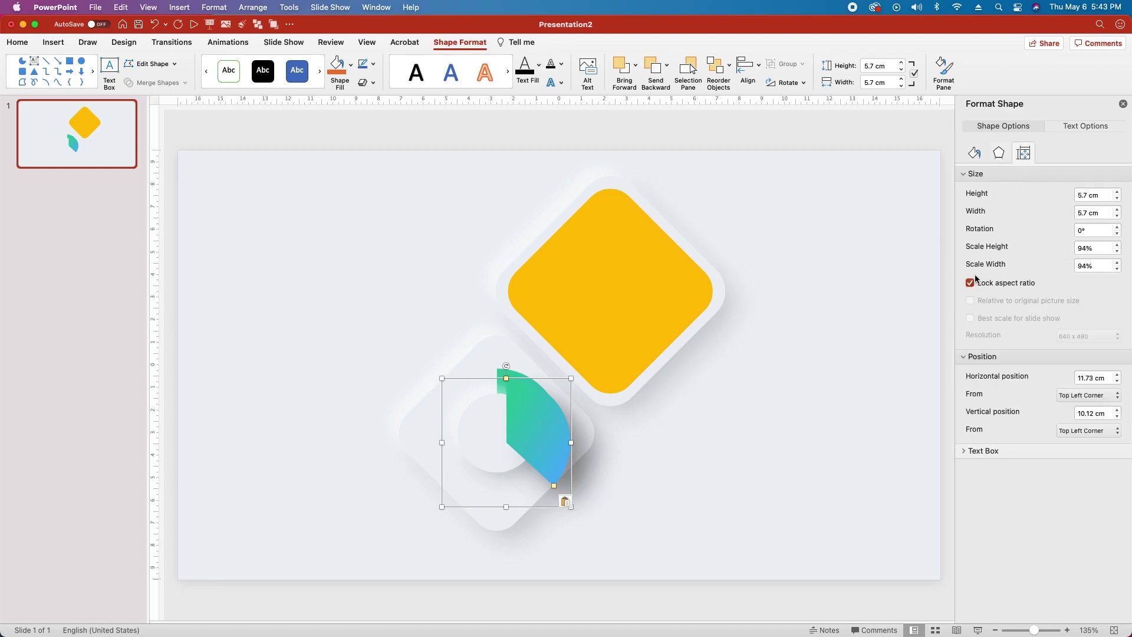
left_click(1082, 197)
key("BackSpace")
type("3")
key("Return")
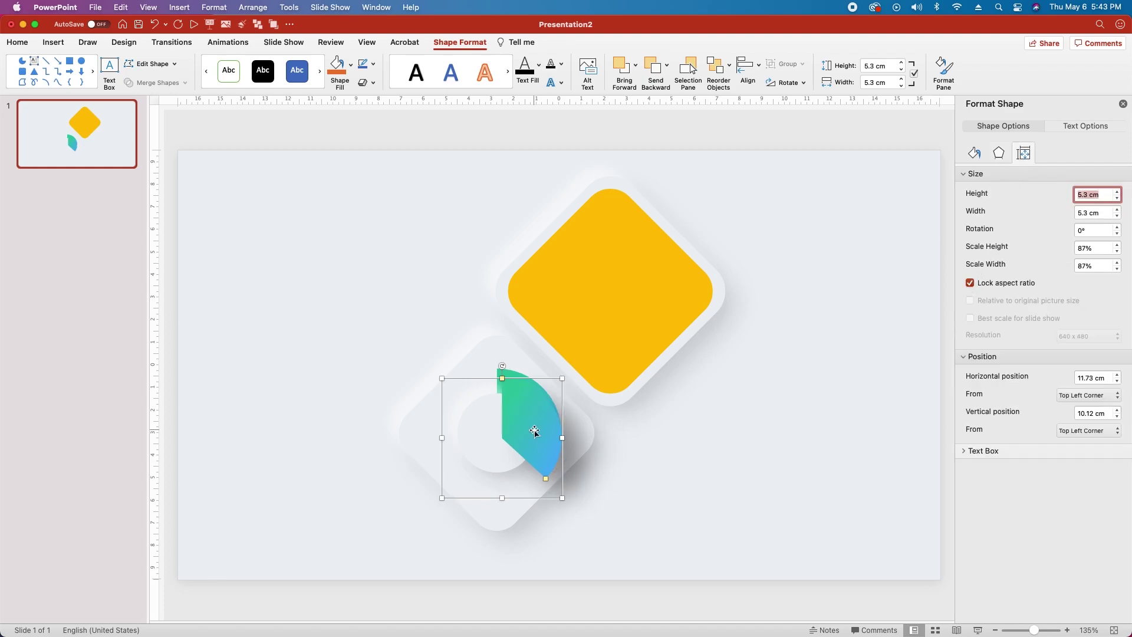
Step: Center the copy on the raised circle, reshape it into a wedge along the ring's lower part, and send it behind the other pieces
left_click_drag(527, 427, 519, 425)
left_click_drag(542, 474, 468, 483)
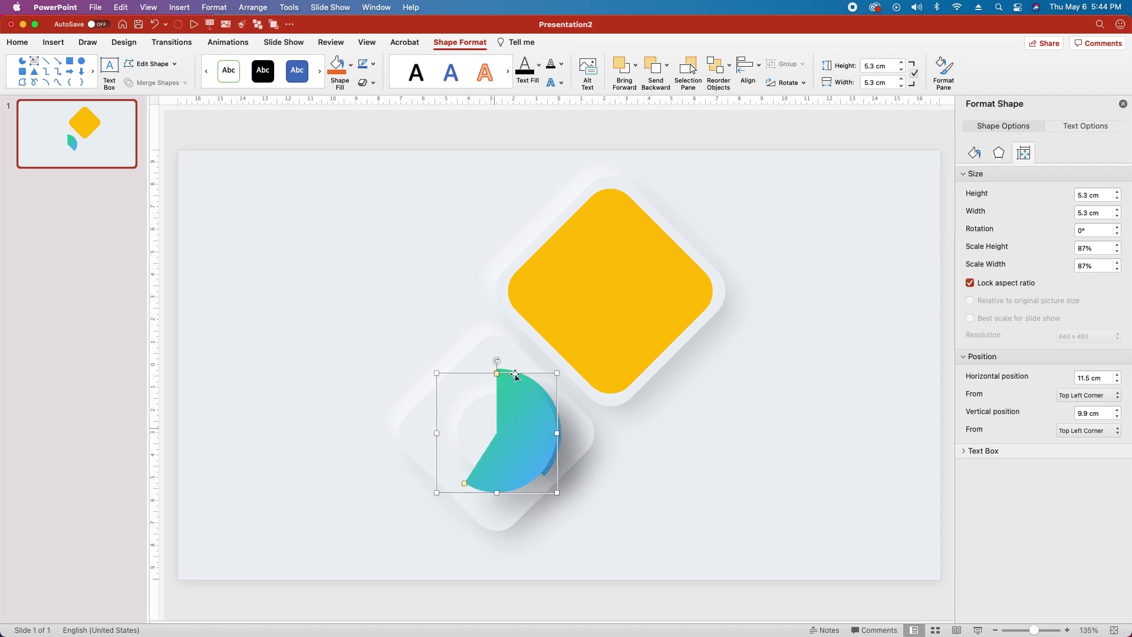
left_click_drag(503, 378, 577, 477)
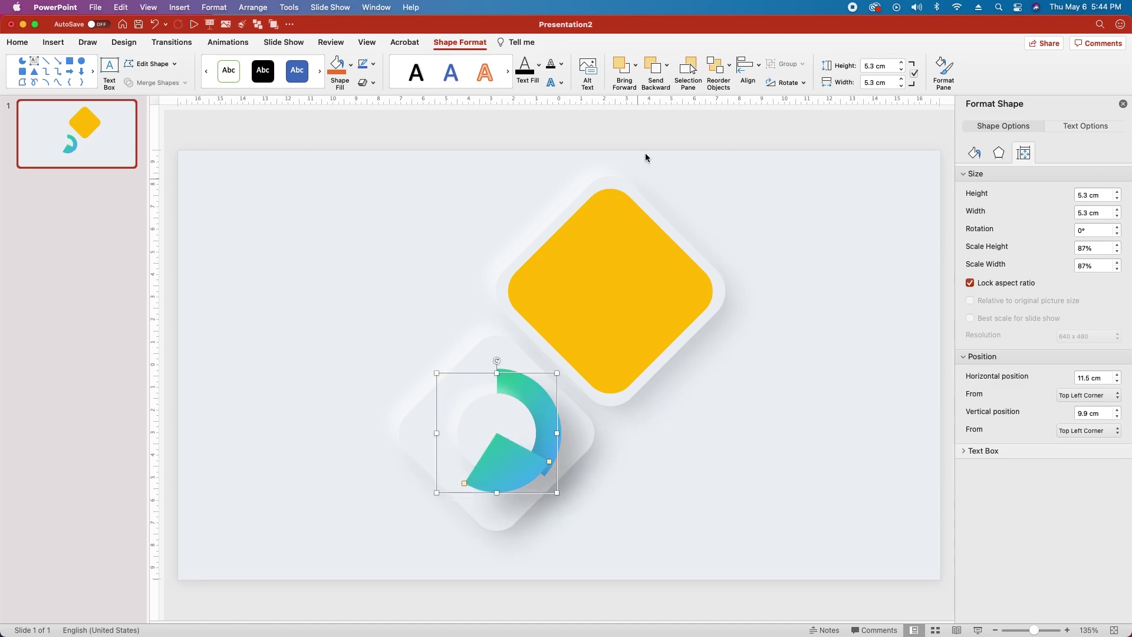
left_click(653, 69)
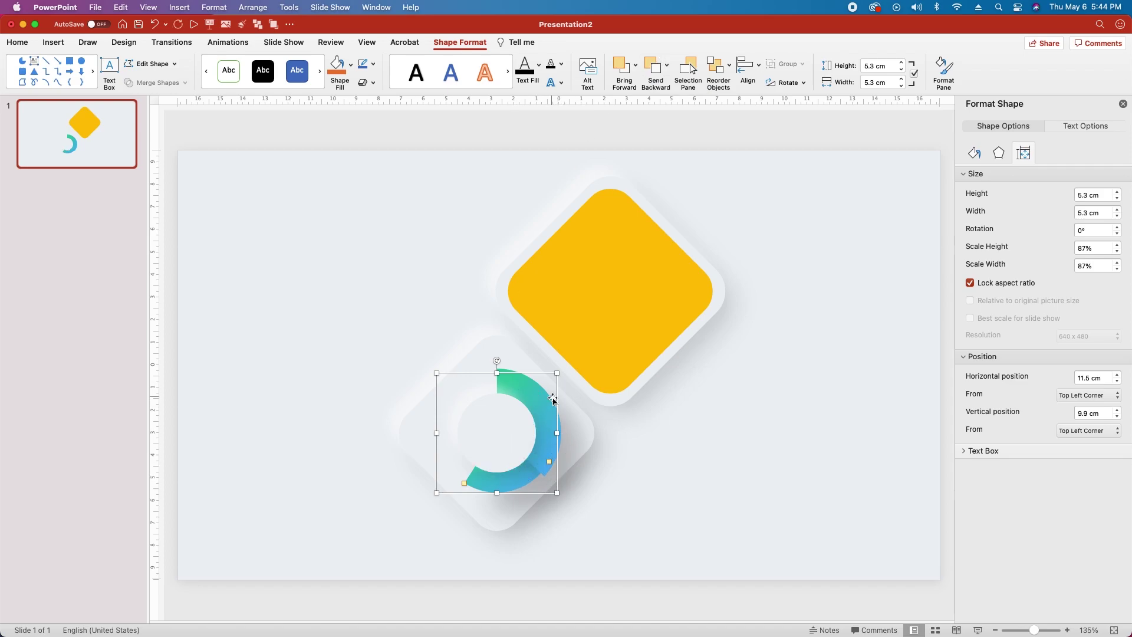
Step: Set the first gradient stop of the lower wedge to hex color F16690
left_click(974, 154)
left_click(994, 374)
left_click(1111, 389)
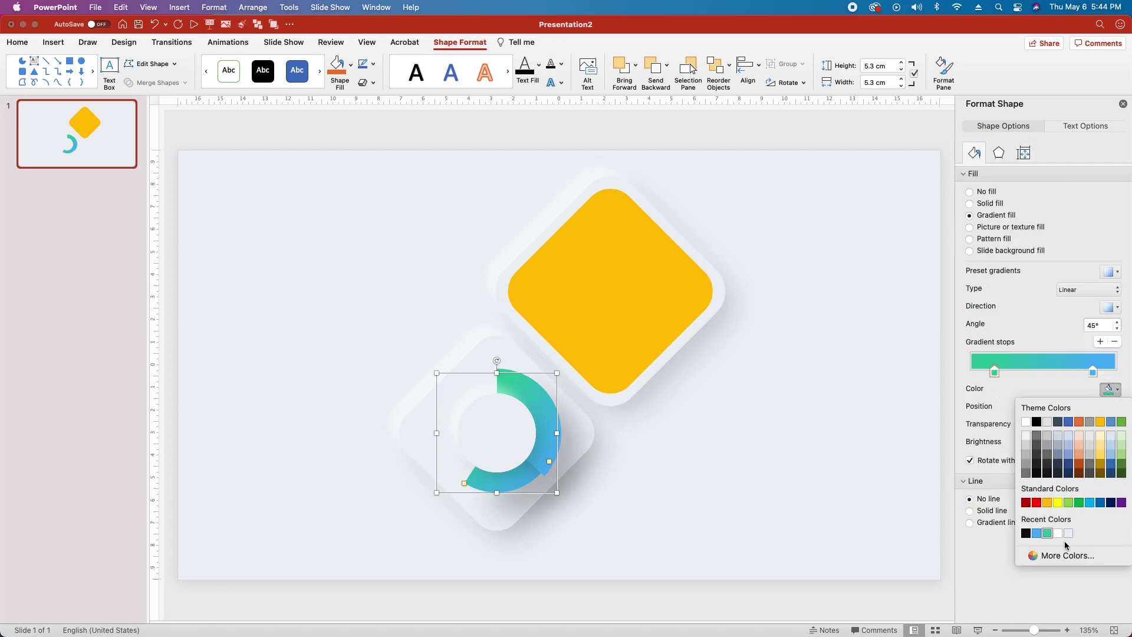
left_click(1065, 556)
type("f16690")
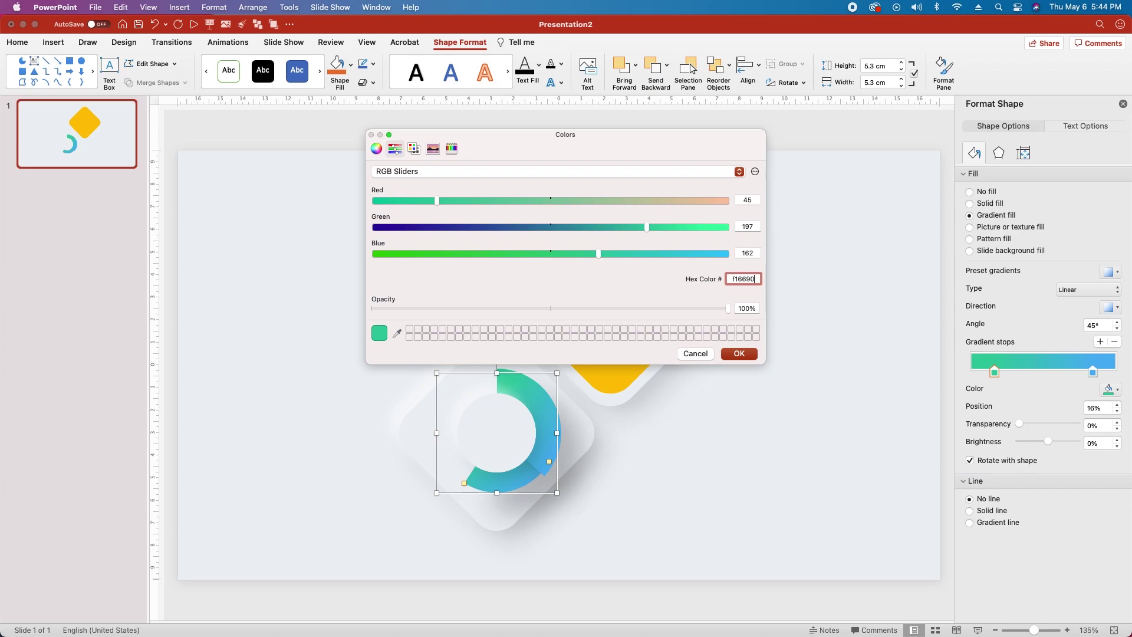
key("Return")
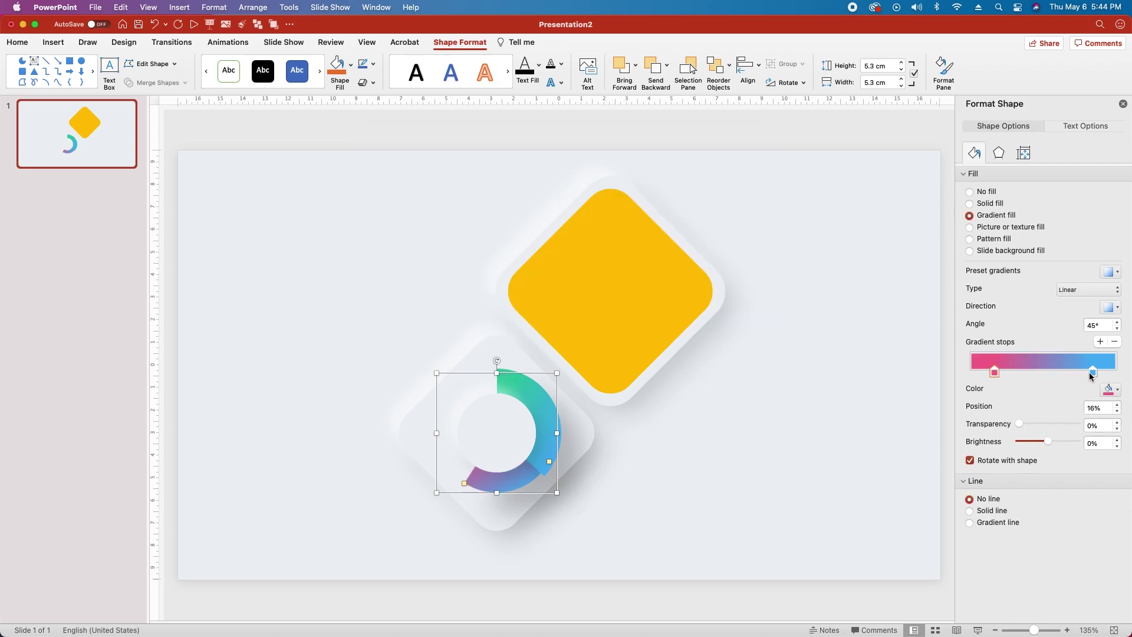
Step: Set the last gradient stop of the lower wedge to hex color FFAE44
left_click(1092, 371)
left_click(1111, 390)
left_click(1068, 556)
type("ff")
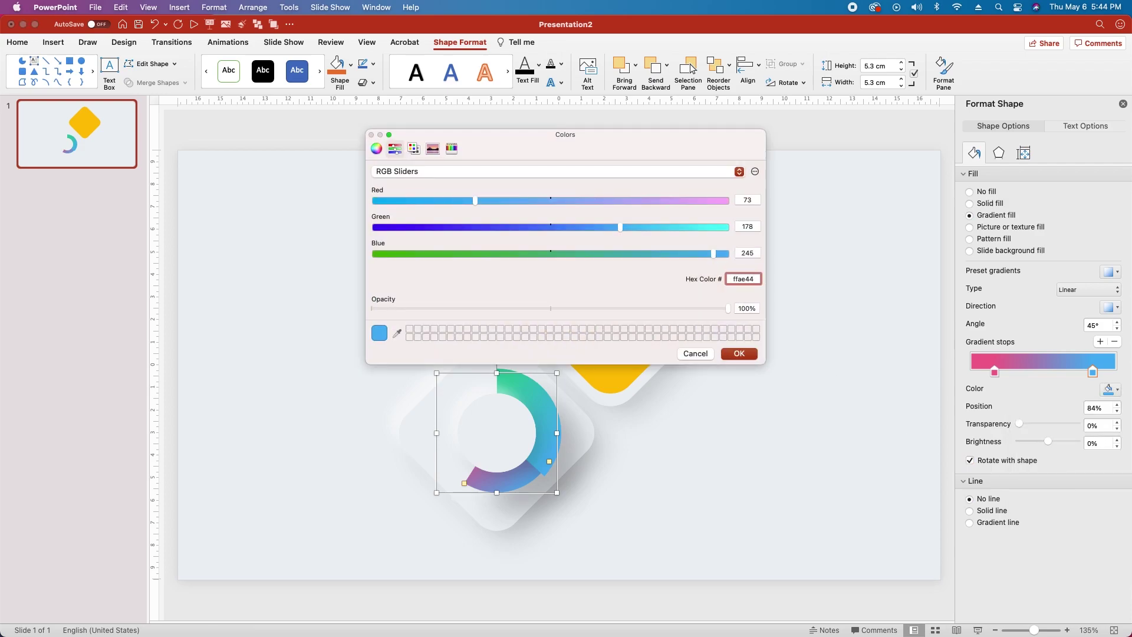
type("ae44")
key("Return")
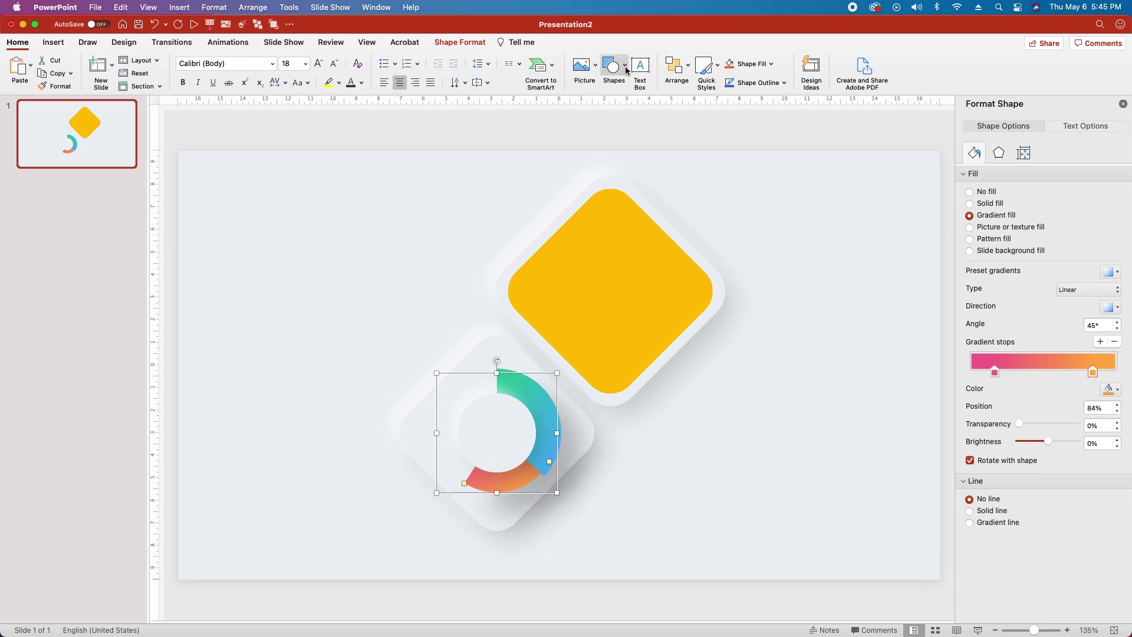
Step: Draw a rounded square about 1.96 cm wide on the empty area to the right of the smaller diamond
left_click(626, 70)
left_click(632, 191)
left_click_drag(702, 407, 747, 449)
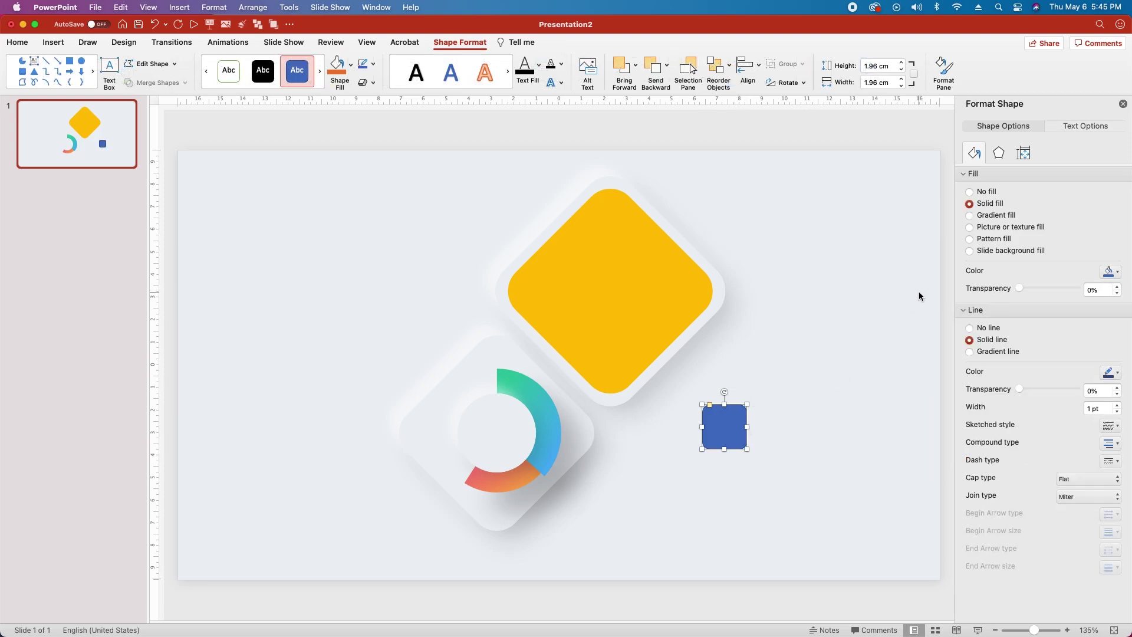
Step: Lock the rounded square's aspect ratio and set its height to 1.5 cm
left_click(1024, 153)
left_click(970, 283)
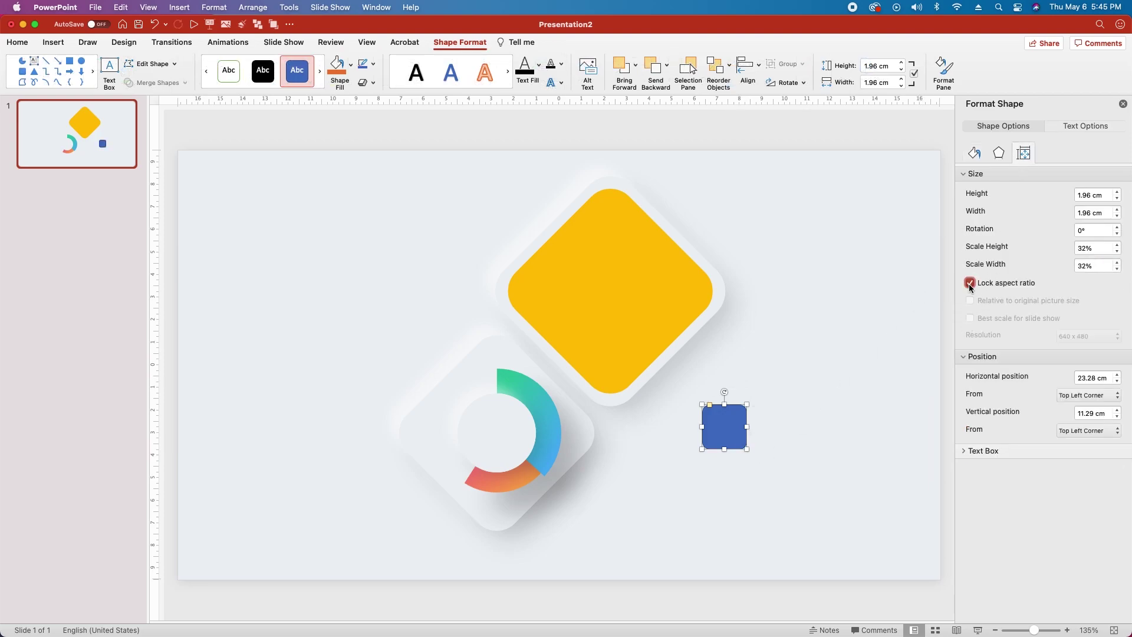
double_click(1087, 195)
type("1.5")
key("Return")
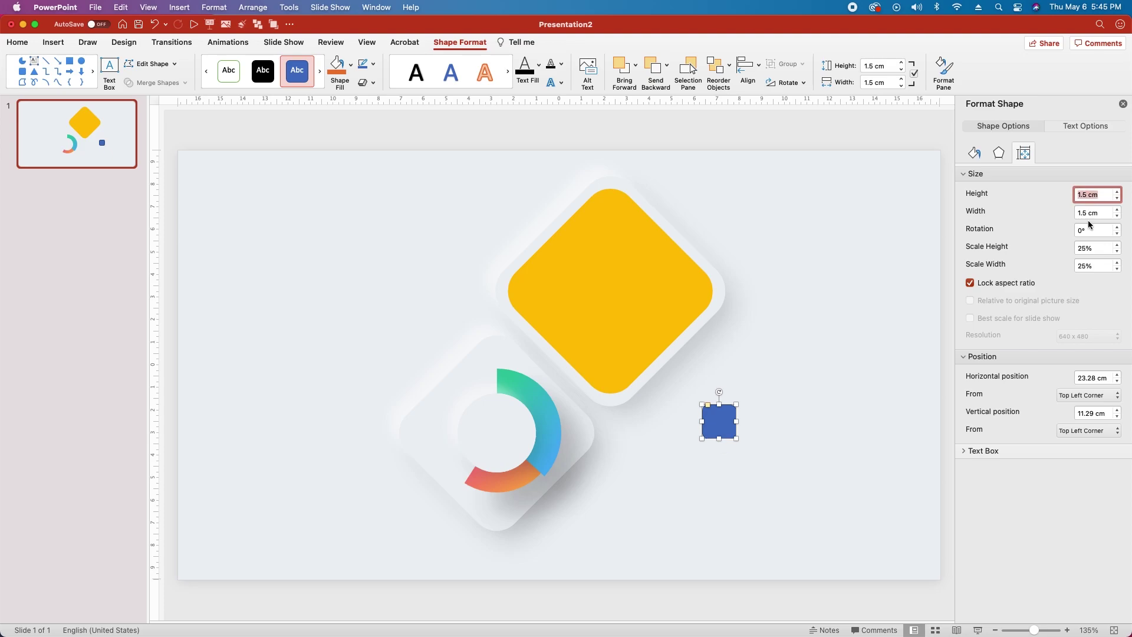
Step: Set the rounded square's horizontal position to 23 cm and fine-tune its vertical position
double_click(1087, 377)
type("23")
key("Return")
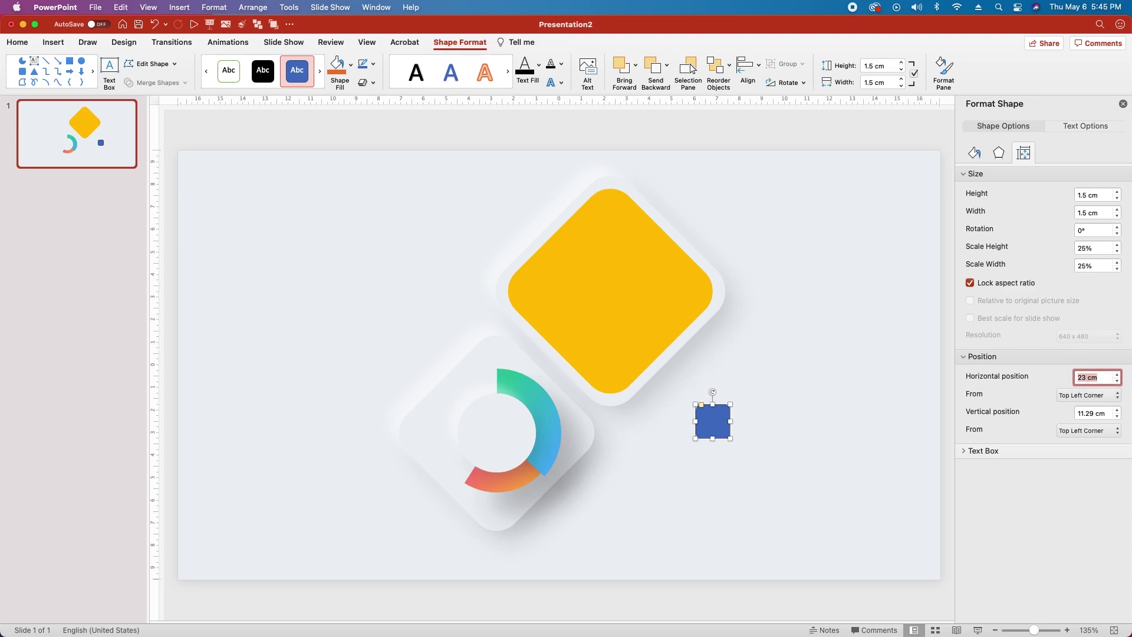
left_click(1097, 413)
key("BackSpace")
key("BackSpace")
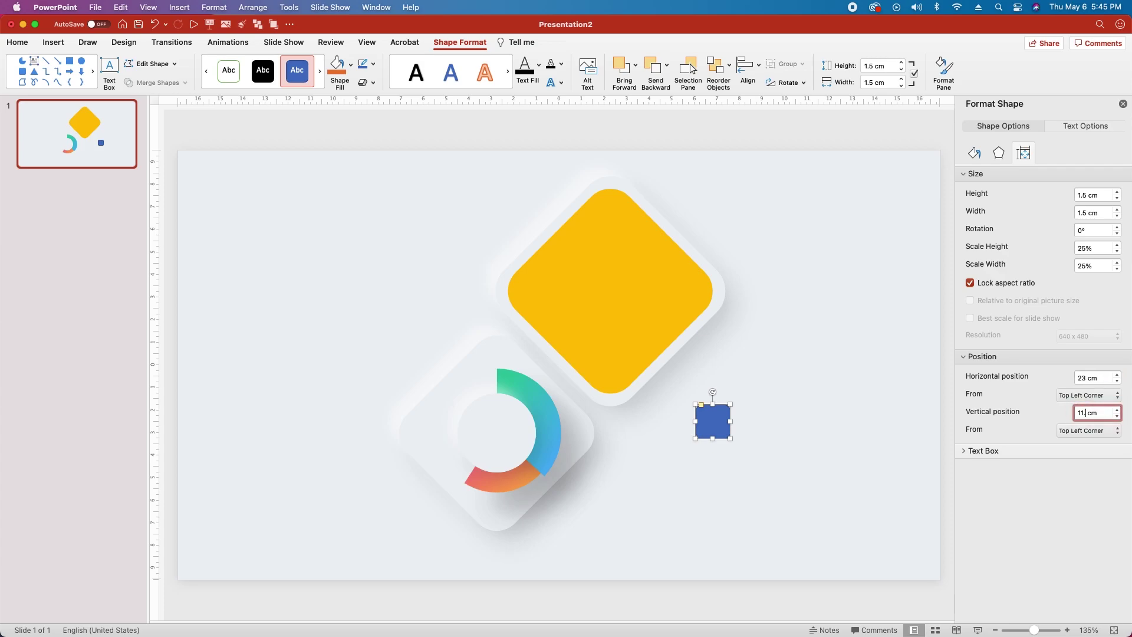
key("Return")
Step: Remove the rounded square's outline and fill it with hex color E0E8EE
left_click(975, 155)
left_click(970, 328)
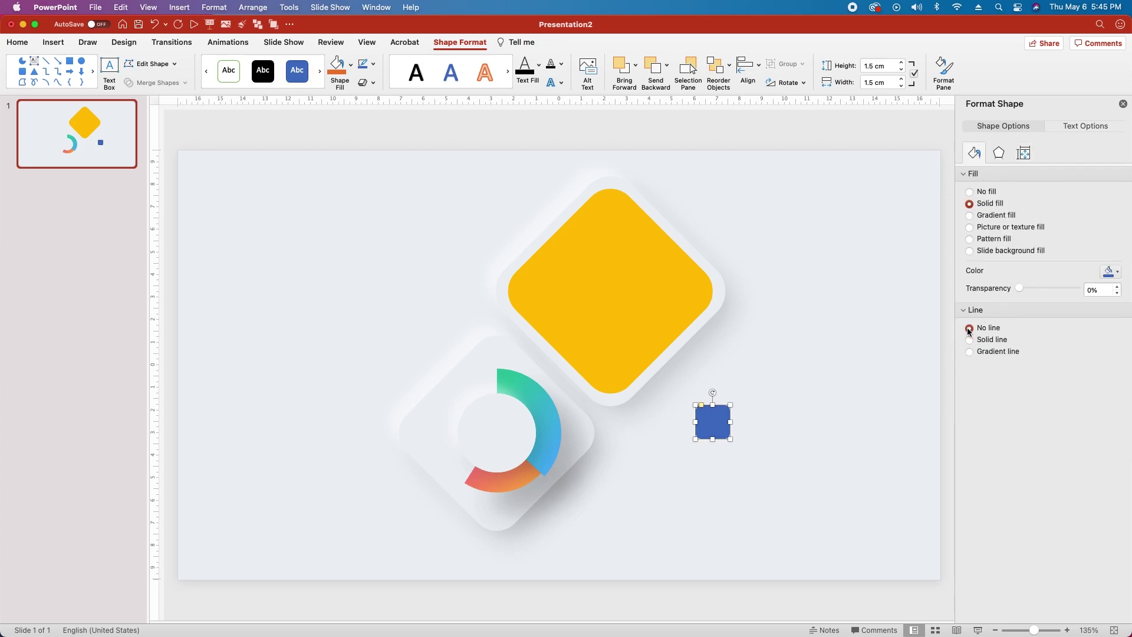
left_click(1110, 271)
left_click(1066, 438)
type("e0")
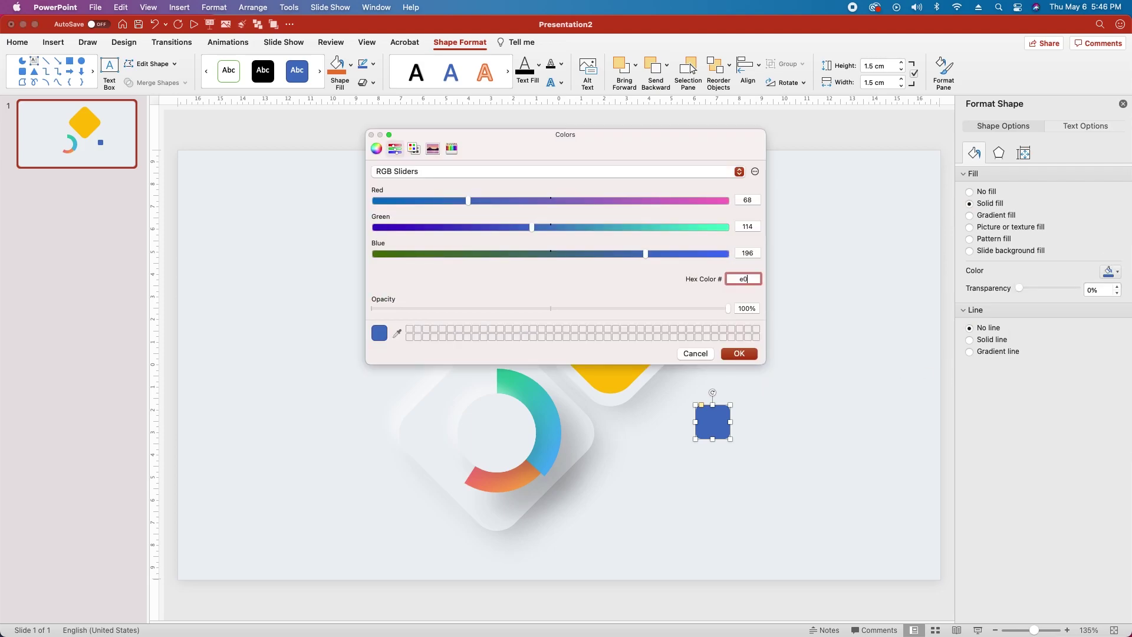
type("e8ee")
key("Return")
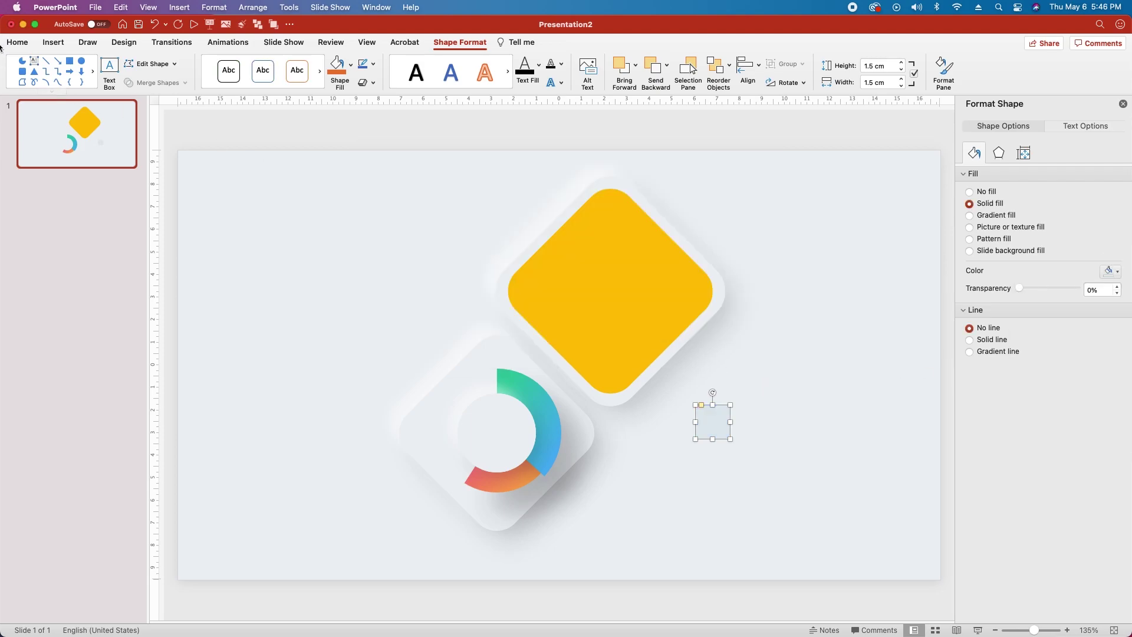
Step: Insert the image Speech Bubble Smile.png from file and centre it on the small rounded square
left_click(18, 42)
left_click(596, 73)
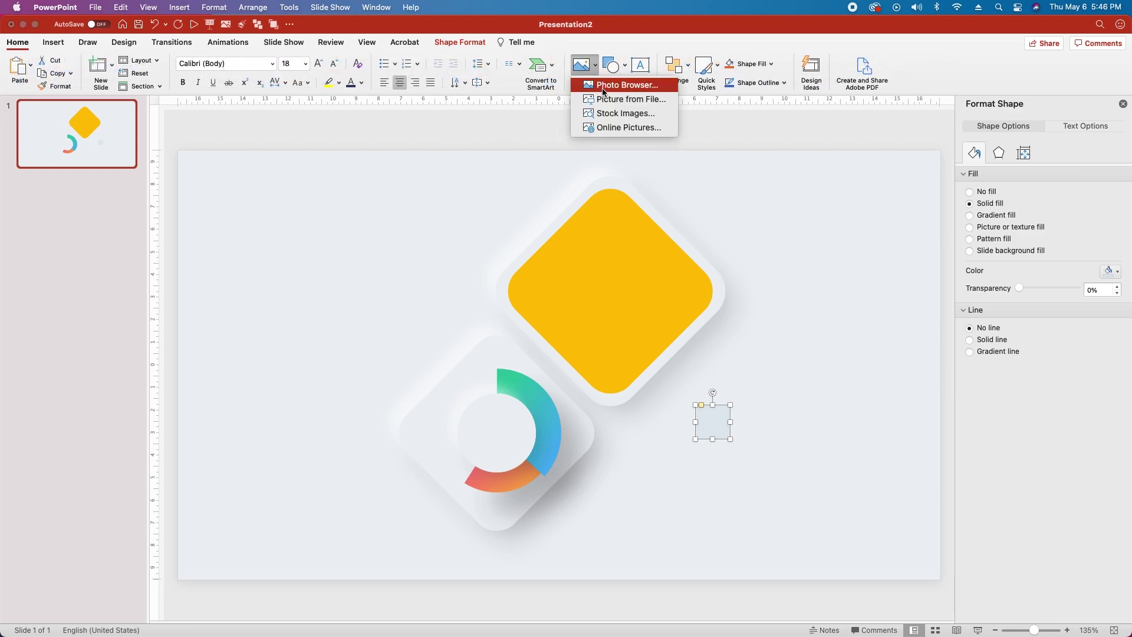
left_click(608, 99)
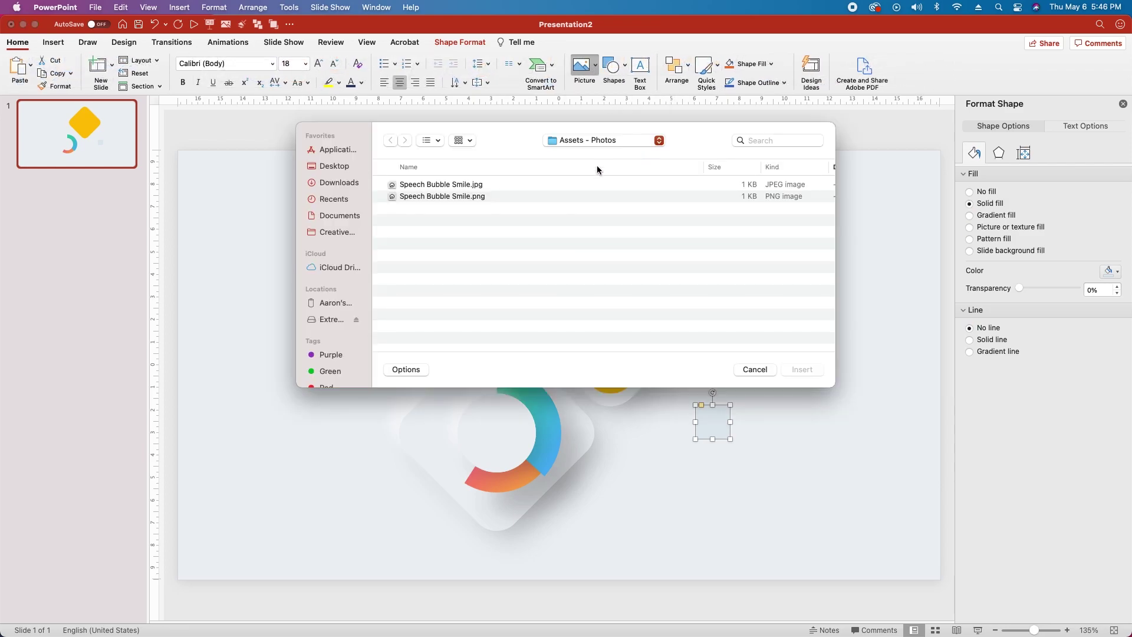
left_click(463, 199)
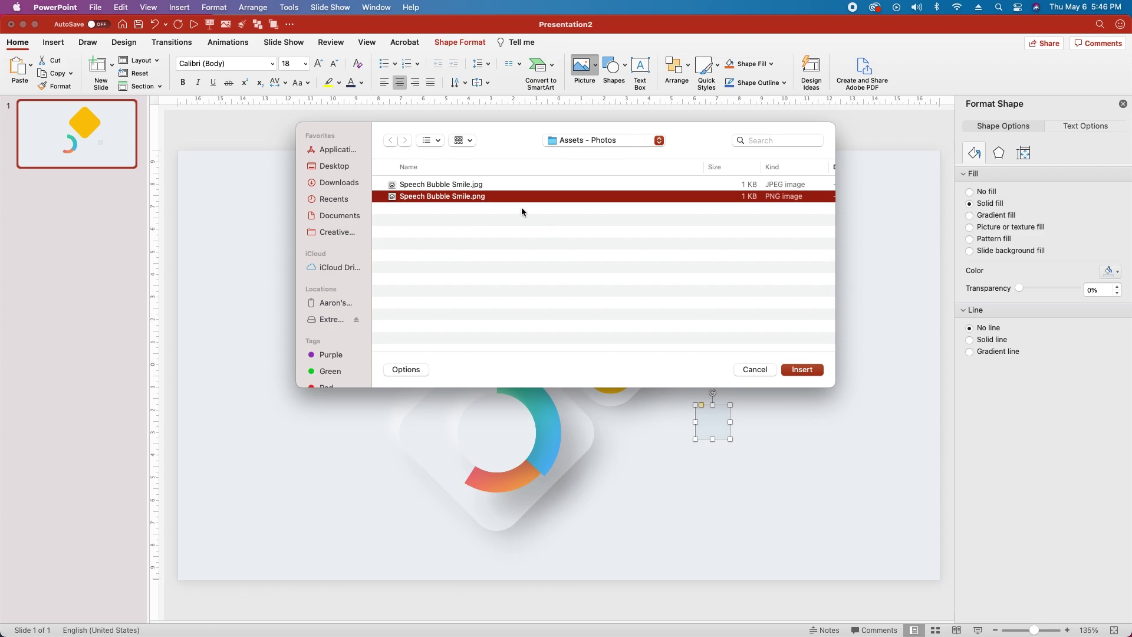
left_click(802, 369)
left_click_drag(560, 362, 714, 423)
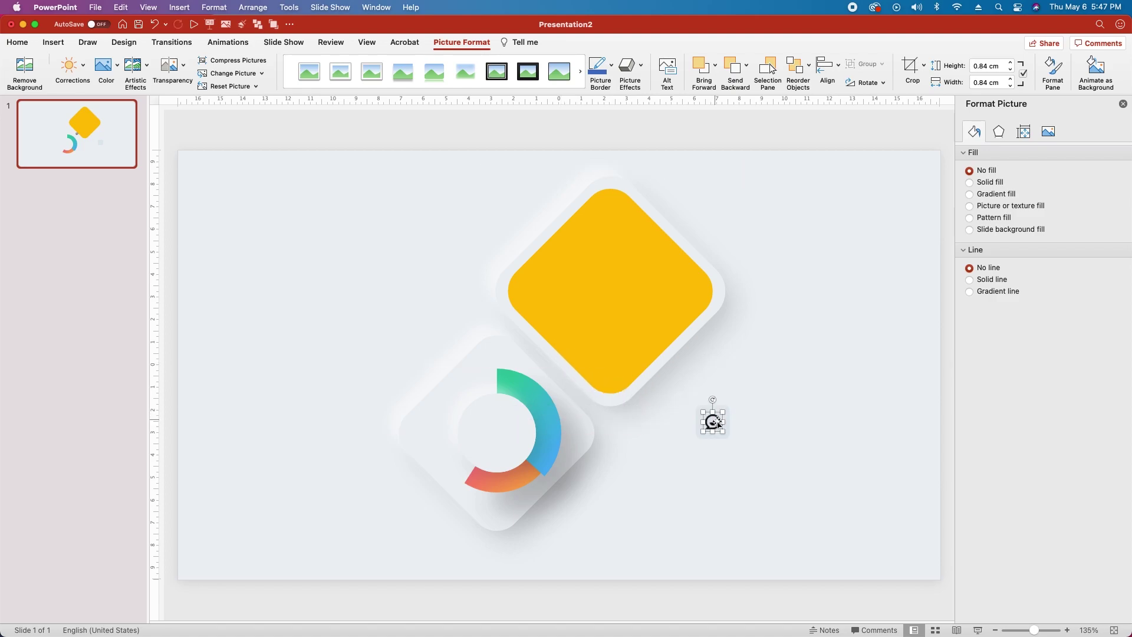
left_click(666, 499)
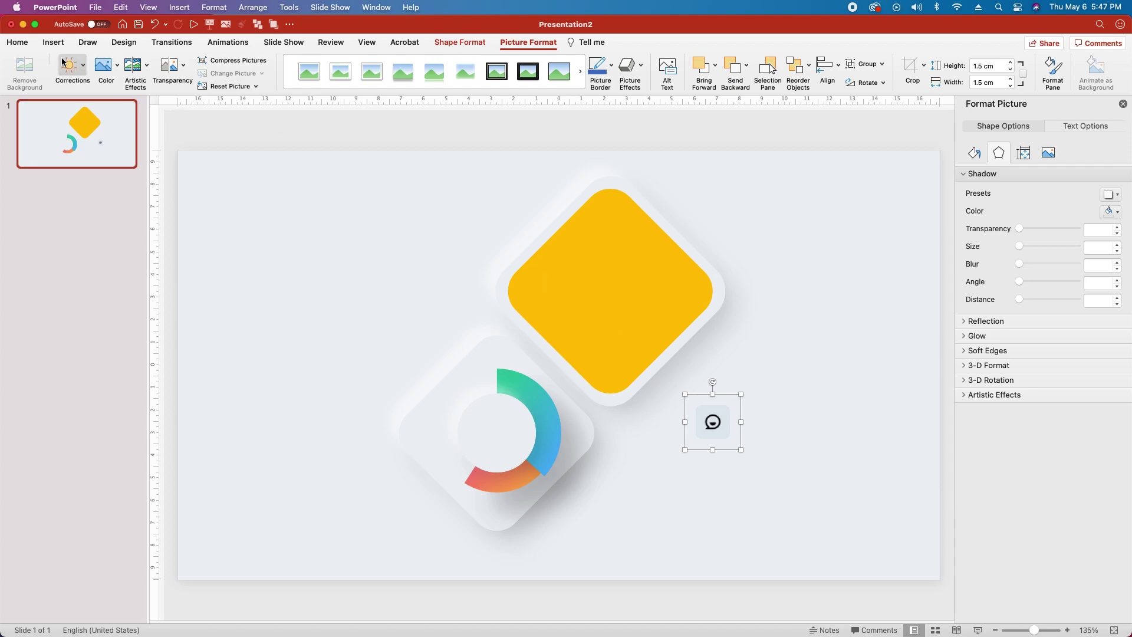
Step: Draw a small square about 0.56 cm wide on the empty area left of the larger diamond
left_click(17, 42)
left_click(617, 69)
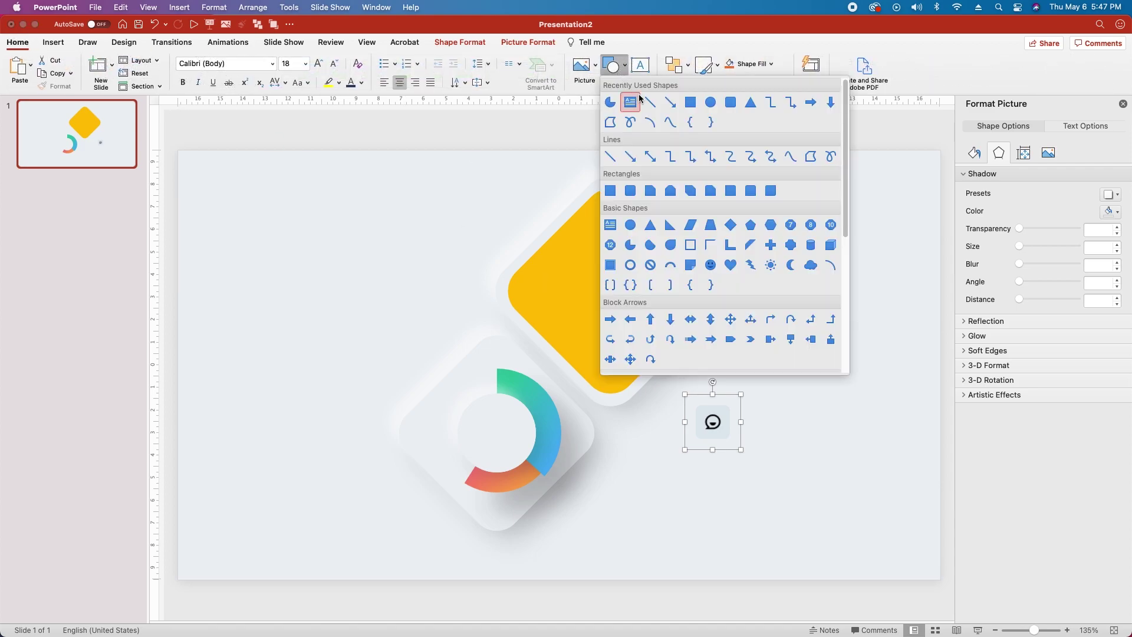
left_click(611, 191)
left_click_drag(236, 285, 251, 300)
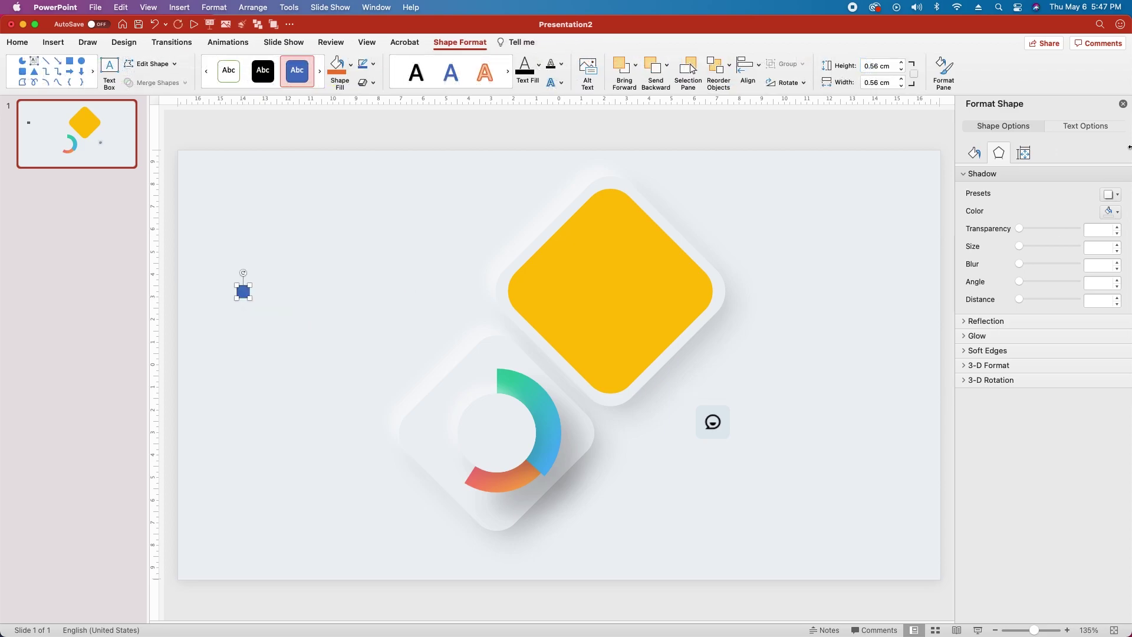
Step: Lock the small square's aspect ratio and set its height to 0.25 cm
left_click(1025, 153)
left_click(971, 283)
double_click(1083, 195)
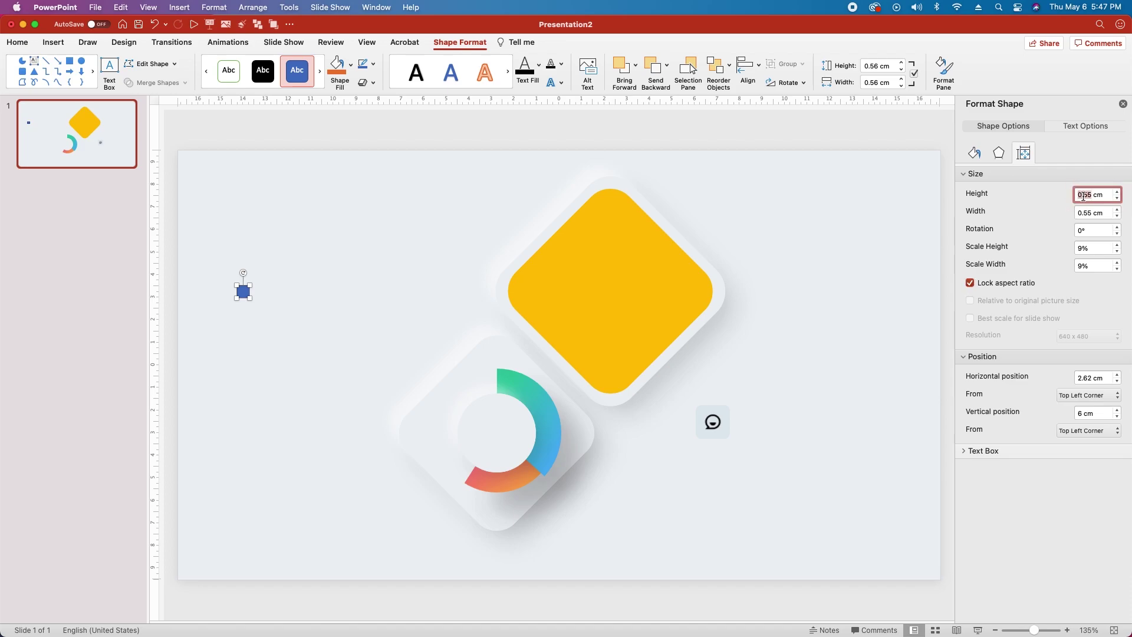
type("0.25")
key("Return")
Step: Set the small square's horizontal position to 4 cm and vertical position to 9.75 cm
double_click(1080, 377)
type("4")
key("Return")
double_click(1079, 411)
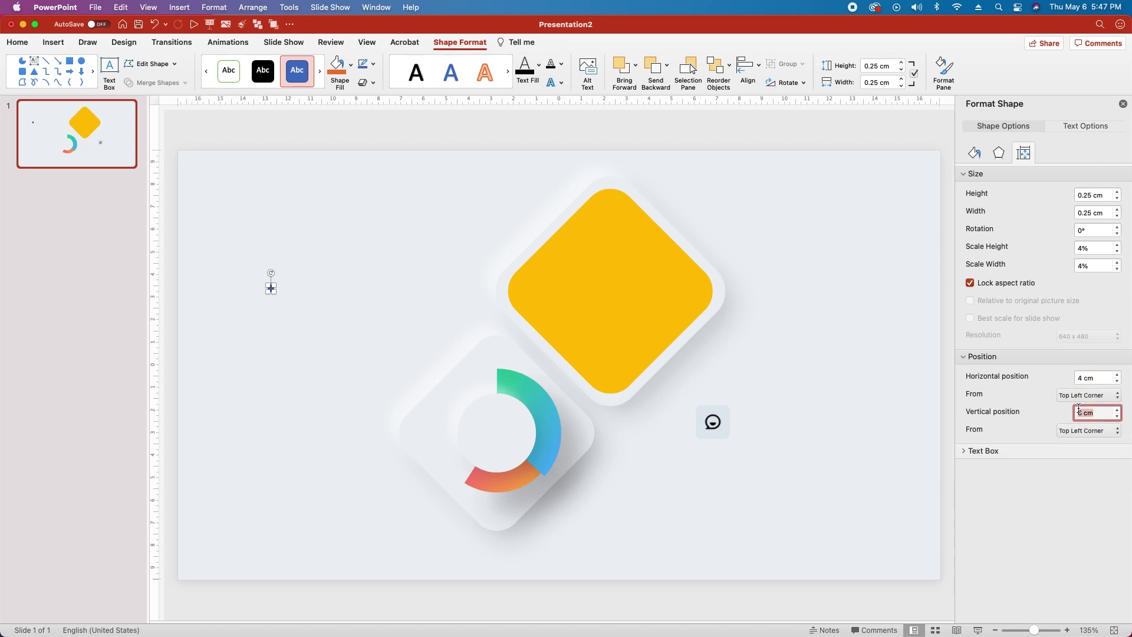
type("9.75")
key("Return")
Step: Remove the small square's outline and fill it with hex color F16690
left_click(975, 155)
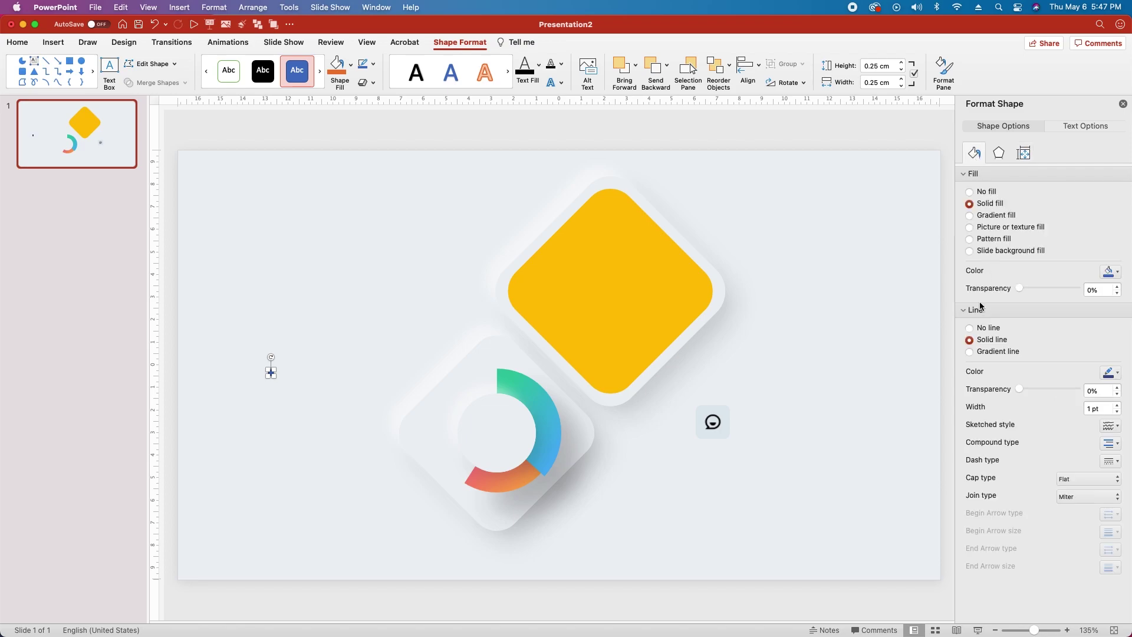
left_click(971, 328)
left_click(1109, 271)
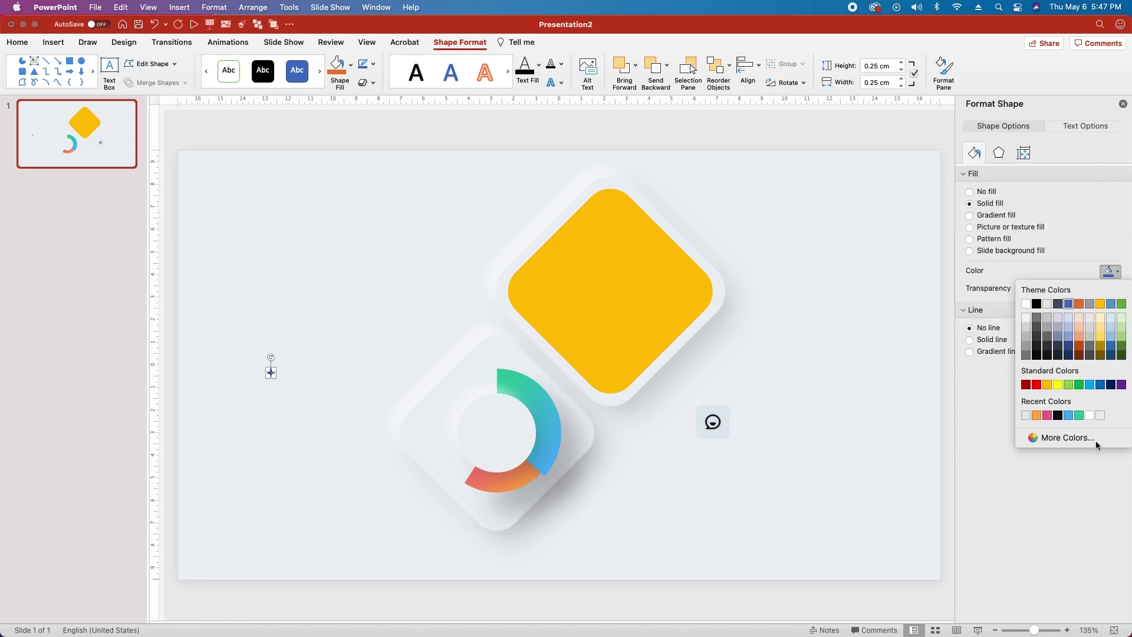
left_click(1064, 438)
type("f16")
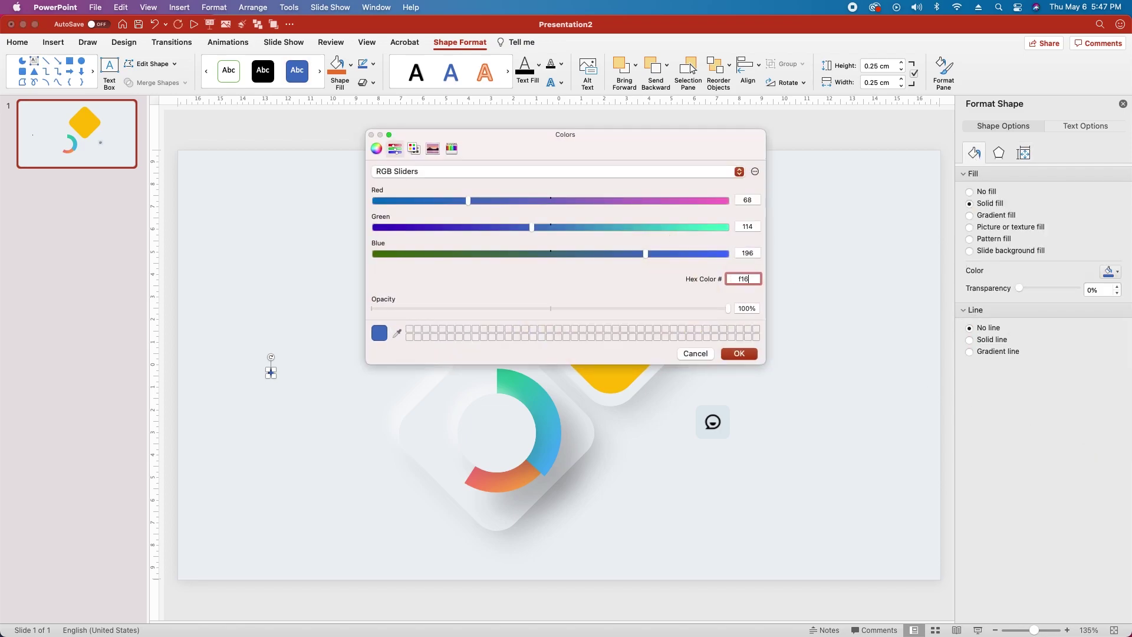
type("690")
key("Return")
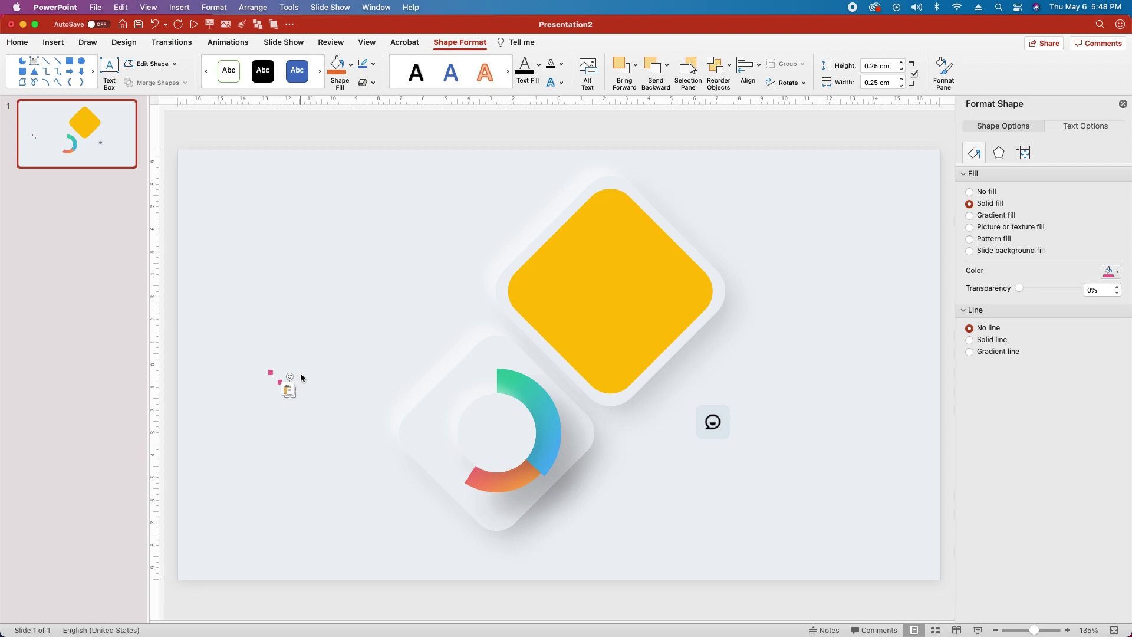
Step: Paste another copy of the small pink square and fill the middle copy with hex color FFAE44
key("super+v")
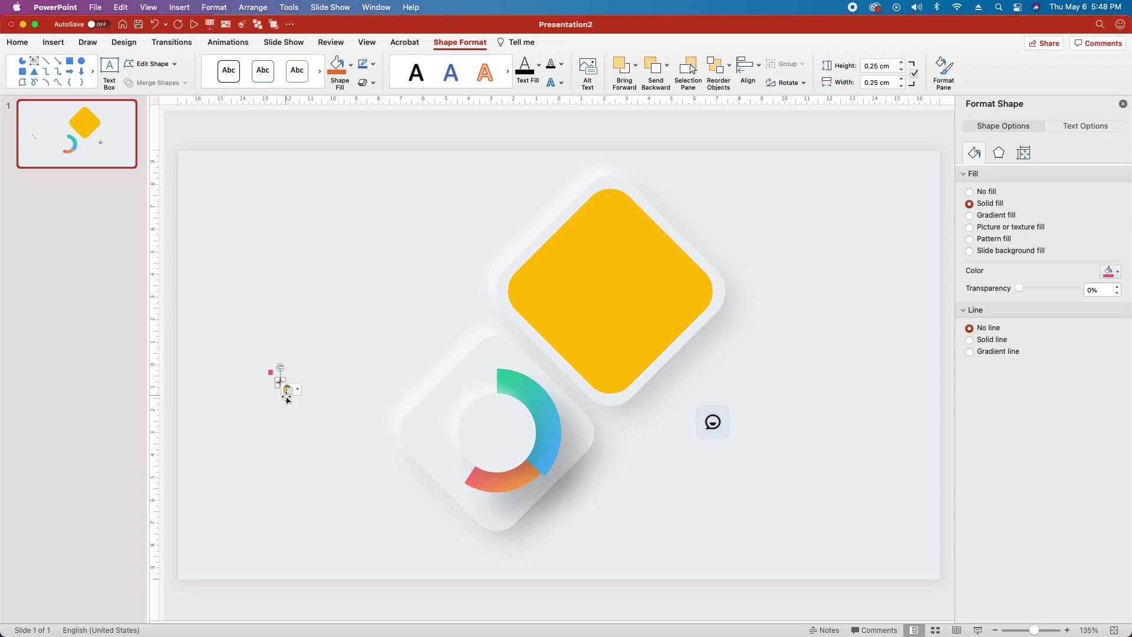
left_click(285, 392)
left_click(1112, 271)
left_click(1067, 438)
type("ffae44")
key("Return")
Step: Change the orange square's vertical position so that it is level with the first pink square
left_click(1025, 154)
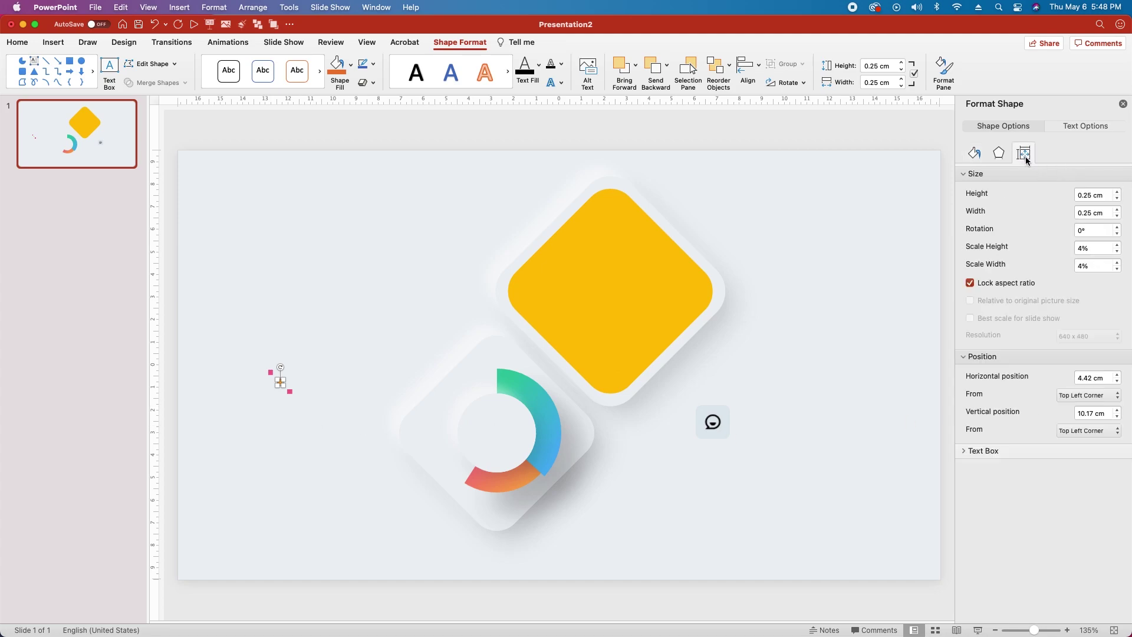
double_click(1082, 413)
type("9.7")
key("Return")
Step: Fill the lowest pink square with hex color 2DC5A2
left_click(289, 393)
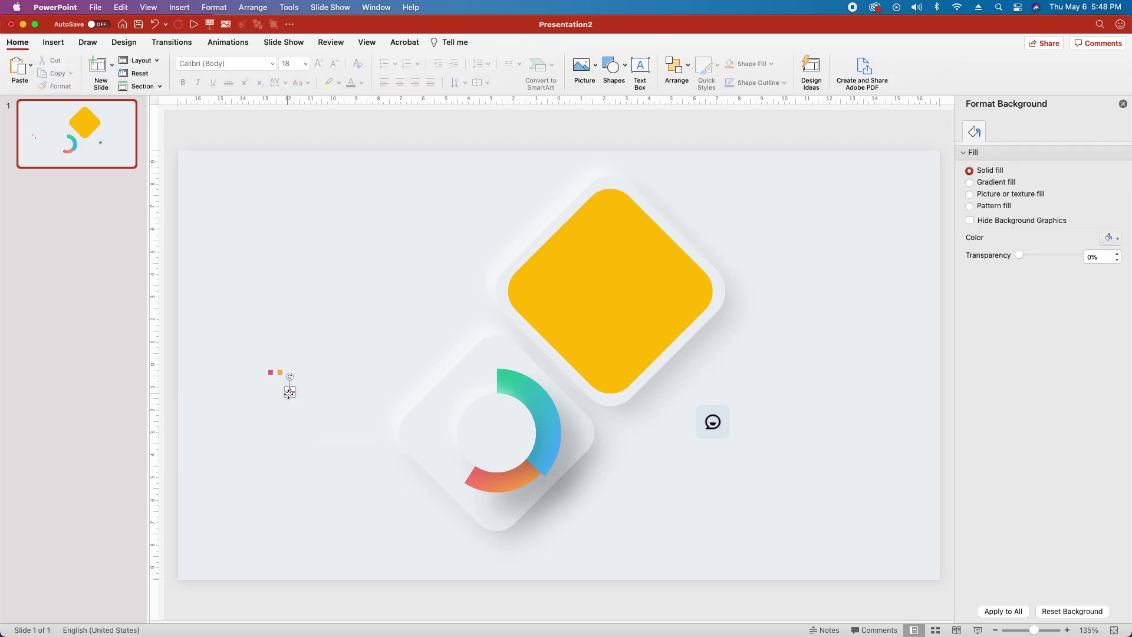
left_click(1110, 271)
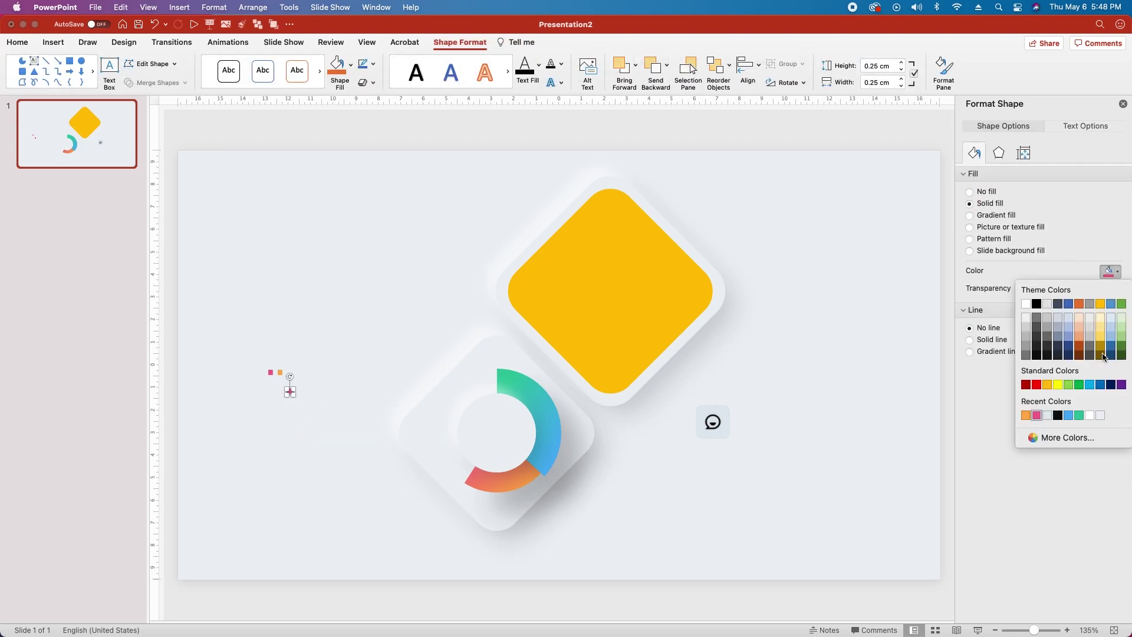
left_click(1083, 440)
type("2dc")
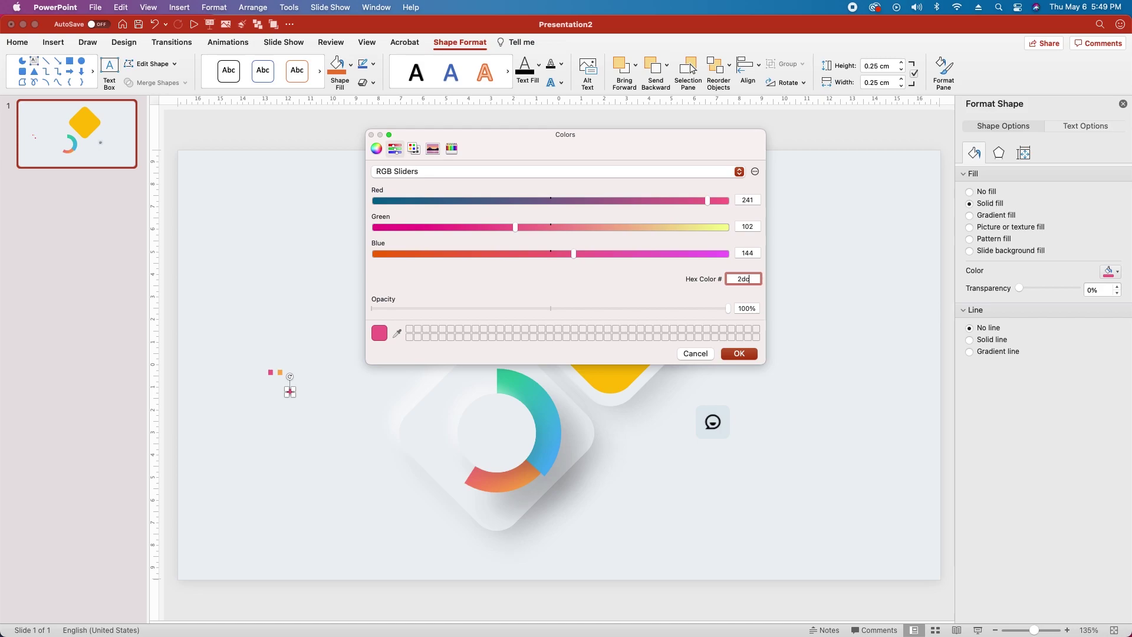
type("5a2")
key("Return")
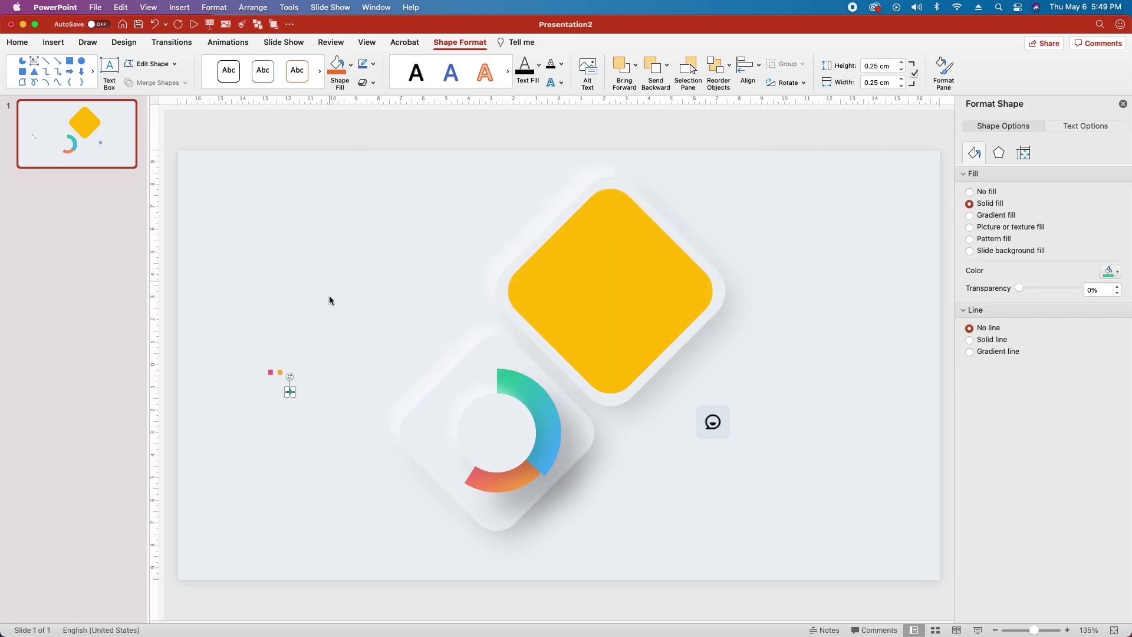
Step: Set the green square's vertical position to 9.75 cm and horizontal position to 5.3 cm
left_click(1024, 154)
double_click(1085, 412)
type("9.75")
key("Return")
left_click(1085, 378)
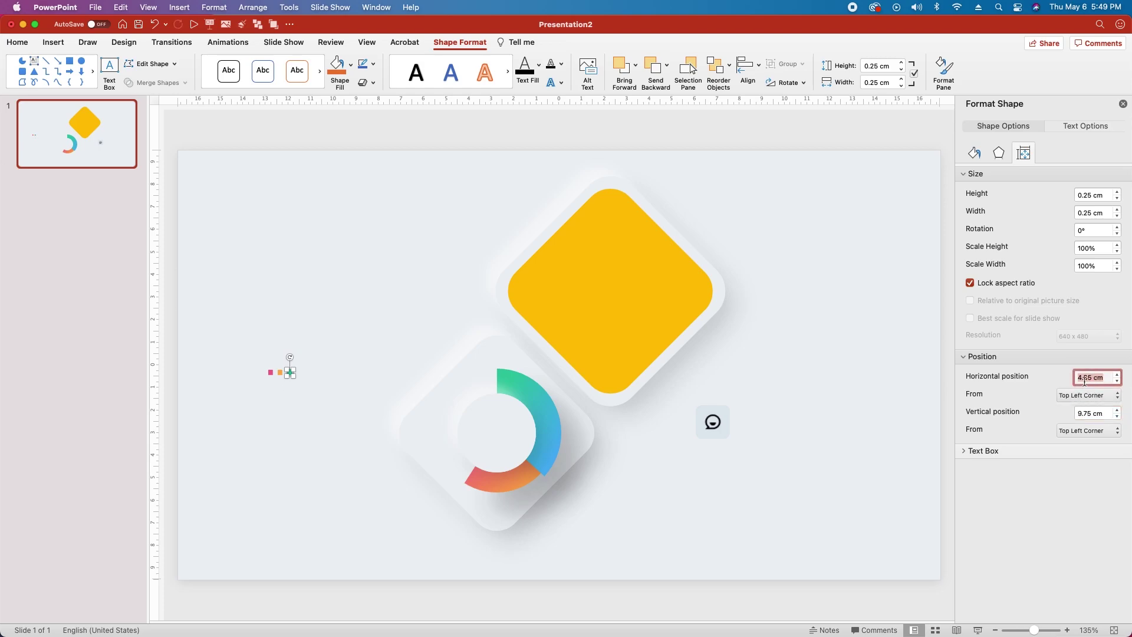
type("5.3")
key("Return")
Step: Distribute the three small colored squares evenly in the horizontal direction
left_click_drag(234, 330, 343, 463)
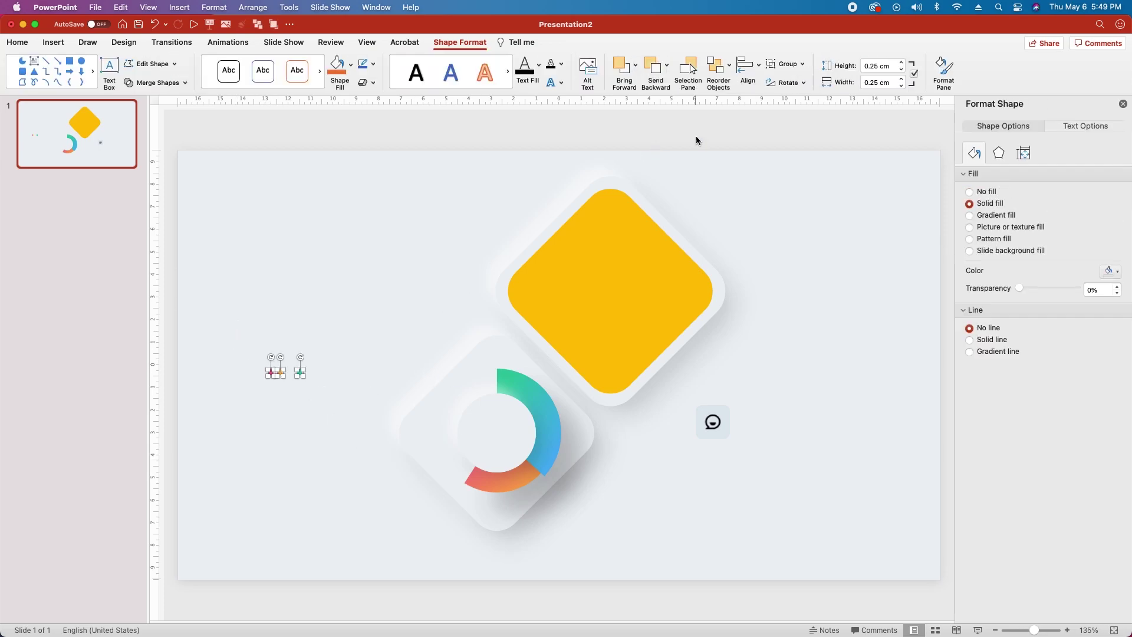
left_click(748, 67)
left_click(784, 225)
Step: Draw a horizontal arrow line about 4.65 cm long from the smaller diamond's lower right side, running to the right
left_click(17, 42)
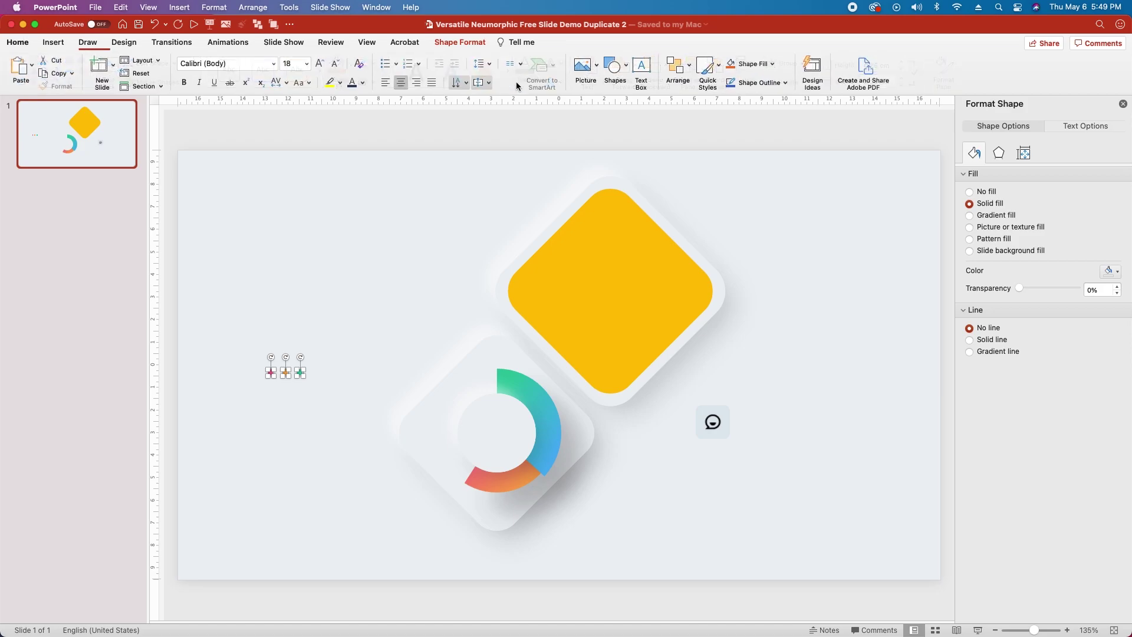
left_click(609, 69)
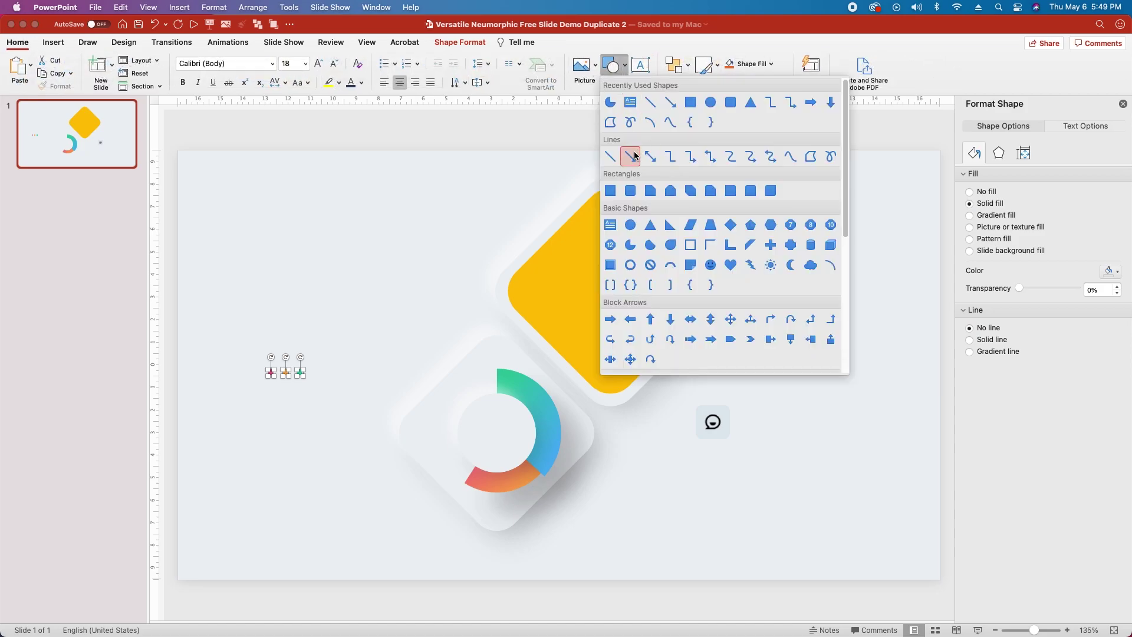
left_click(631, 155)
left_click_drag(560, 472, 665, 487)
Step: Set the arrow line's width to 4.75 cm
left_click(1024, 131)
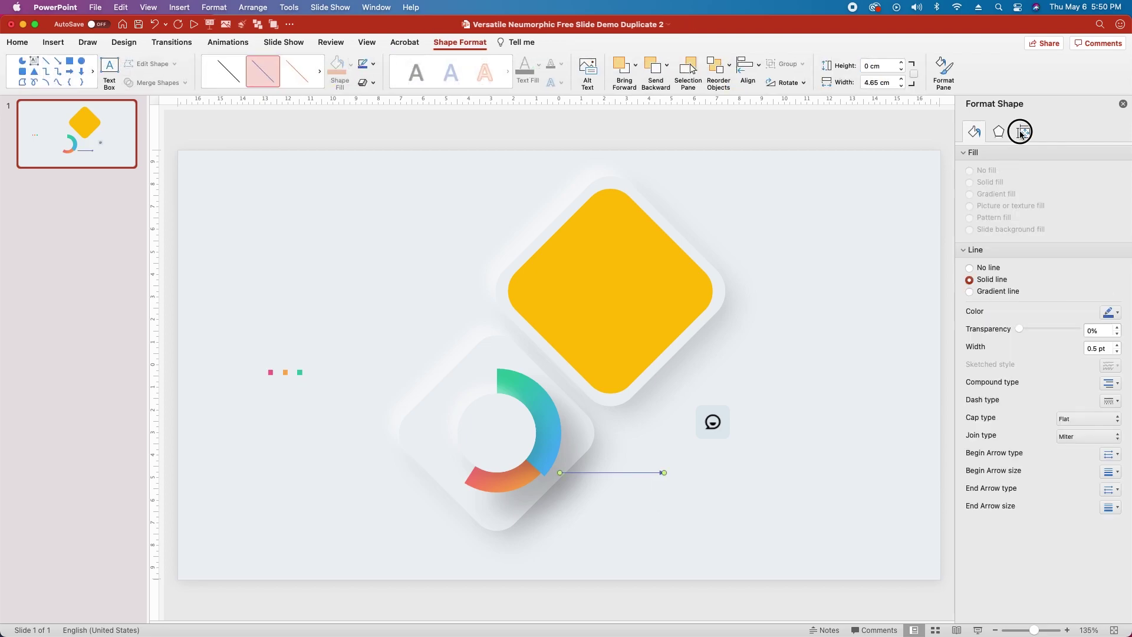
double_click(1080, 190)
type("4.75")
key("Return")
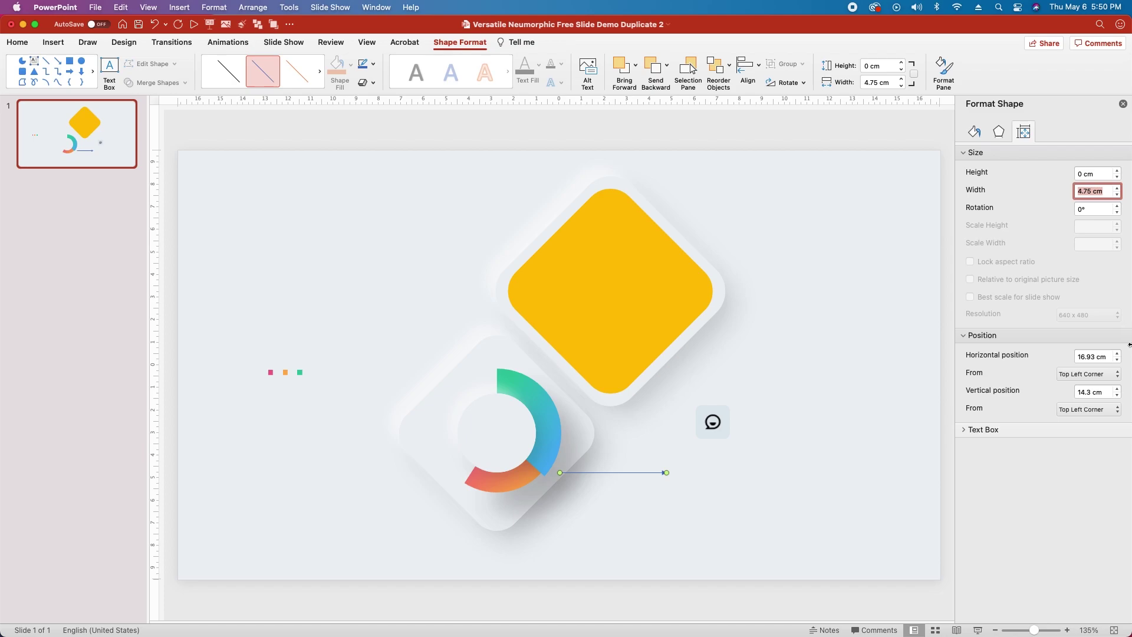
Step: Set the arrow line's horizontal position to 17.45 cm and reduce its vertical position to raise it slightly
double_click(1088, 357)
type("1")
type("7.45")
key("Return")
double_click(1085, 392)
type("1")
key("Return")
Step: Color the arrow line with hex 2C415E and set its line weight to 1 pt
left_click(974, 131)
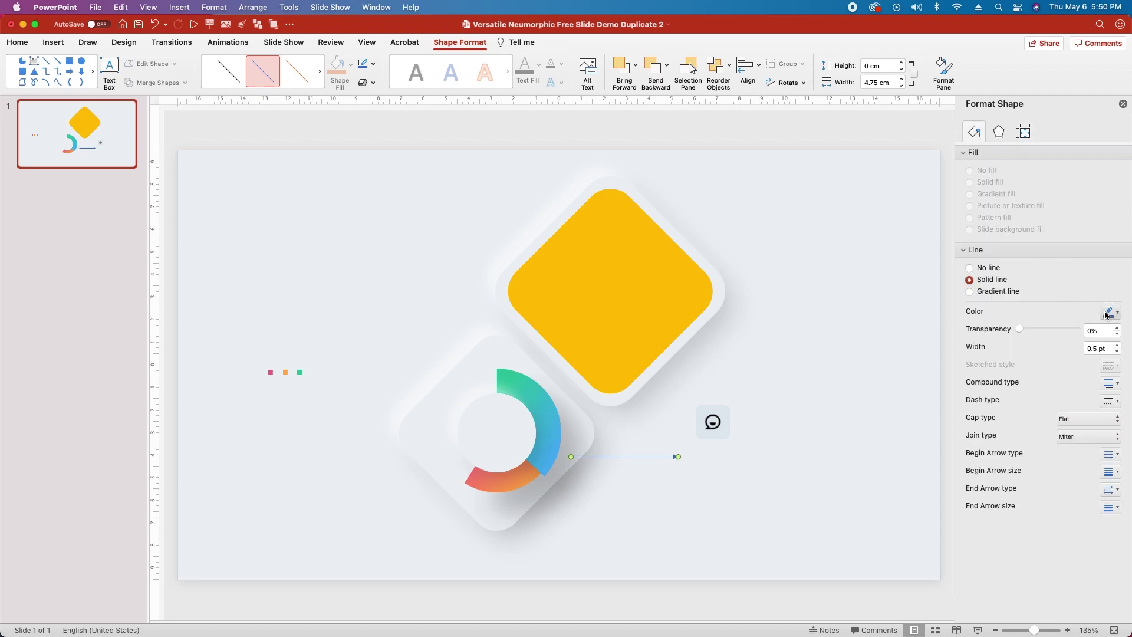
left_click(1106, 315)
left_click(1081, 480)
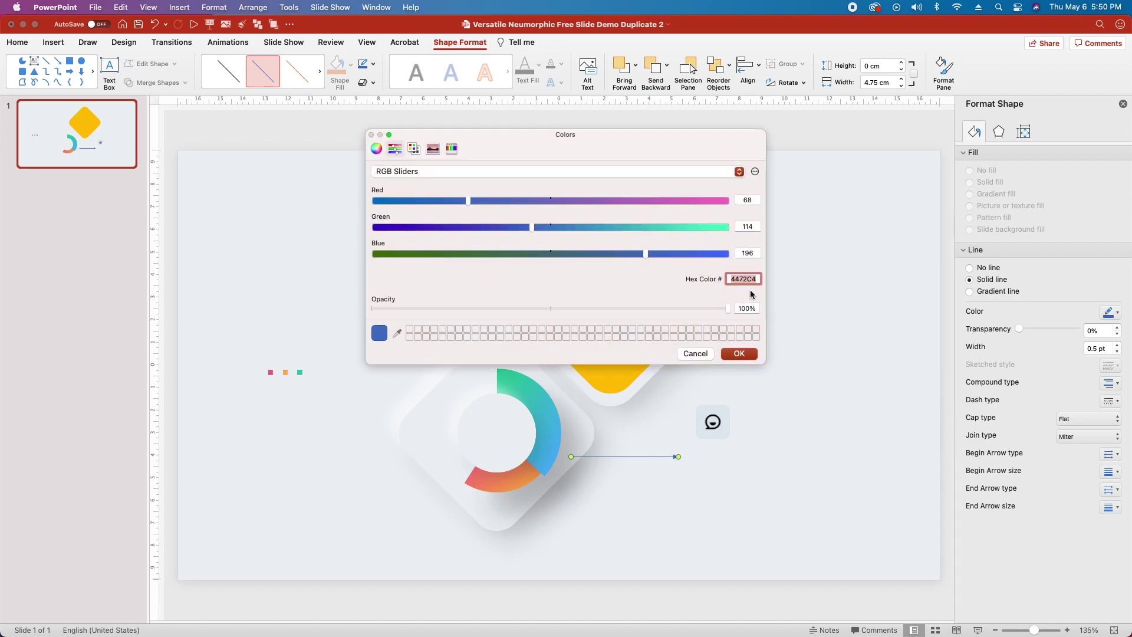
type("2")
type("c415e")
key("Return")
left_click(1117, 345)
left_click(1117, 345)
Step: Make the line dashed and change its end arrow type to an oval dot
left_click(1111, 401)
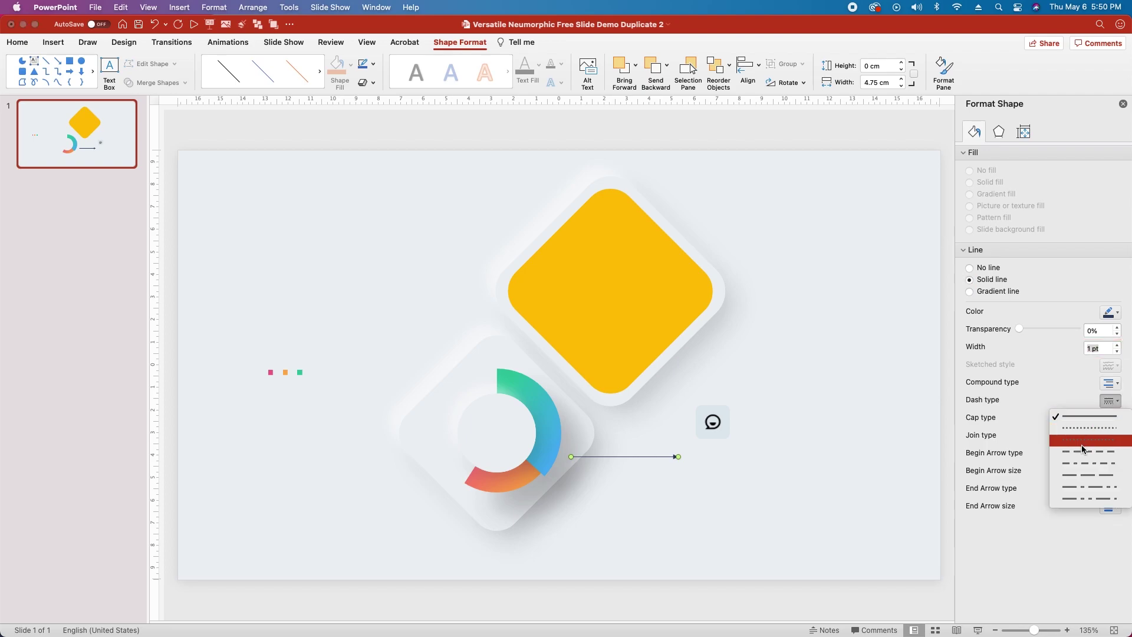
left_click(1083, 453)
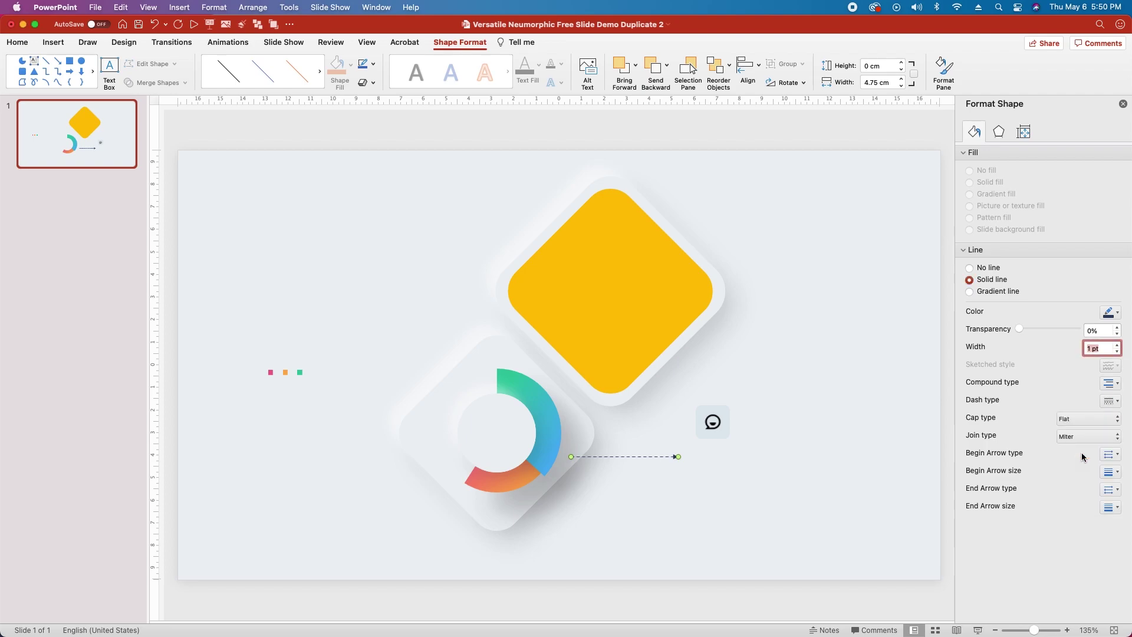
left_click(1109, 490)
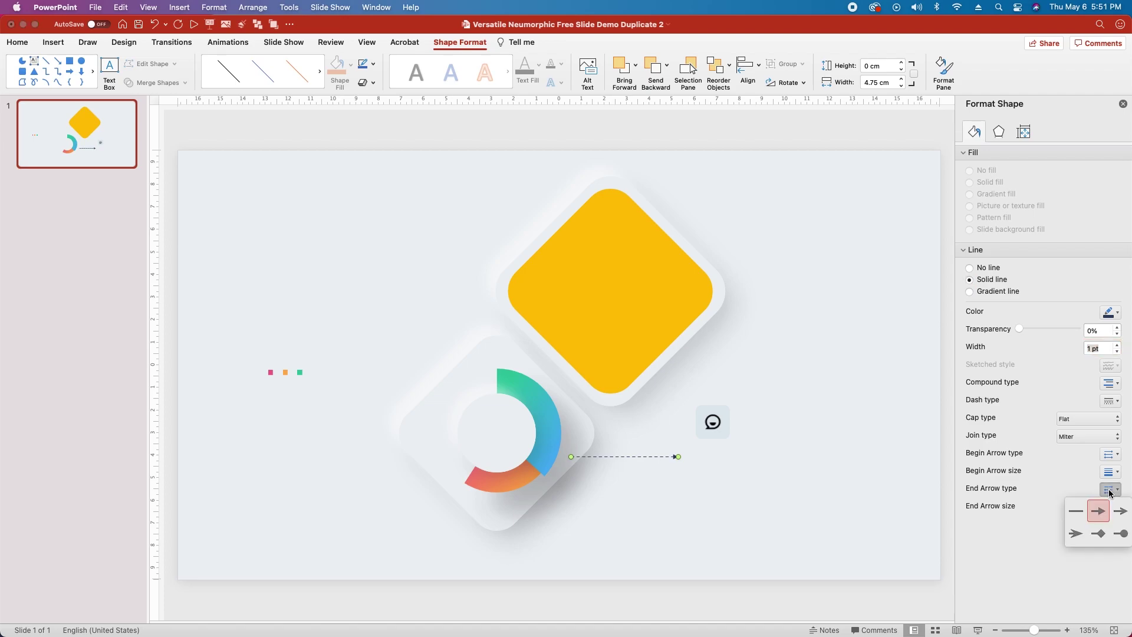
left_click(1118, 535)
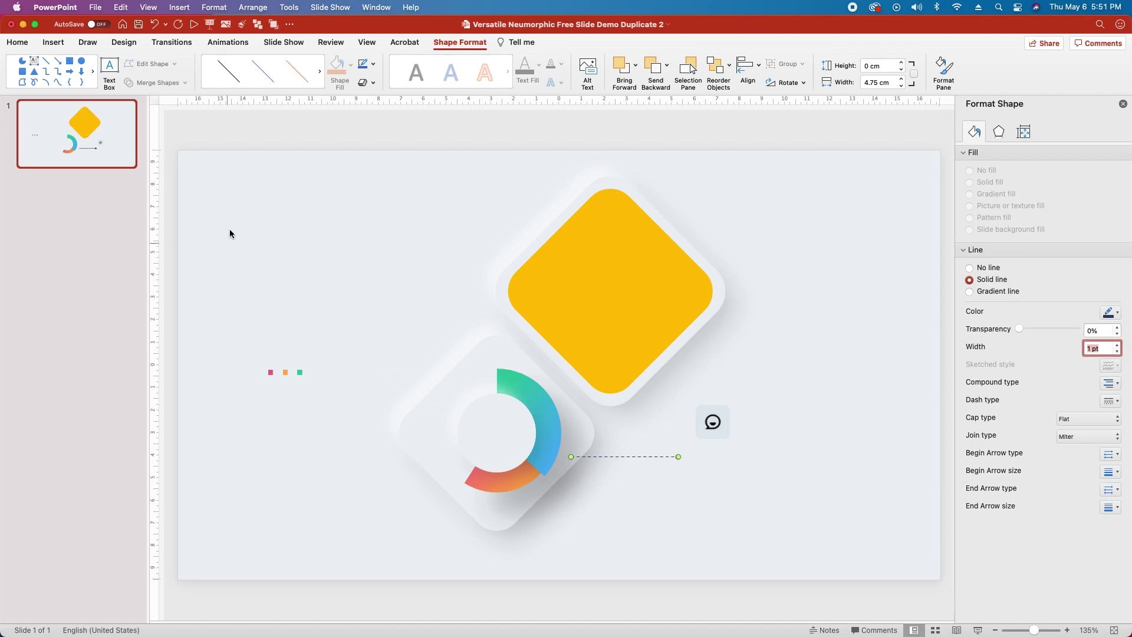
Step: Add a text box above the three colored squares reading "All in One", "Project", "Planner" on three lines
left_click(266, 228)
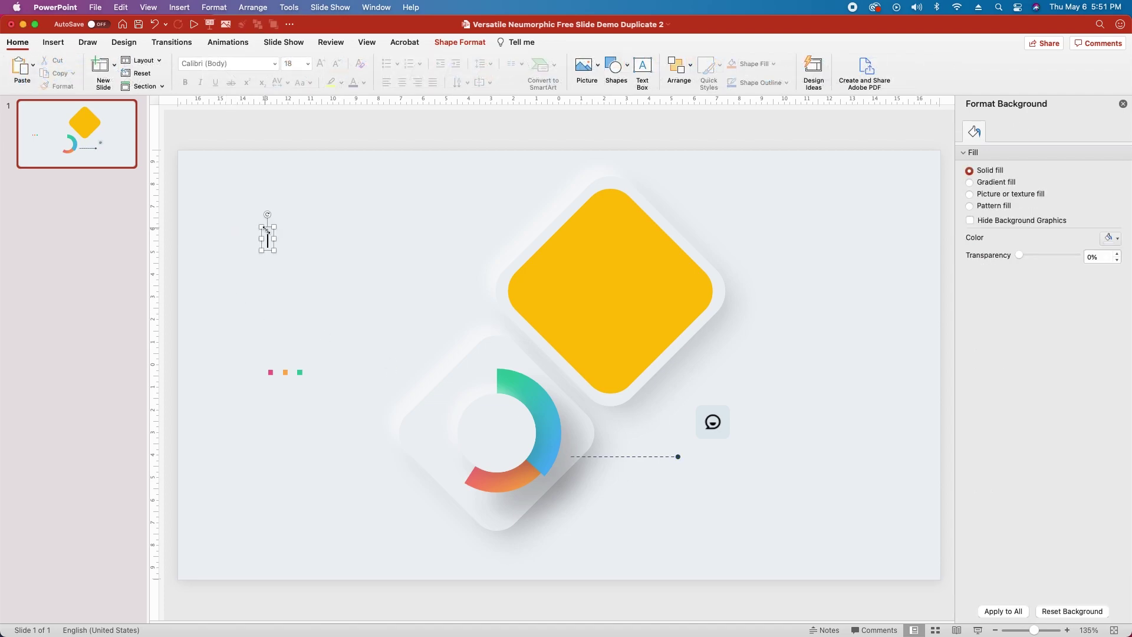
type("All in One")
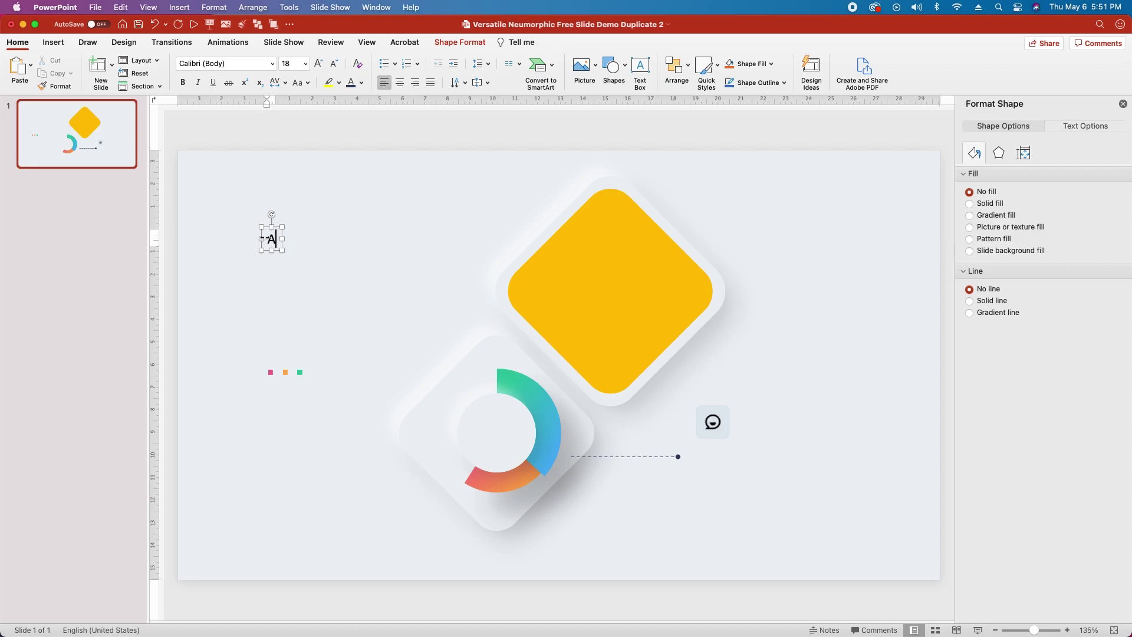
key("Return")
type("Project Planner")
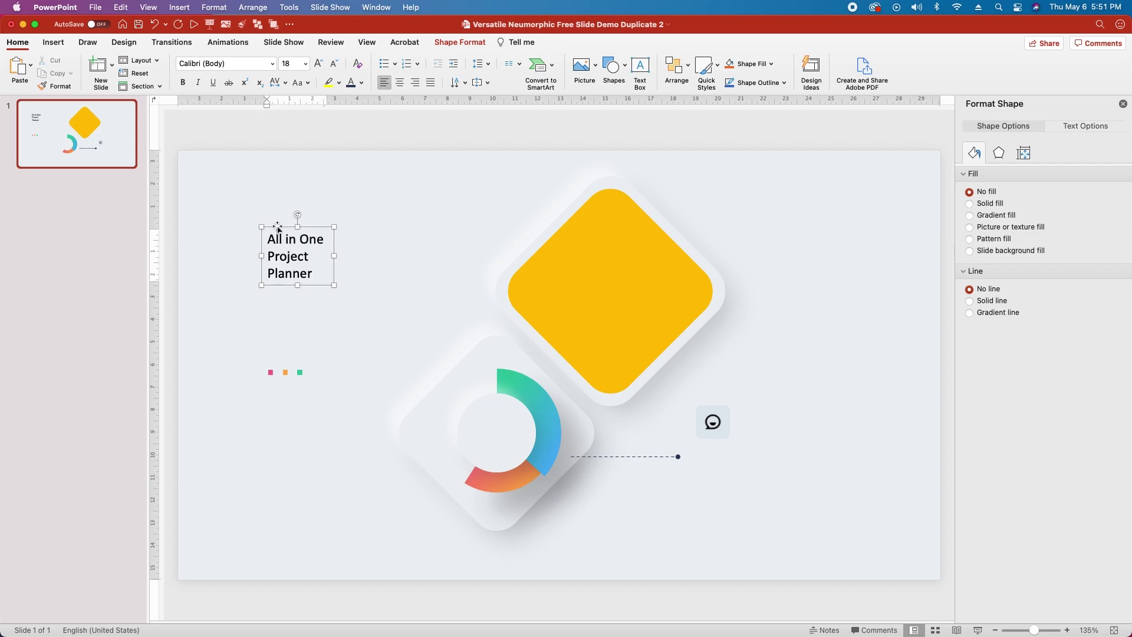
Step: Set the title text box to the Roboto font at 48 pt
key("Escape")
left_click(270, 63)
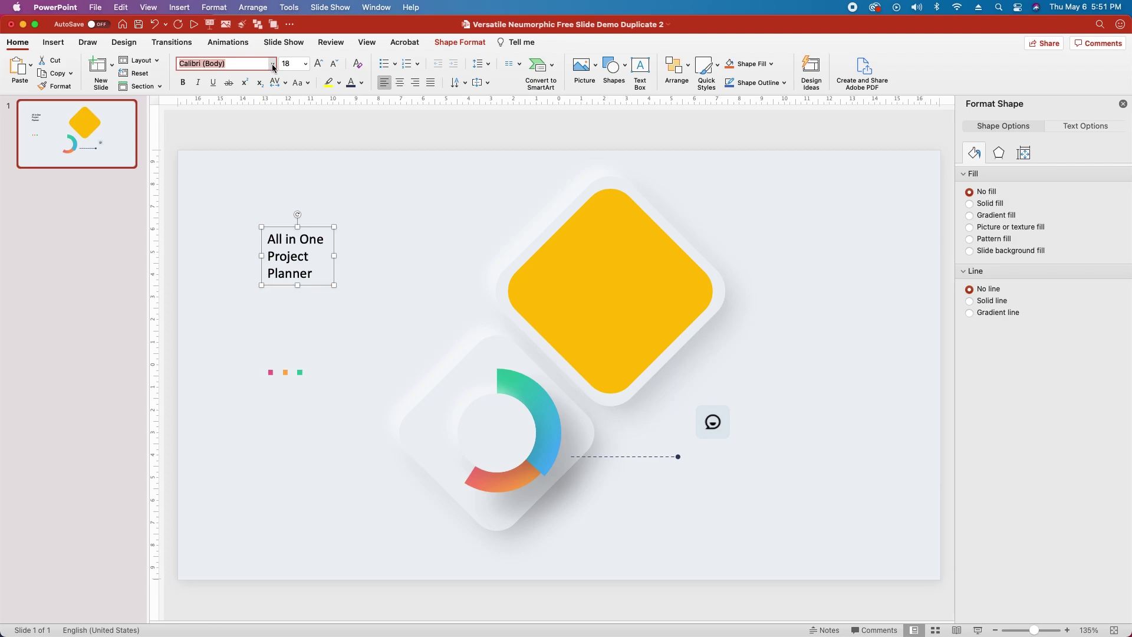
type("Roboto")
key("Return")
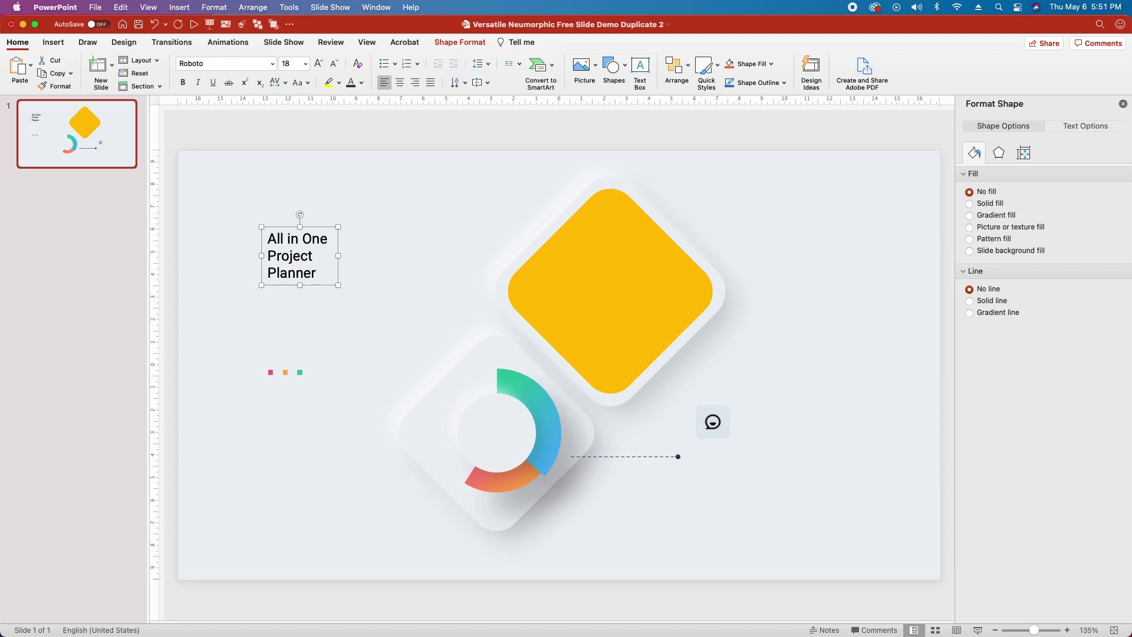
left_click(292, 63)
type("48")
key("Return")
Step: Bold the word "Planner" and color the whole title with the recently used dark navy
double_click(331, 346)
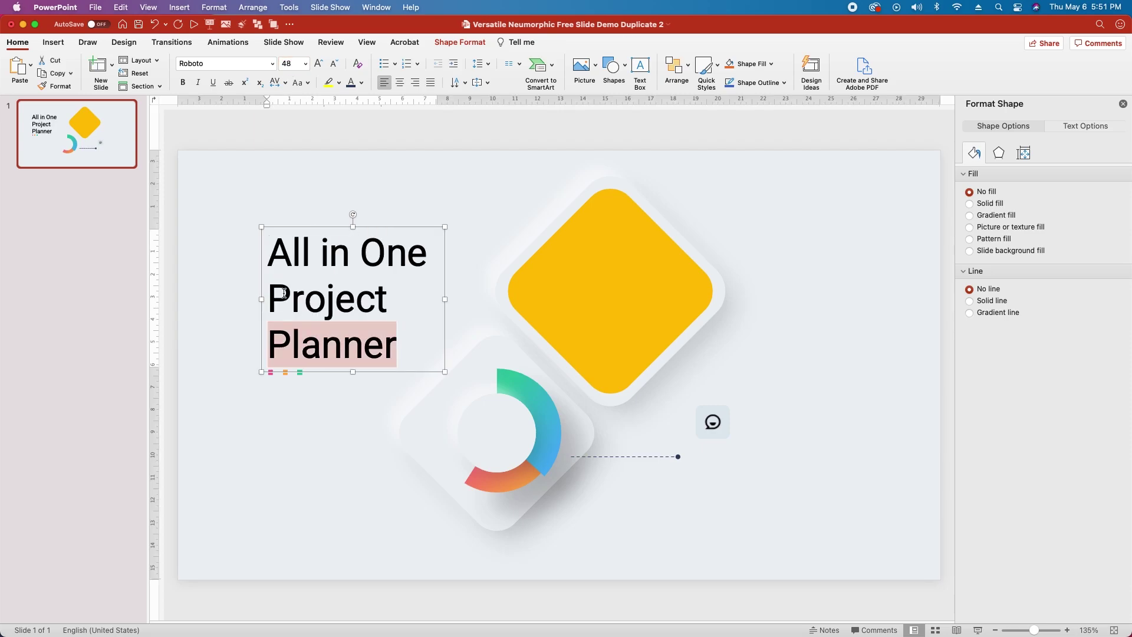
left_click(183, 82)
key("Escape")
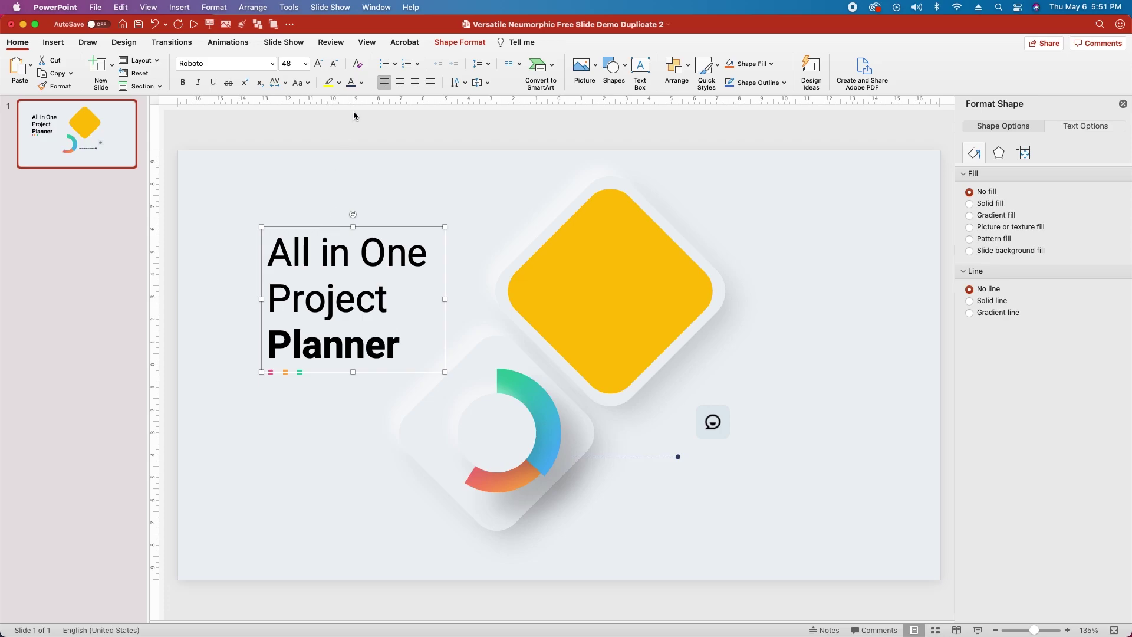
left_click(361, 82)
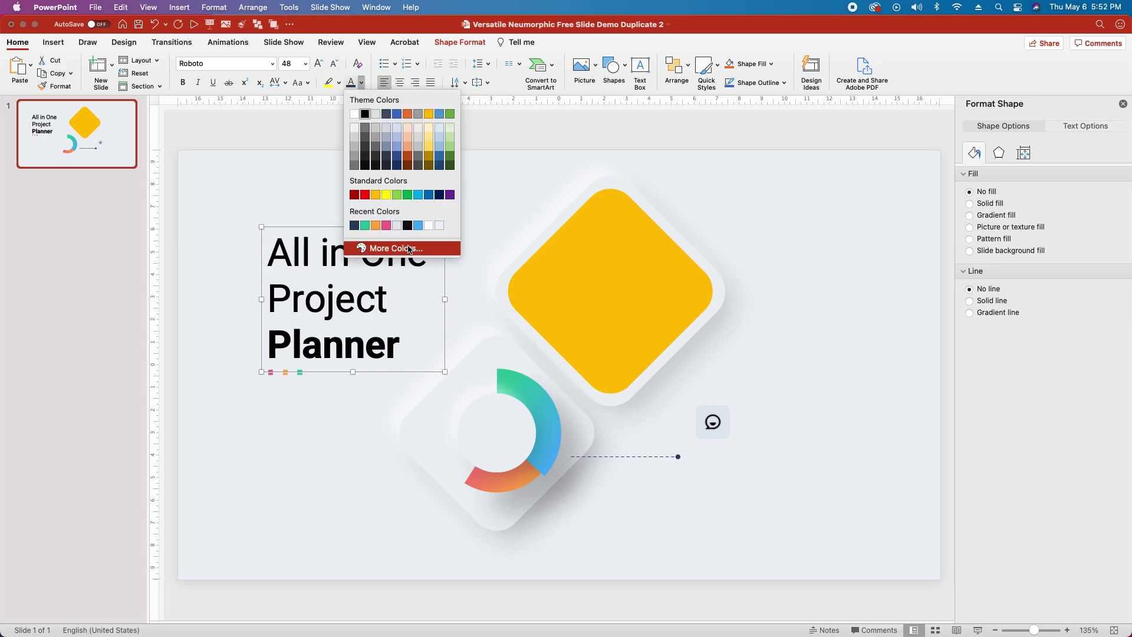
left_click(354, 226)
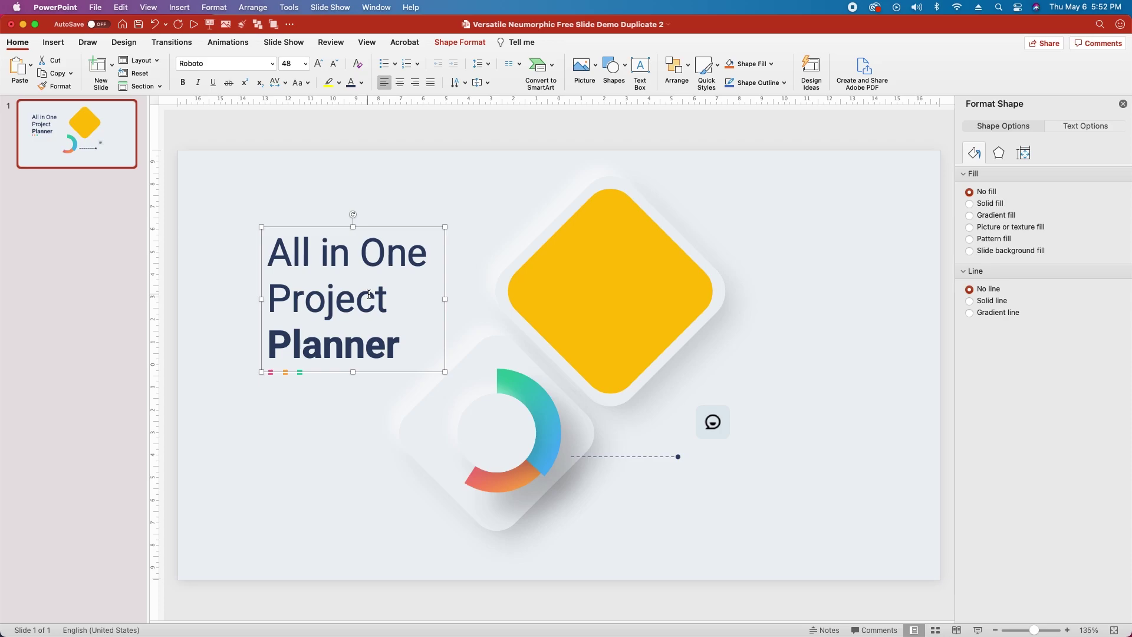
Step: Position the title text box at 3.65 cm horizontally and 2.9 cm vertically
left_click(1023, 155)
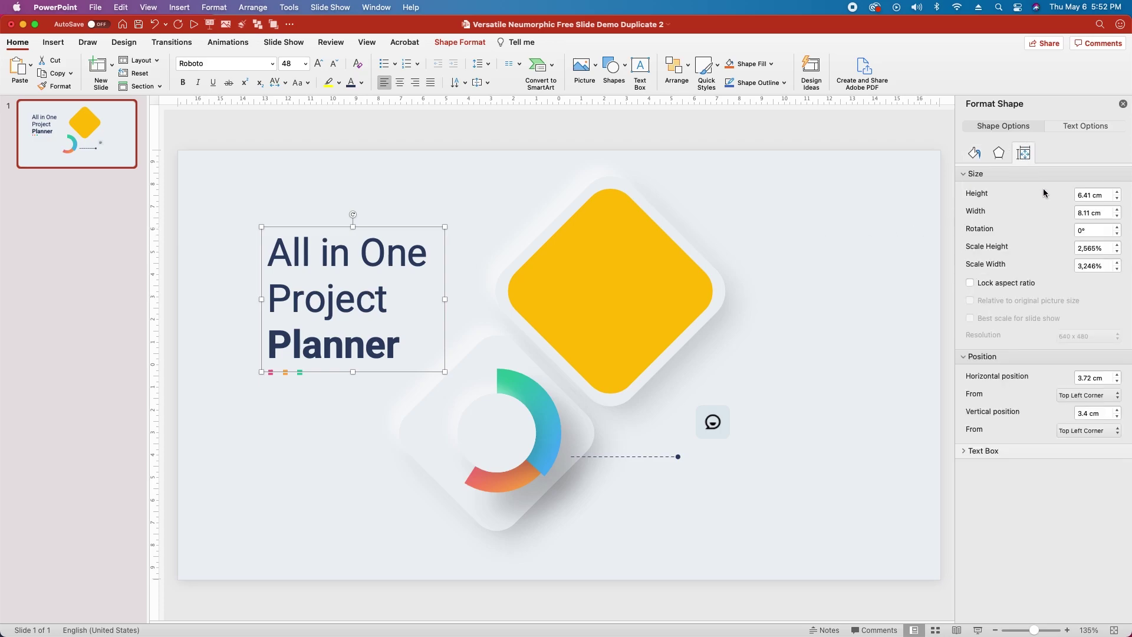
double_click(1091, 381)
type("3.65")
key("Return")
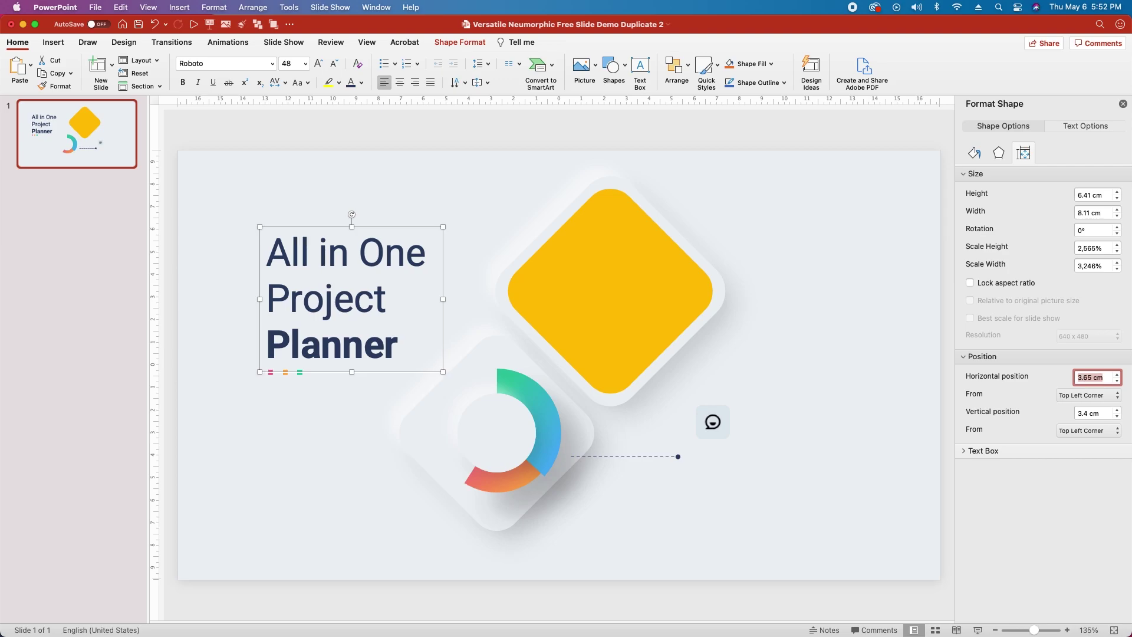
left_click(1081, 413)
double_click(1081, 413)
type("2")
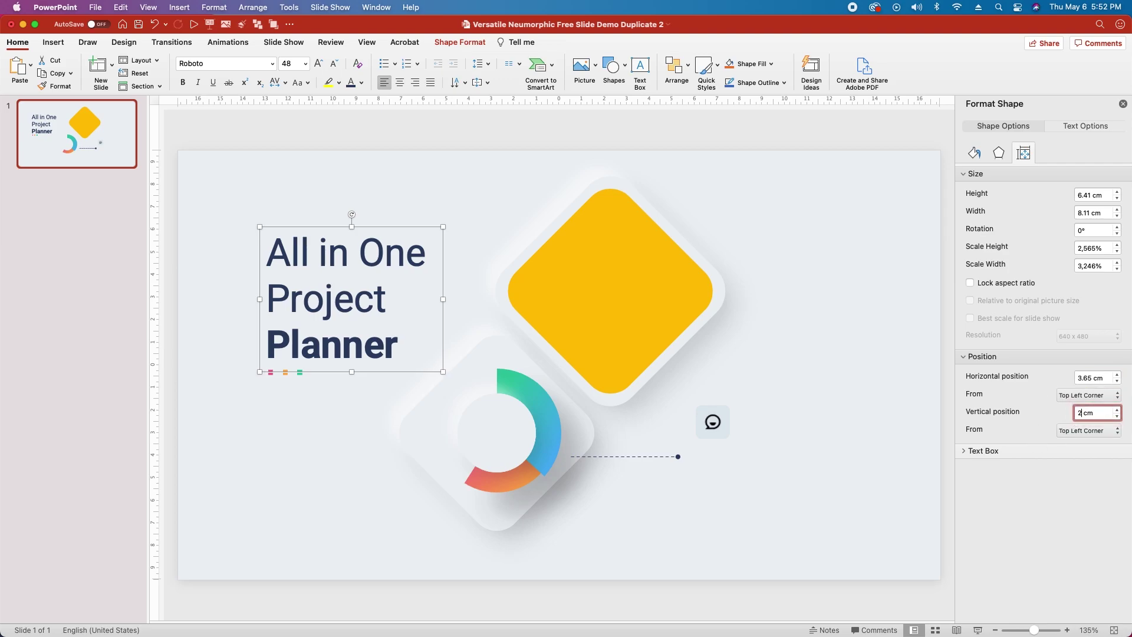
type(".9")
key("Return")
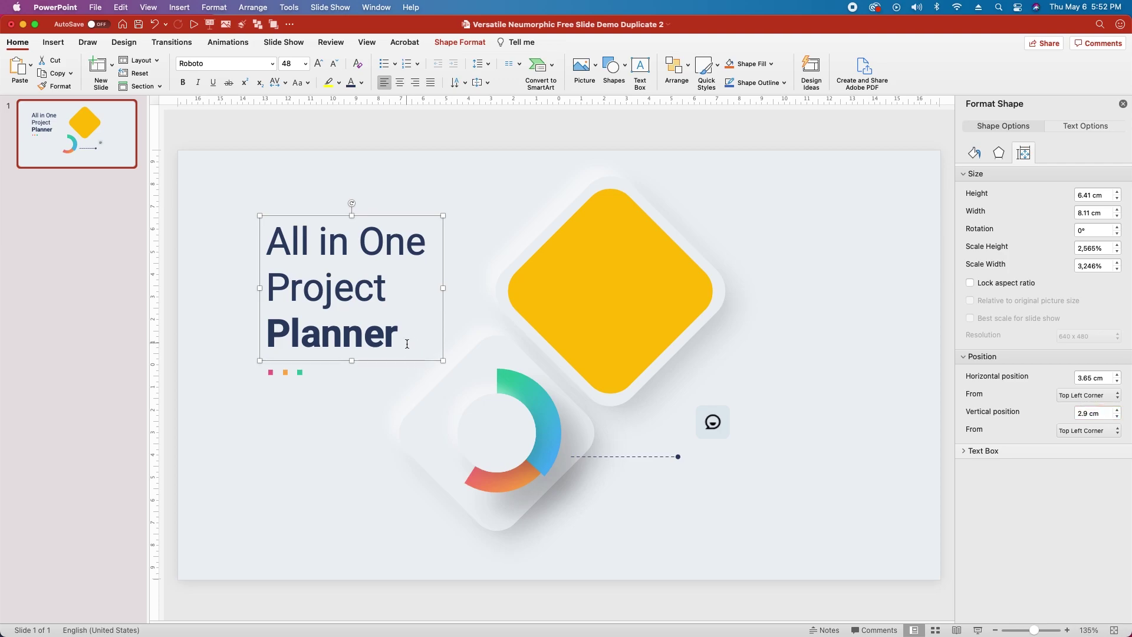
Step: Duplicate the title text box, move the copy over the ring chart, and replace its text with "72M"
key("super+c")
key("super+v")
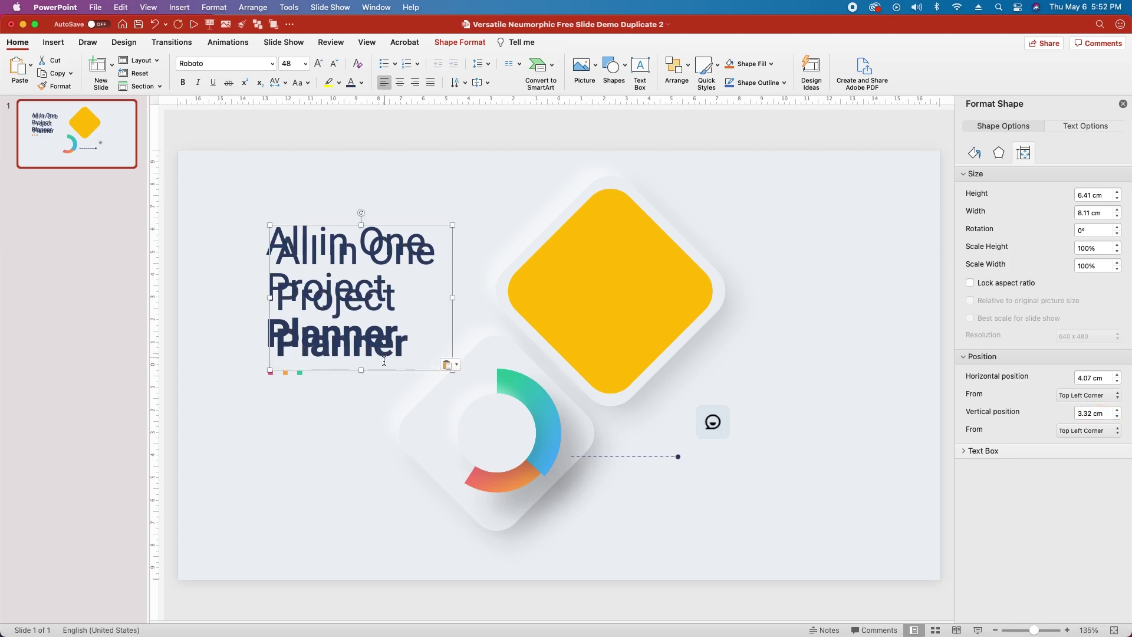
left_click_drag(387, 370, 536, 508)
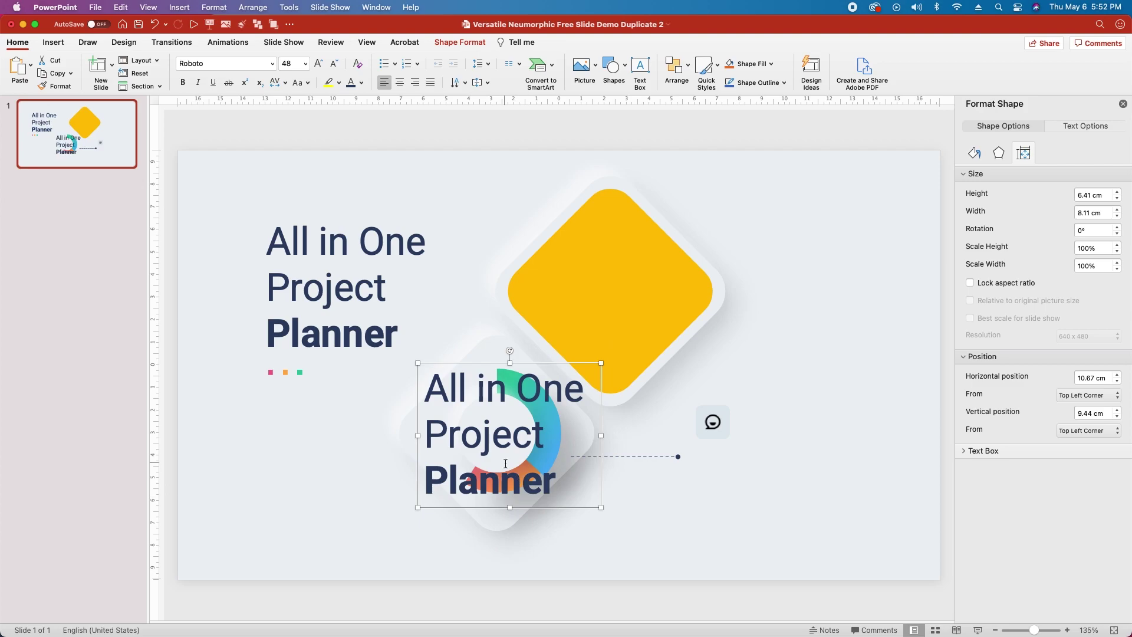
key("super+a")
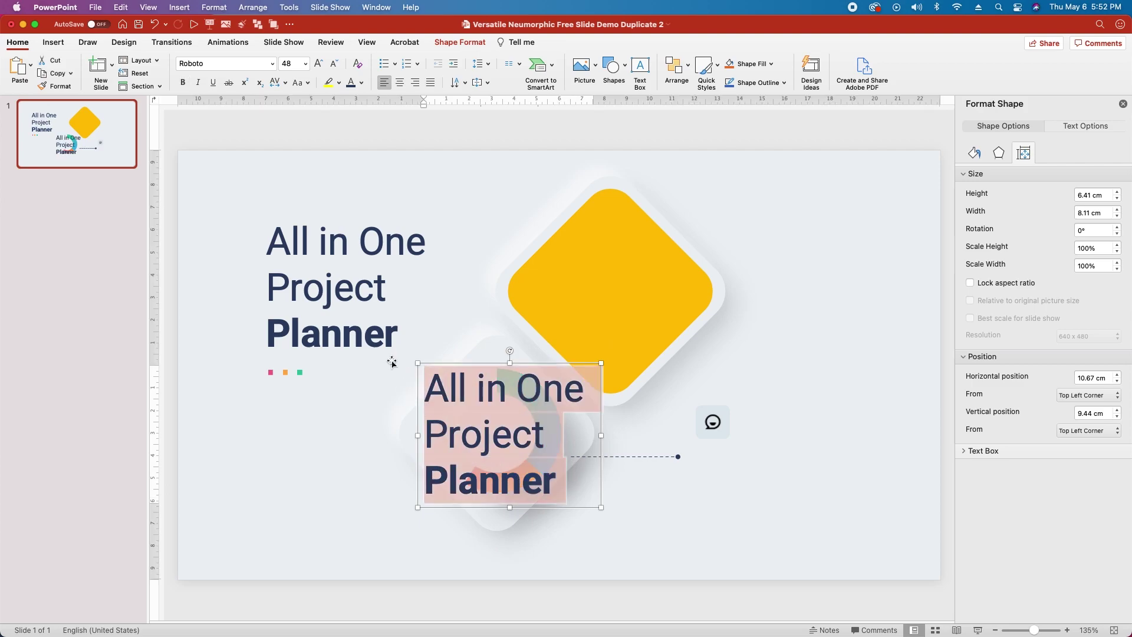
type("72M")
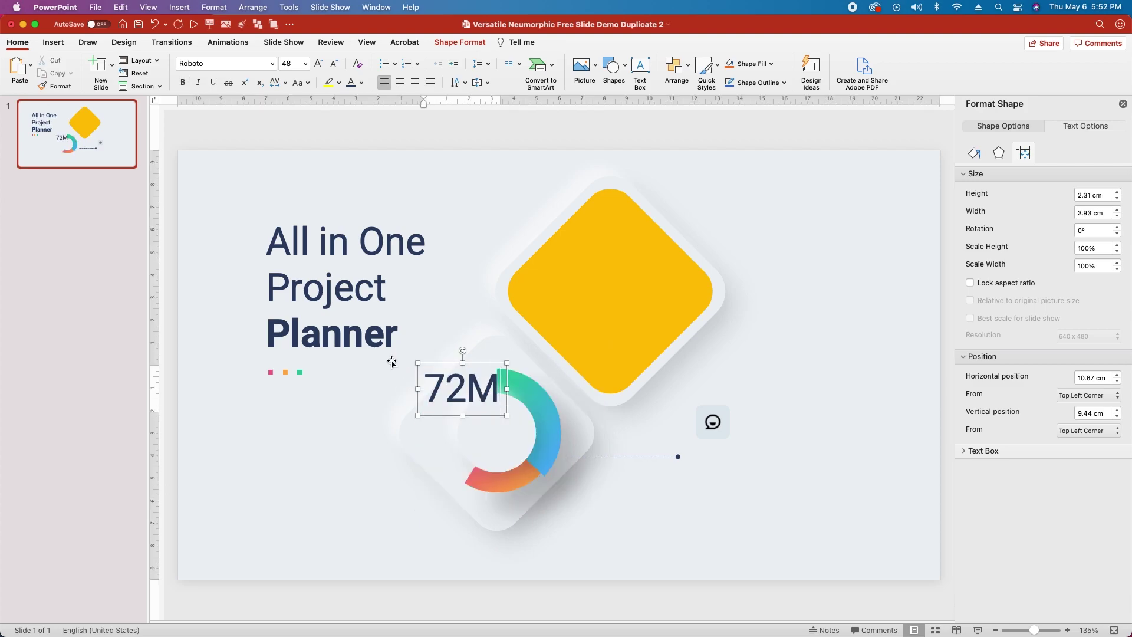
Step: Reduce the "72M" text to 28 pt and center it inside the ring chart, adjusting its vertical position slightly
left_click(435, 364)
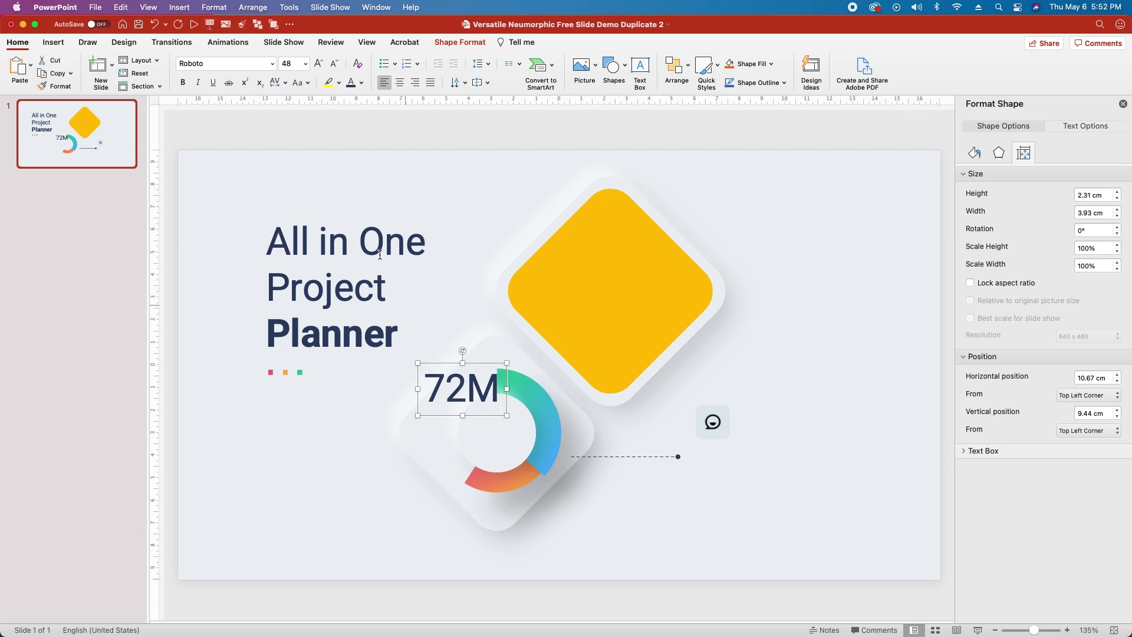
double_click(288, 63)
type("28")
key("Return")
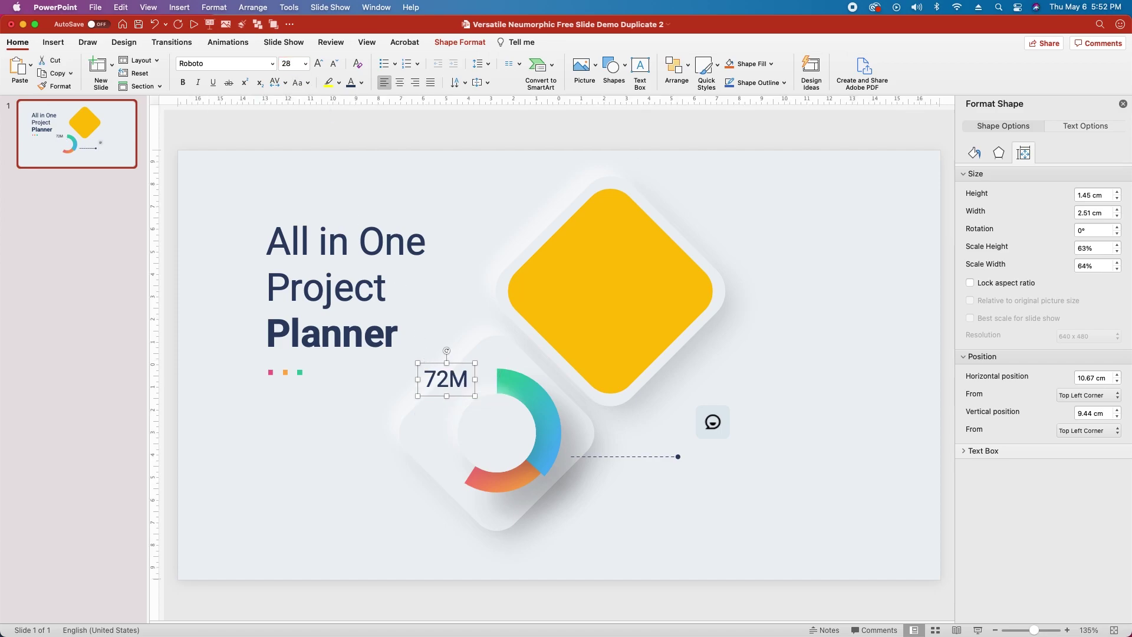
left_click_drag(461, 363, 510, 409)
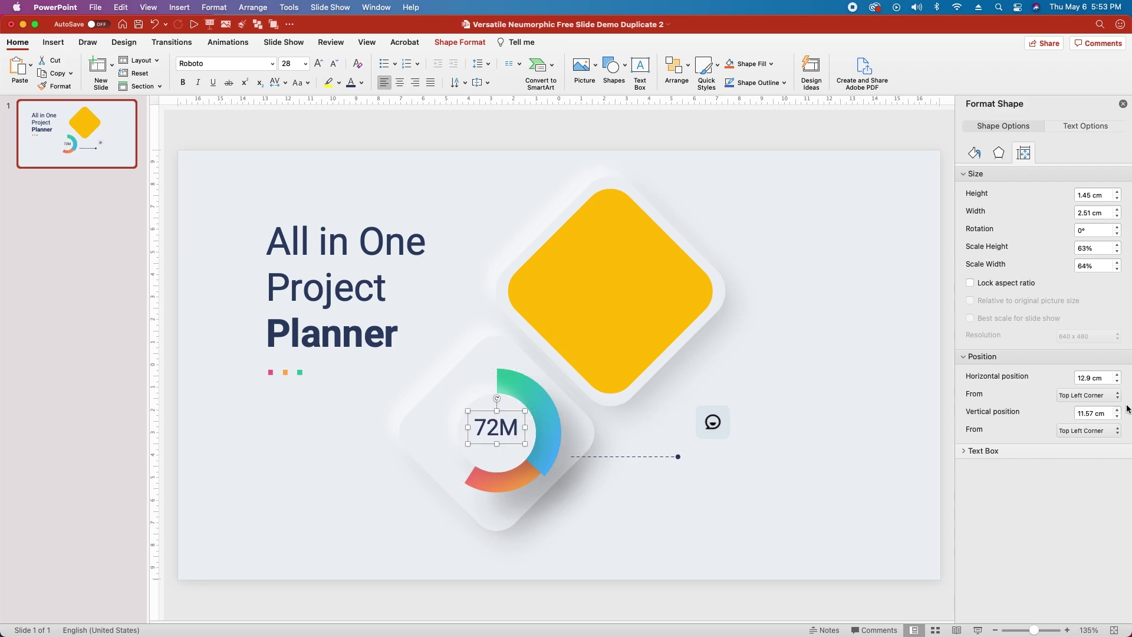
left_click(1117, 410)
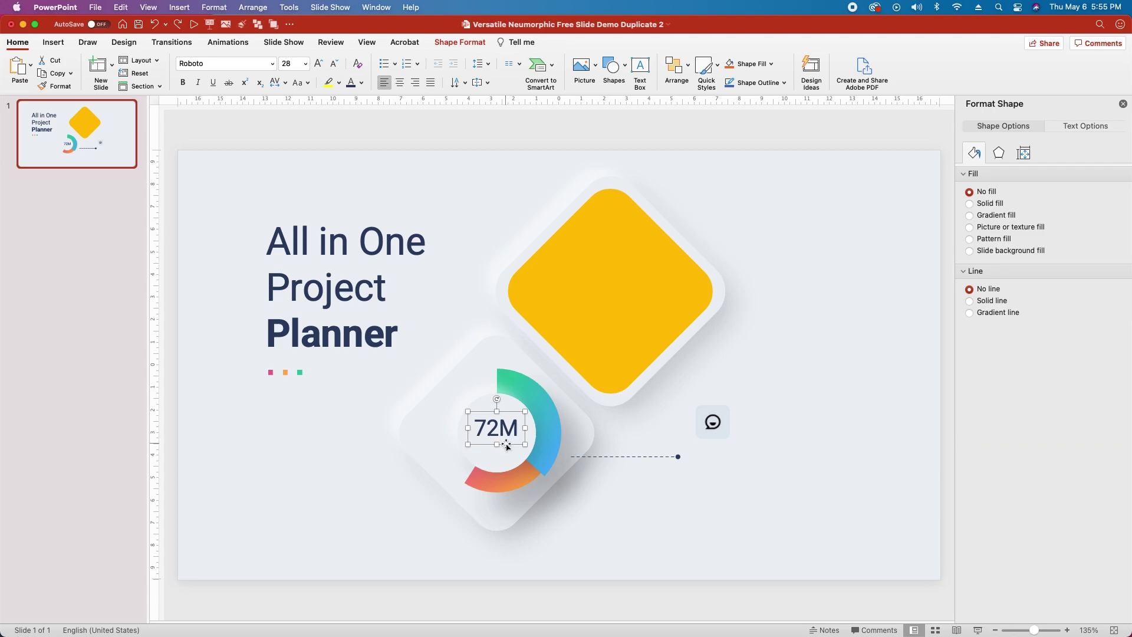
Step: Duplicate the "72M" label directly below itself and change the copy's text to "Income"
left_click_drag(507, 446, 510, 475)
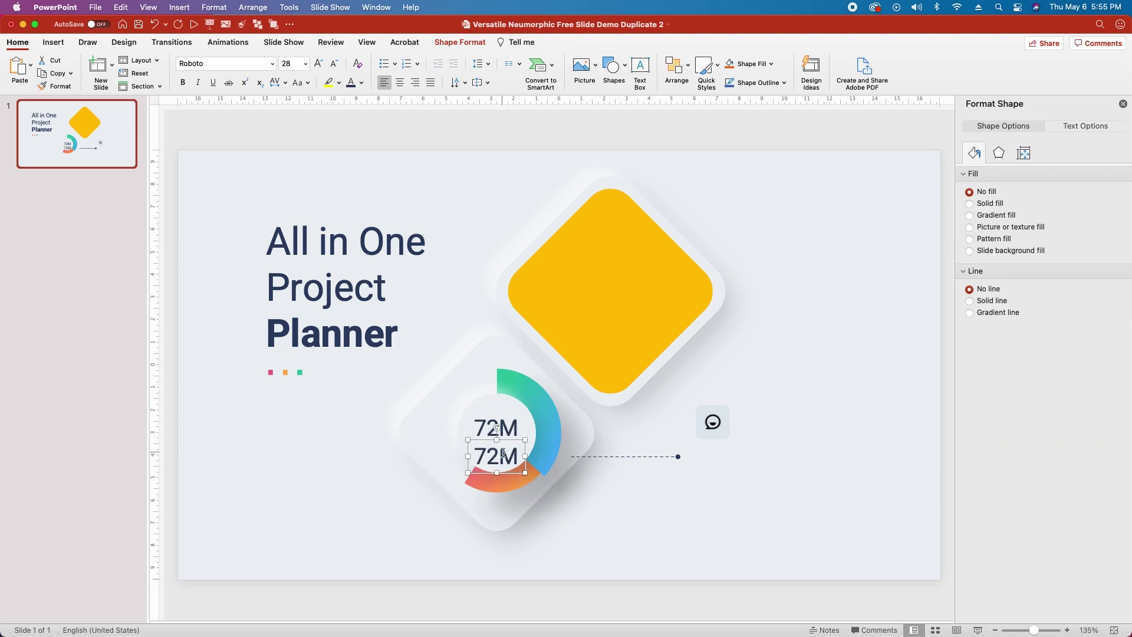
double_click(503, 453)
type("Income")
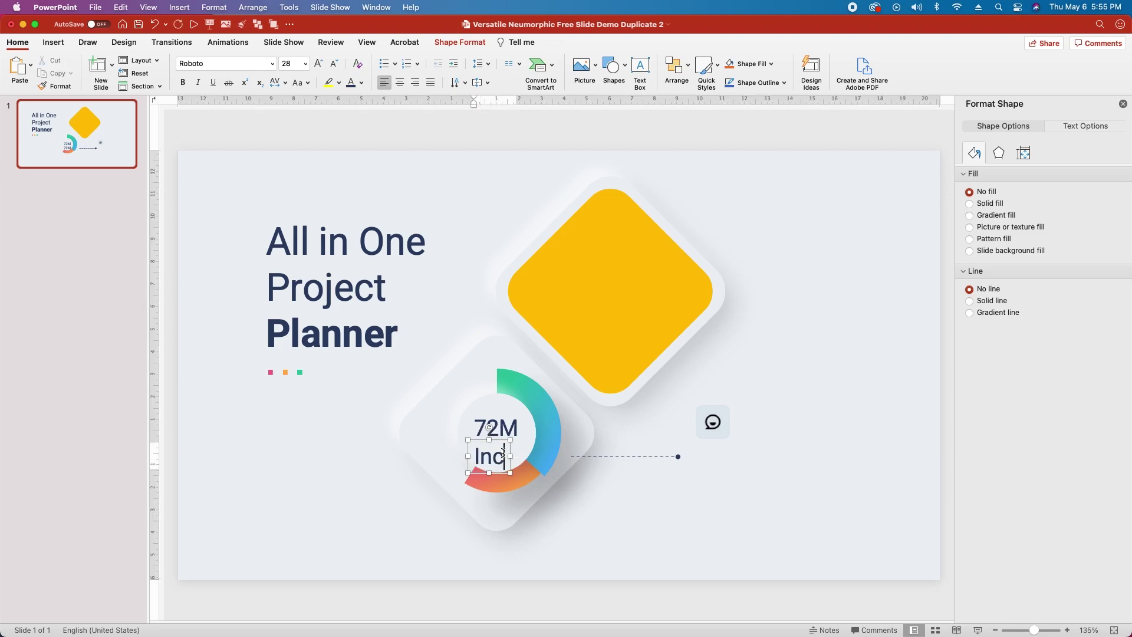
Step: Format the "Income" label in Open Sans at 12 pt and center it under "72M"
left_click(495, 440)
left_click(221, 68)
type("Open")
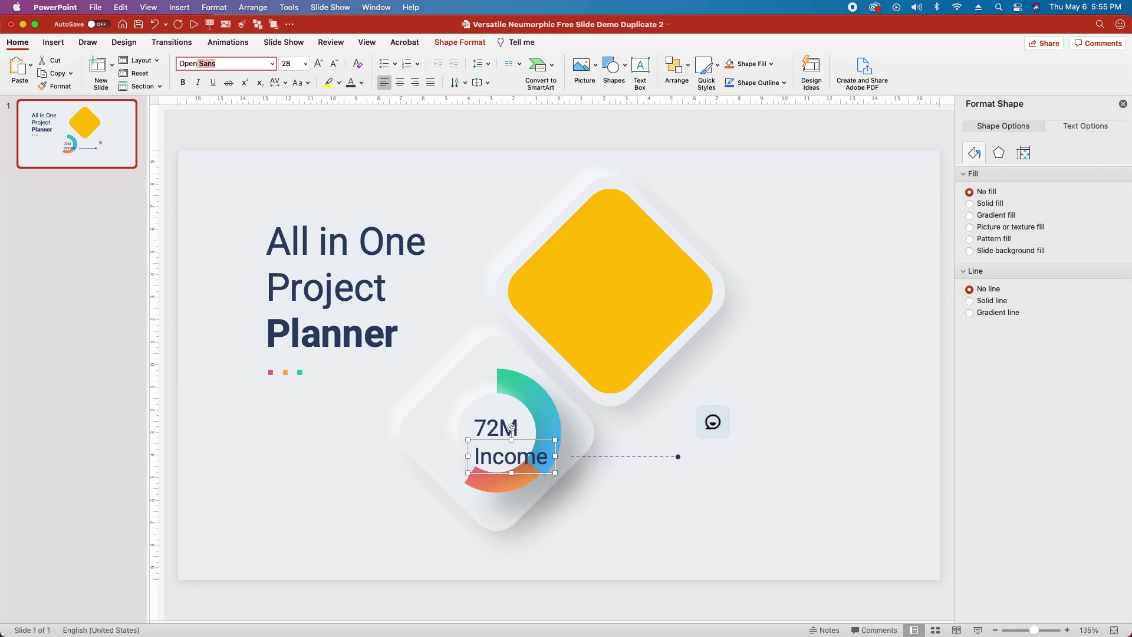
key("Return")
left_click(289, 63)
type("12")
key("Return")
left_click_drag(482, 459, 487, 459)
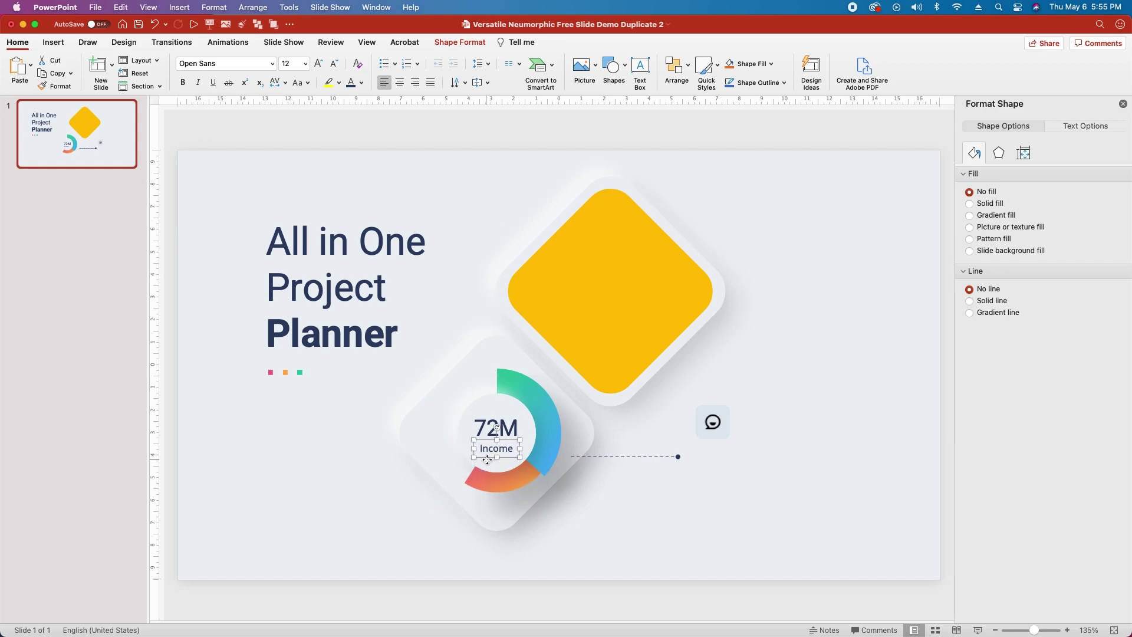
Step: Set the "Income" label's vertical position to 12.8 cm
left_click(1023, 154)
double_click(1089, 413)
type("12.8")
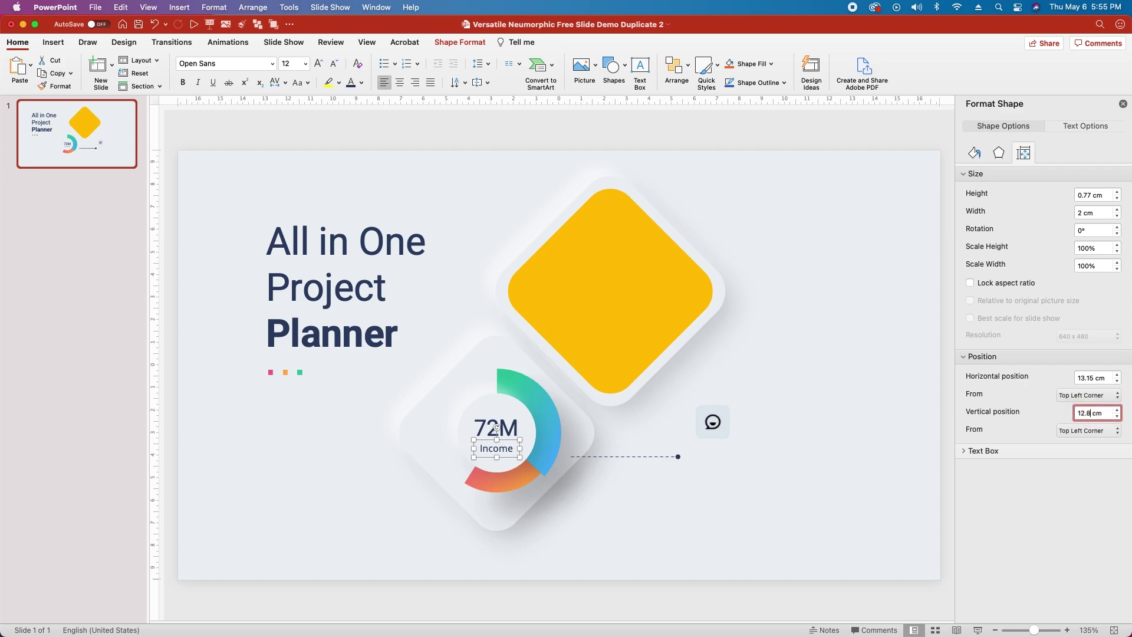
left_click(496, 429)
Step: Group the lower diamond with its ring chart, center circle and the "72M" and "Income" labels
left_click_drag(651, 554, 376, 324)
left_click(417, 348, "shift")
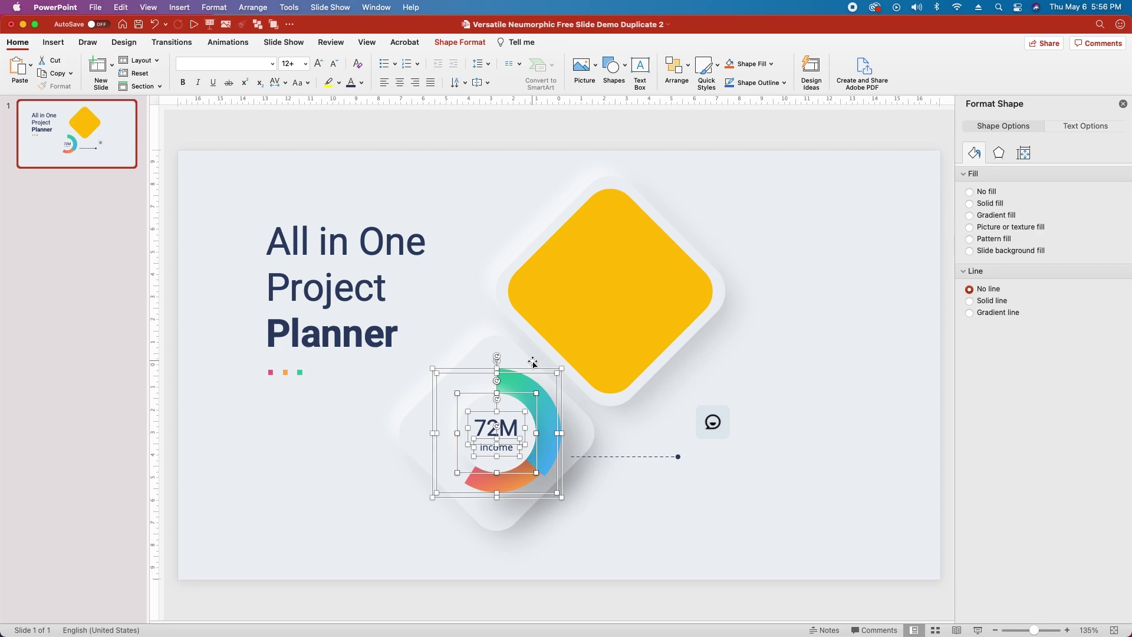
key("super+alt+g")
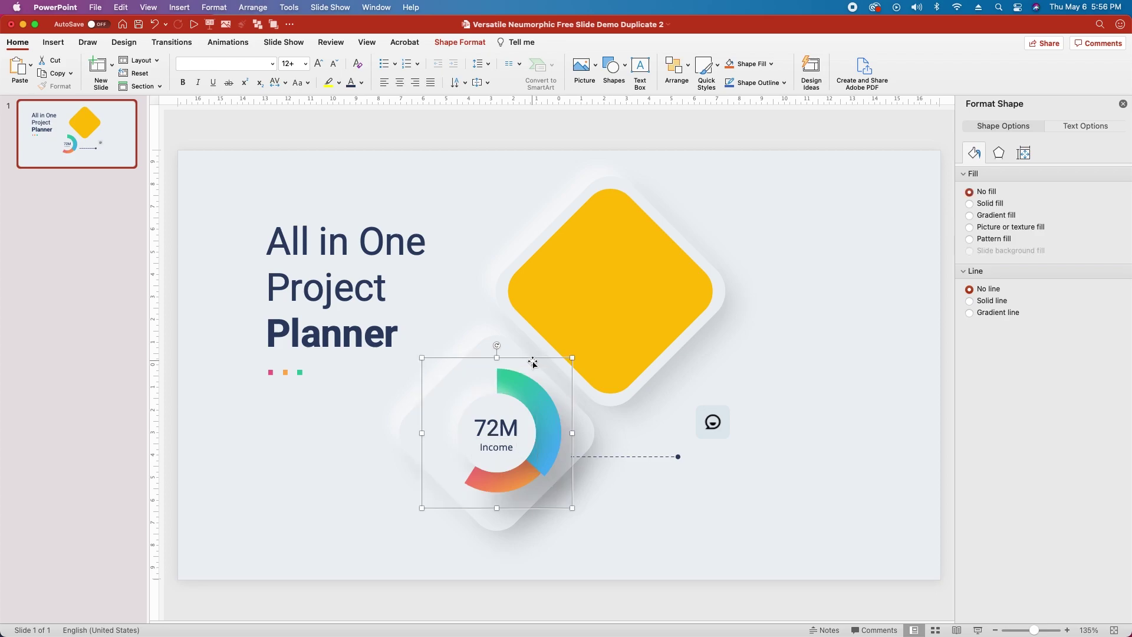
left_click_drag(538, 355, 848, 352)
key("super+z")
Step: Copy the "Income" label below the icon tile, replace its text with "Lorem ipsum dolor sit amet, consectetur adipiscing." and enlarge it to 14 pt
left_click(483, 453)
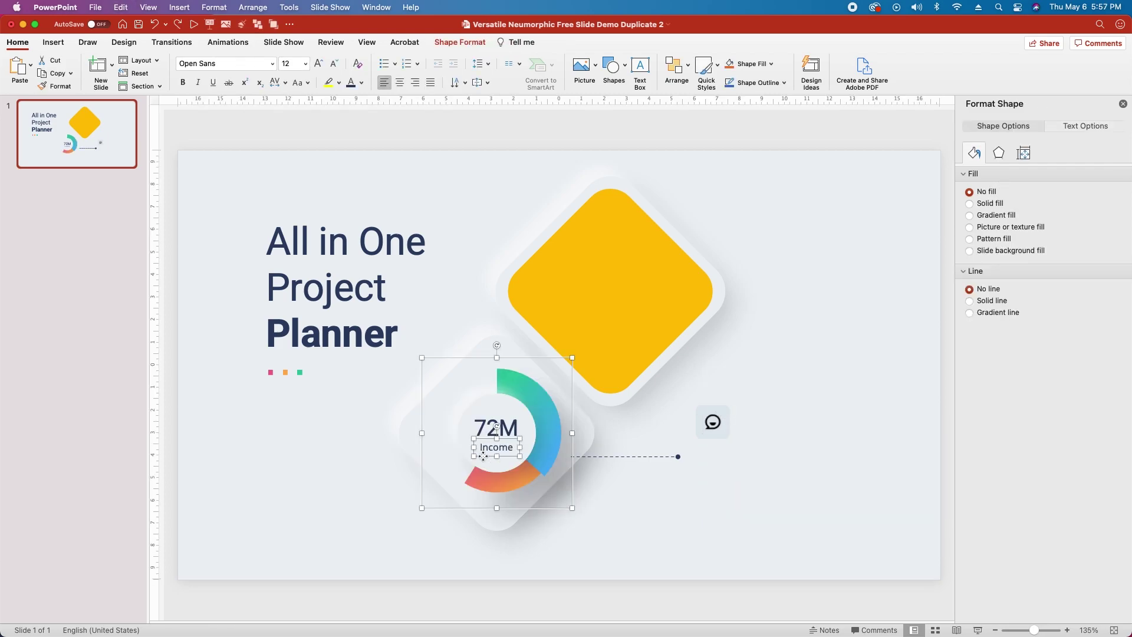
key("super+c")
key("super+v")
left_click_drag(484, 456, 707, 473)
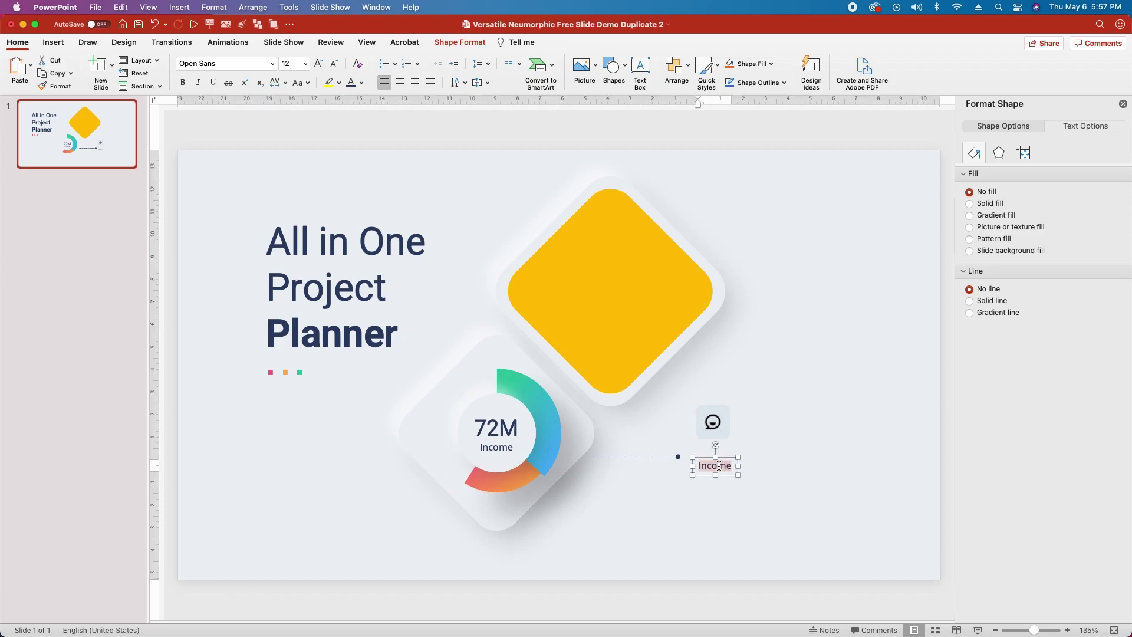
type("=lorem(1,1)")
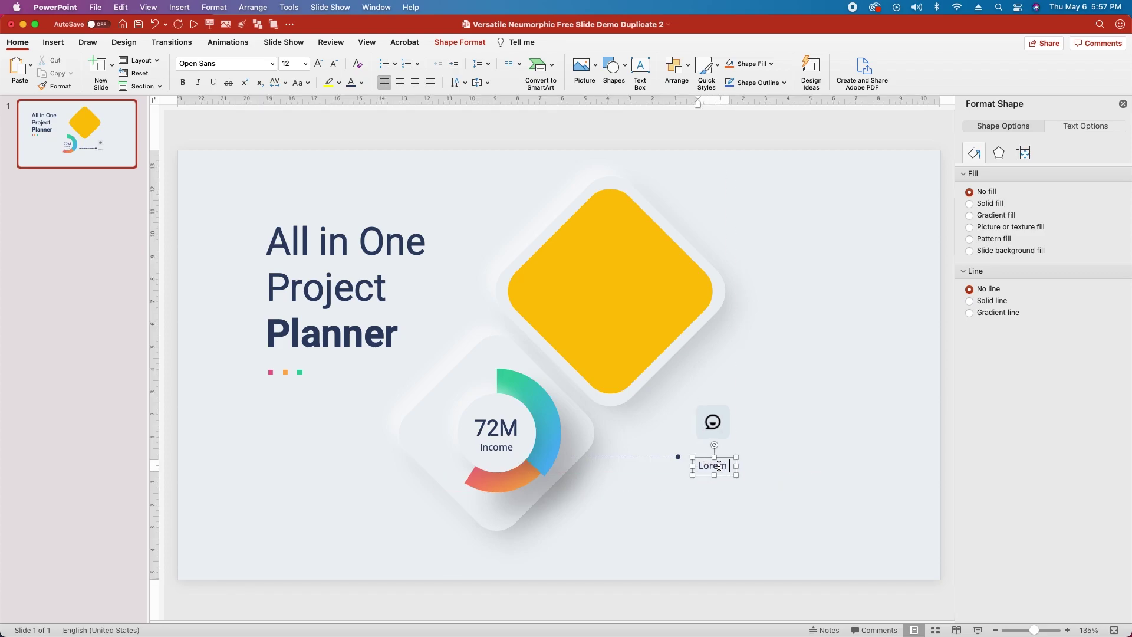
key("Return")
left_click(318, 63)
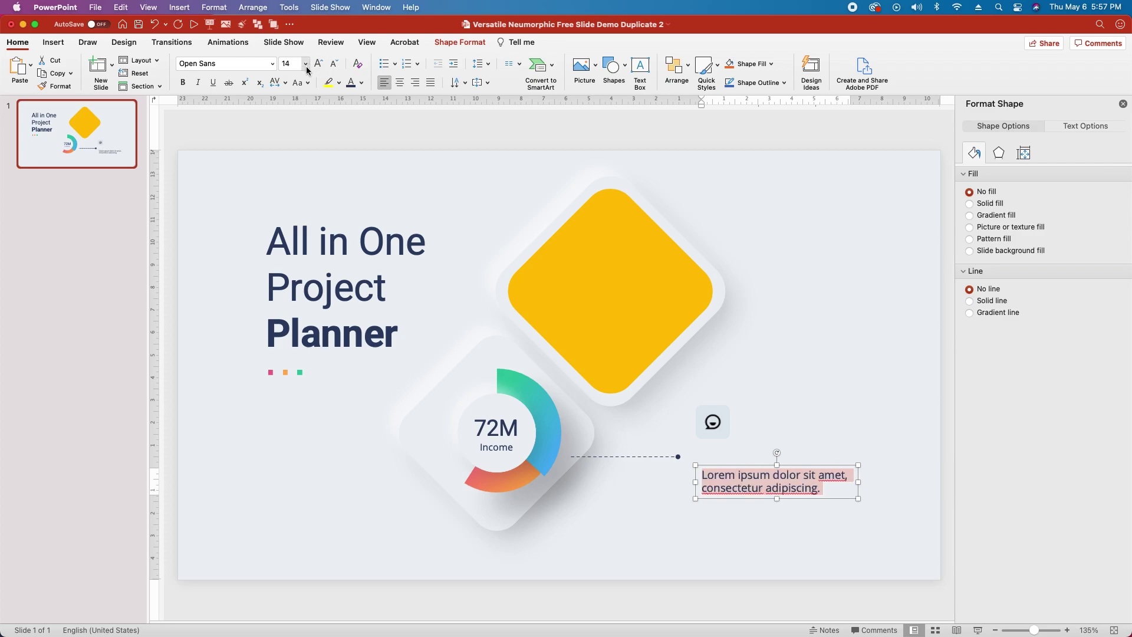
Step: Position the lorem ipsum text box at 22.75 cm horizontally and 13.1 cm vertically
left_click(1024, 153)
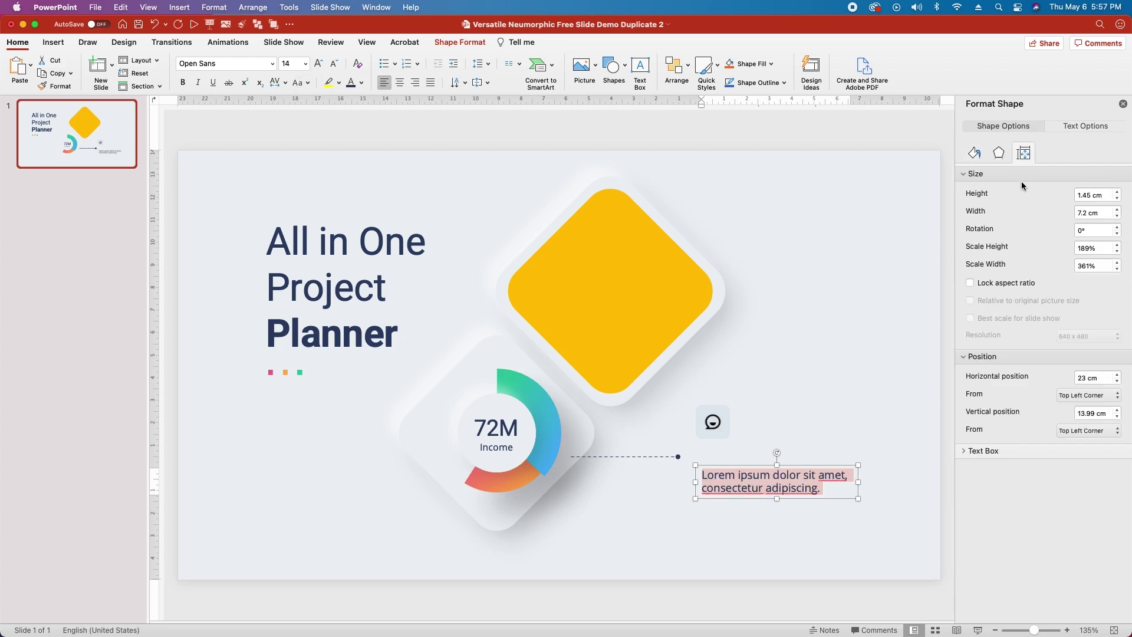
left_click(1083, 378)
type("5")
key("Return")
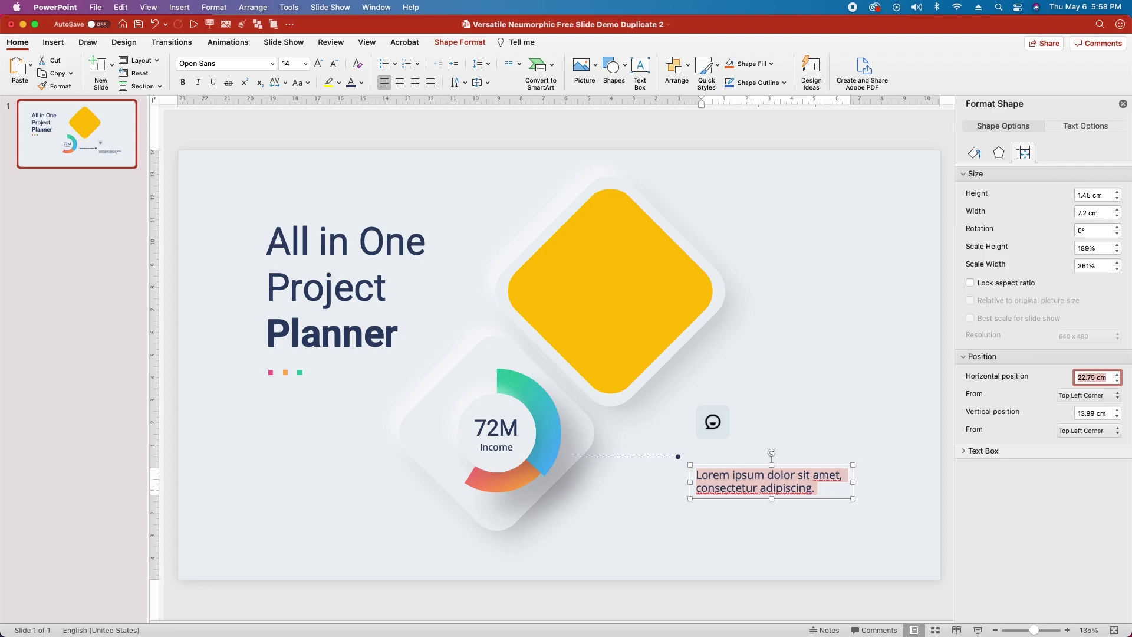
double_click(1095, 413)
type("13")
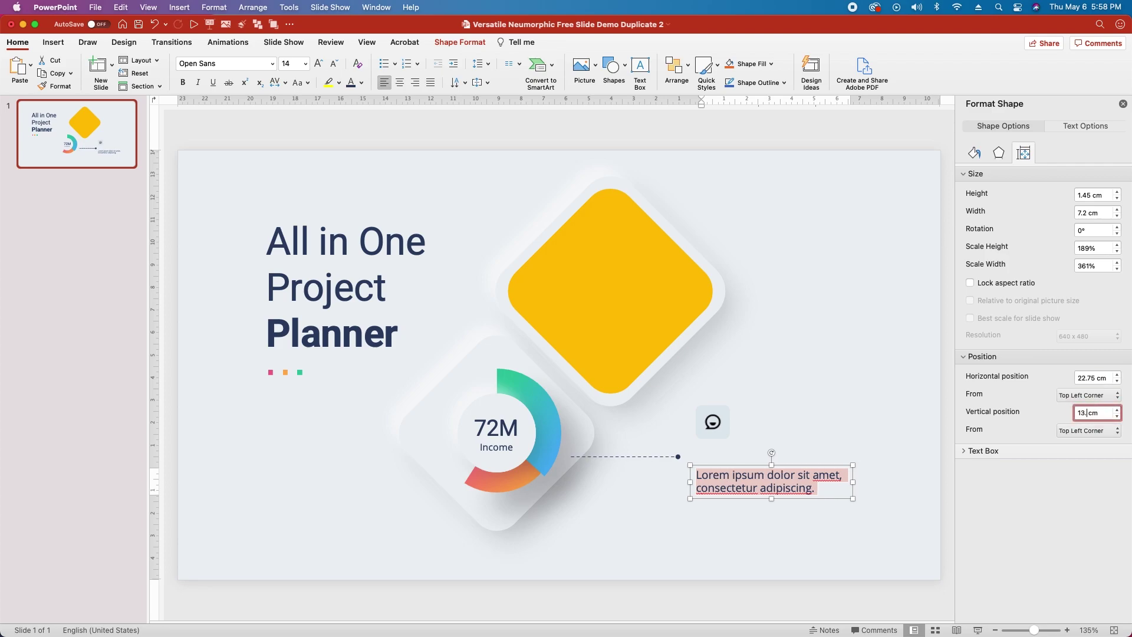
type(".1")
key("Return")
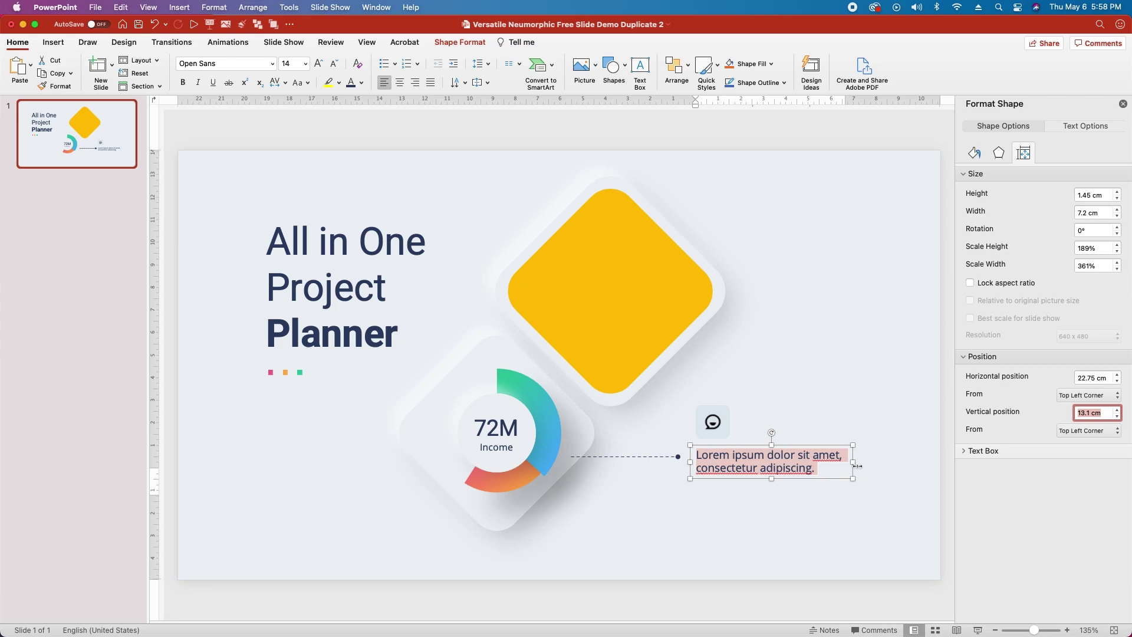
Step: Duplicate the lorem ipsum text box just below itself and replace the copy's text with "- John Doe Industries"
left_click_drag(792, 468, 795, 520)
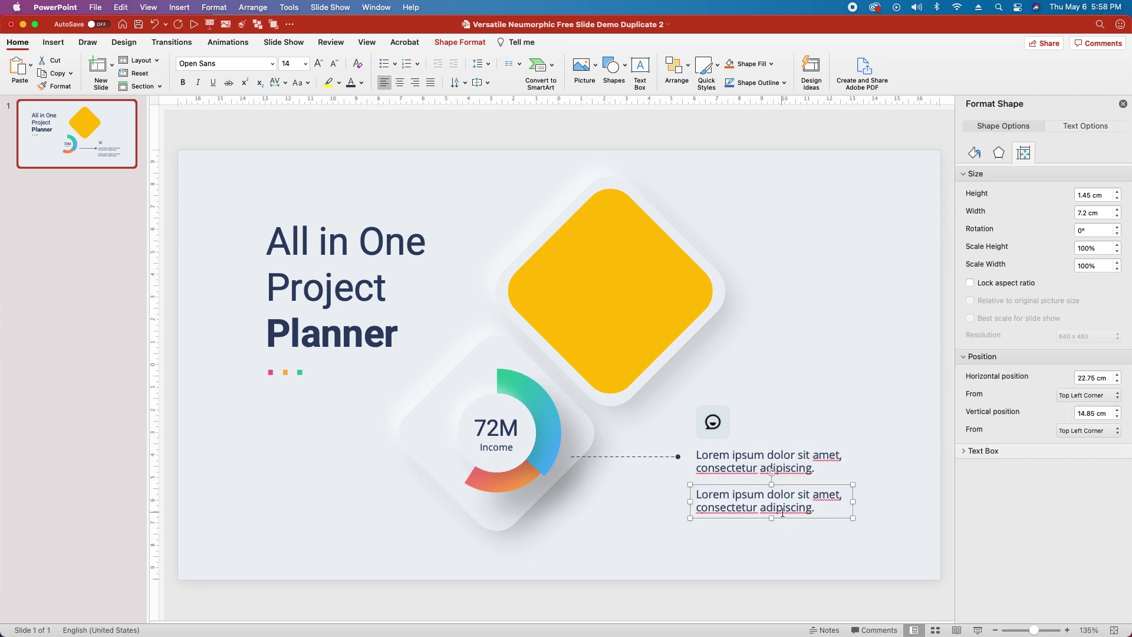
triple_click(694, 493)
key("BackSpace")
type("- John Doe Industries")
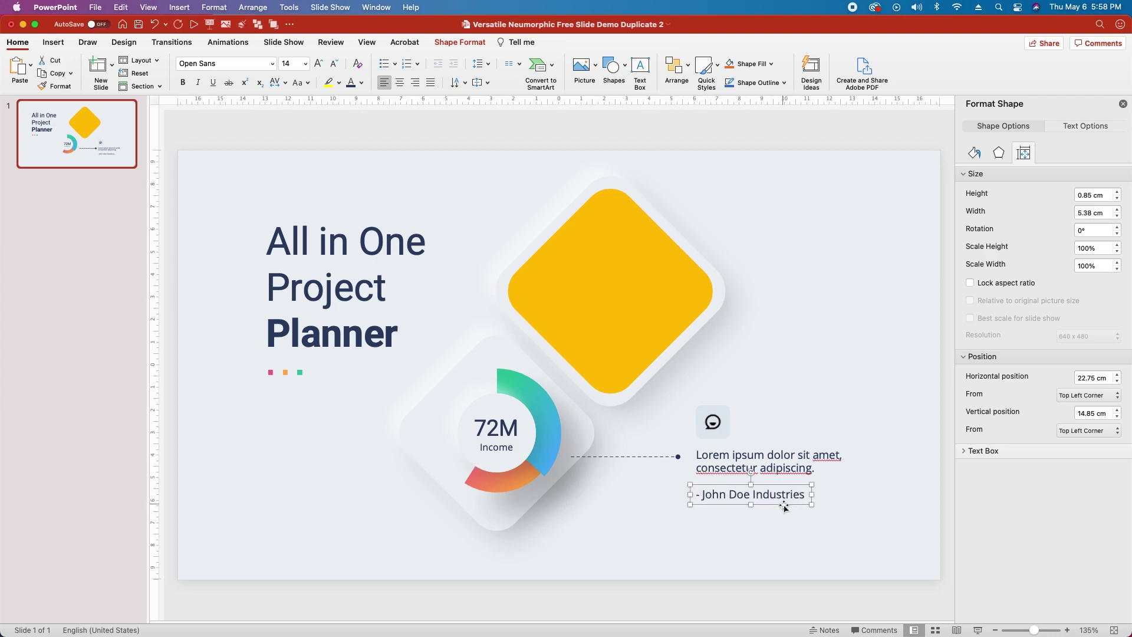
Step: Set the attribution text below the lorem ipsum quote to 12 pt and its vertical position to 14.8 cm
type("12")
key("Return")
double_click(1088, 413)
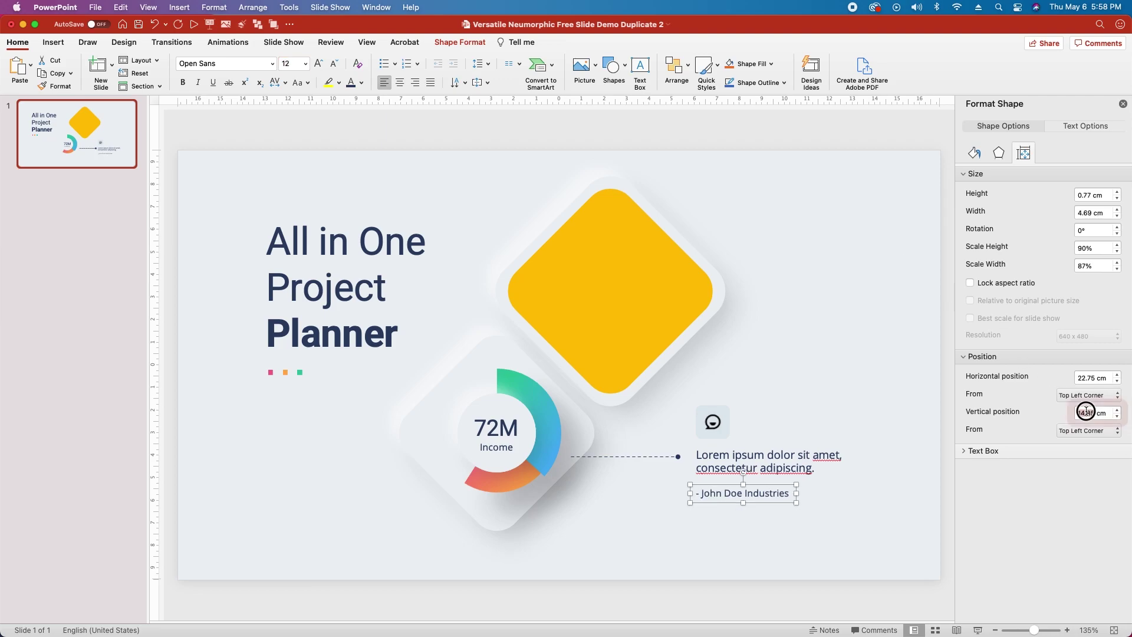
type("14.8")
key("Return")
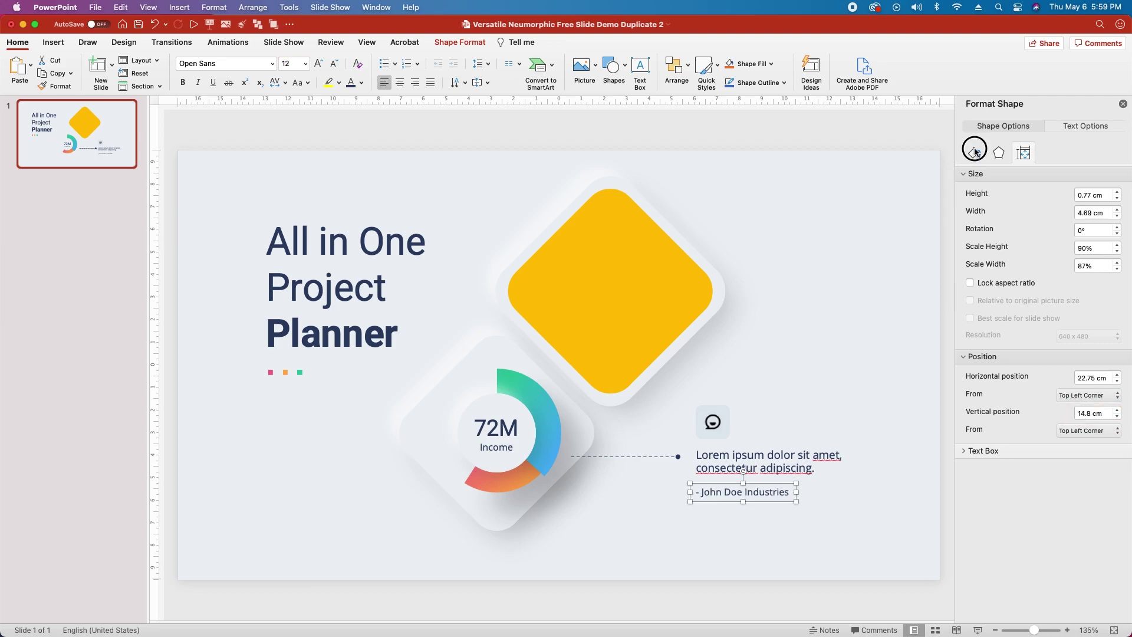
Step: Color the attribution text with hex 8a9ab0 and select it together with the lorem ipsum text box
left_click(361, 83)
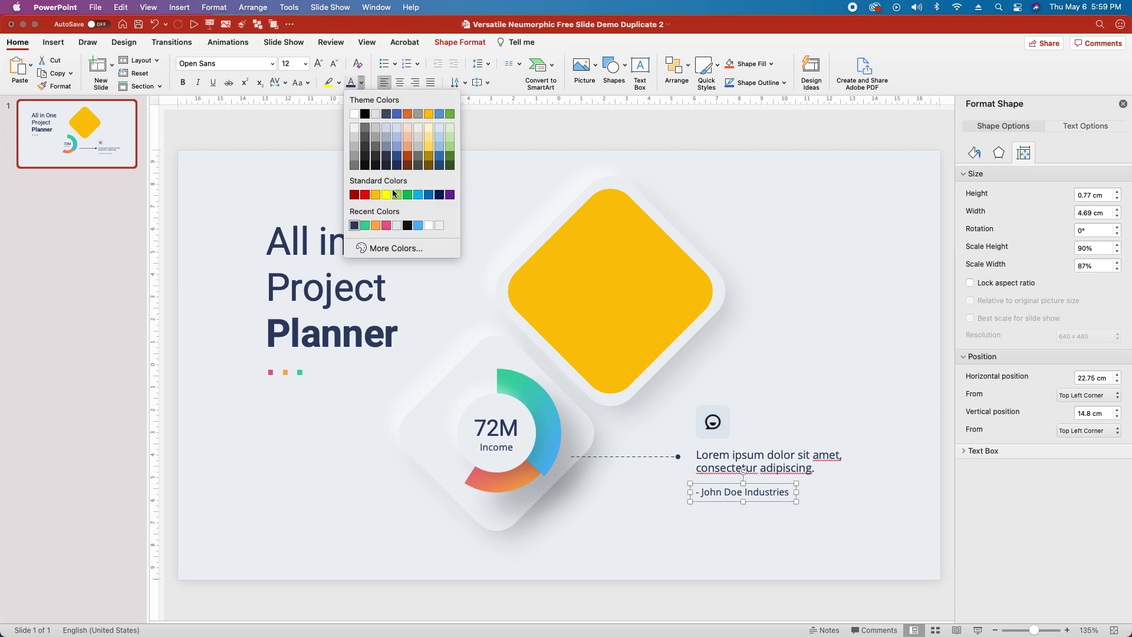
left_click(392, 246)
type("8")
type("a9ab0")
key("Return")
left_click(785, 466, "shift")
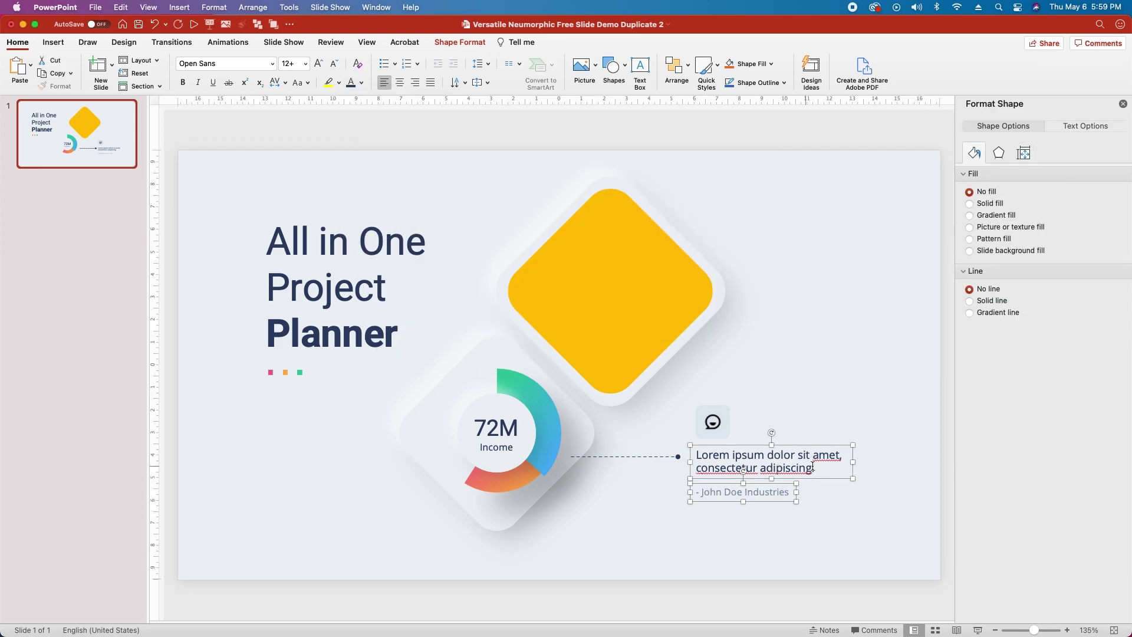
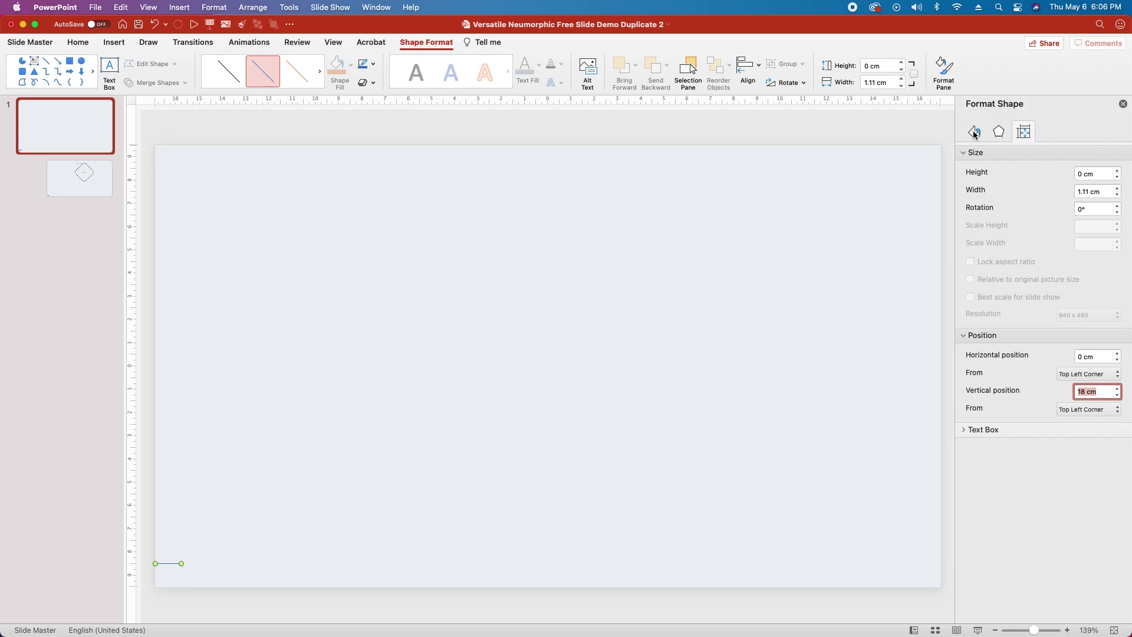
Step: Color the short footer line on the slide master with hex 2c4166 and copy it to the slide's right edge at the same height
left_click(975, 131)
left_click(1110, 301)
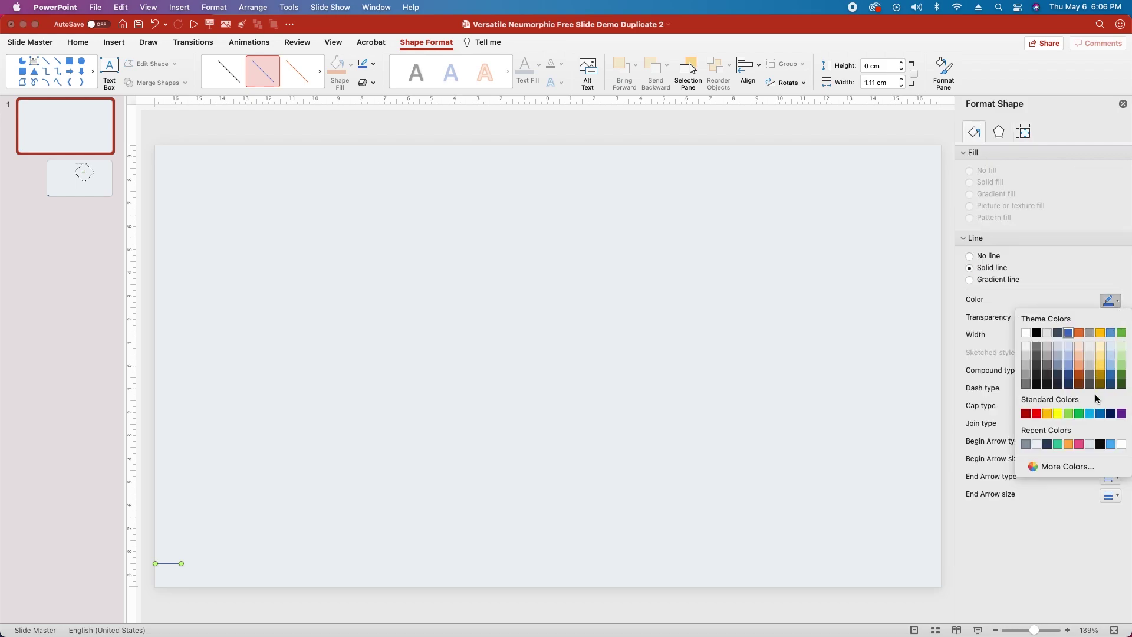
left_click(1069, 466)
type("2c4166")
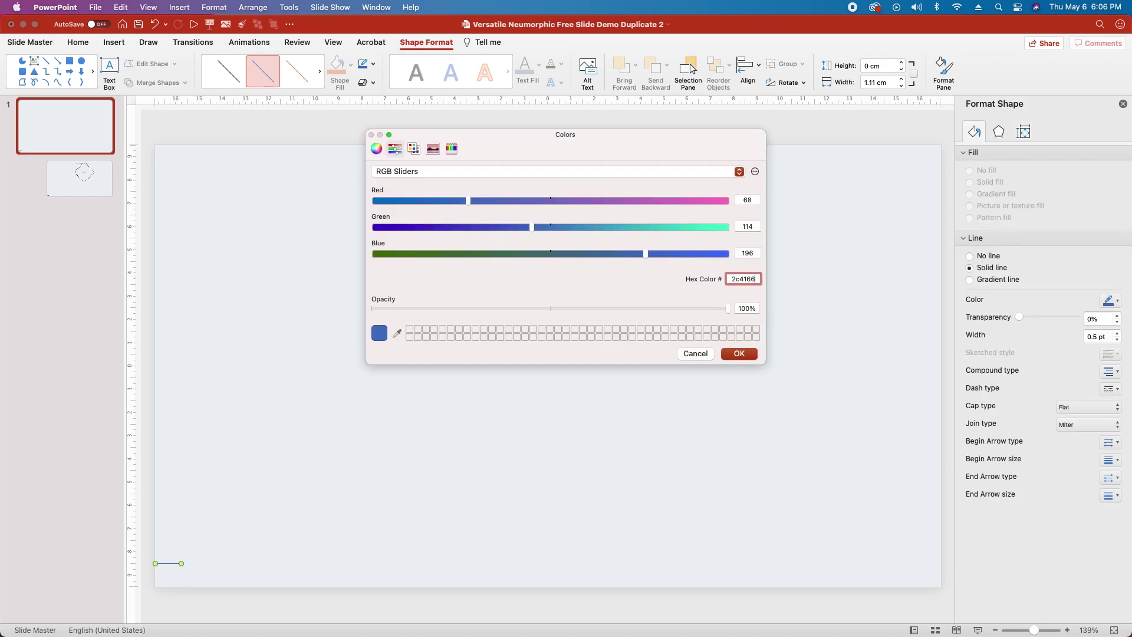
key("Return")
left_click_drag(168, 565, 926, 565)
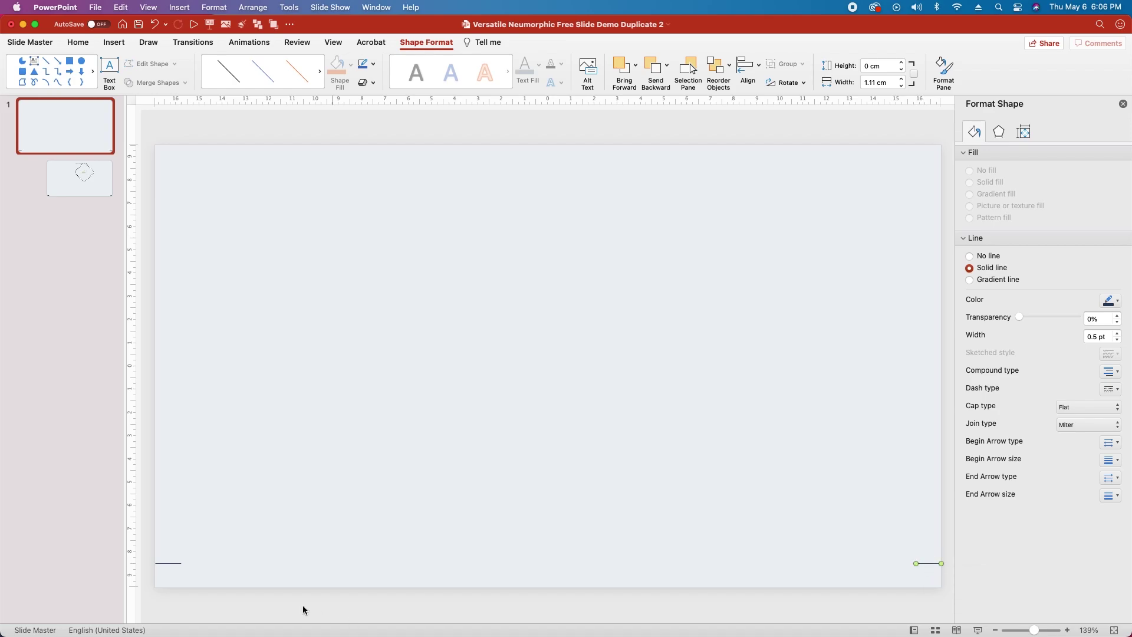
Step: Add a text box reading "2021 // Multiproject presentation" beside the left footer line and move it up level with the line
left_click(207, 564)
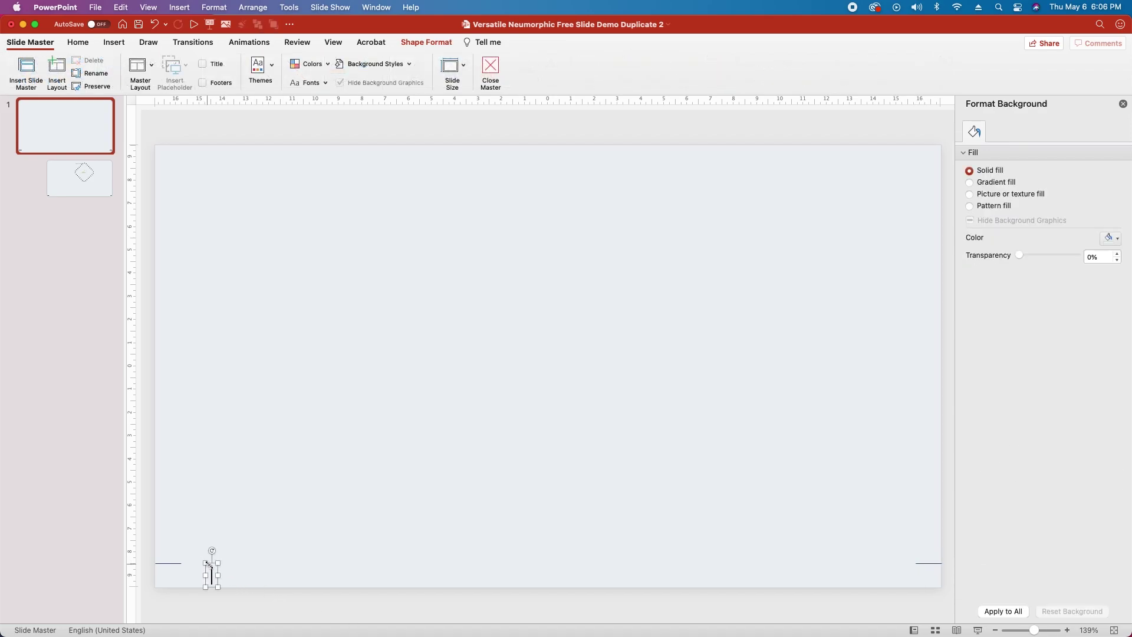
type("2021")
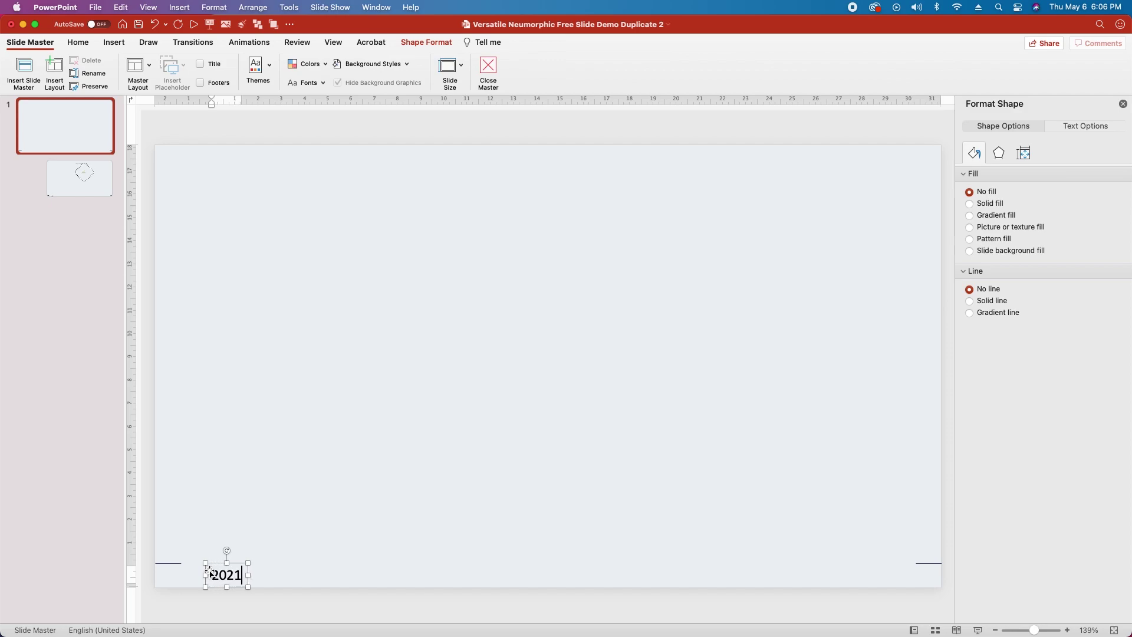
type(" //")
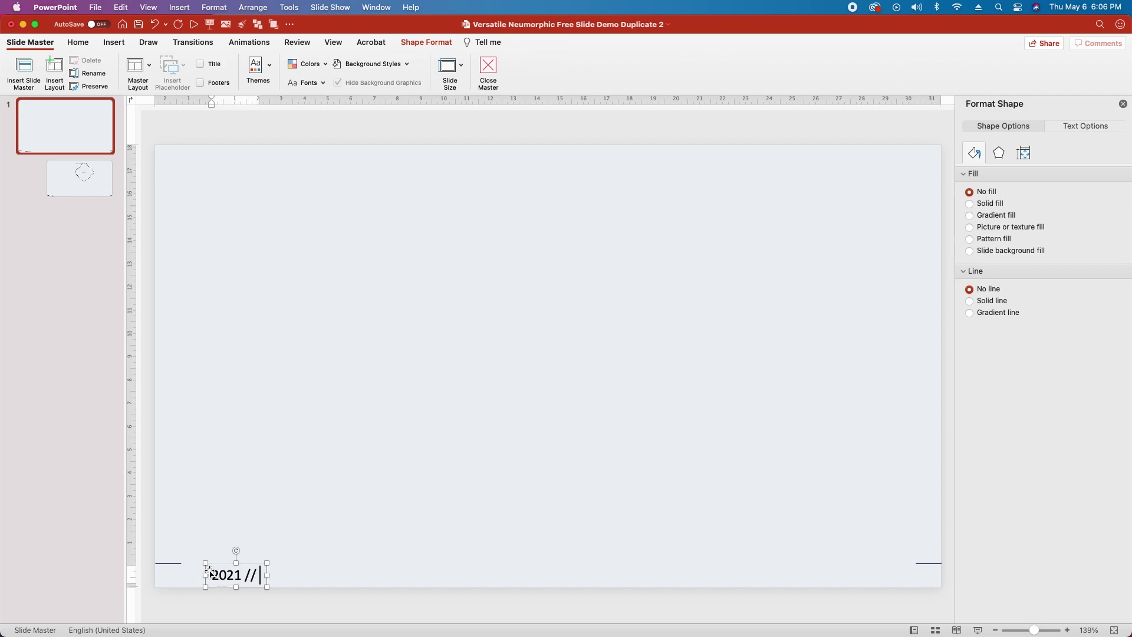
type(" Multiproj")
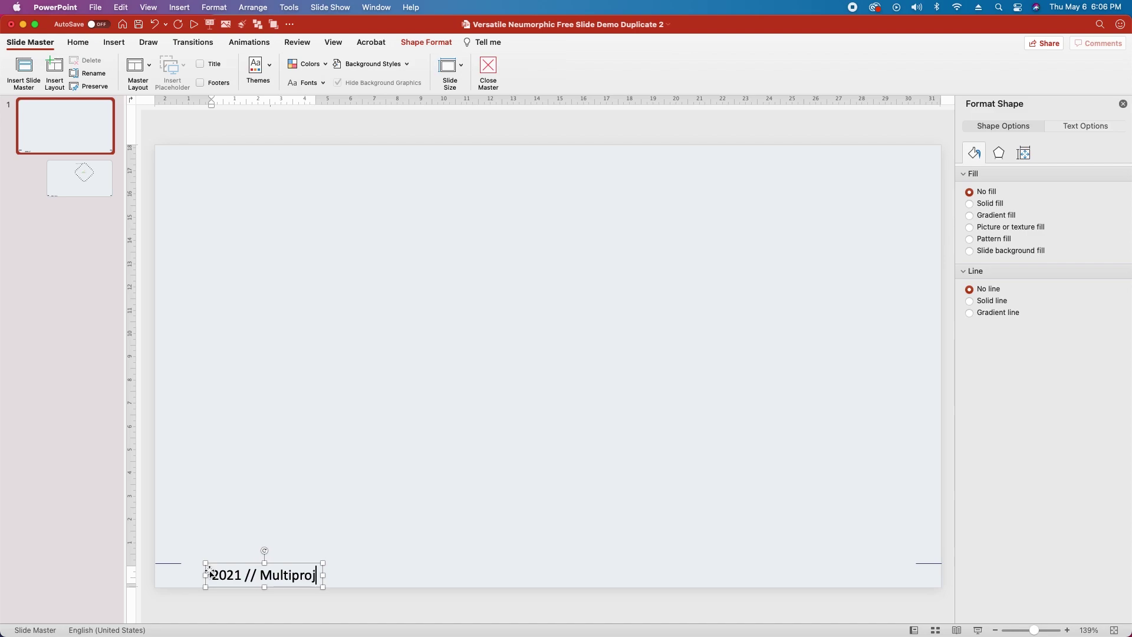
type("ect presentation")
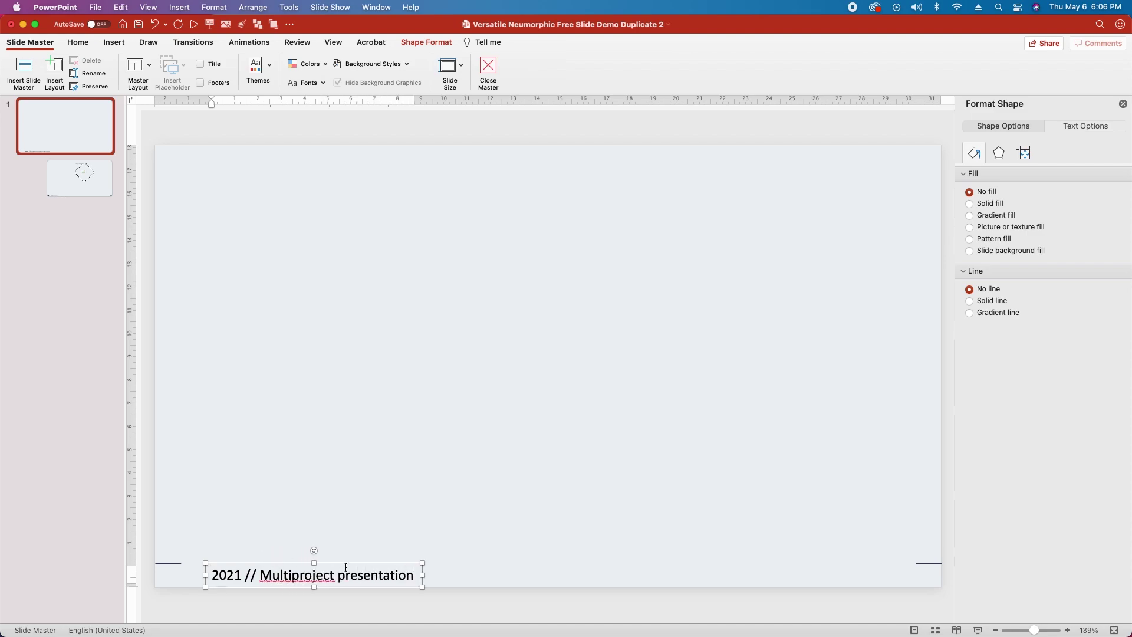
left_click_drag(342, 565, 340, 554)
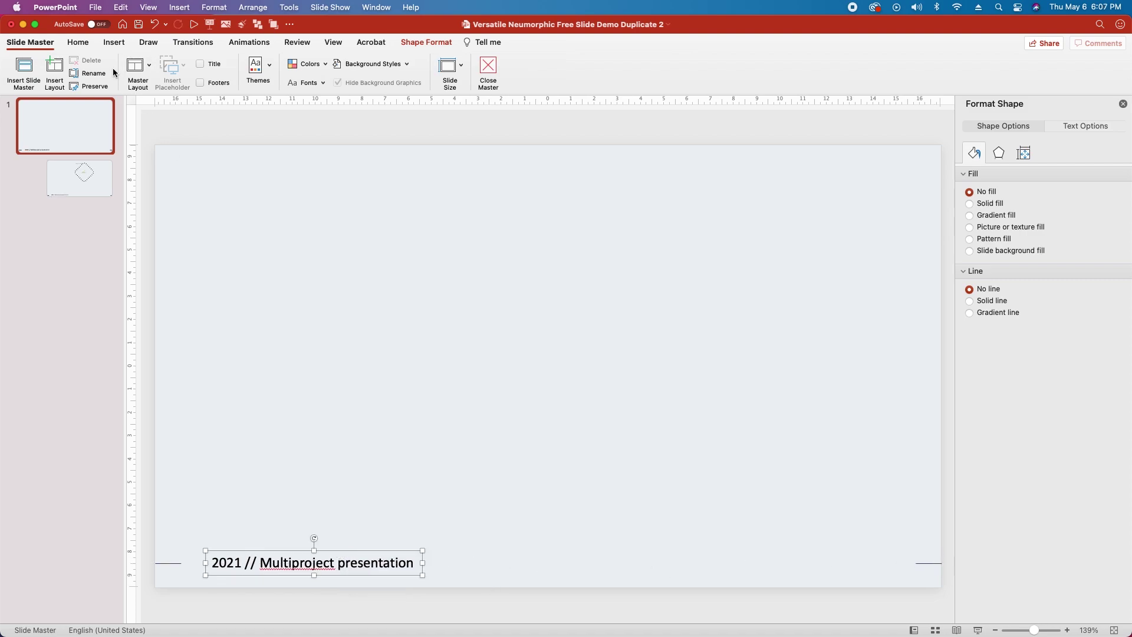
Step: Format the footer text in Open Sans, 10.5 pt, with the recently used dark navy color
left_click(78, 43)
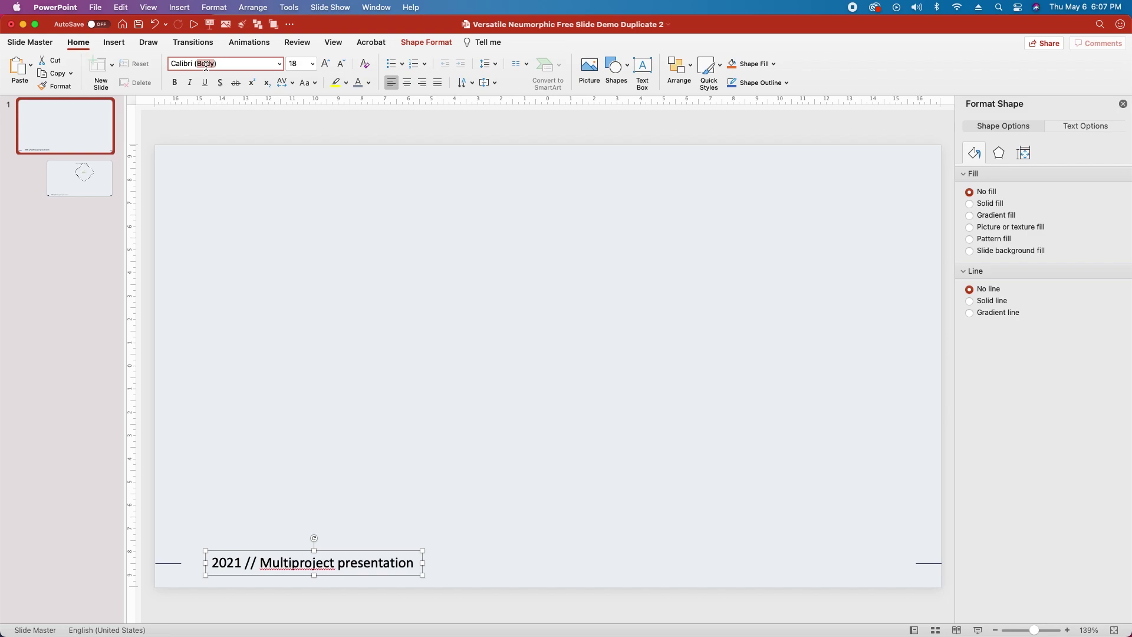
left_click(206, 66)
type("Open Sans")
key("Return")
left_click(296, 62)
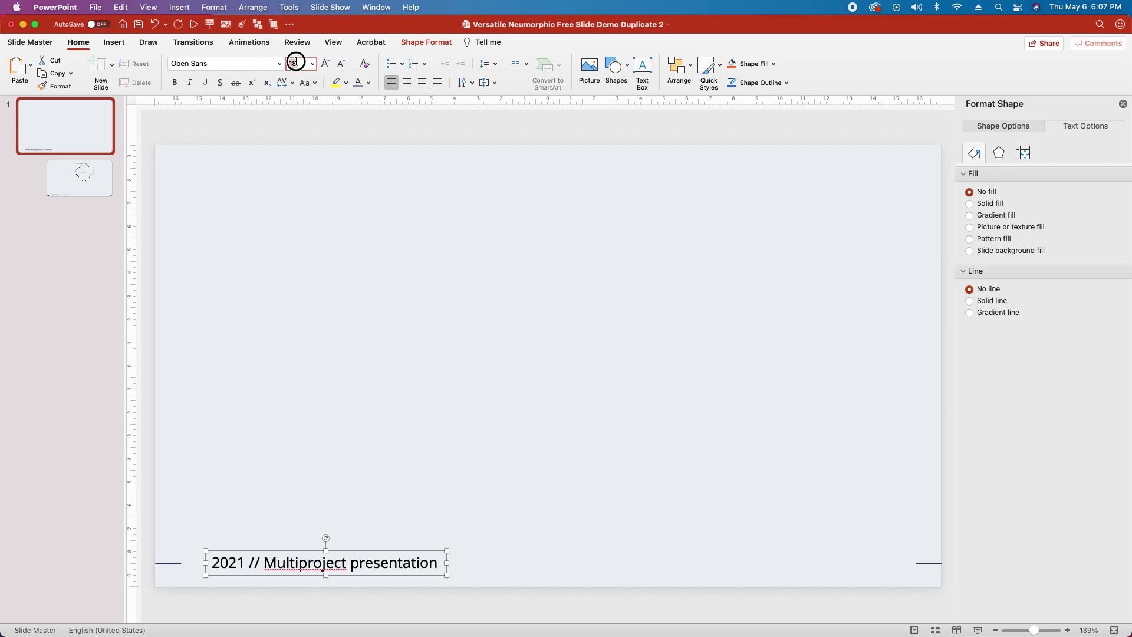
type("10.5")
key("Return")
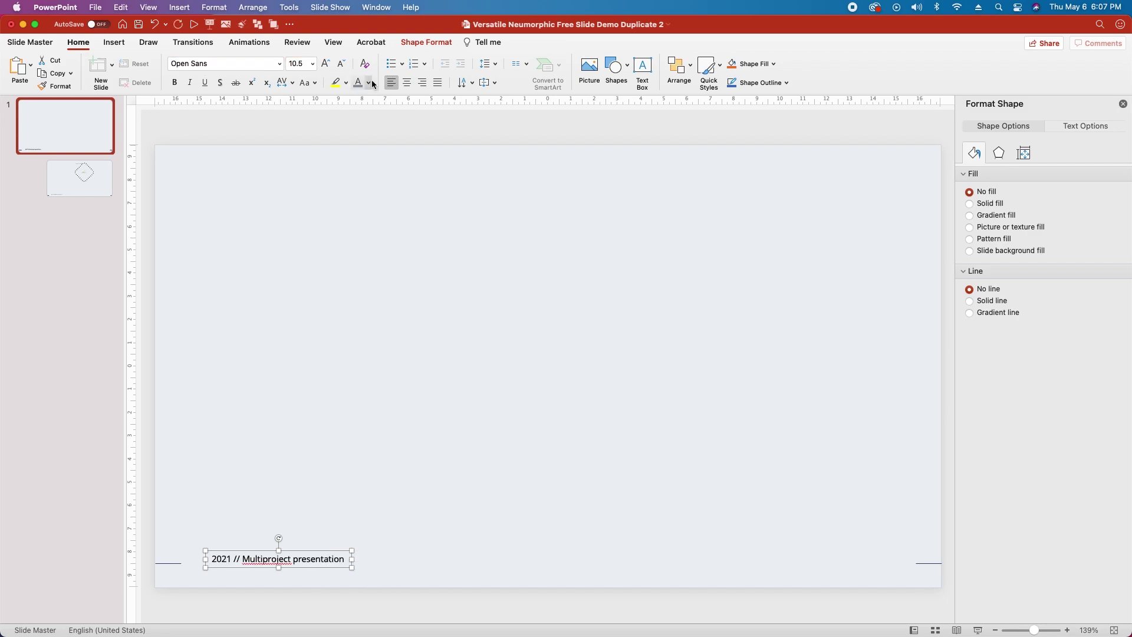
left_click(369, 82)
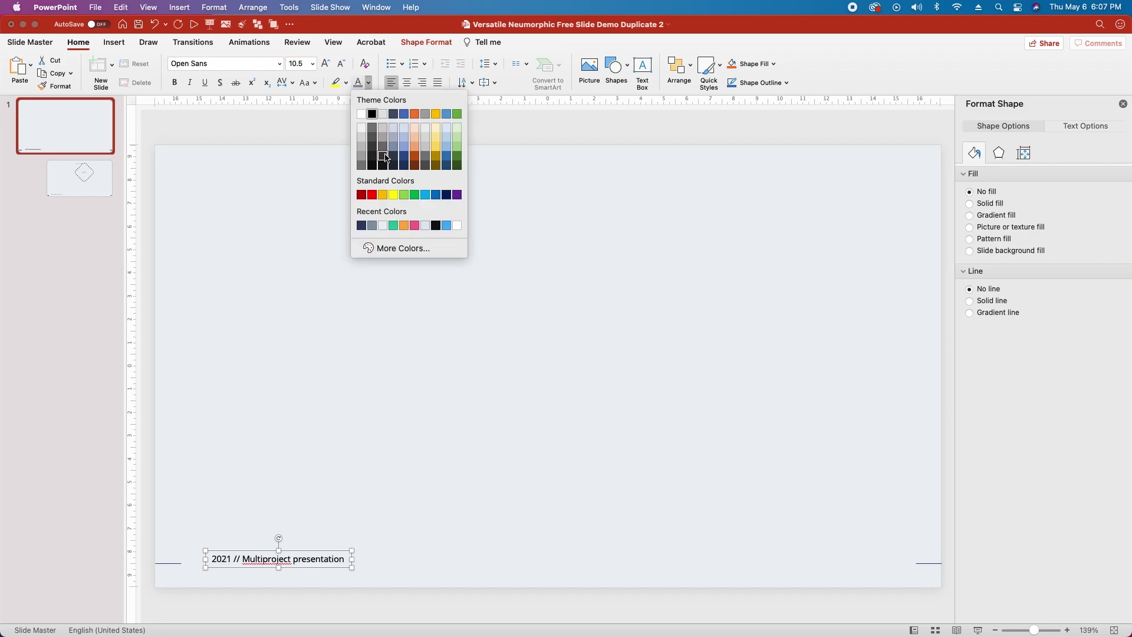
left_click(371, 226)
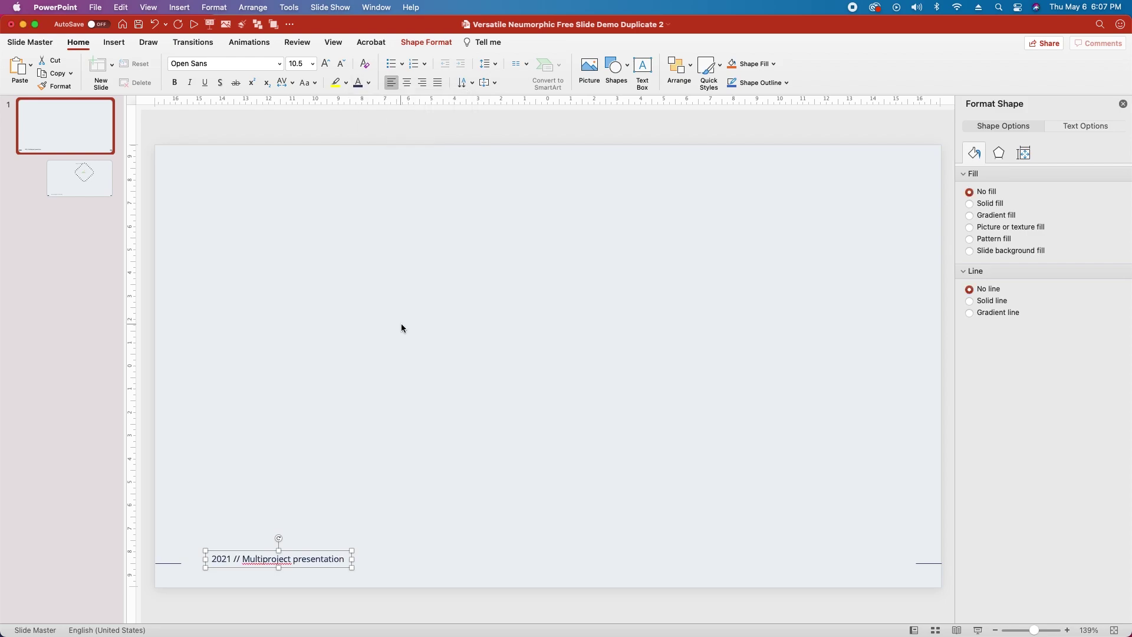
Step: Center the footer text box vertically on the footer line and set its horizontal position to 1.5 cm
left_click_drag(317, 552, 317, 556)
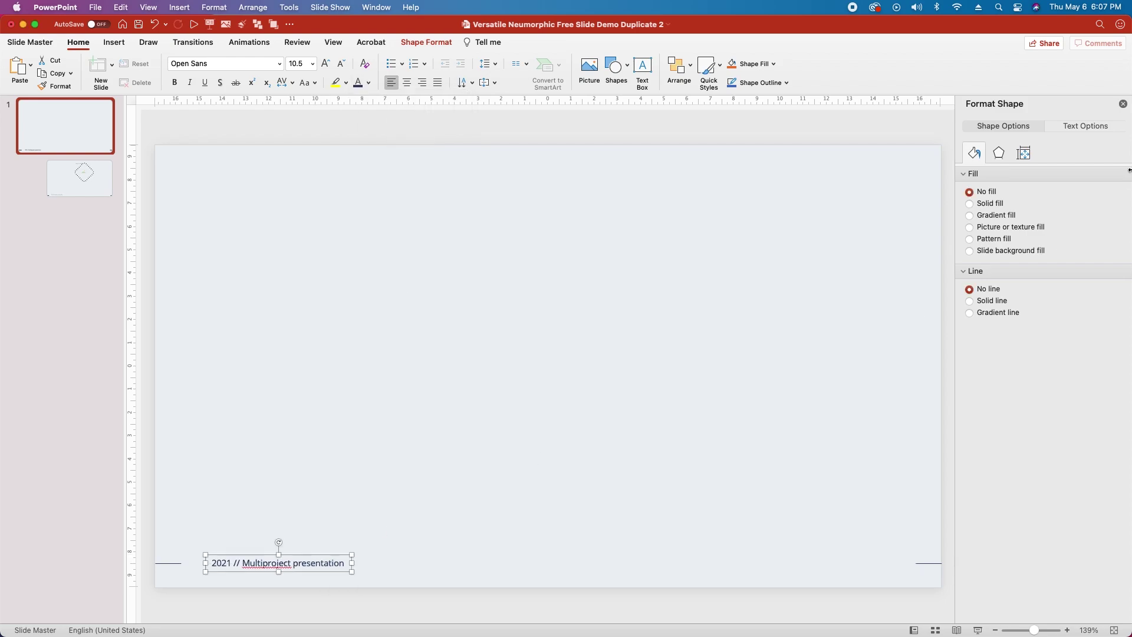
left_click(1023, 154)
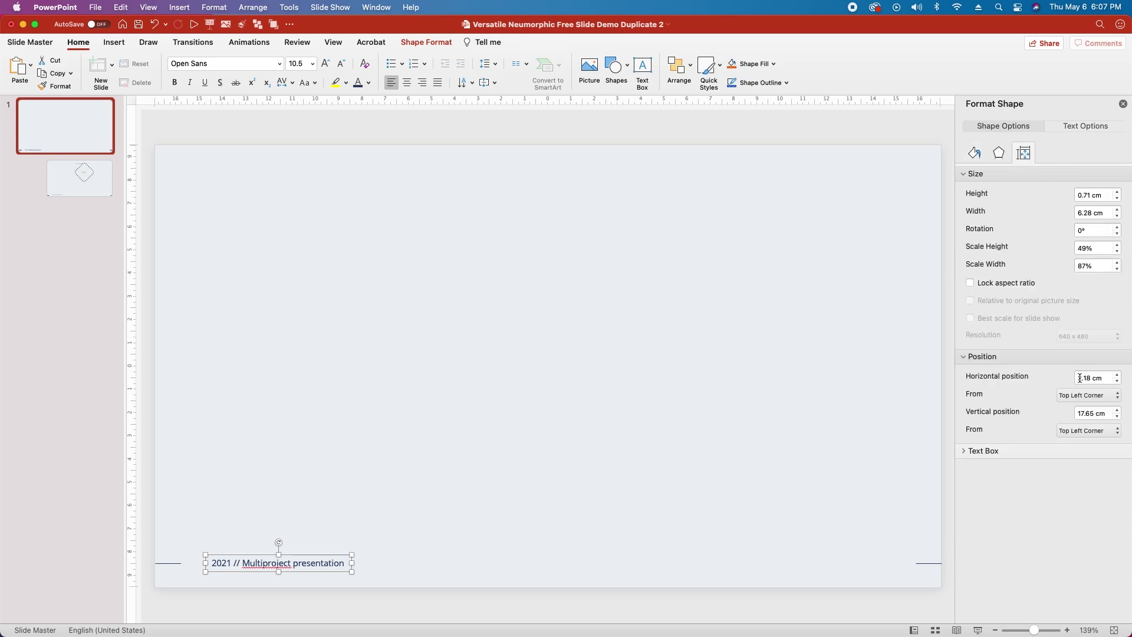
left_click(1085, 377)
key("super+a")
type("1.5")
key("Return")
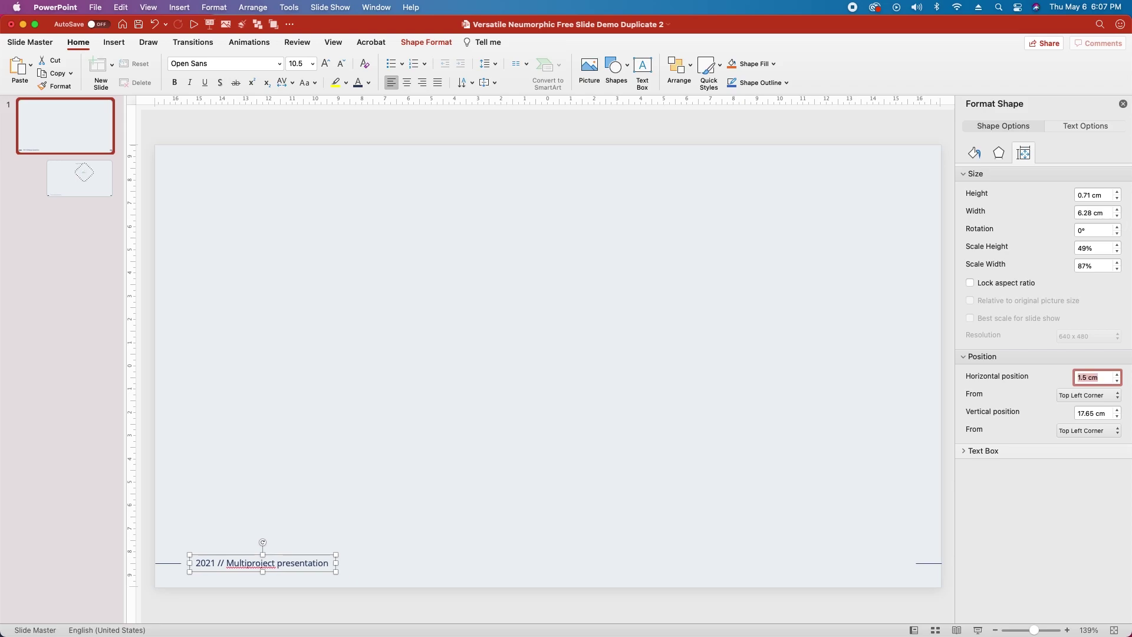
Step: Set the footer text's fill transparency to 60% and fade the short footer lines to match
left_click(975, 155)
left_click(1091, 125)
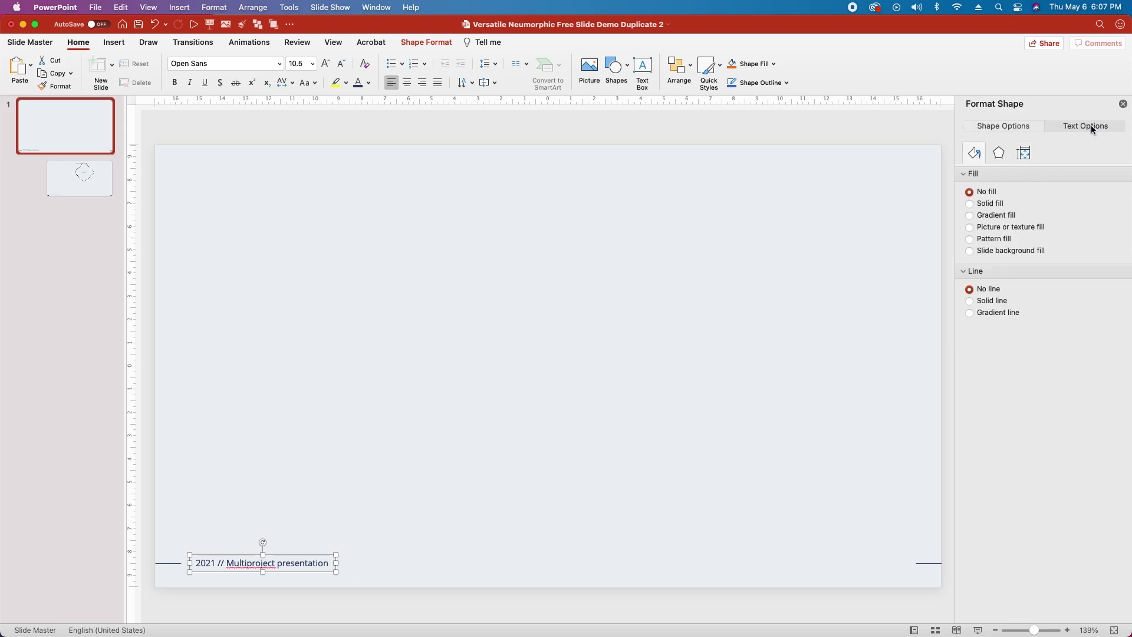
left_click(1055, 277)
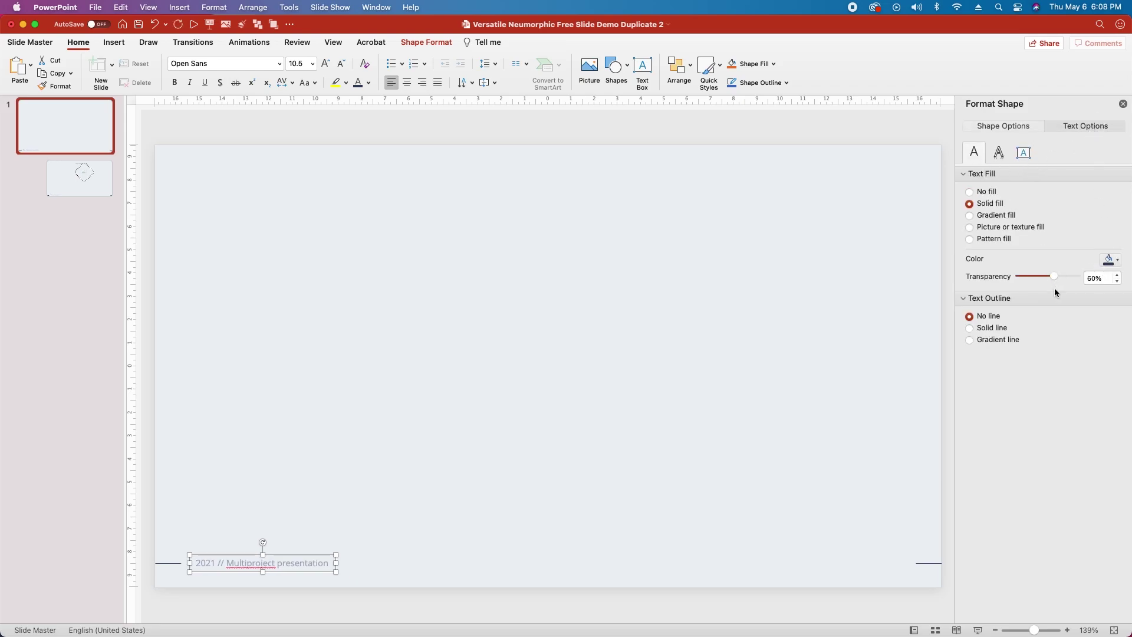
left_click(176, 565)
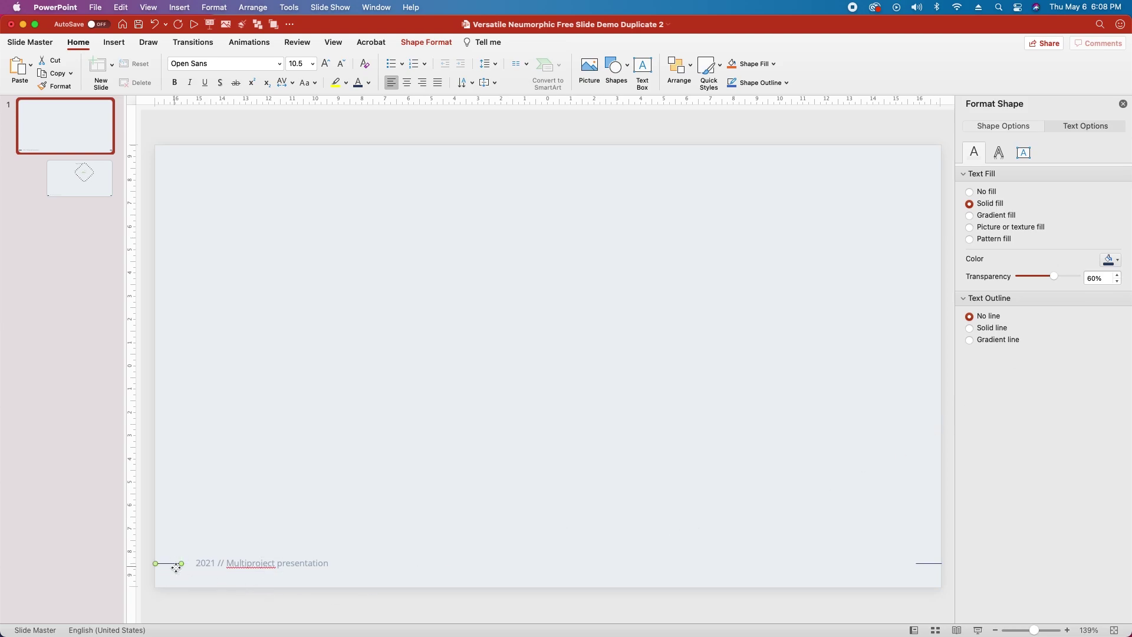
Step: Apply Loose character spacing to the whole footer text
left_click(252, 563)
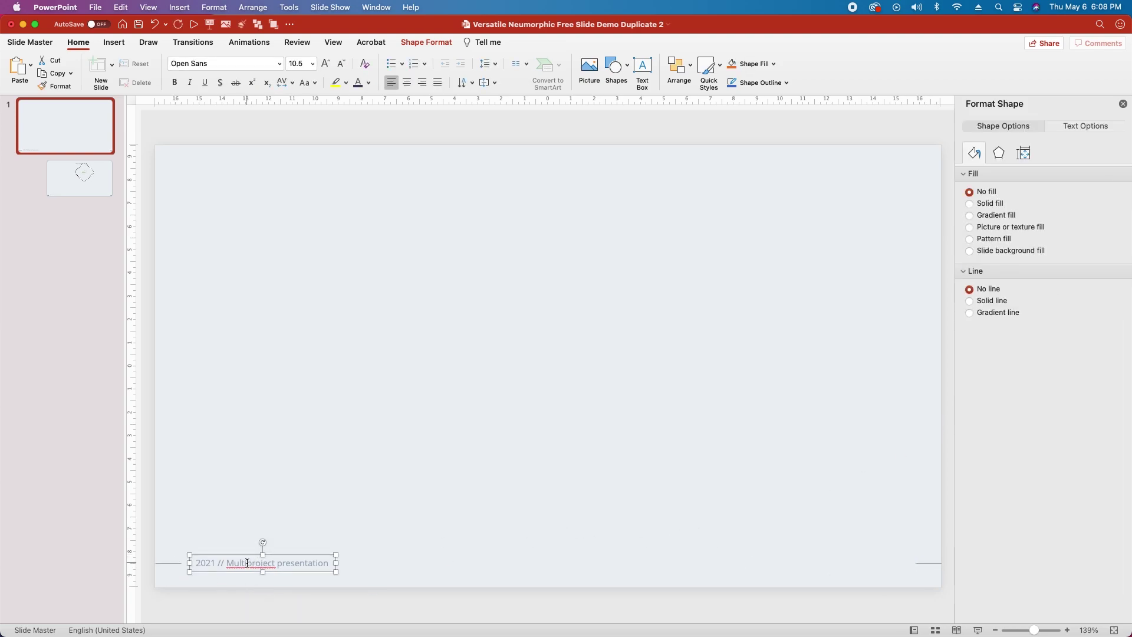
triple_click(245, 563)
left_click(283, 86)
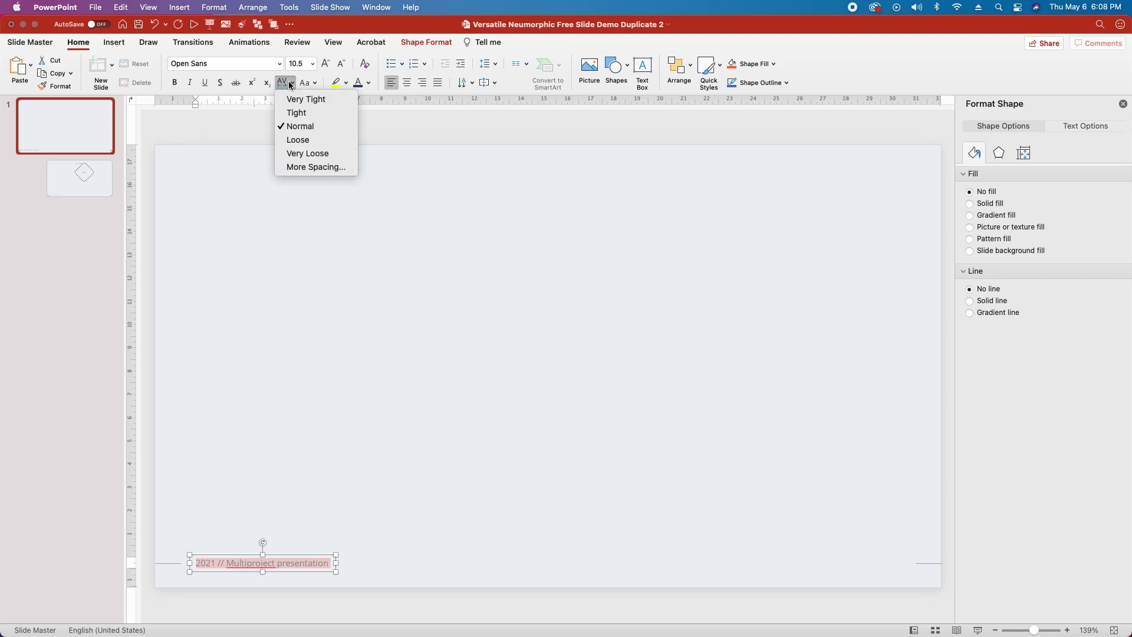
left_click(292, 138)
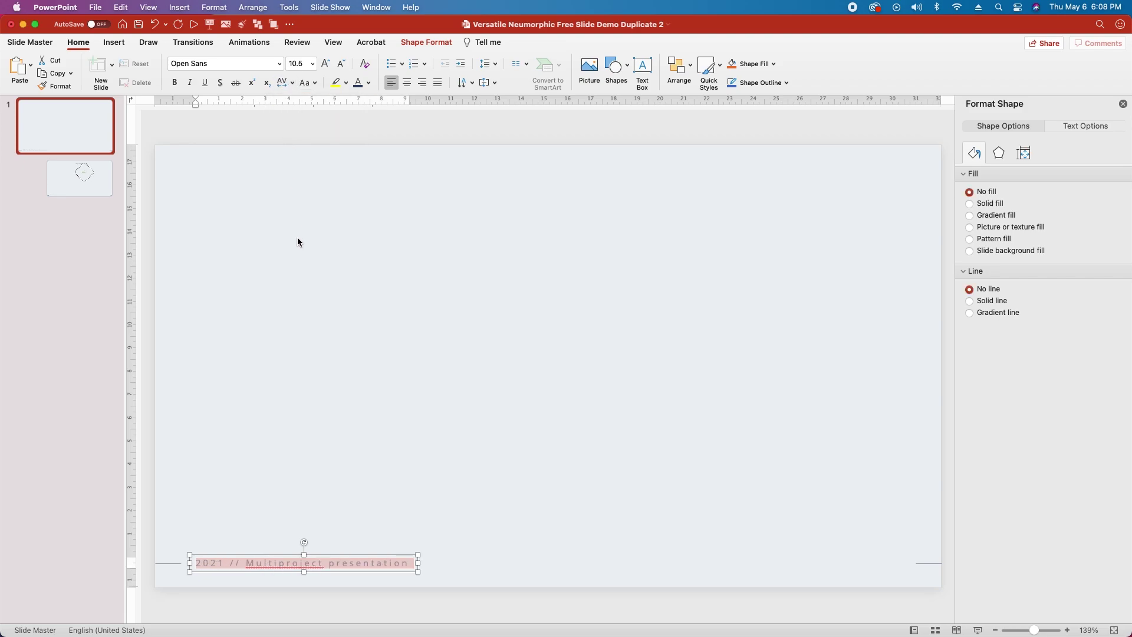
Step: Add the page number placeholder to the slide master
left_click(19, 43)
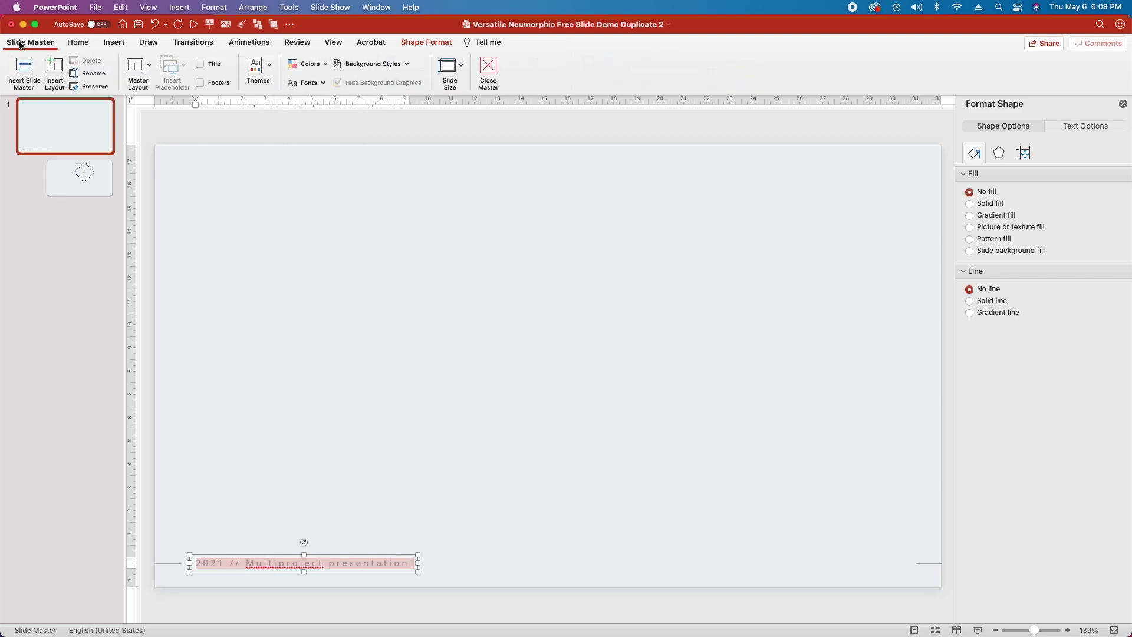
left_click(150, 69)
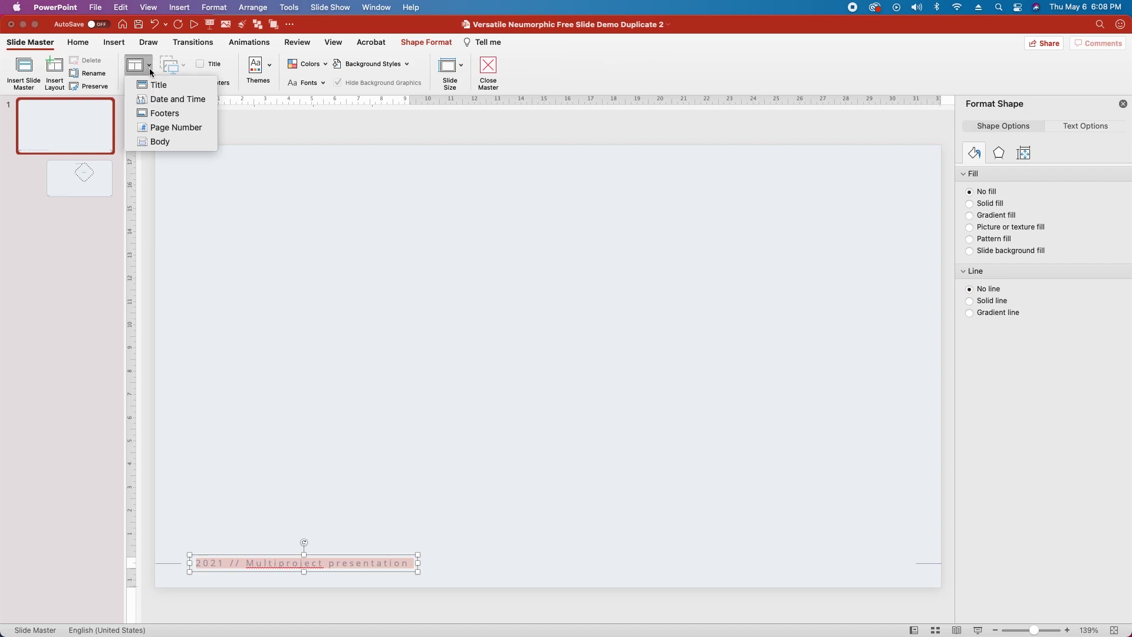
left_click(167, 129)
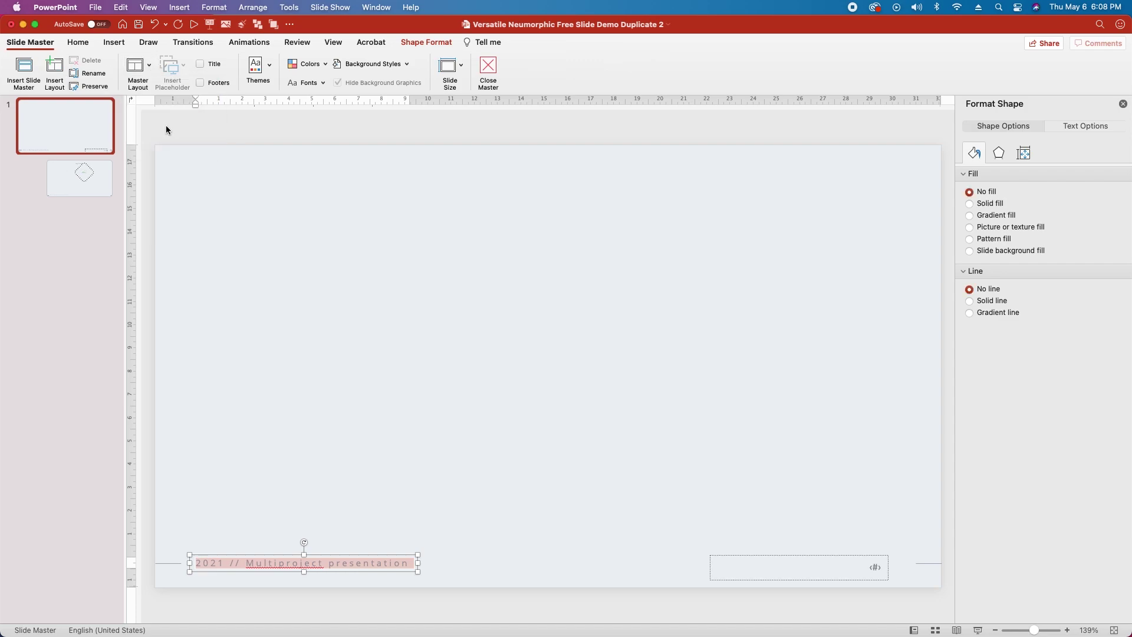
Step: Format the page number placeholder in Open Sans, 10.5 pt, with the recently used dark navy color
left_click(796, 556)
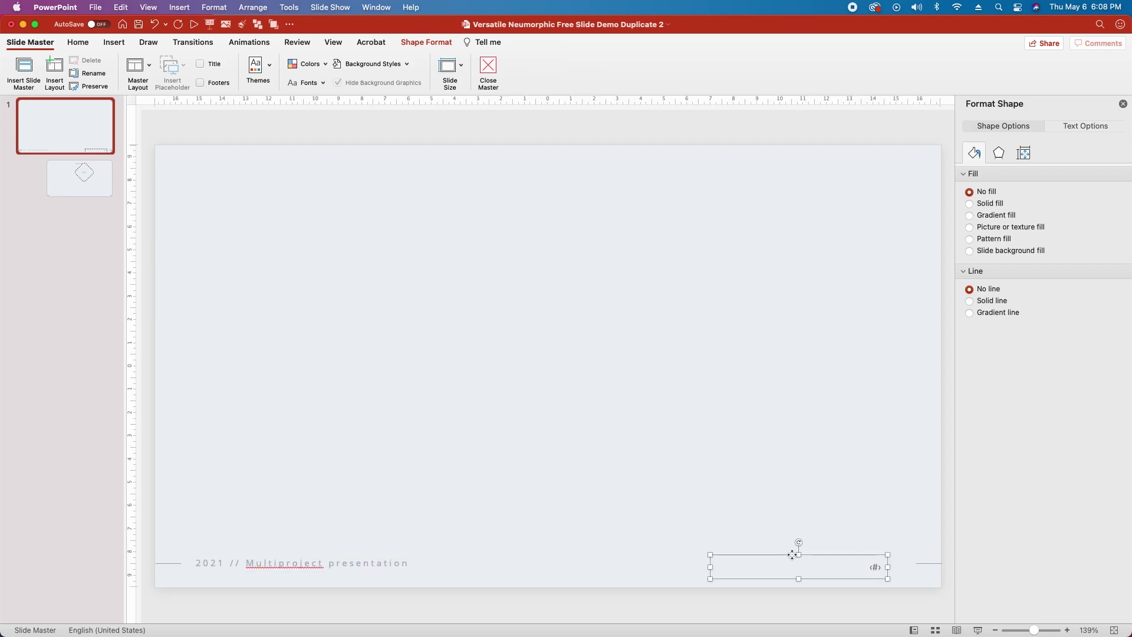
left_click(78, 42)
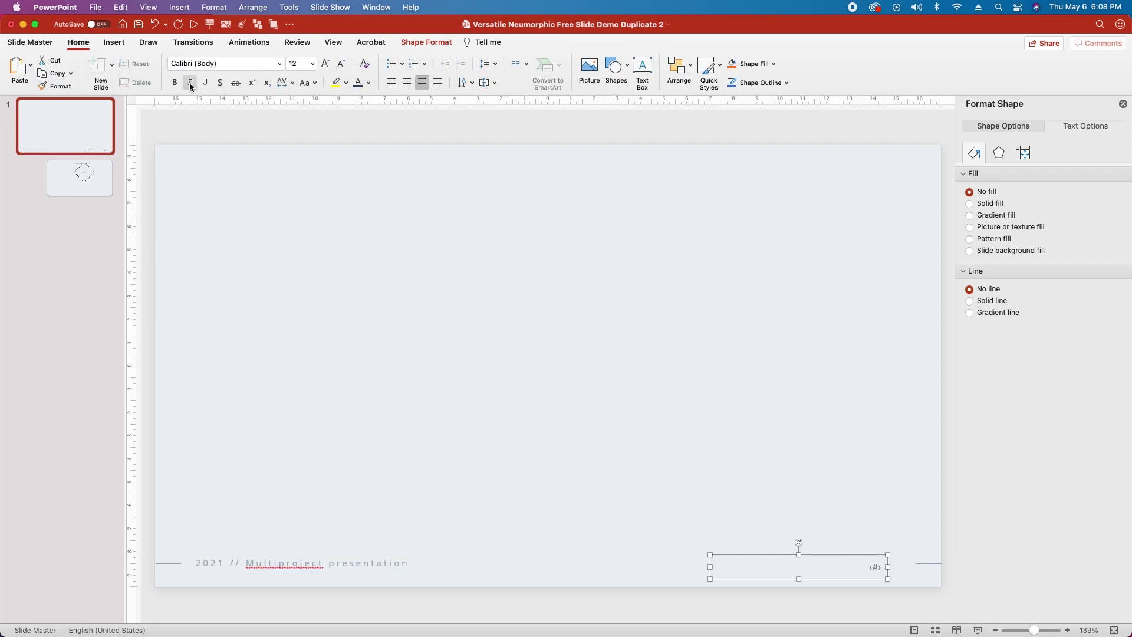
left_click(203, 63)
type("Open Sans")
key("Tab")
type("10")
key("Return")
left_click(369, 83)
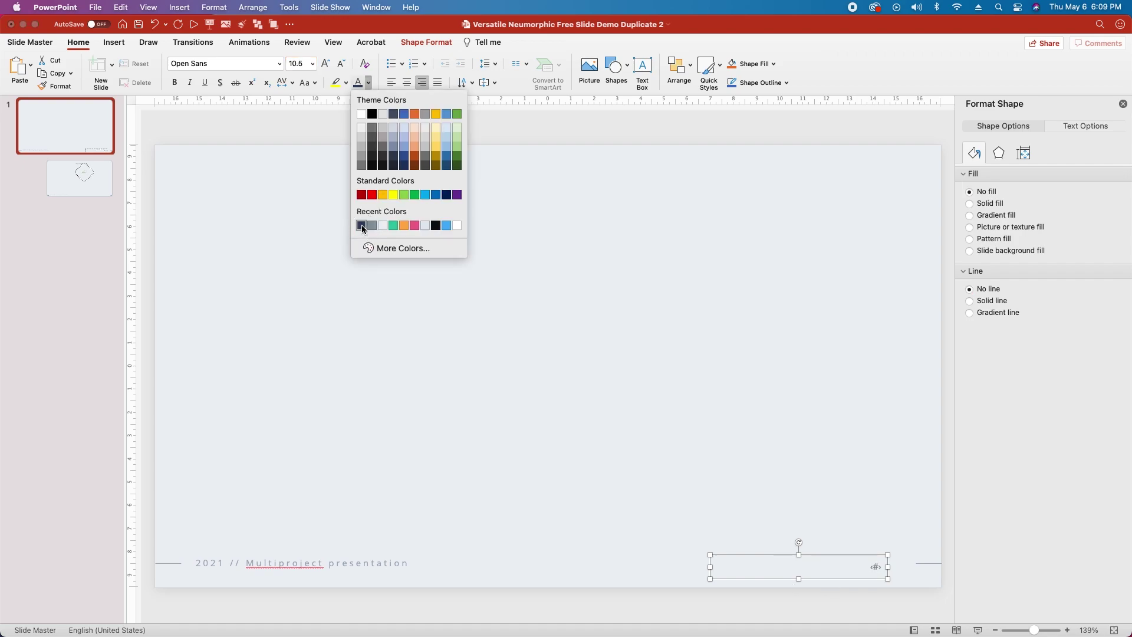
left_click(362, 230)
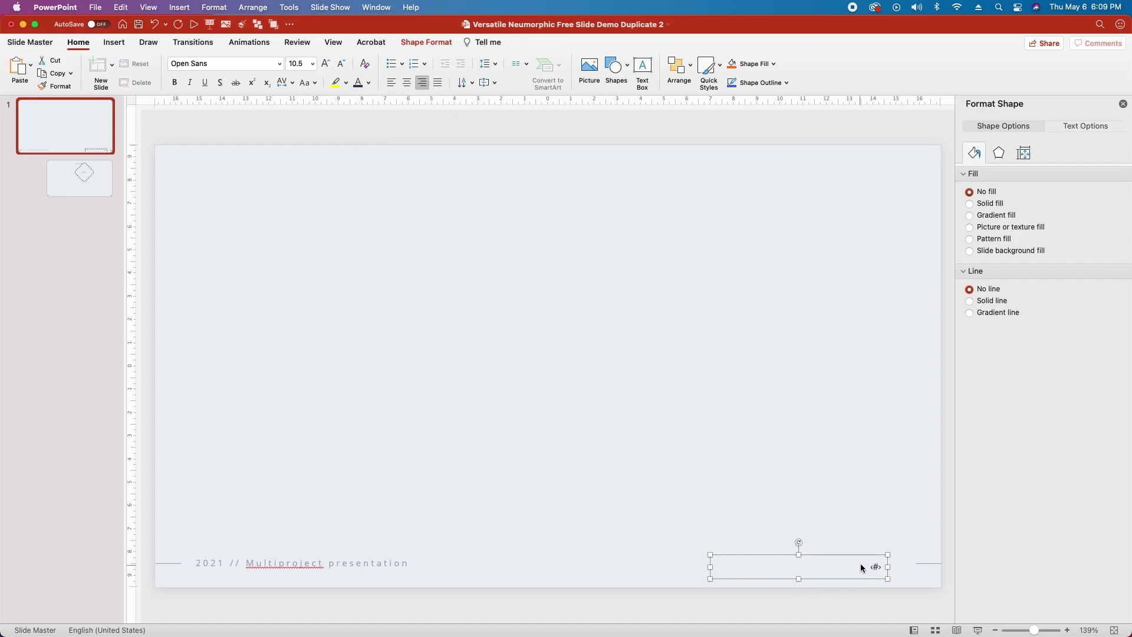
Step: Level the page number placeholder with the footer lines and set its horizontal position to 24.5 cm
left_click_drag(862, 555, 862, 552)
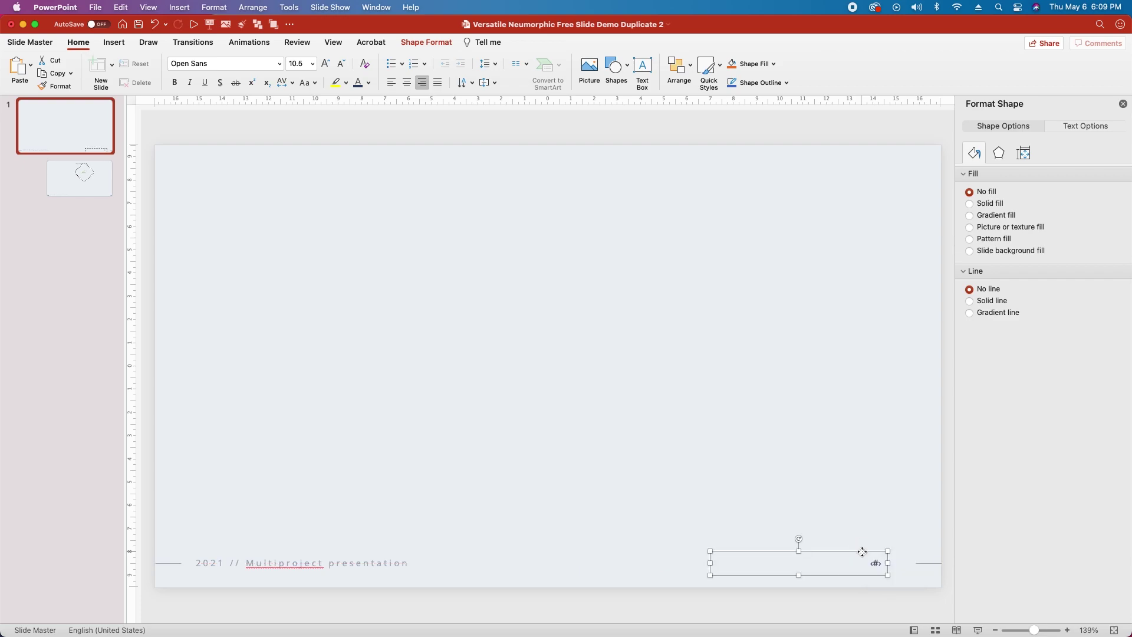
left_click(1024, 154)
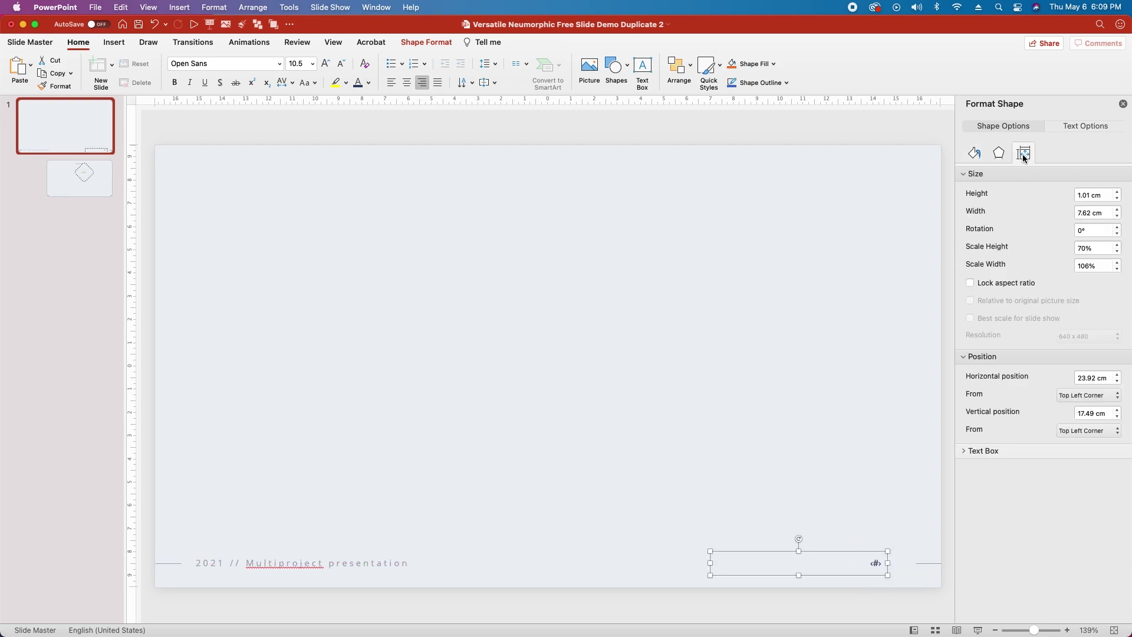
double_click(1086, 378)
type("24.5")
key("Return")
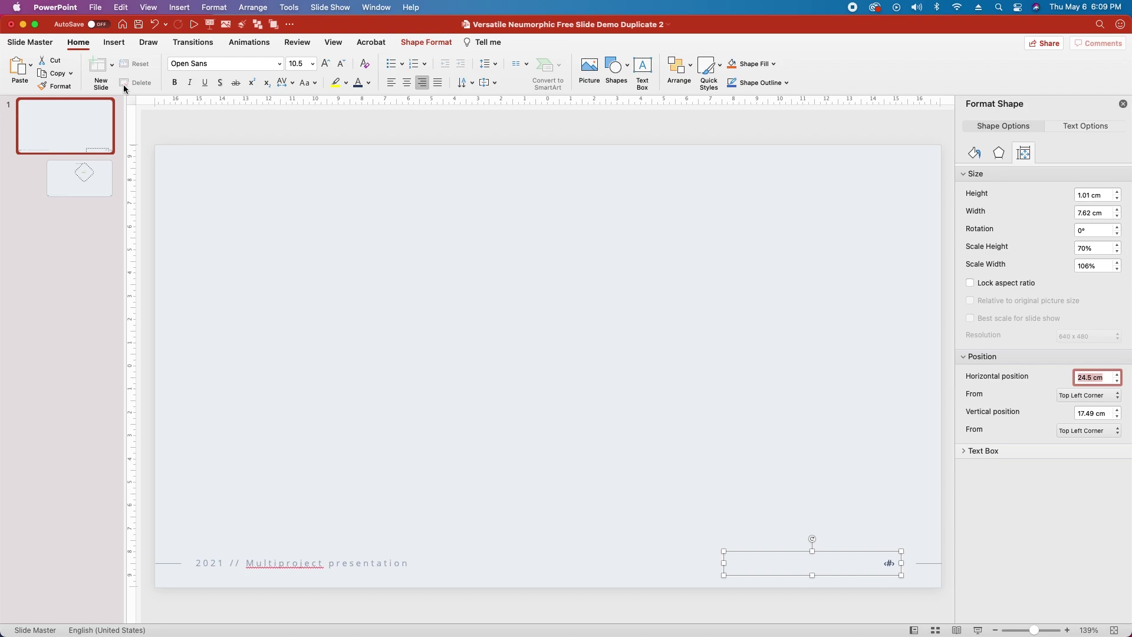
Step: Enable Footers on the image placeholder layout so it carries the page number
left_click(29, 41)
left_click(102, 191)
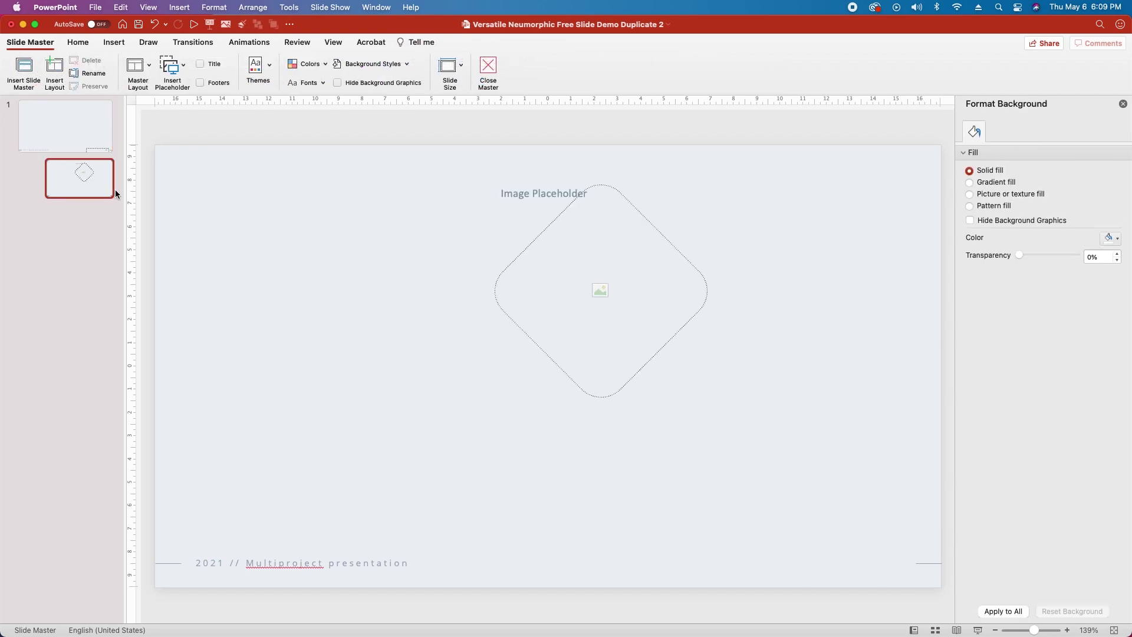
left_click(200, 84)
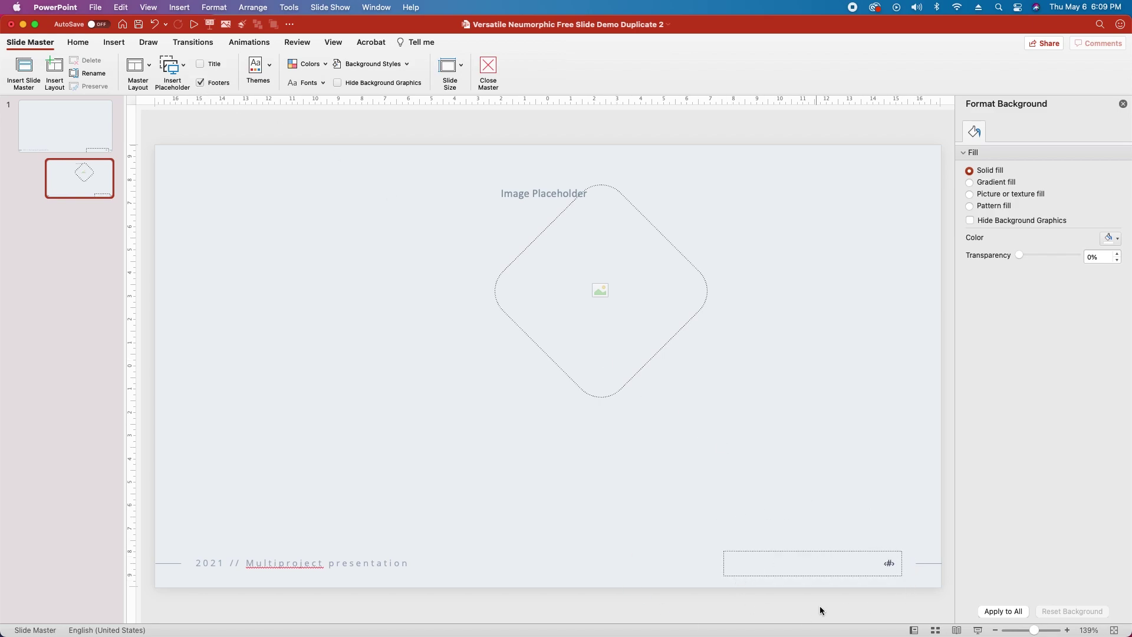
Step: Close the slide master and reapply the Image Placeholder layout to the slide
left_click(489, 69)
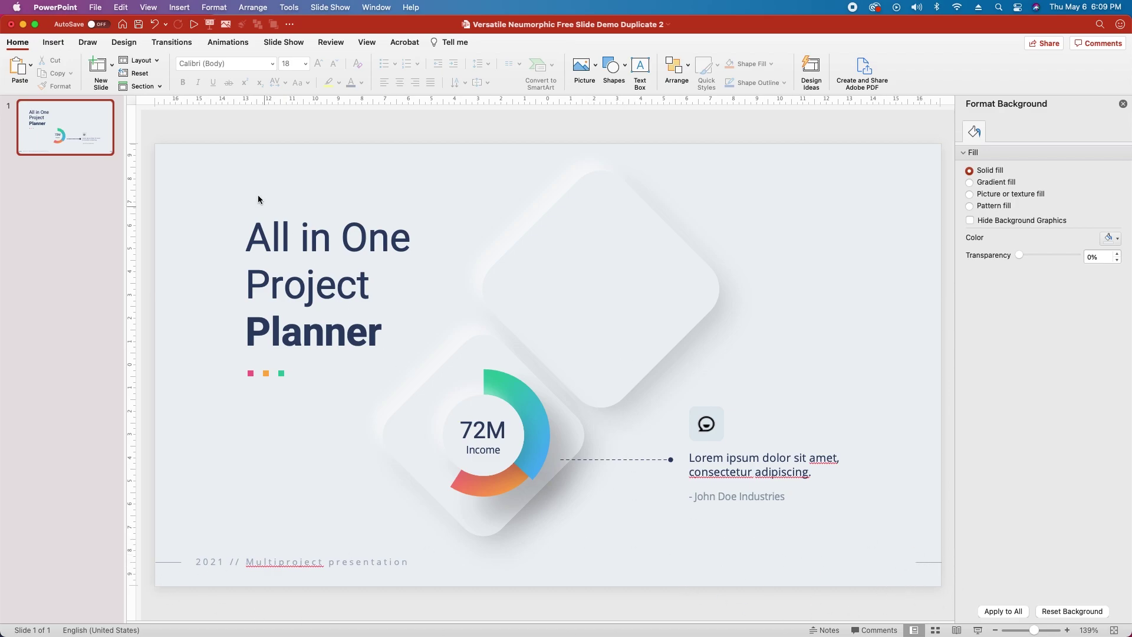
left_click(155, 61)
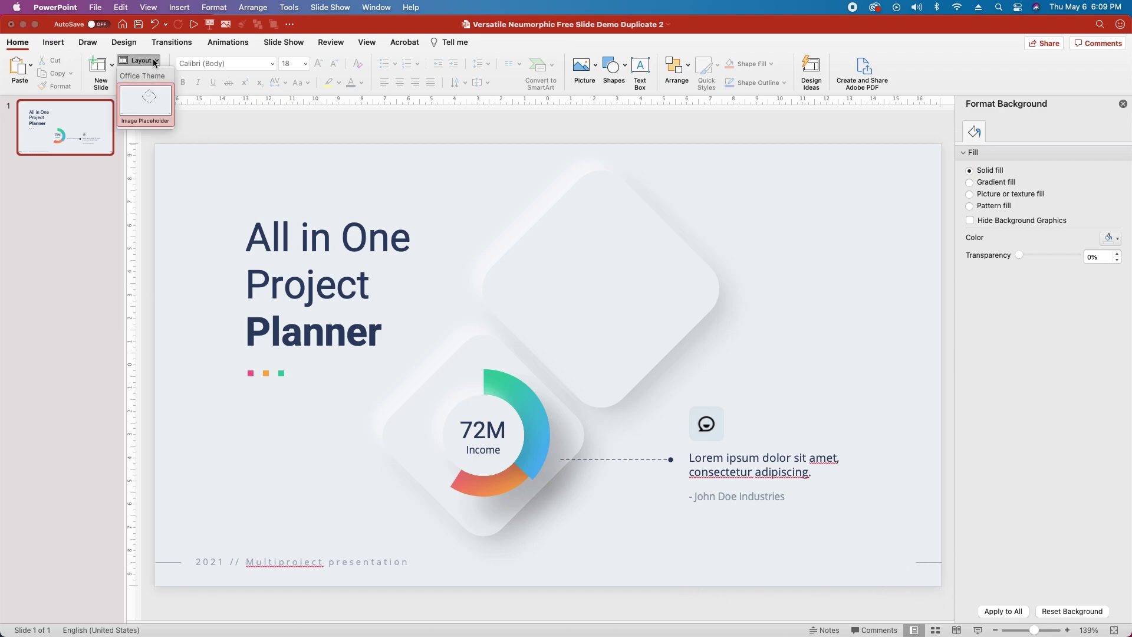
left_click(147, 114)
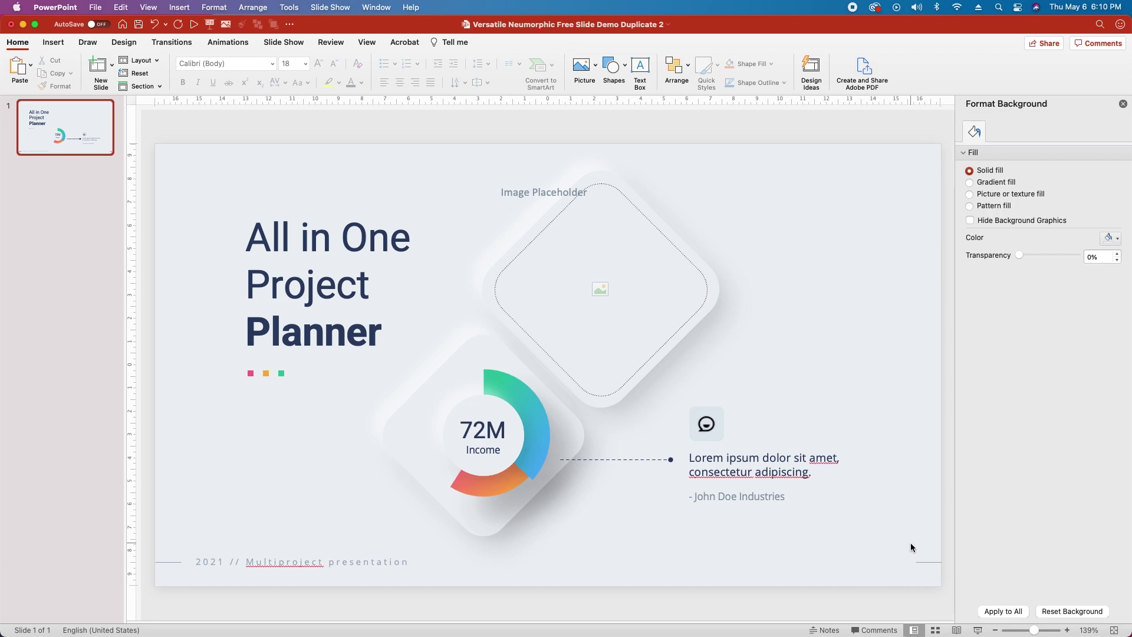
Step: Turn on the slide number in the header and footer settings and apply it to all slides
left_click(53, 42)
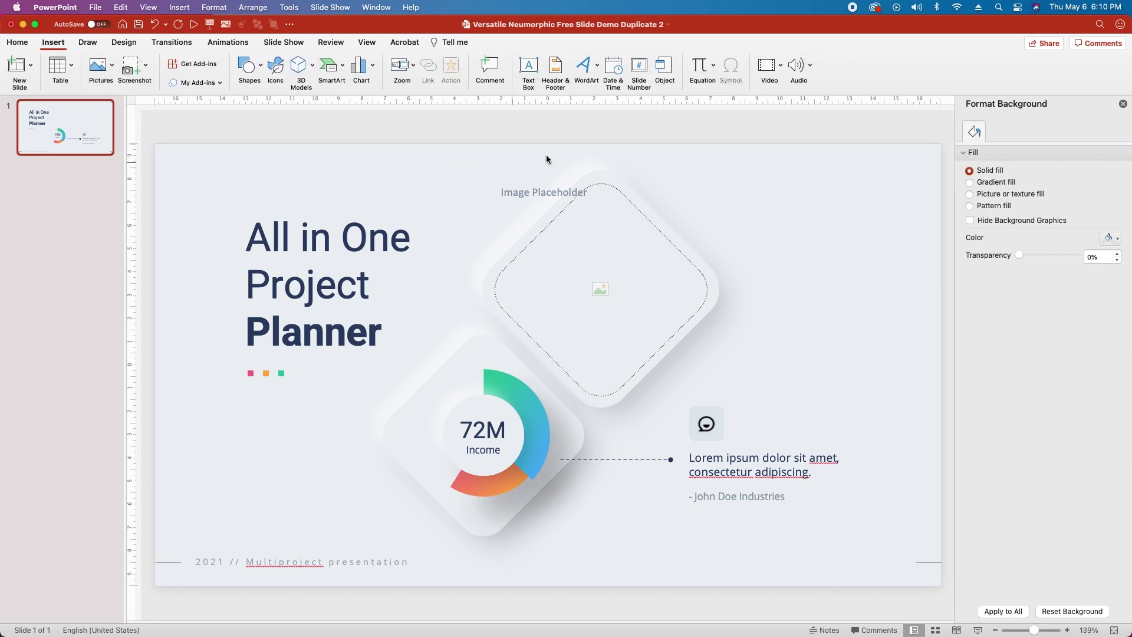
left_click(563, 72)
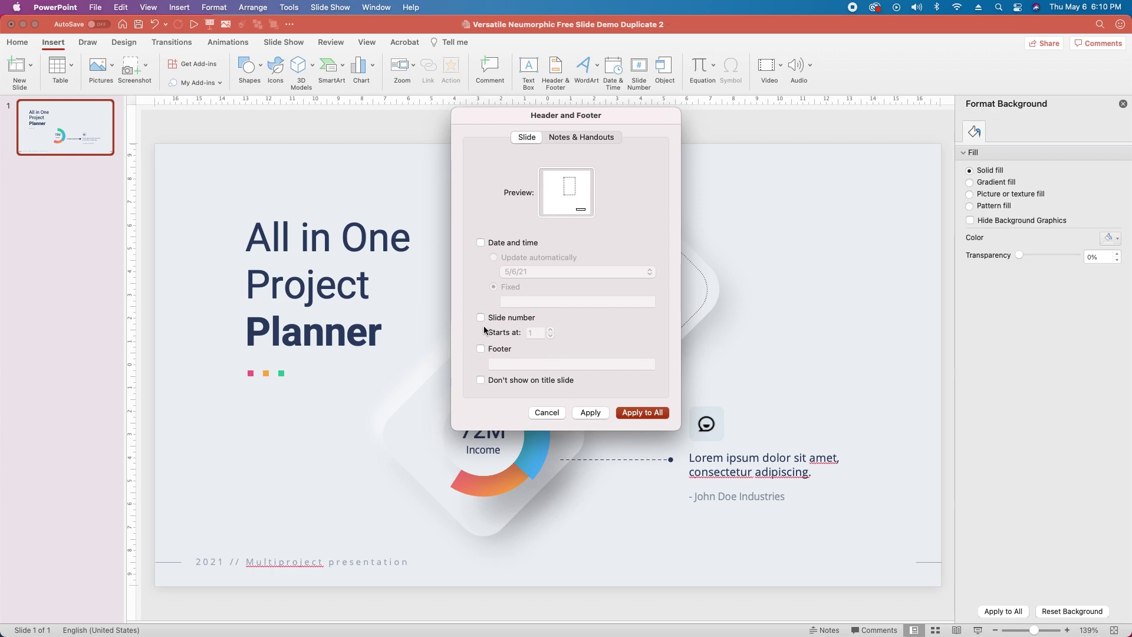
left_click(480, 318)
left_click(638, 413)
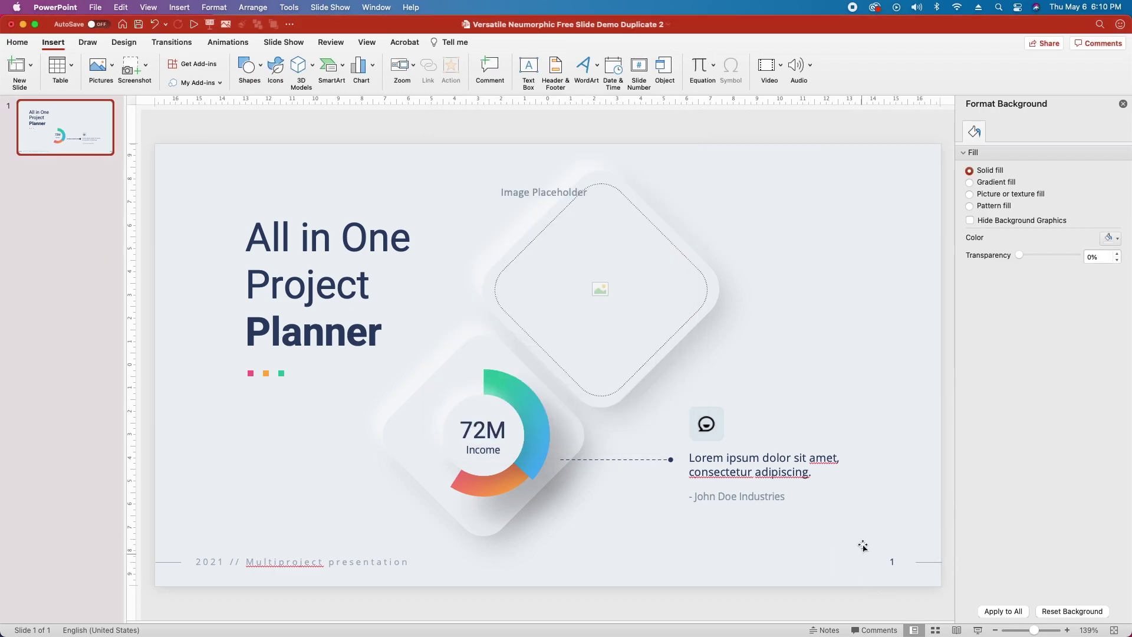
Step: Open the animation list and apply the Spinner entrance effect to the pink square below the title
left_click(227, 42)
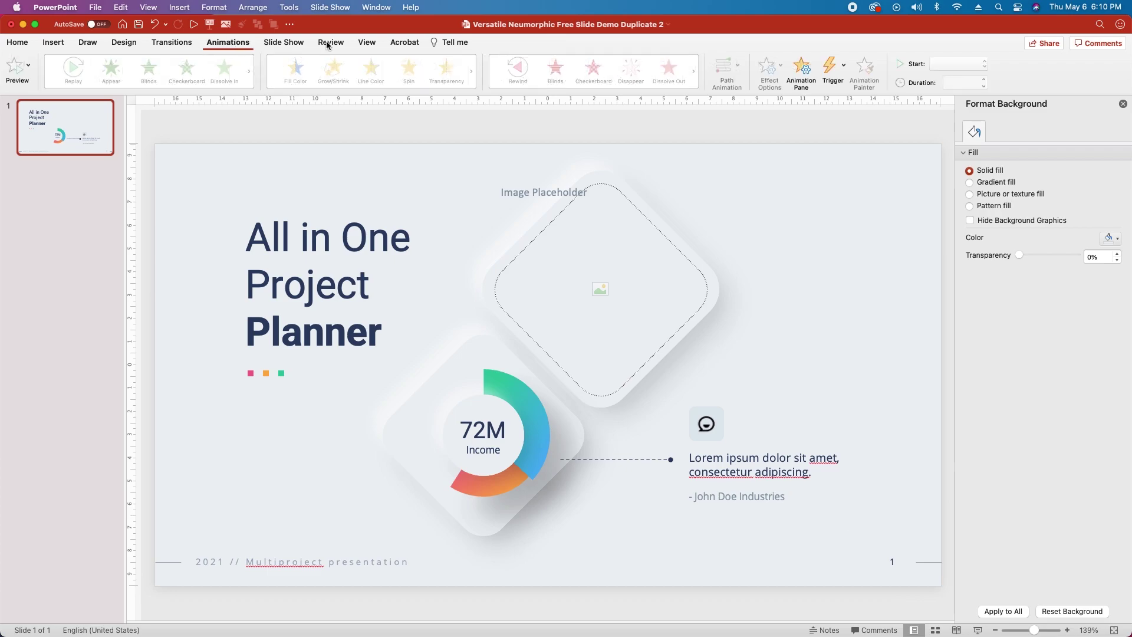
left_click(809, 71)
left_click(251, 374)
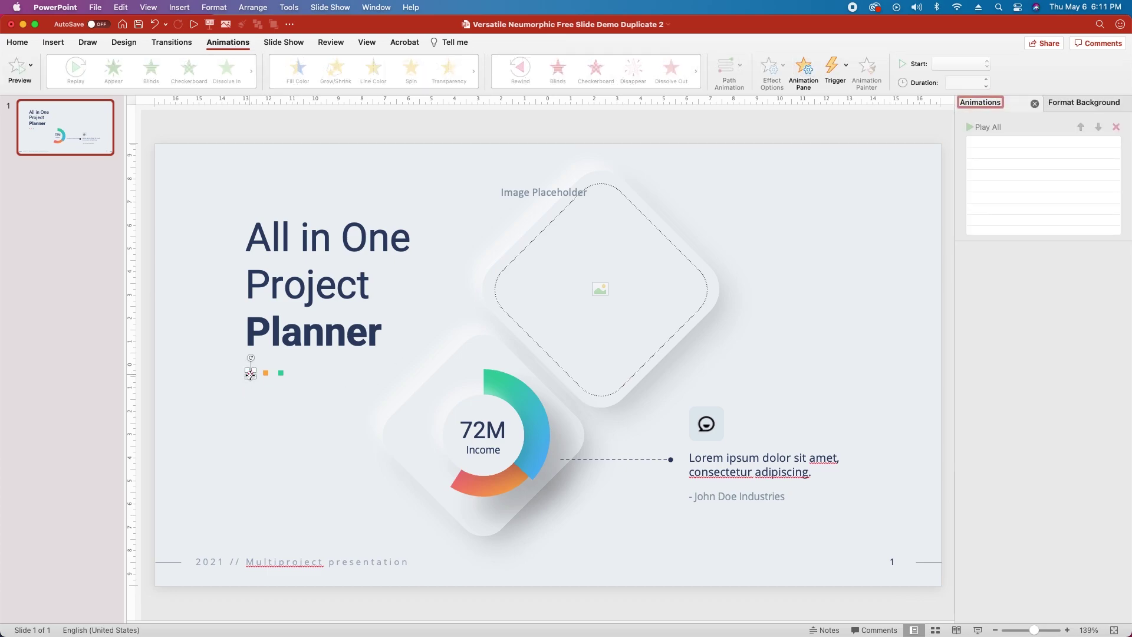
left_click(253, 73)
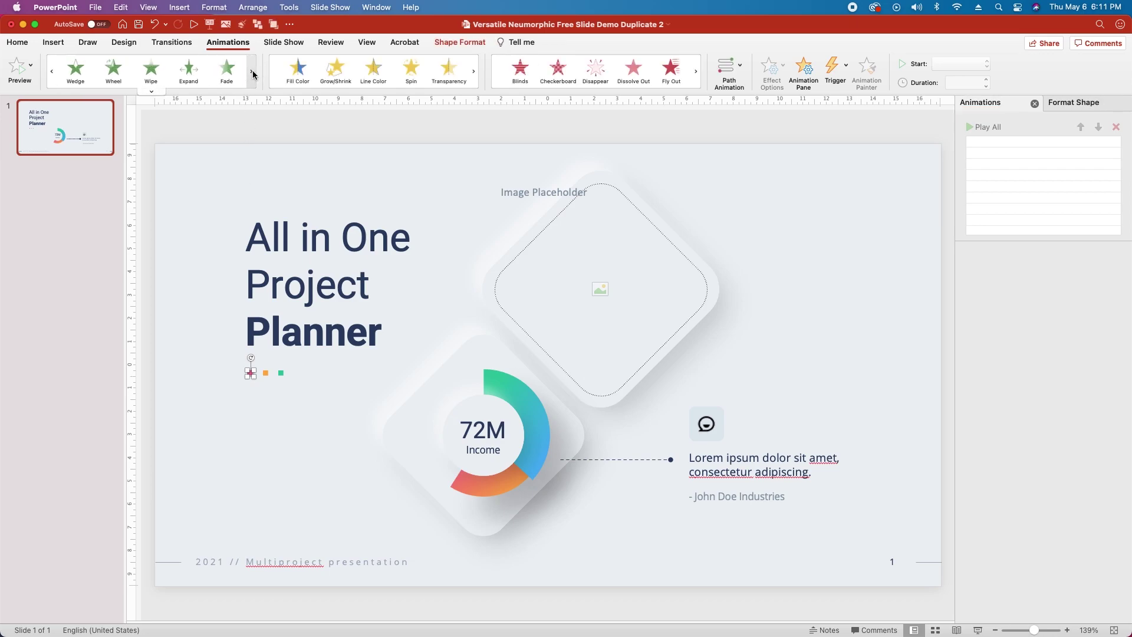
left_click(253, 73)
left_click(114, 70)
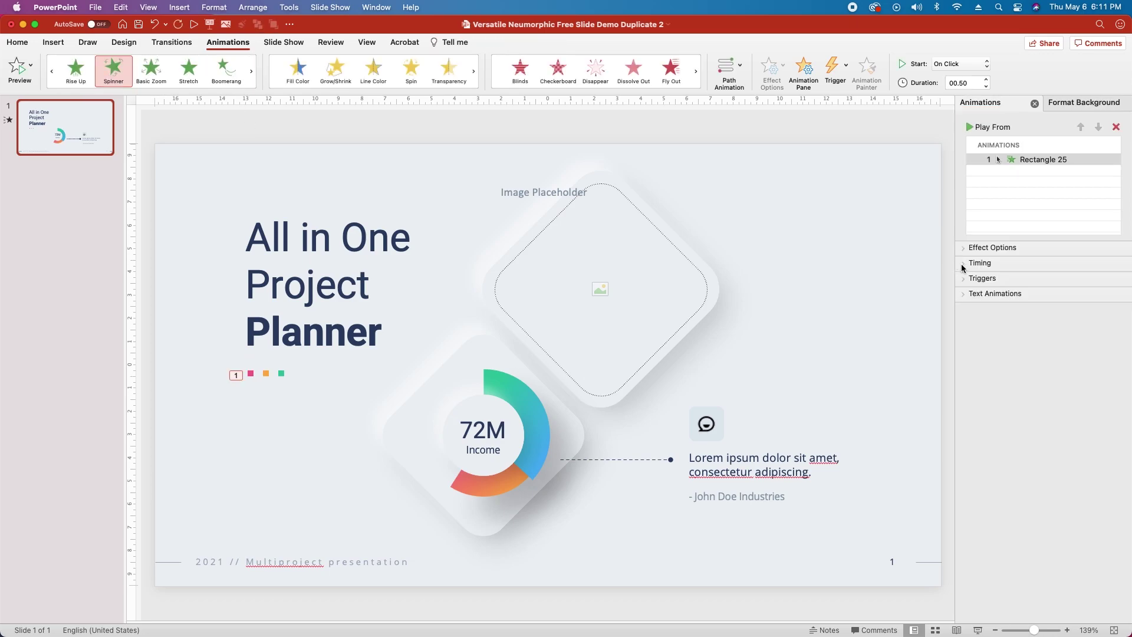
Step: Set the pink square's Spinner effect to start With Previous with a 0.25-second delay
left_click(980, 263)
left_click(1049, 285)
left_click(1053, 300)
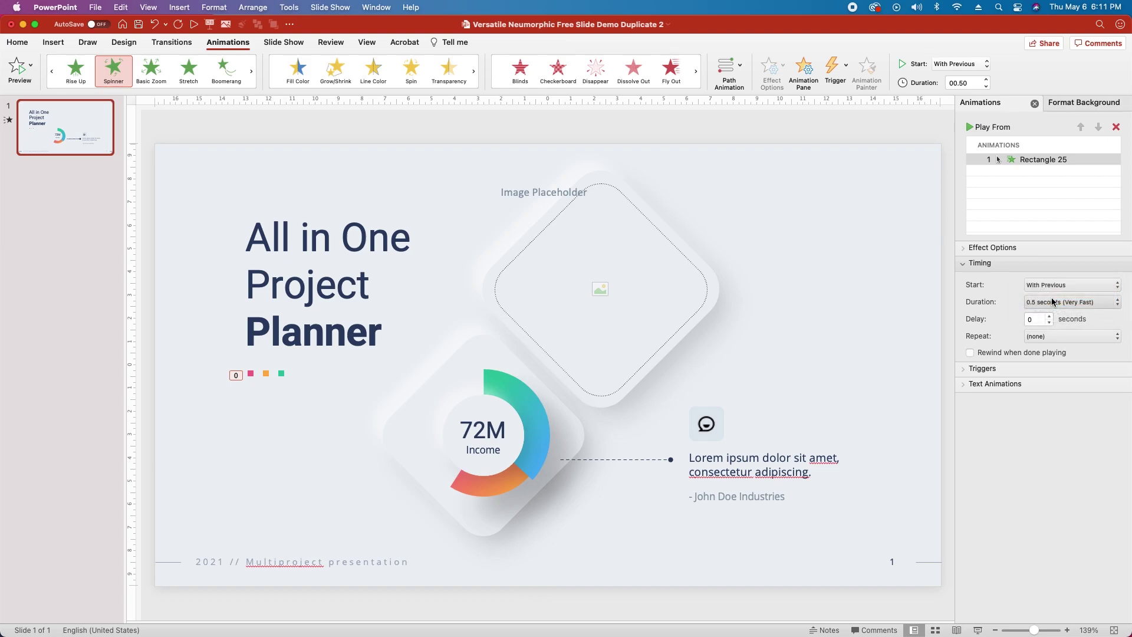
left_click(1040, 318)
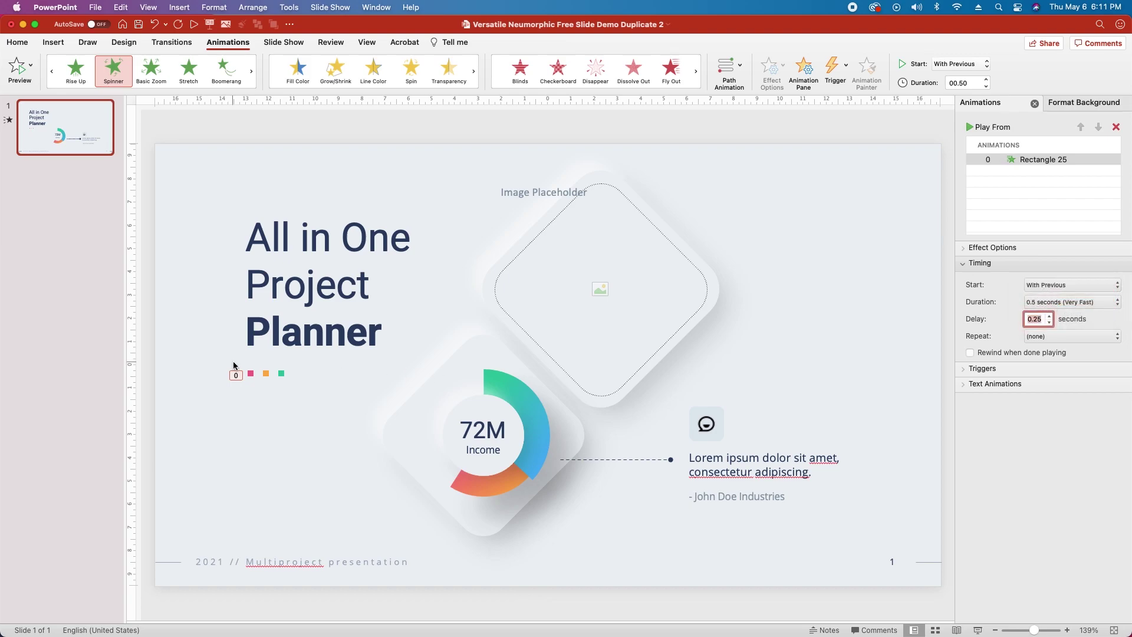
Step: Add a Lines motion path to the pink square and set its direction to Right
left_click(251, 373)
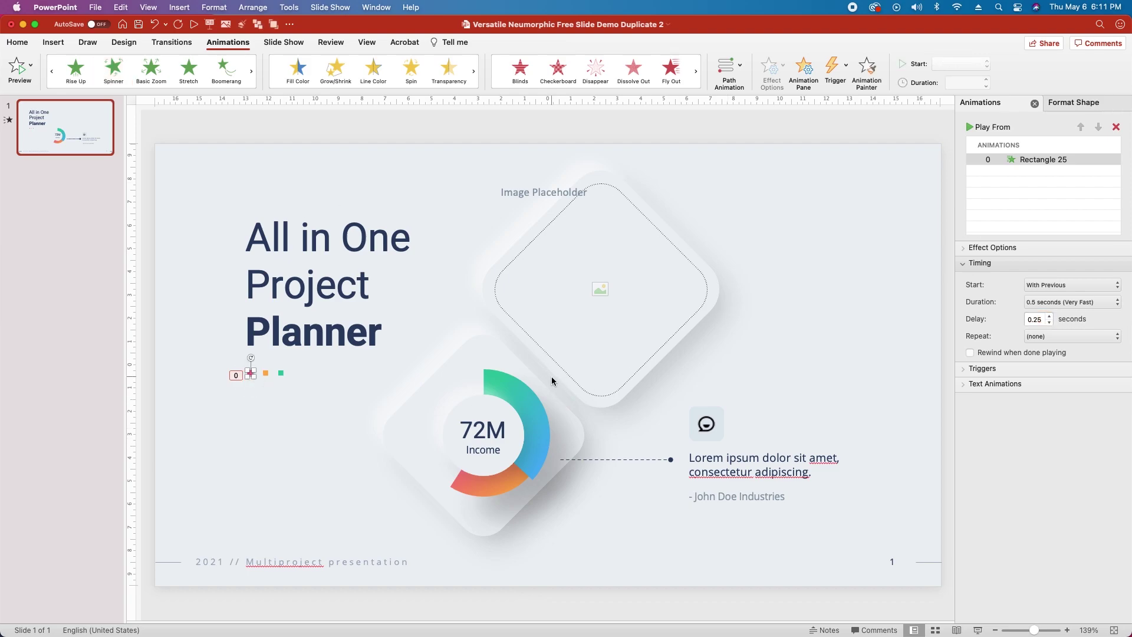
left_click(729, 70)
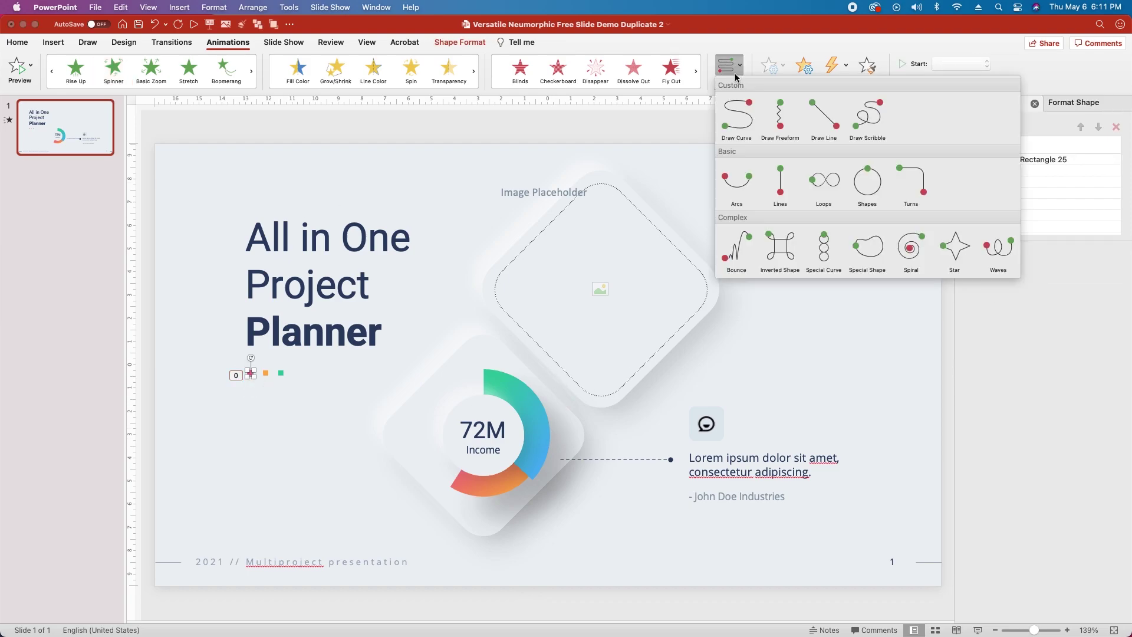
left_click(785, 187)
left_click(774, 65)
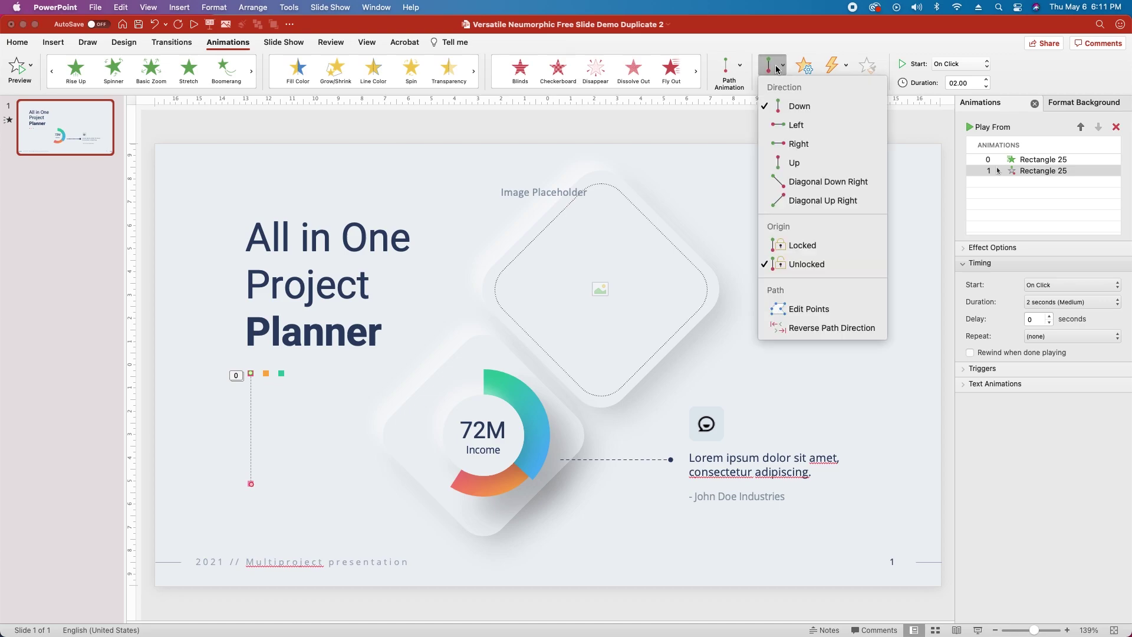
left_click(791, 143)
Step: Shorten the pink square's motion path so that it ends on the green square
scroll(278, 409, "up", 5)
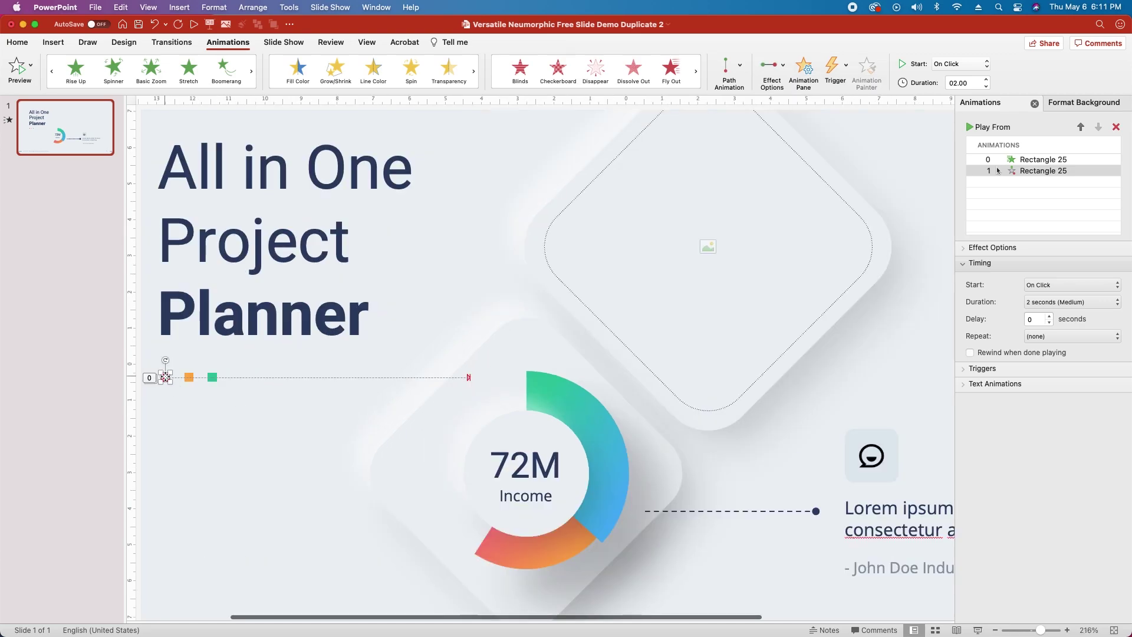
left_click(166, 376)
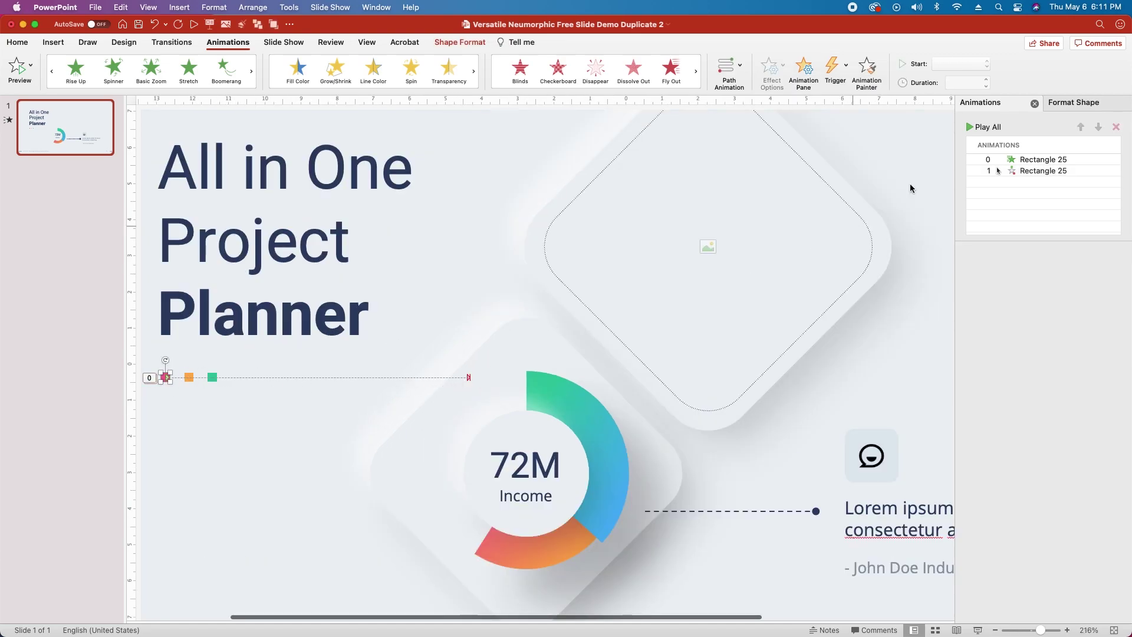
left_click(1041, 170)
left_click(471, 377)
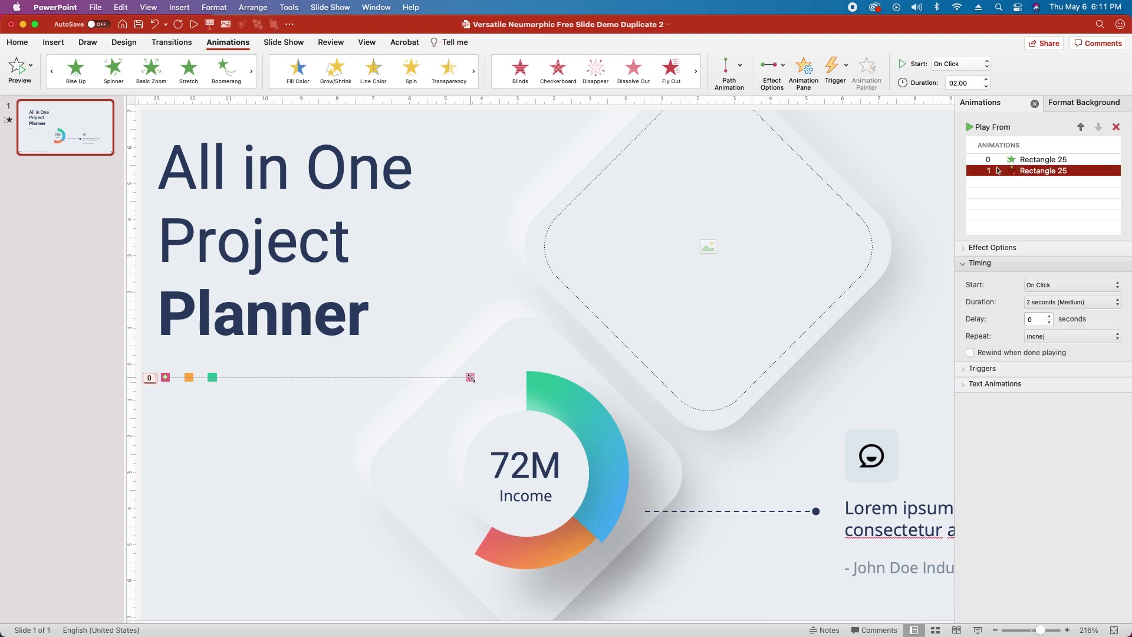
left_click_drag(471, 377, 212, 376)
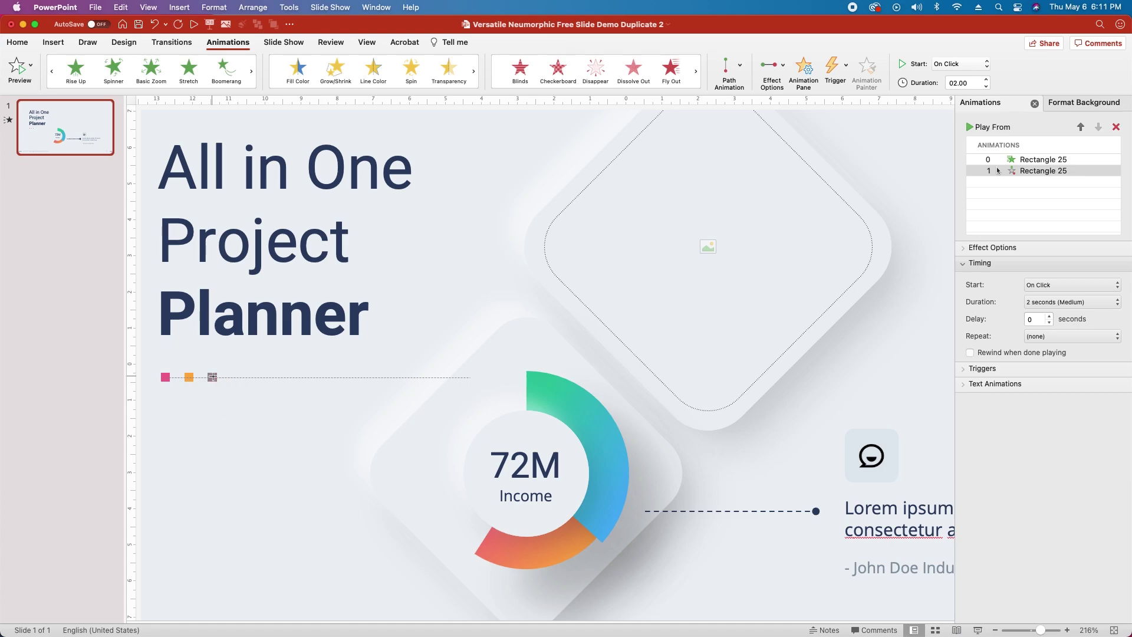
Step: Make the pink square's motion path auto-reverse, start With Previous, last 0.5 seconds and have a 0.25-second delay
left_click(965, 248)
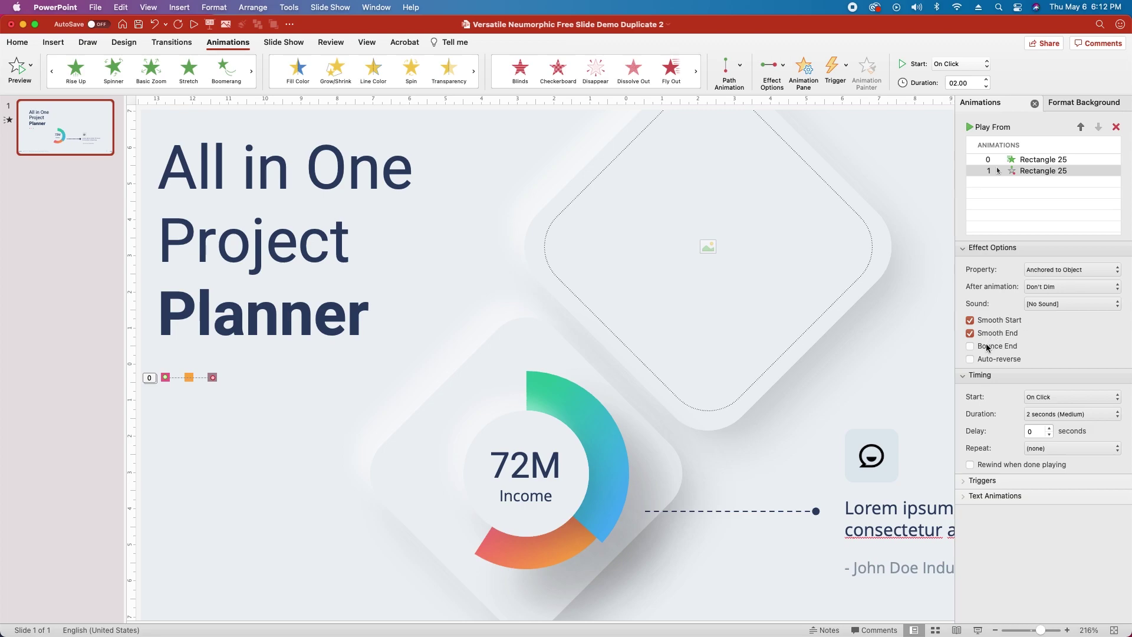
left_click(970, 360)
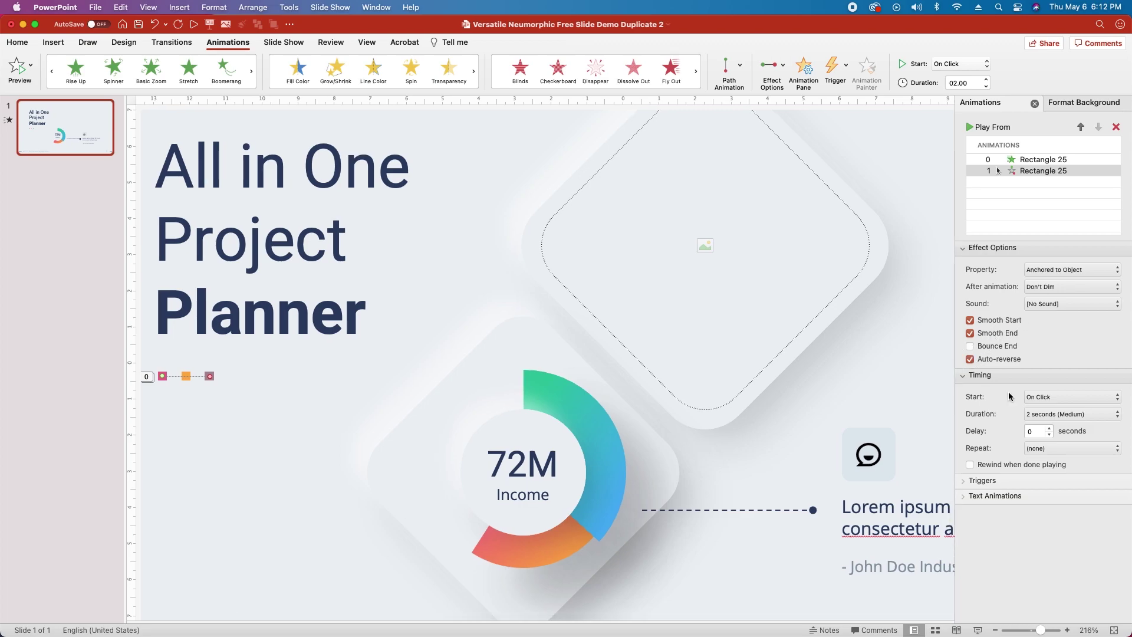
left_click(1061, 397)
left_click(1046, 410)
left_click(1038, 414)
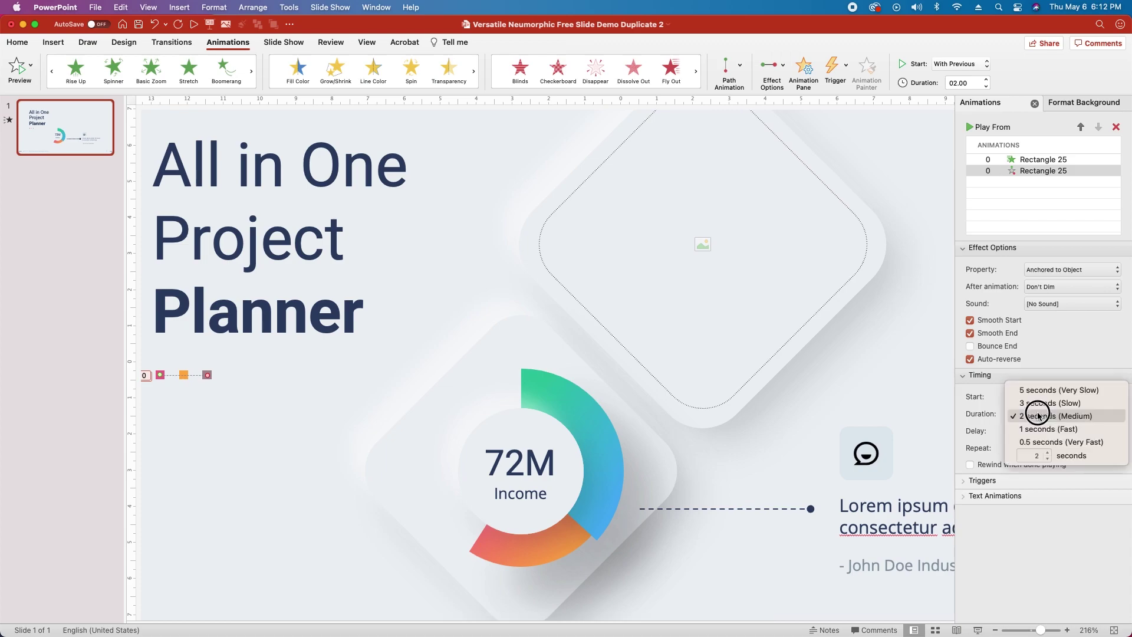
left_click(1055, 442)
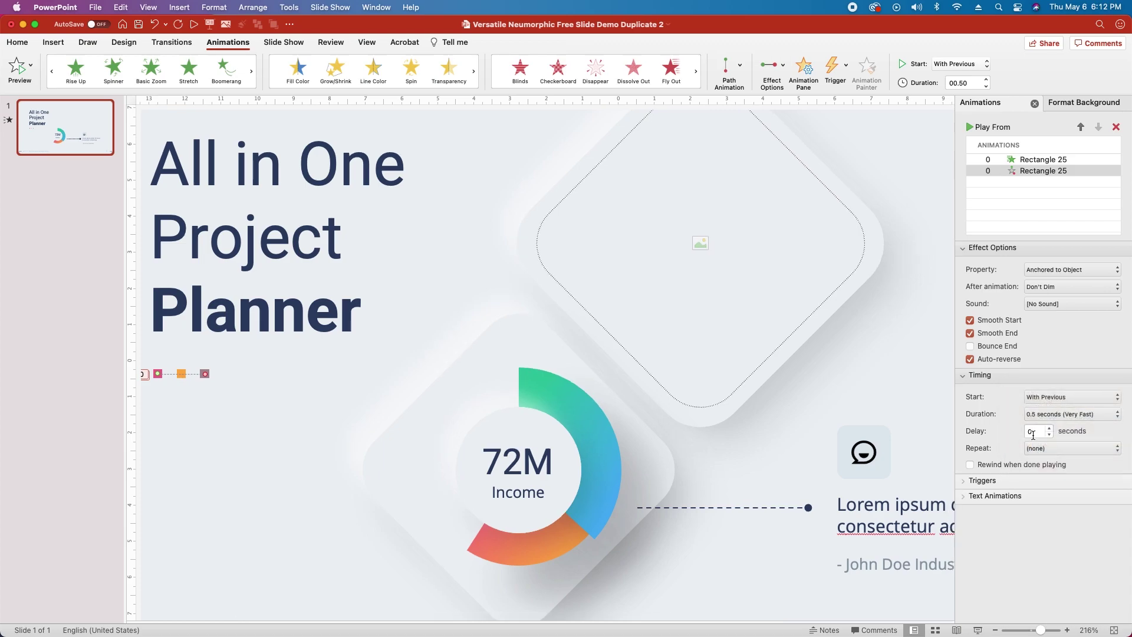
left_click(1034, 433)
type("0.25")
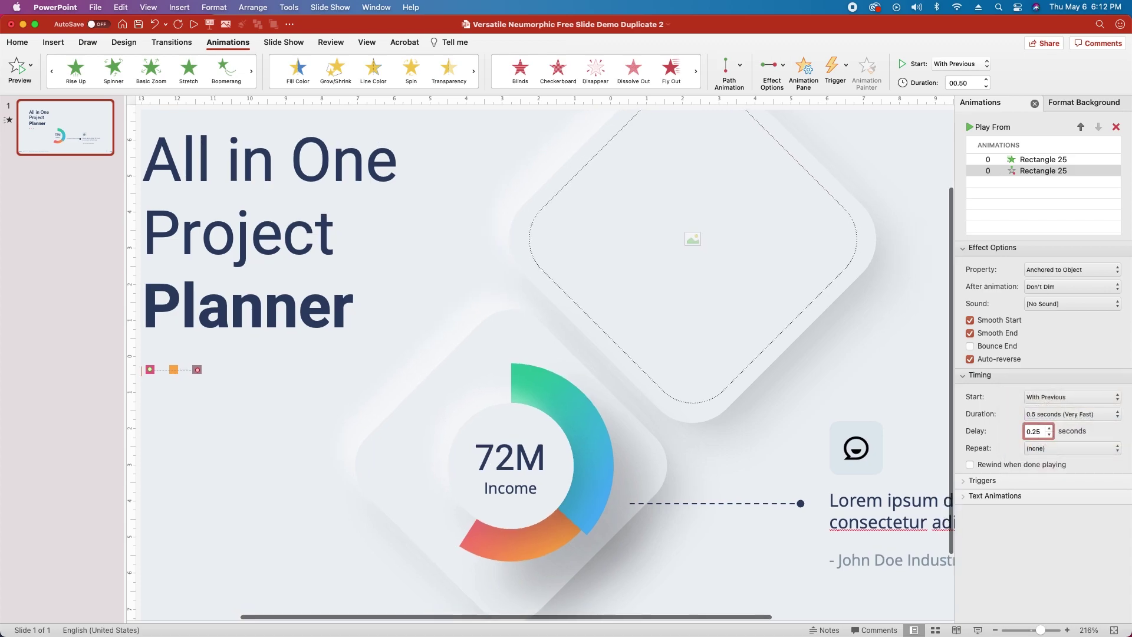
Step: Copy the pink square's animations to the orange square and redirect the copied motion path to end on the pink square
left_click(148, 369)
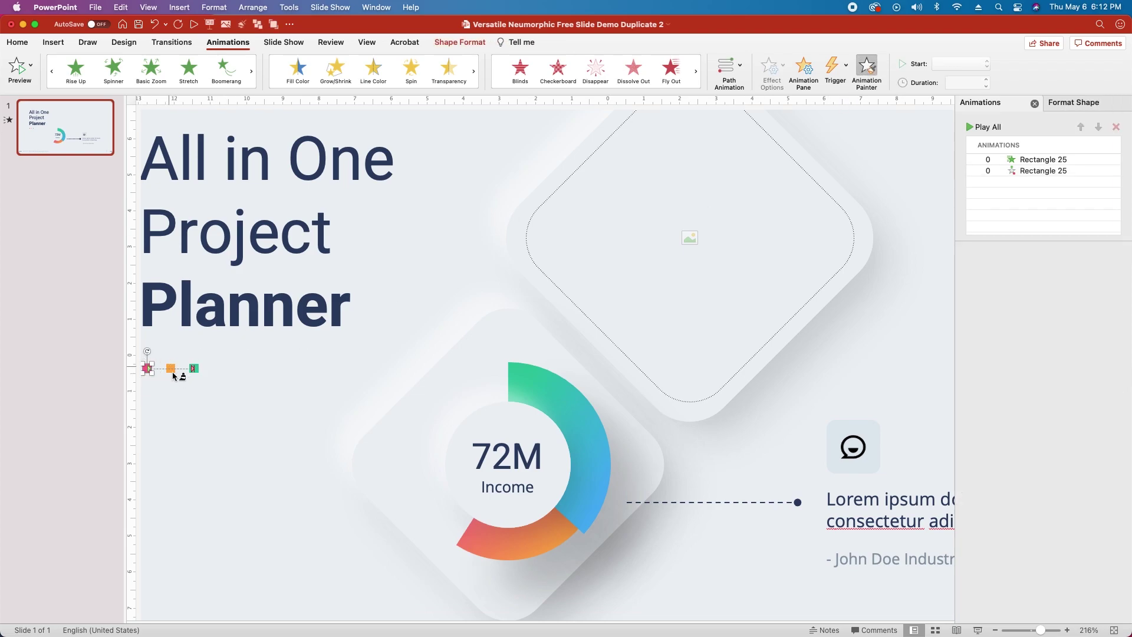
left_click(170, 369)
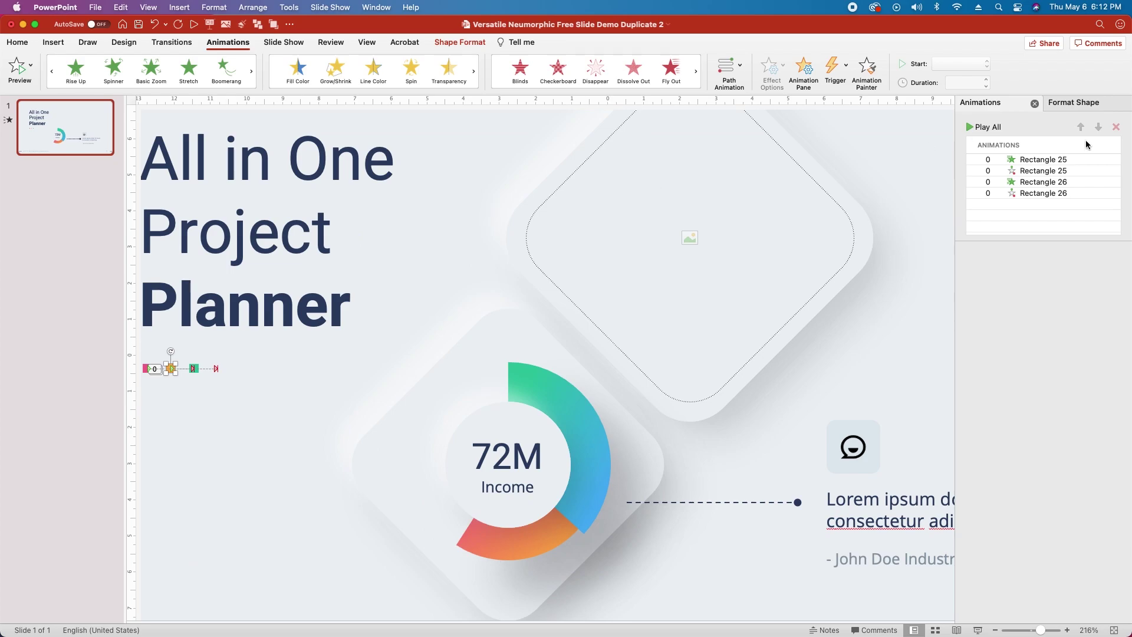
left_click(1055, 193)
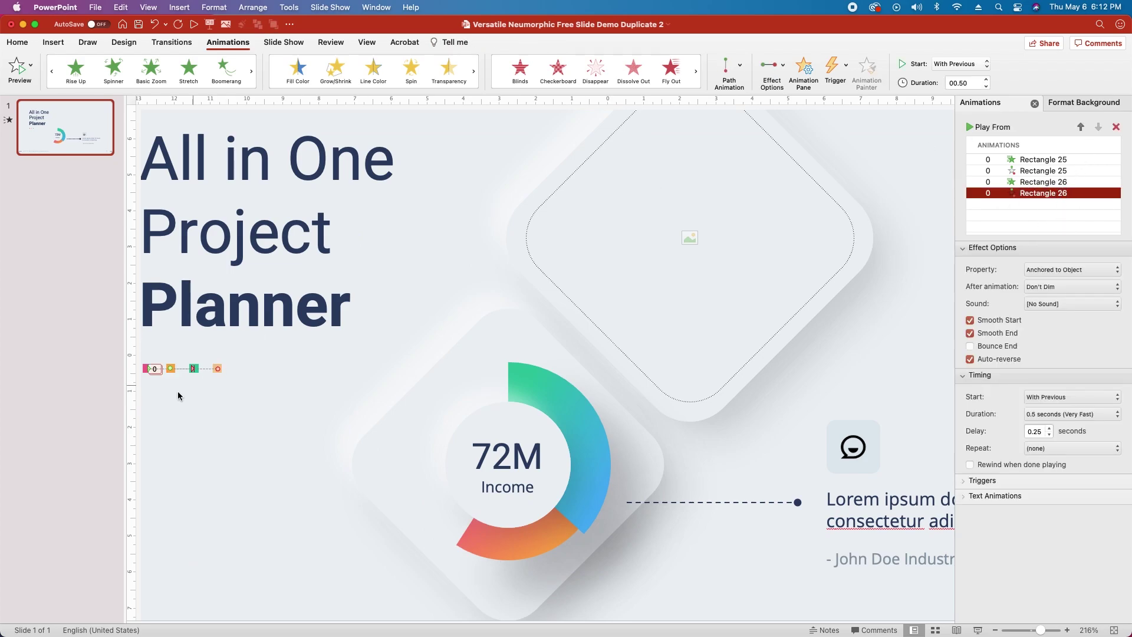
scroll(220, 366, "up", 3)
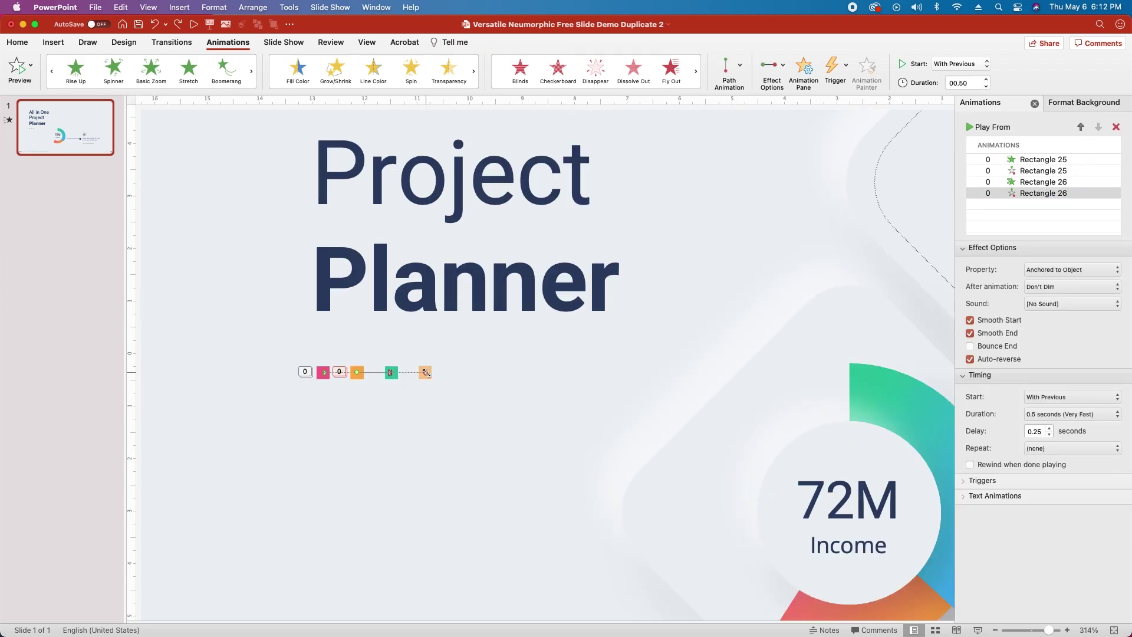
left_click_drag(426, 372, 322, 380)
Step: Set the duration of the orange square's motion path to 0.6 seconds
left_click(1040, 414)
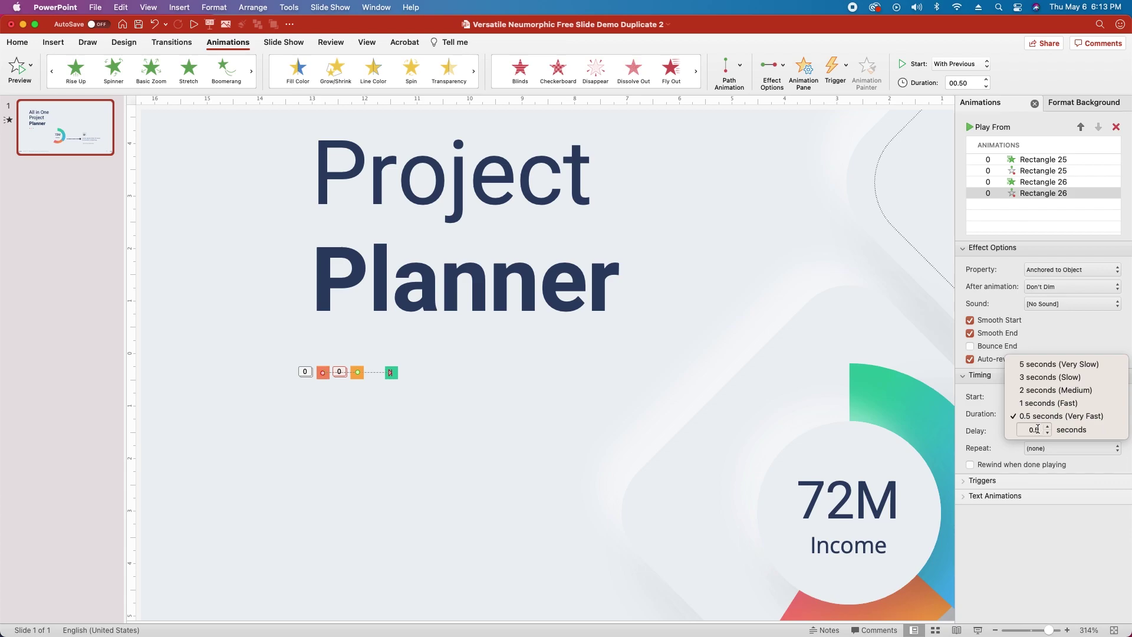
type("6")
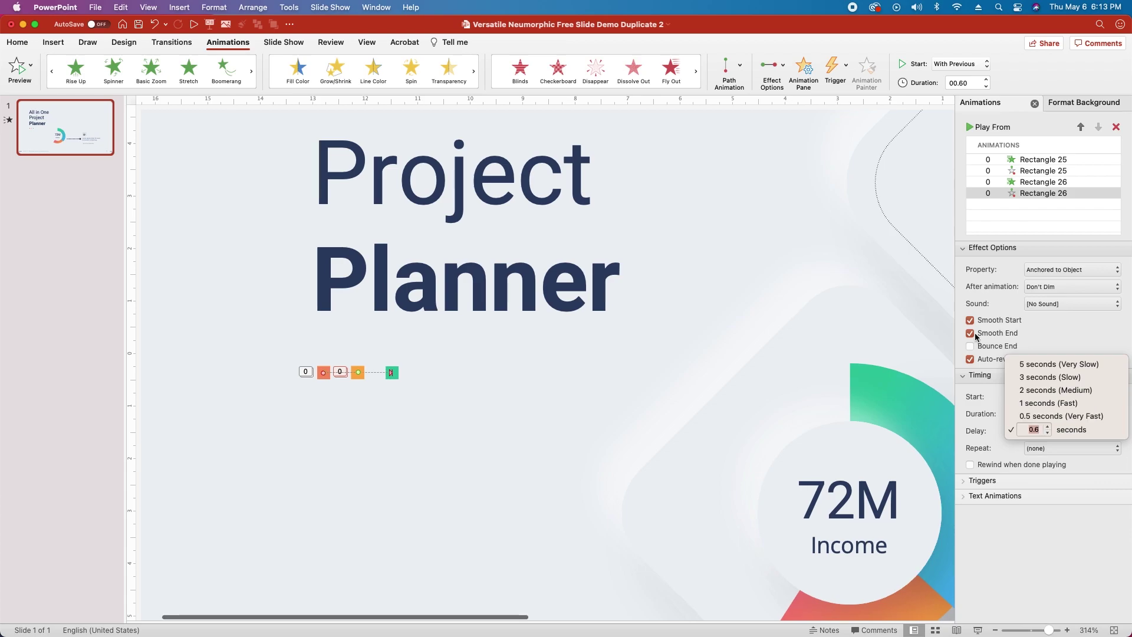
Step: Set the duration of the orange square's Spinner entrance to 0.6 seconds
left_click(1045, 184)
left_click(1045, 183)
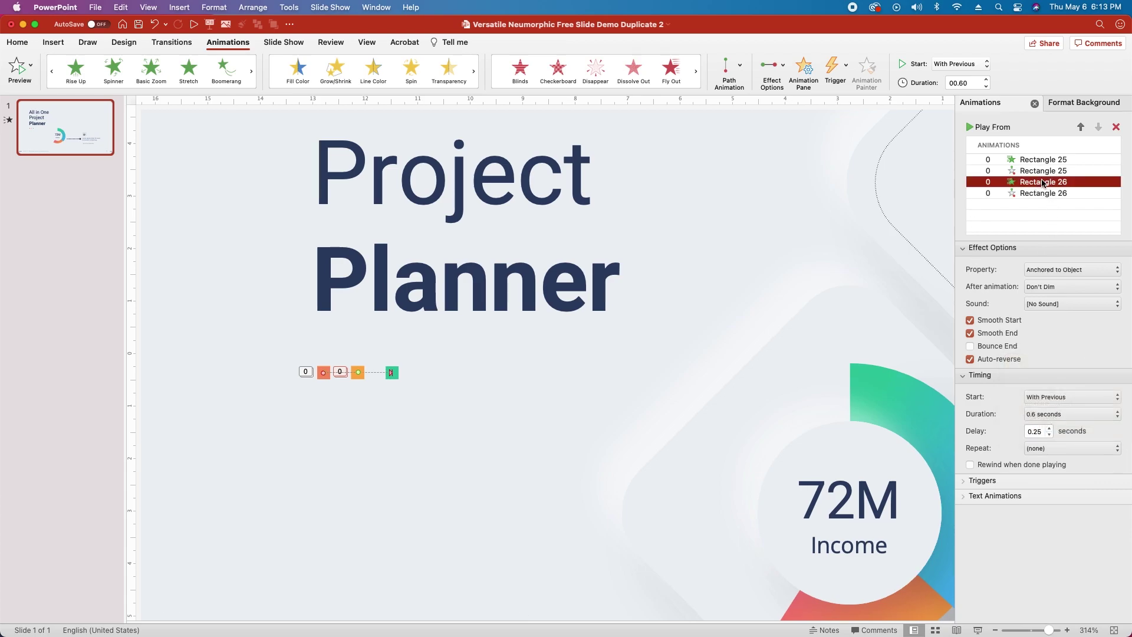
left_click(1052, 414)
left_click(1040, 430)
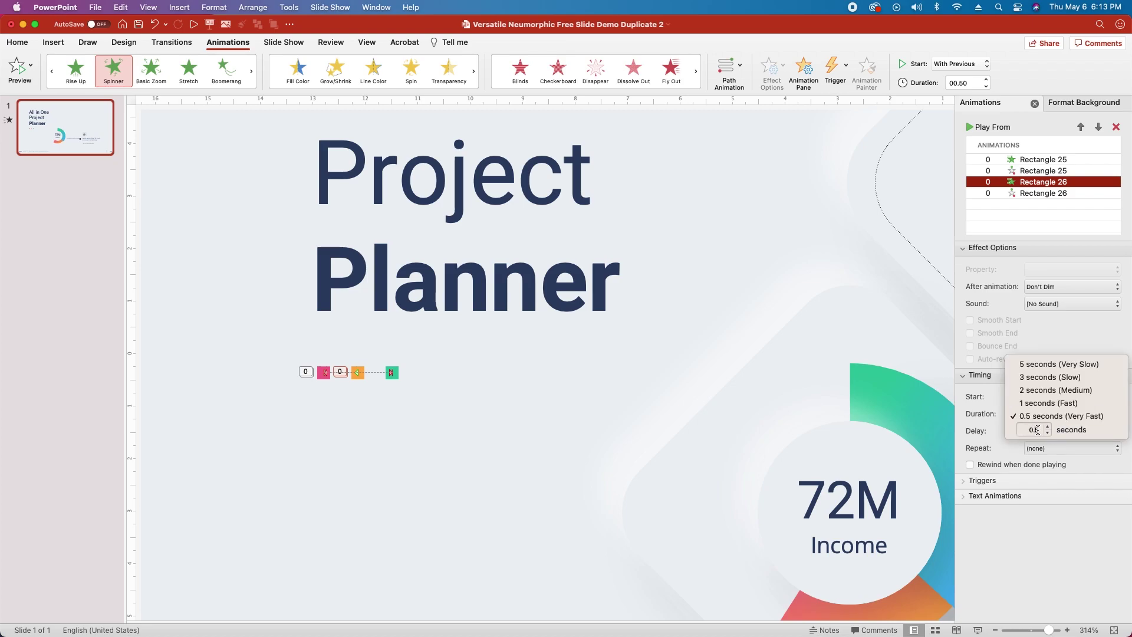
left_click(1041, 430)
key("Return")
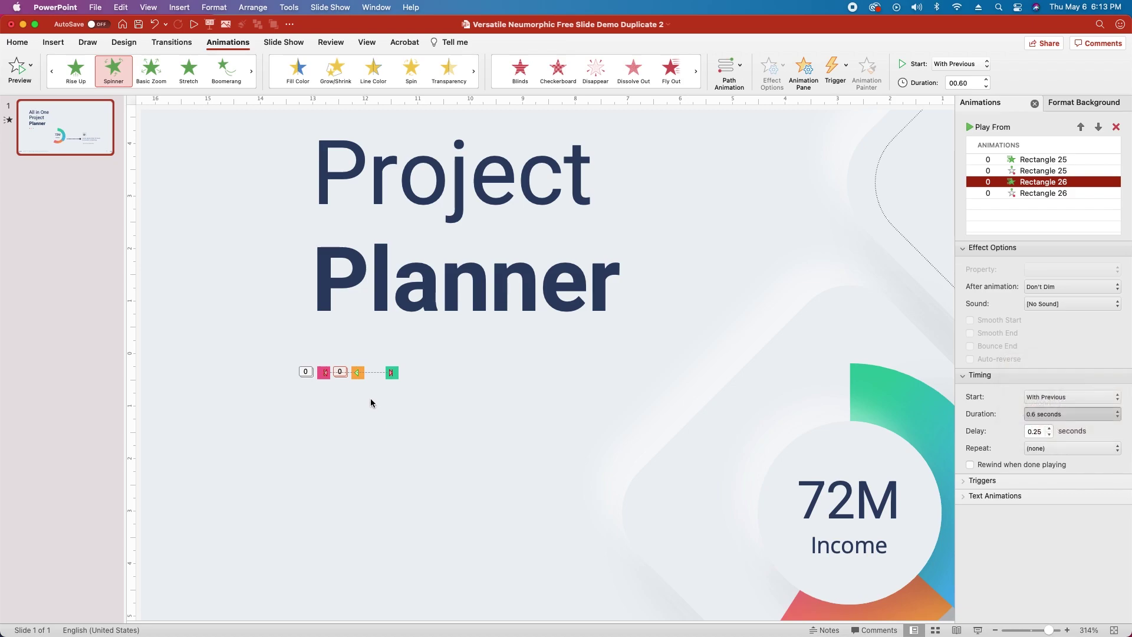
Step: Copy the orange square's animations to the green square and redirect the copied motion path to end on the pink square
left_click(357, 373)
left_click(867, 68)
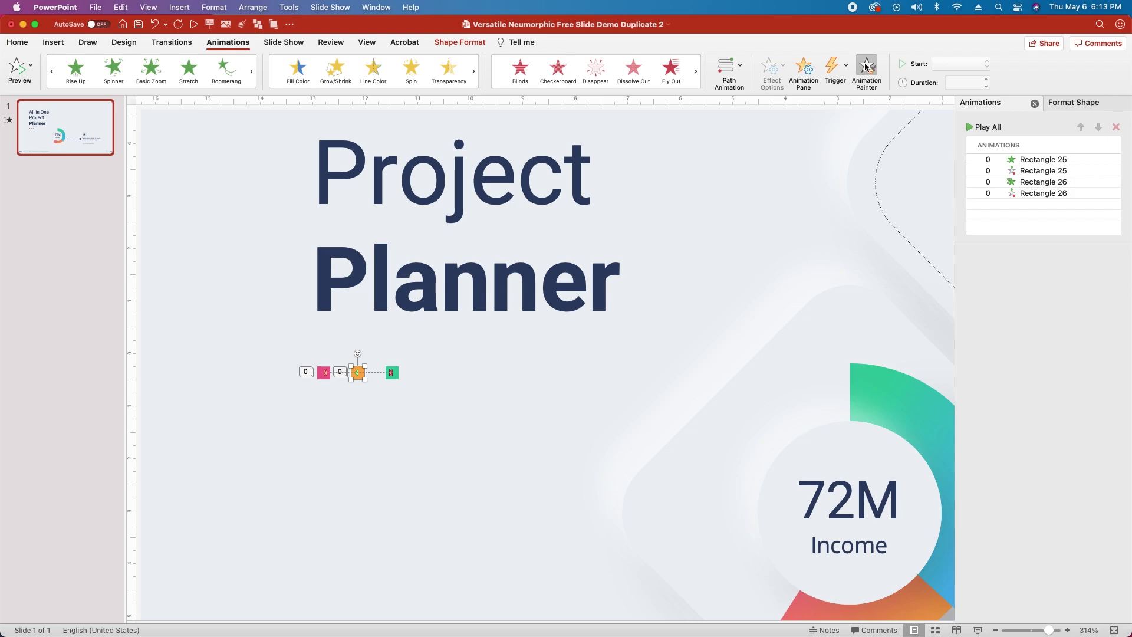
left_click(392, 373)
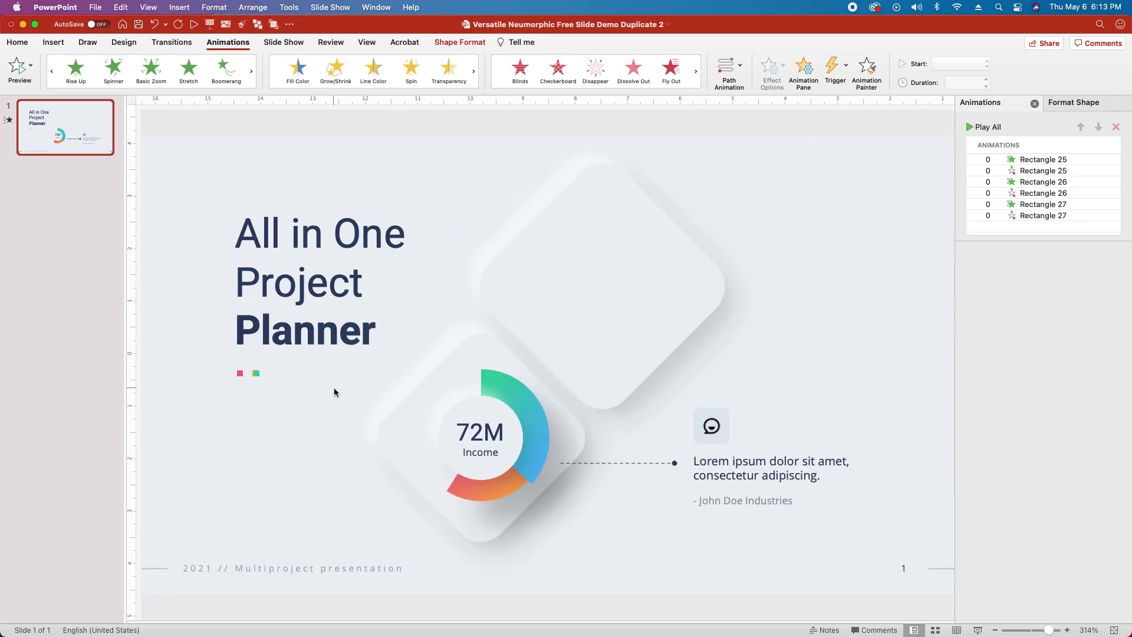
left_click(1069, 213)
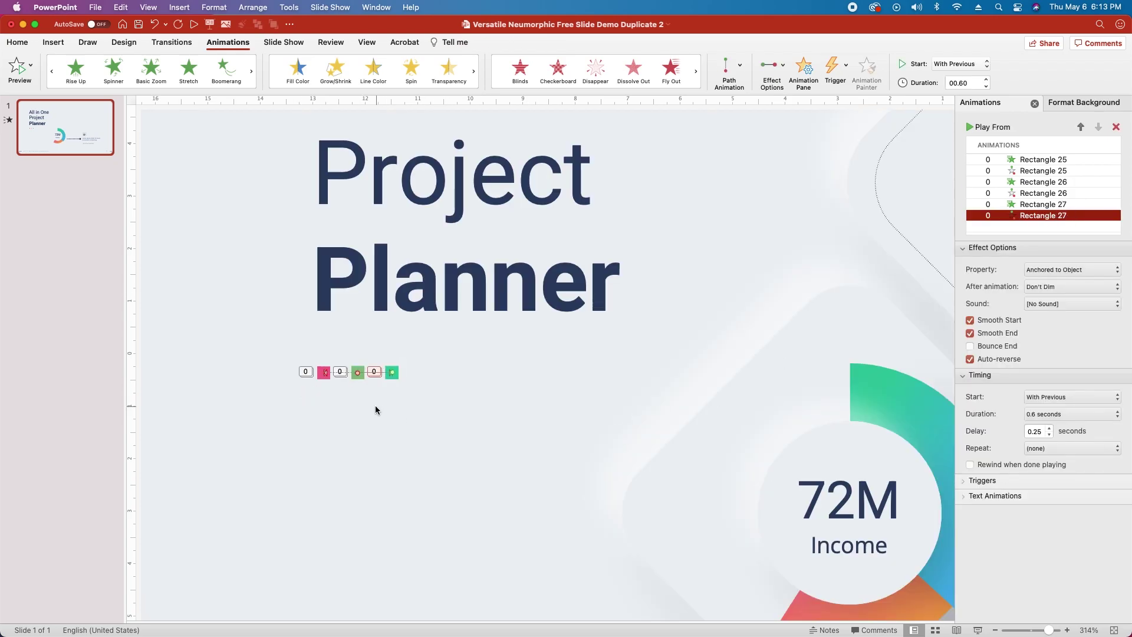
left_click_drag(357, 371, 323, 373)
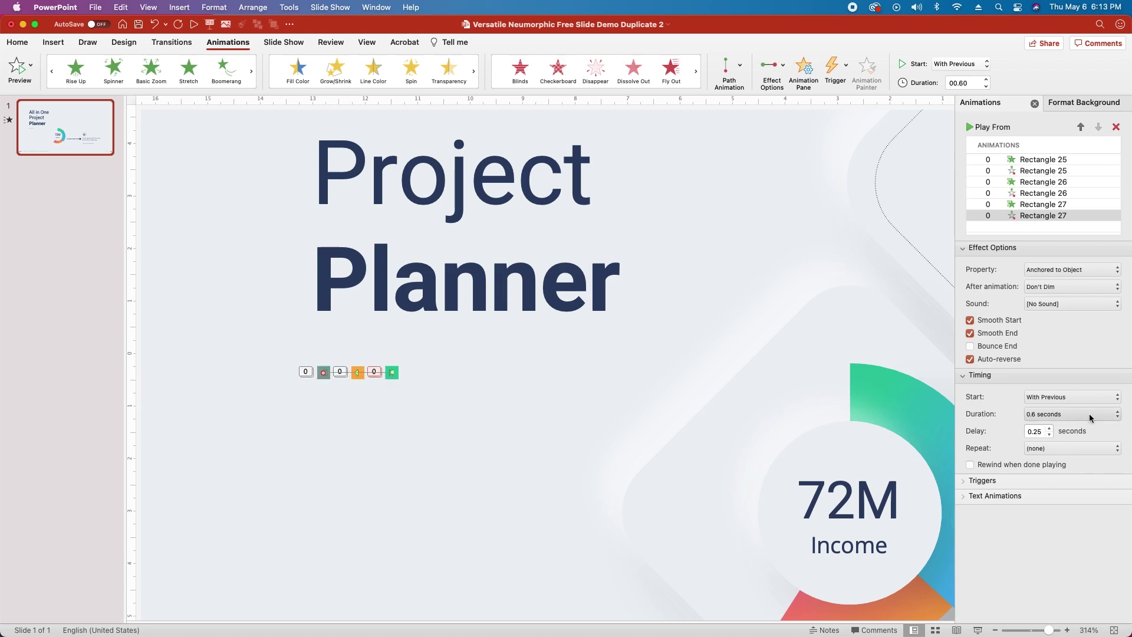
Step: Set the duration of the green square's motion path to 0.7 seconds and adjust its Spinner entrance duration too
left_click(1048, 414)
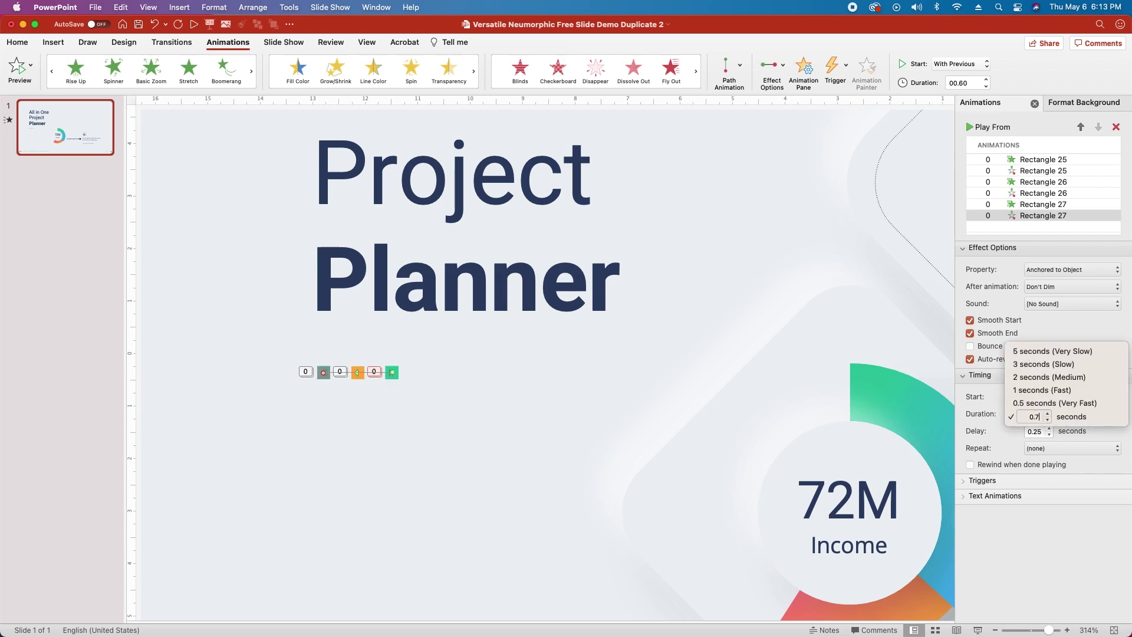
left_click(1048, 204)
left_click(1048, 204)
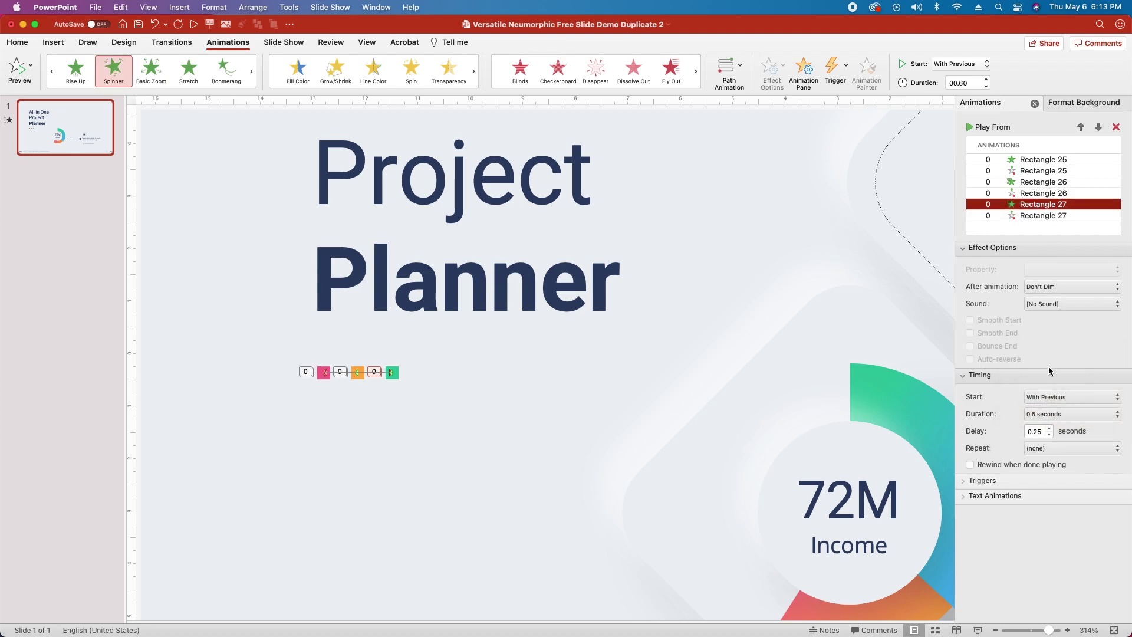
left_click(1038, 414)
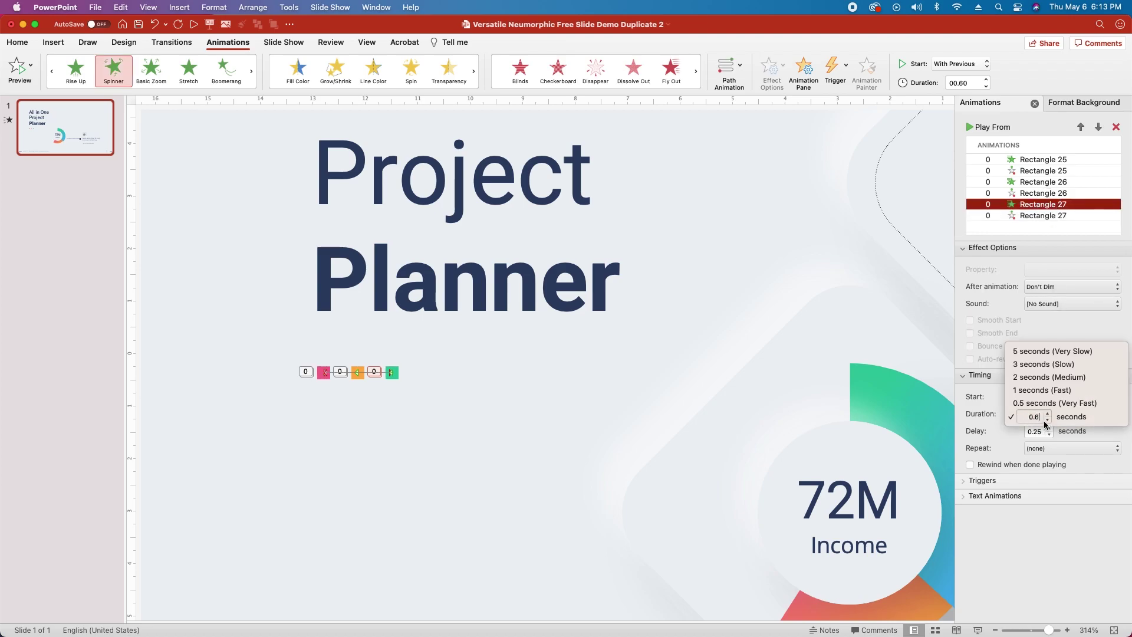
key("Return")
Step: Give the "All in One Project Planner" title a Fade entrance that starts With Previous
scroll(610, 303, "down", 5)
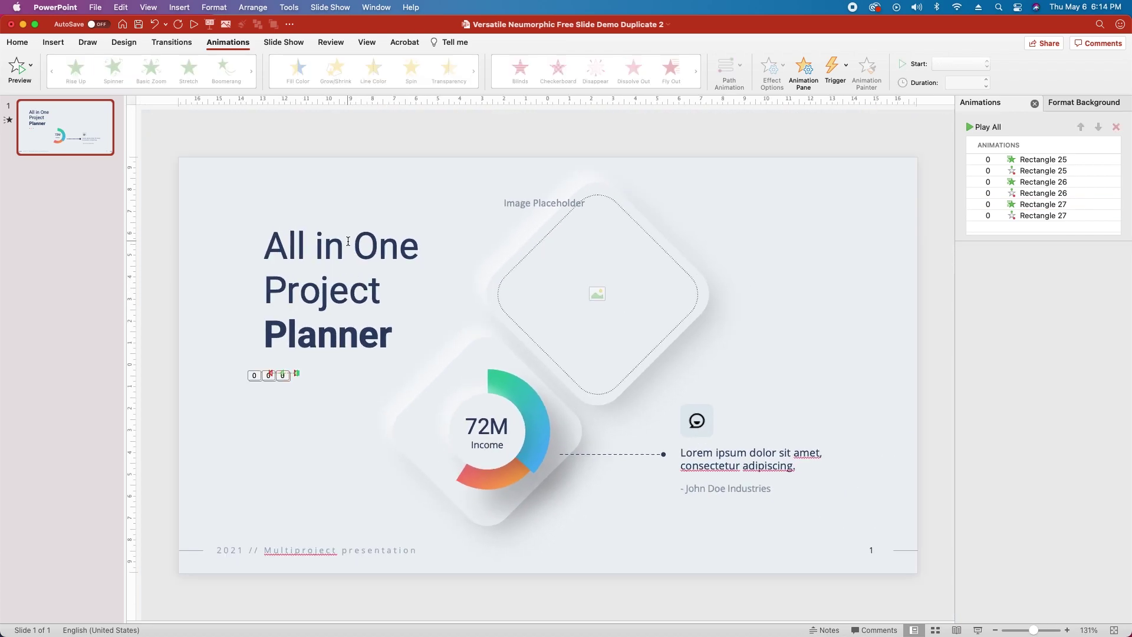
left_click(345, 246)
scroll(177, 71, "down", 3)
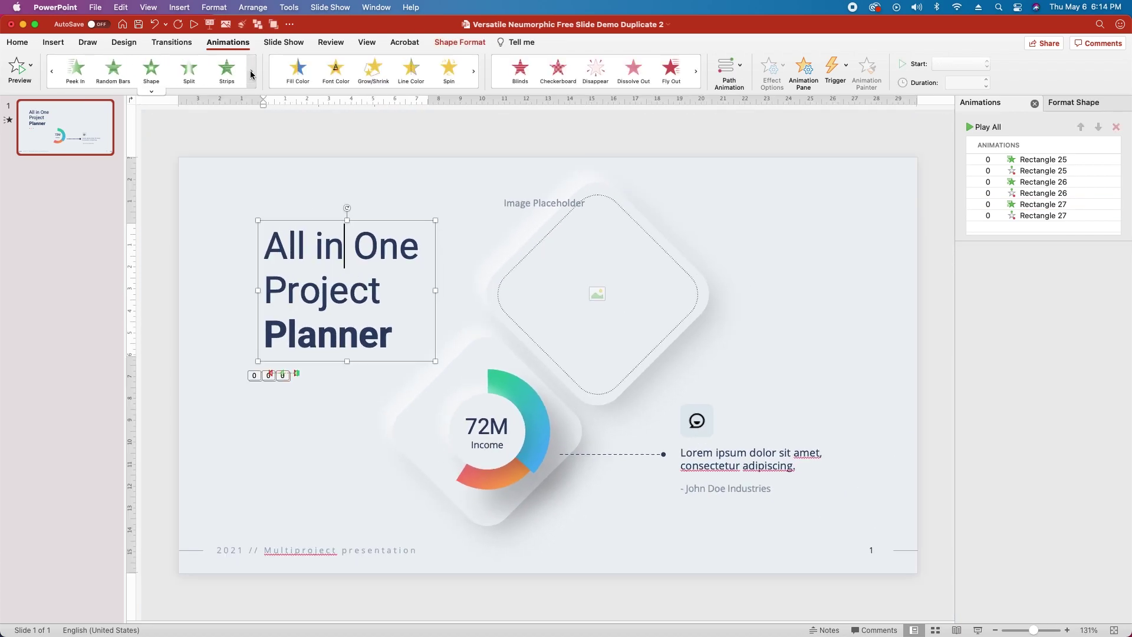
left_click(227, 69)
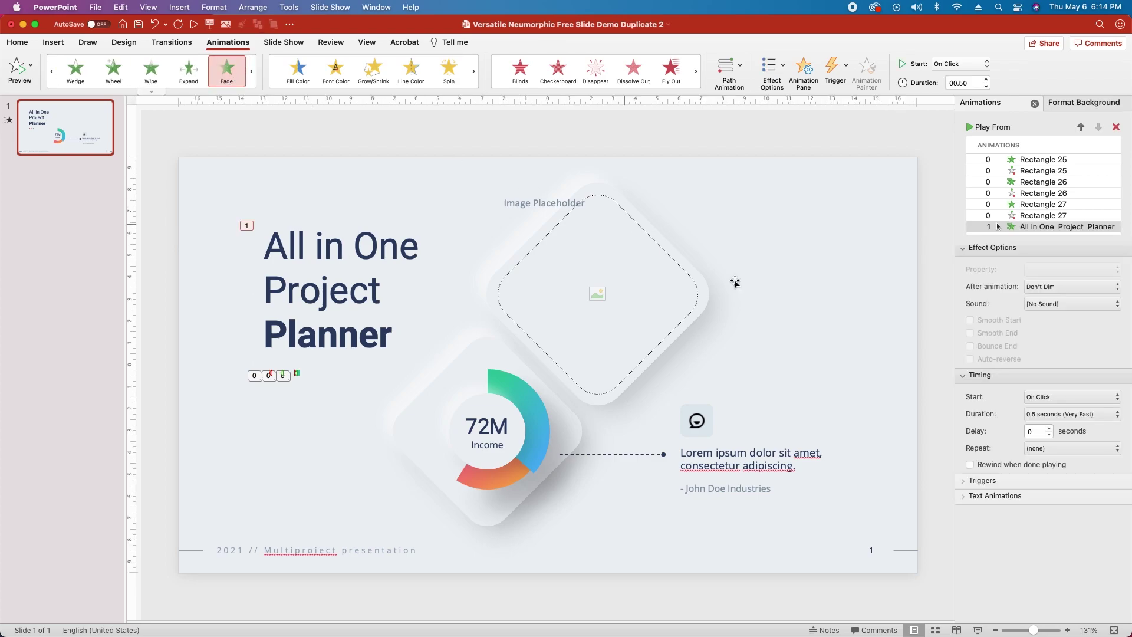
left_click(1050, 397)
left_click(1045, 414)
Step: Add a Lines motion path to the title with Smooth Start off, starting With Previous and lasting 1 second
left_click(437, 259)
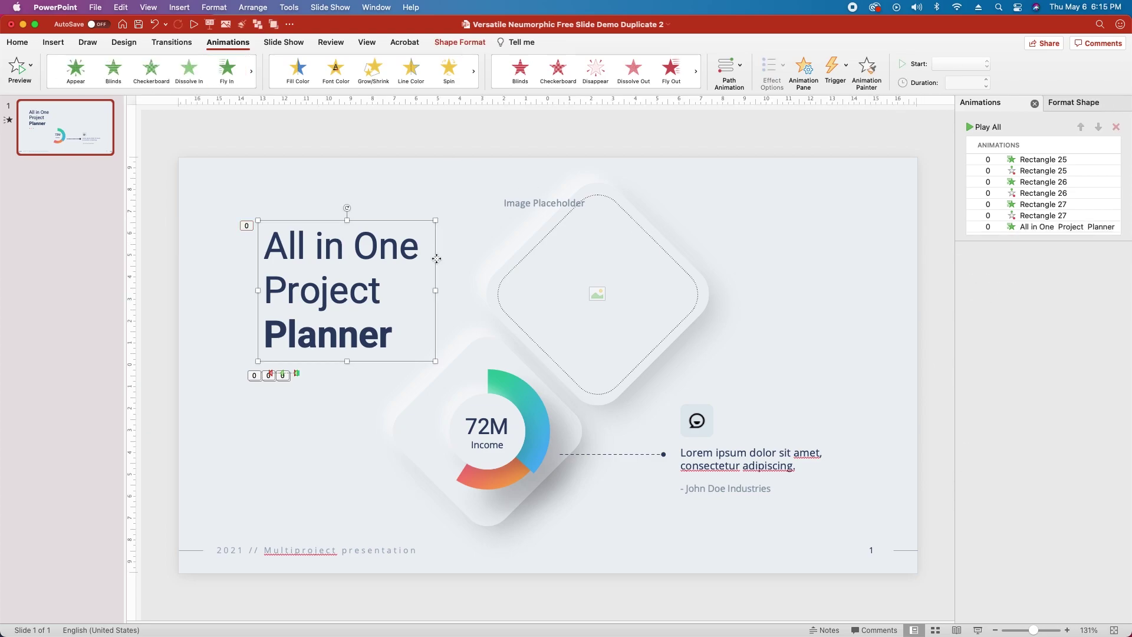
left_click(731, 68)
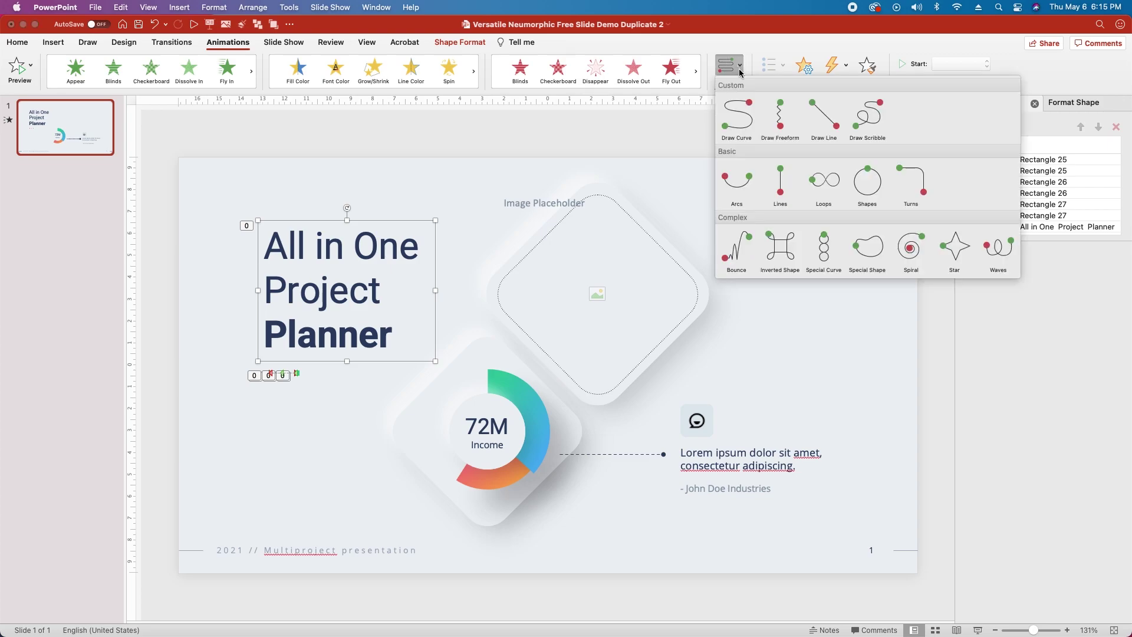
left_click(781, 183)
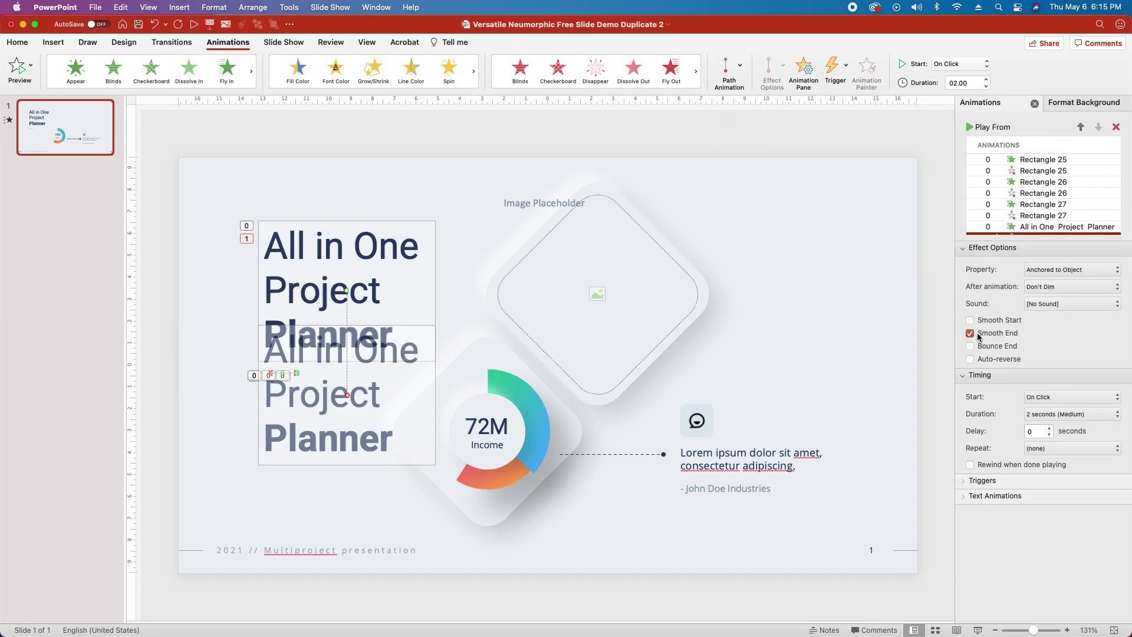
left_click(1070, 397)
left_click(1065, 409)
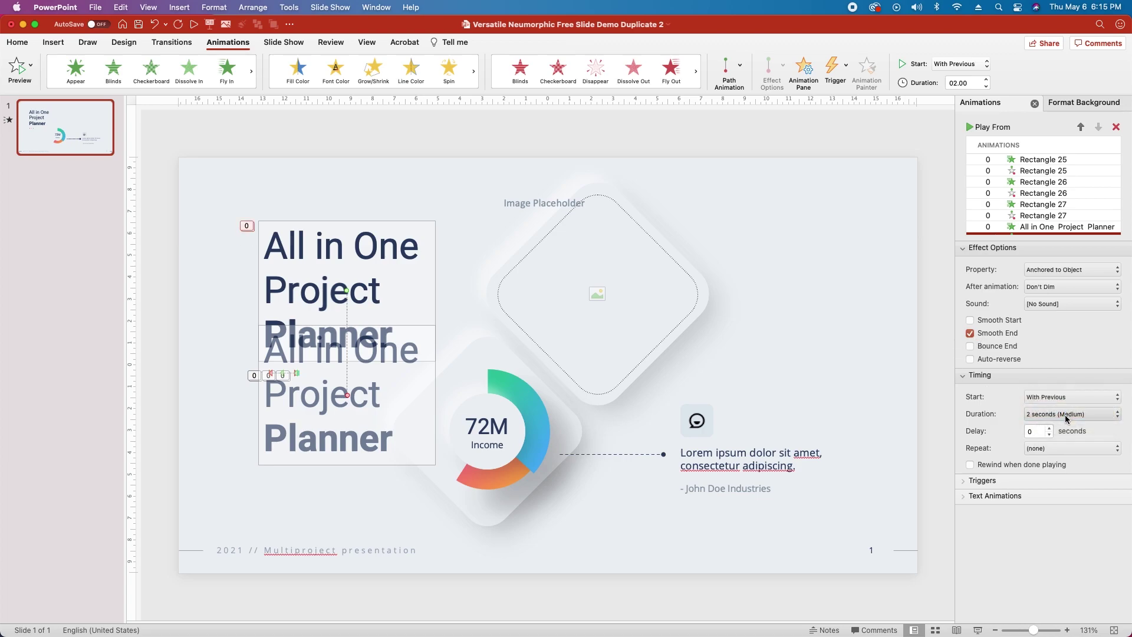
left_click(1067, 418)
left_click(1056, 426)
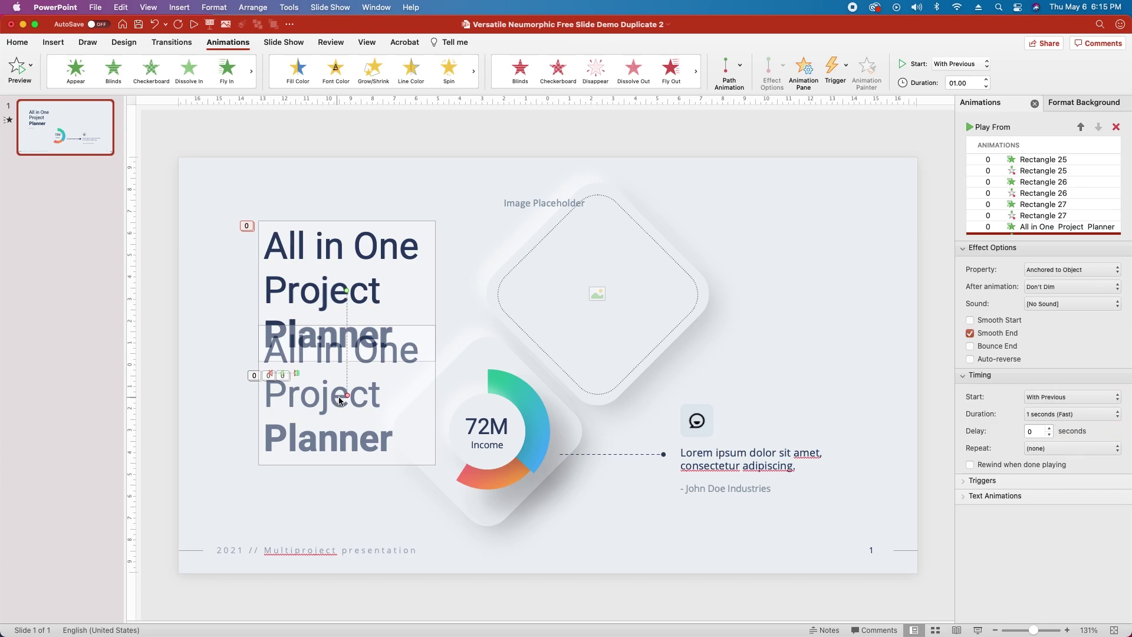
Step: Shorten the title's motion path to a very small distance and reverse its direction
left_click_drag(347, 396, 354, 291)
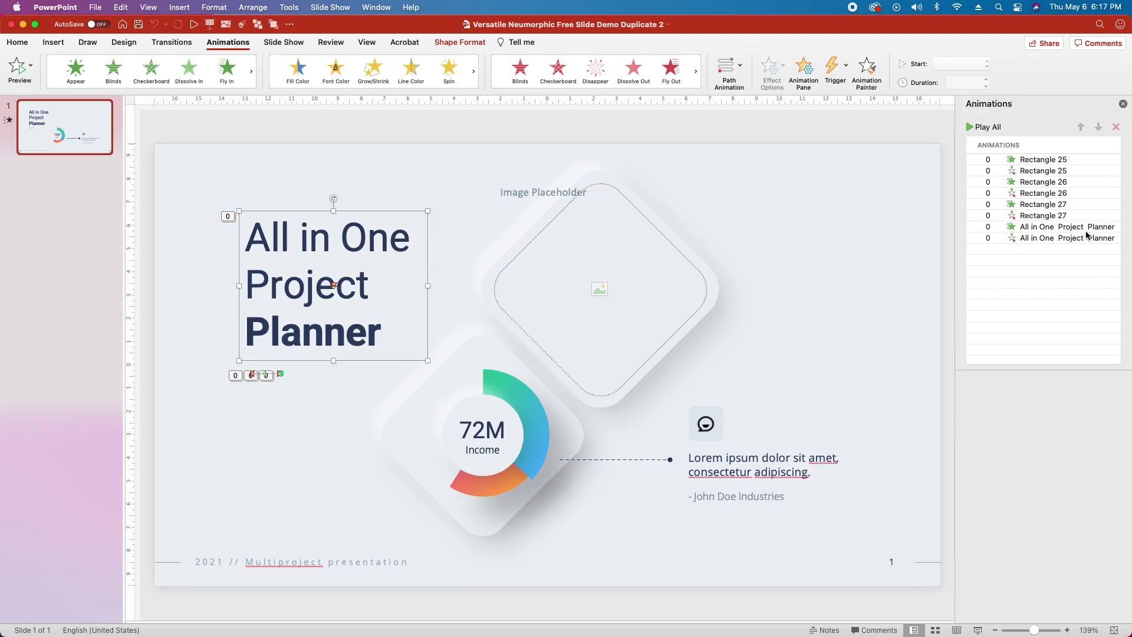
left_click(1082, 238)
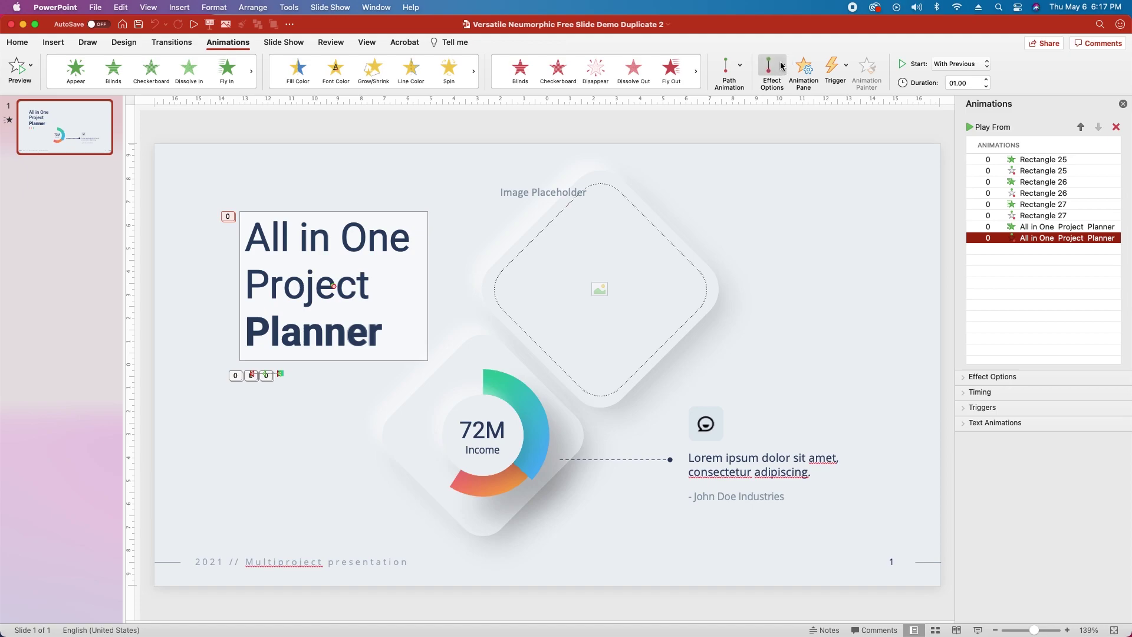
left_click(782, 66)
left_click(812, 410)
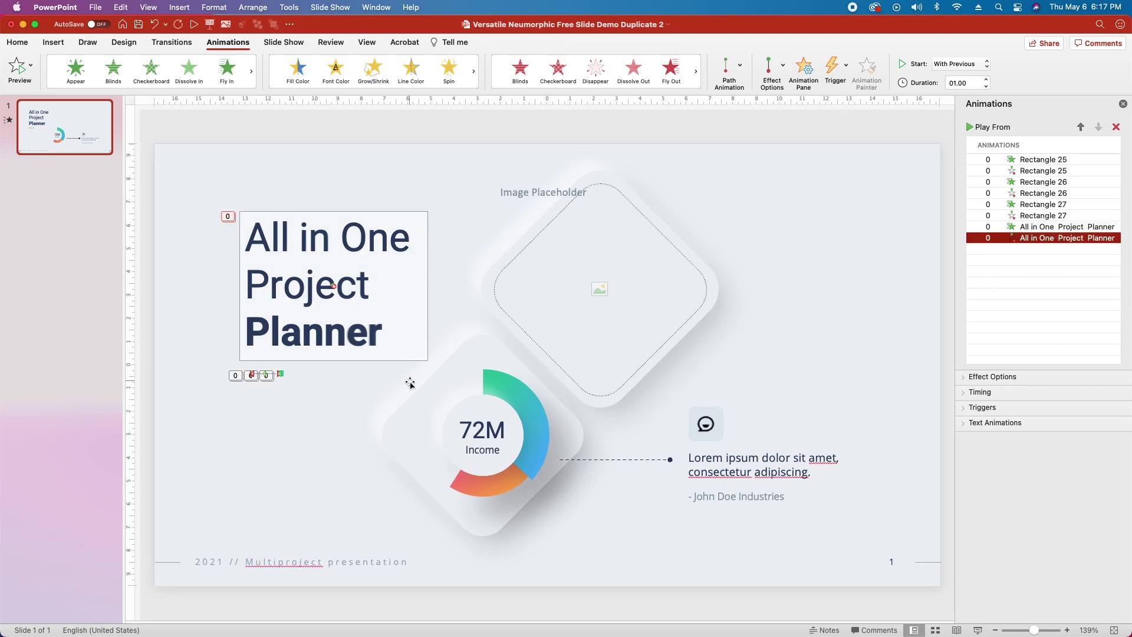
Step: Copy the title's animations to the rounded diamond group behind the ring chart
left_click(324, 263)
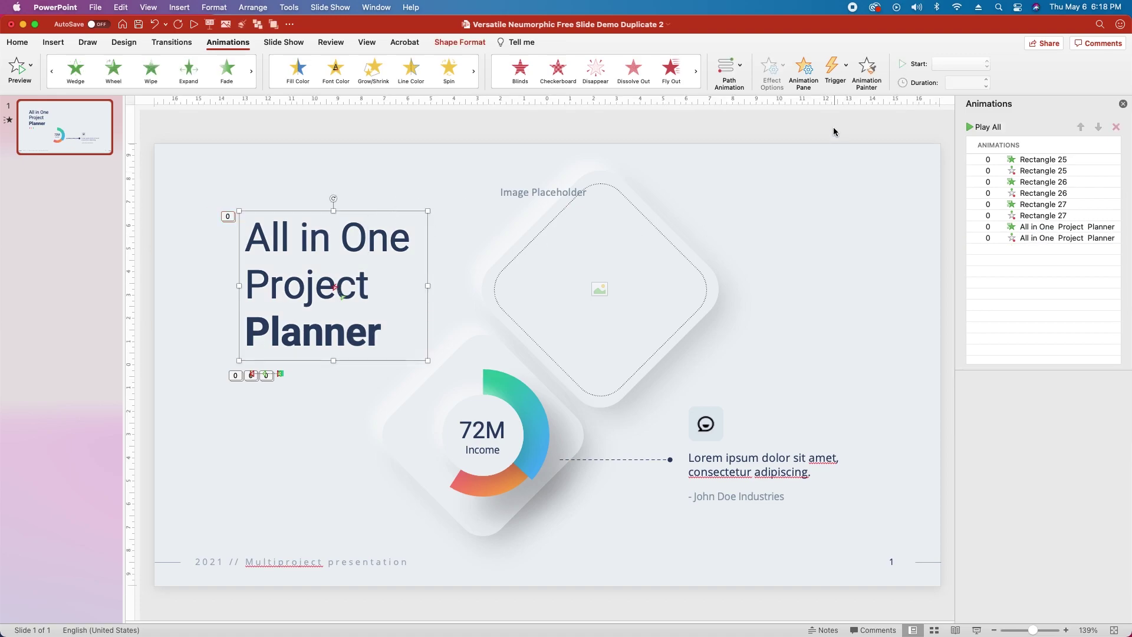
left_click(866, 70)
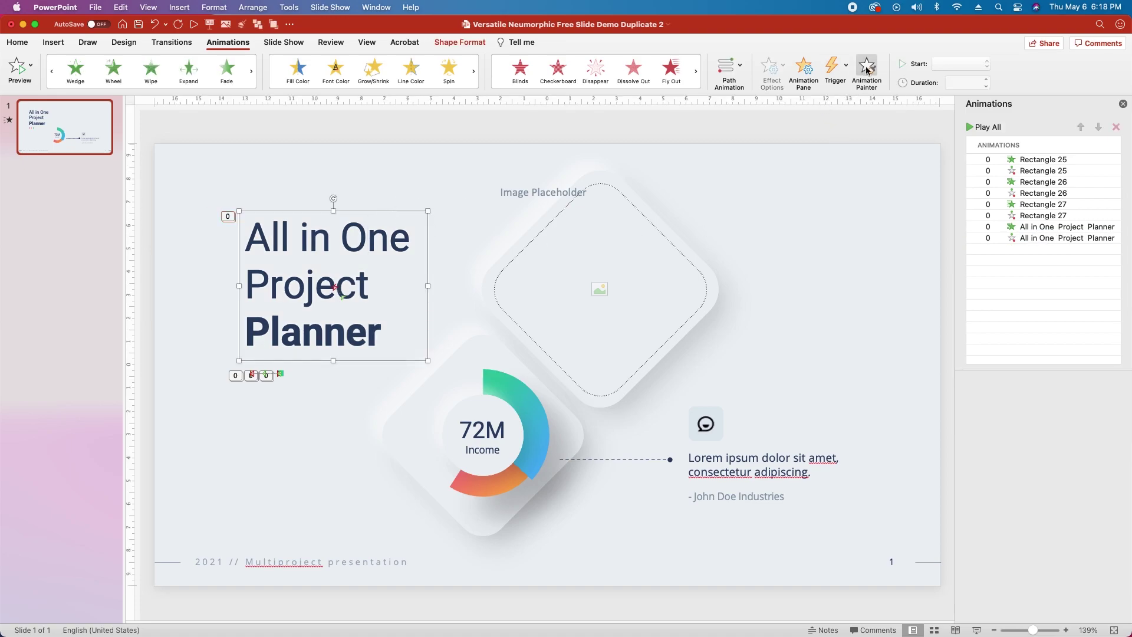
left_click(402, 423)
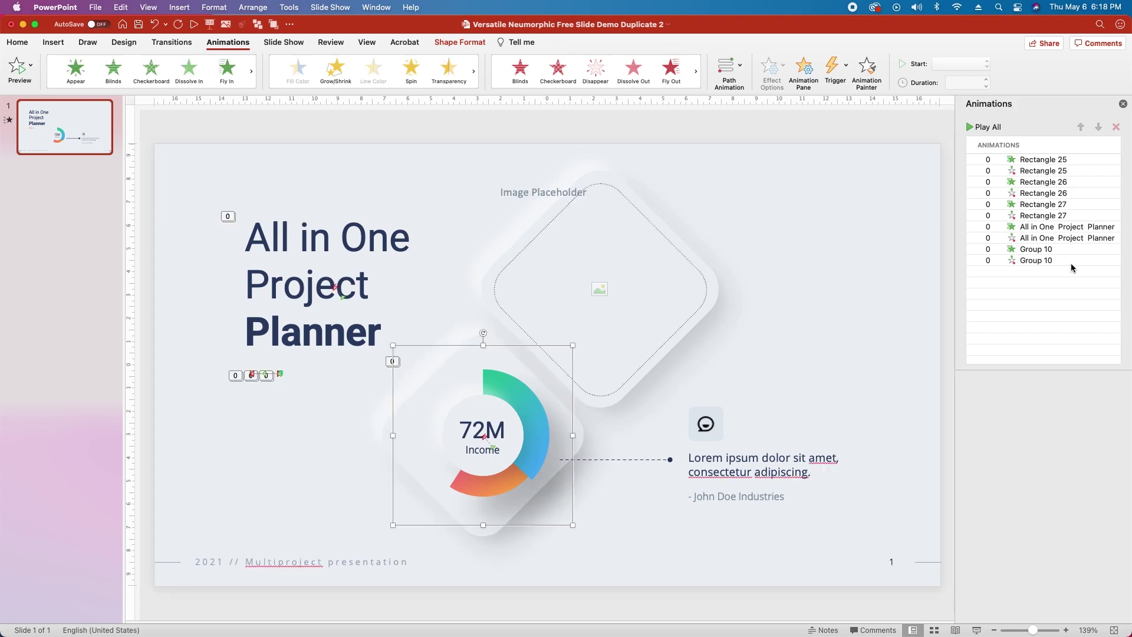
Step: Set a 0.25-second delay on the Fade entrance and the motion path of the diamond behind the ring chart
left_click(1049, 250)
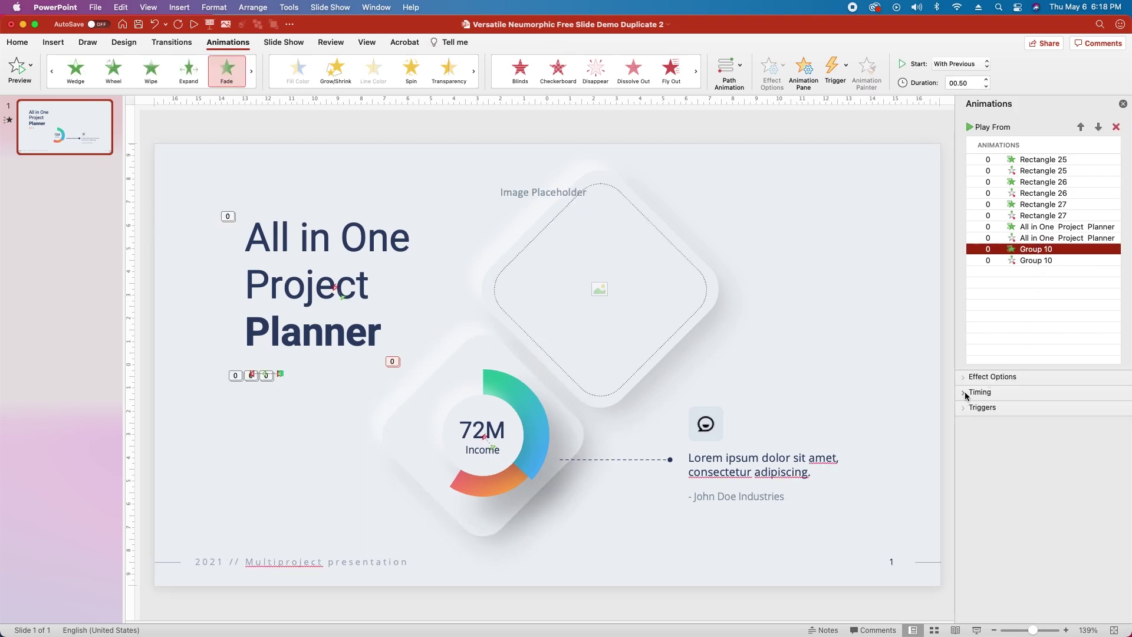
left_click(966, 393)
left_click(1042, 449)
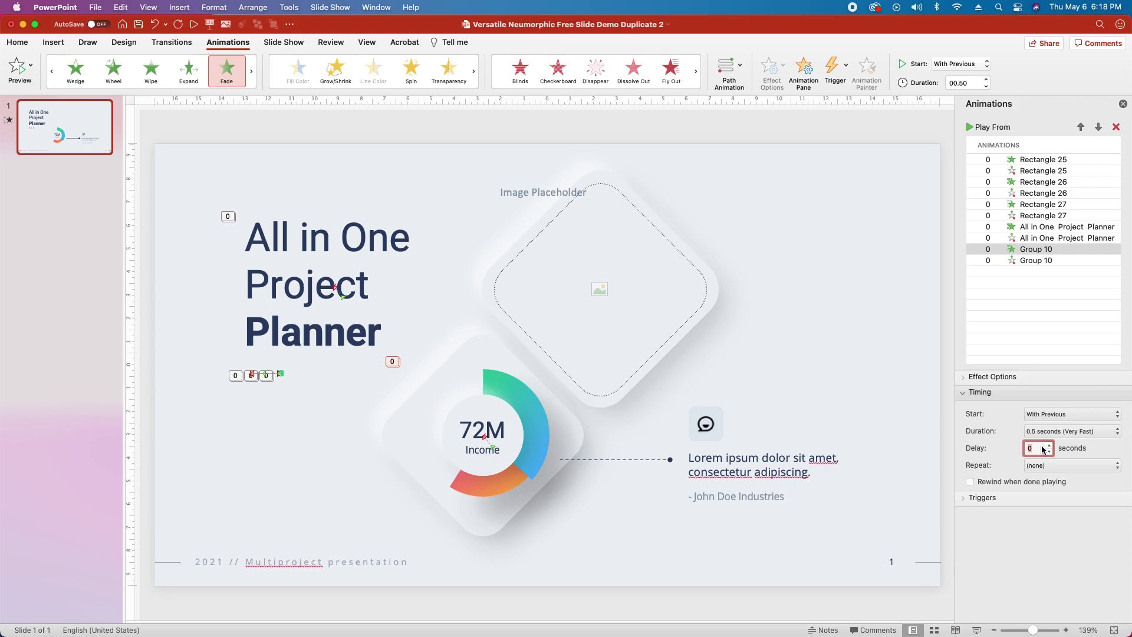
type(".25")
key("Return")
left_click(1036, 260)
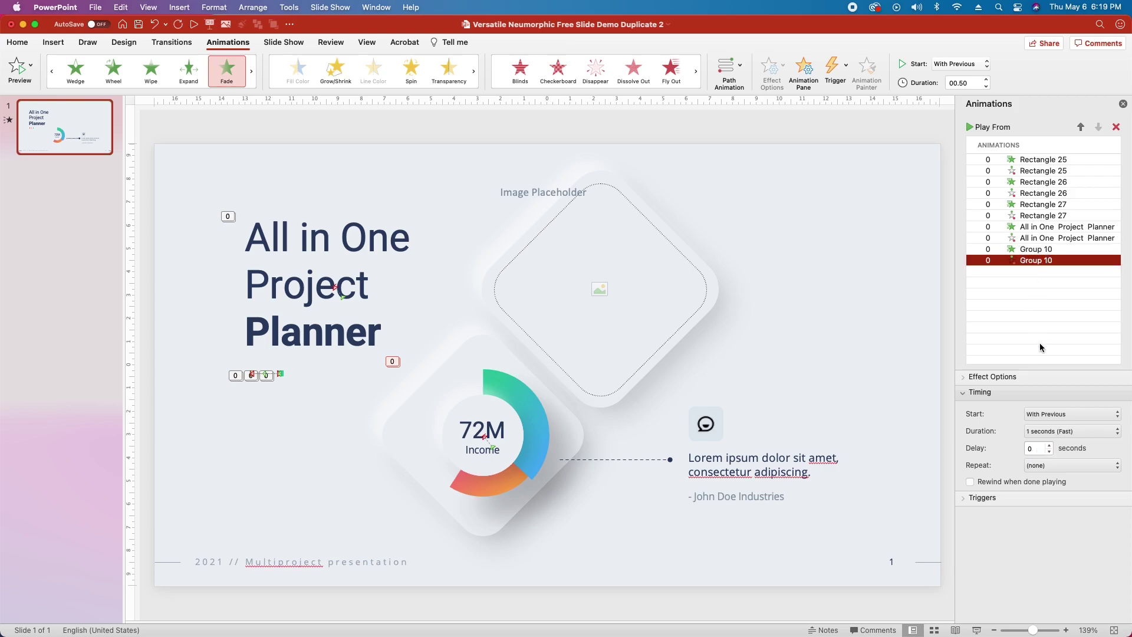
left_click(1037, 448)
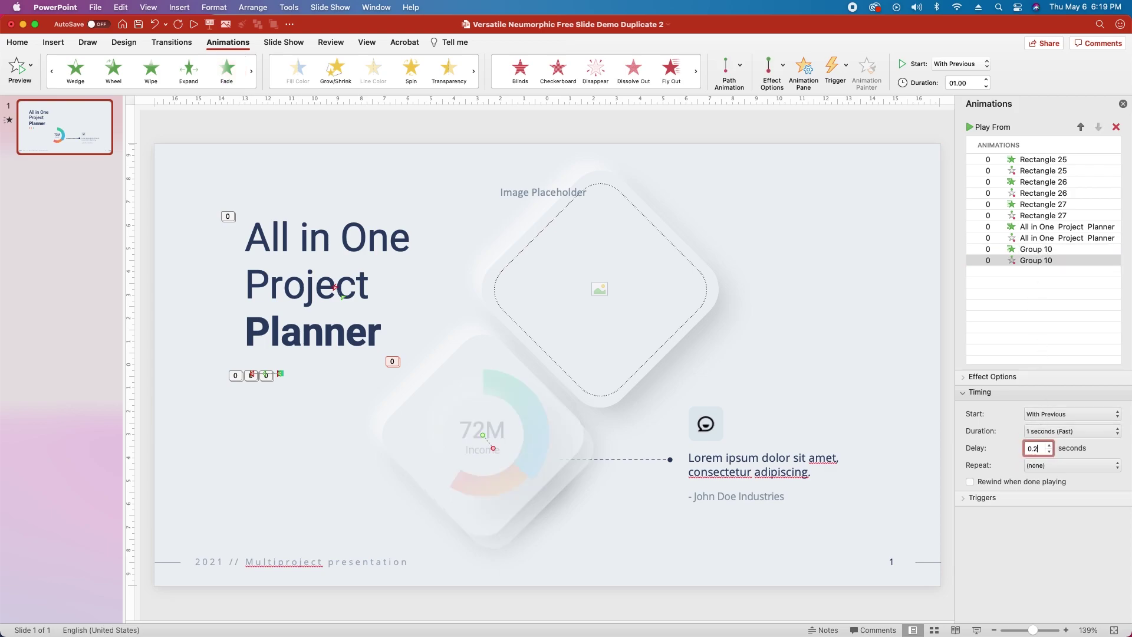
Step: Copy the title's animations to the 72M ring chart group and delay its Fade entrance and motion path by 0.5 seconds
left_click(309, 239)
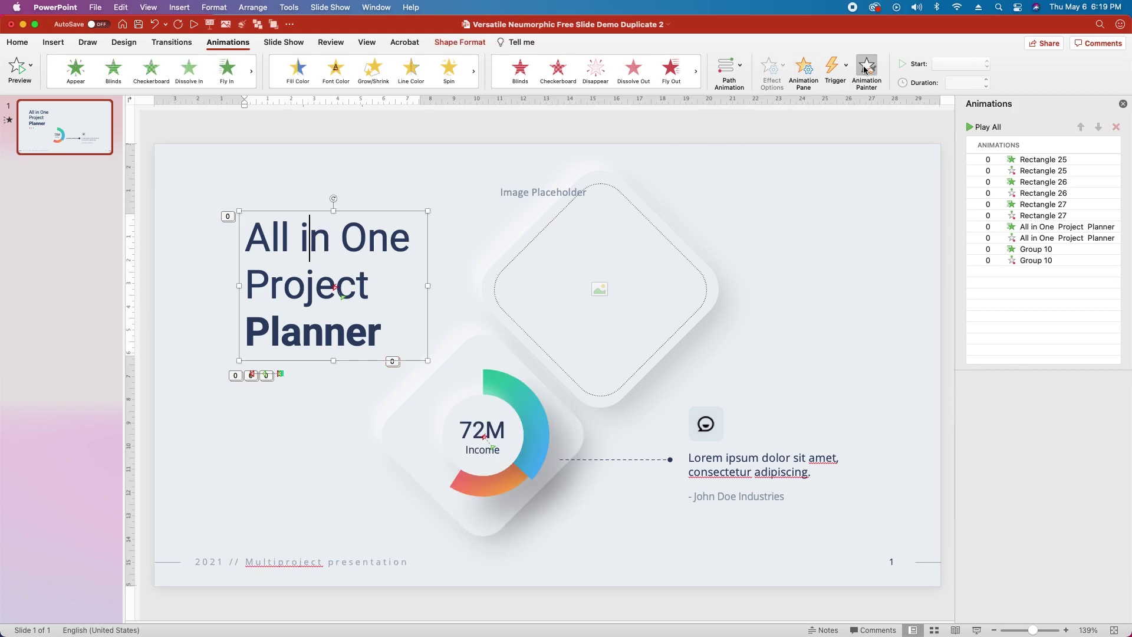
left_click(866, 70)
left_click(490, 423)
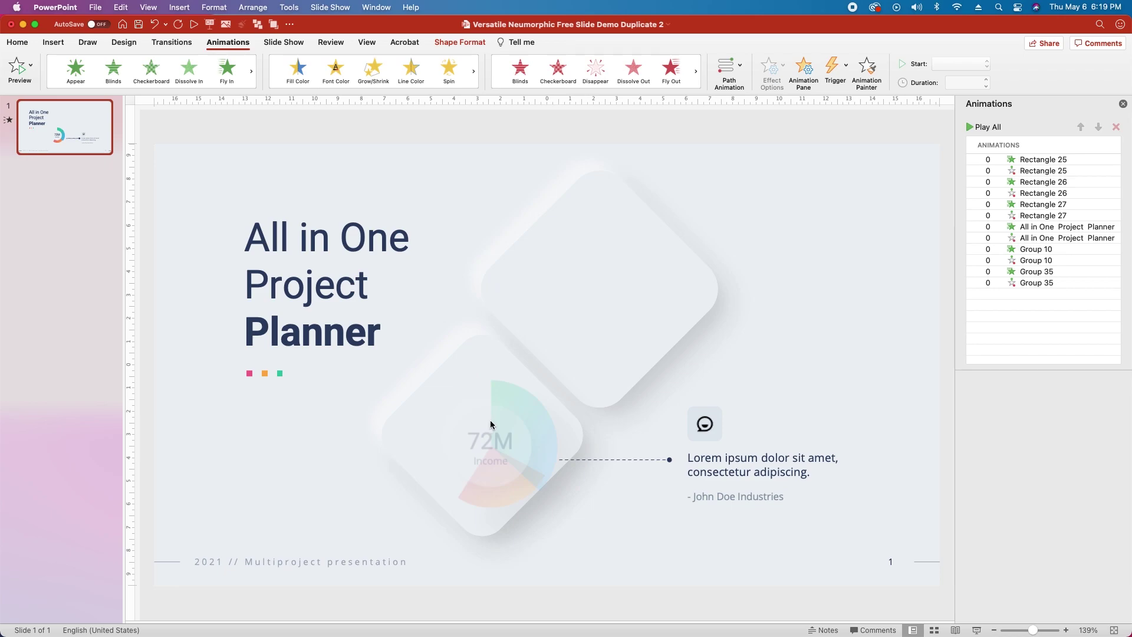
left_click(1039, 271)
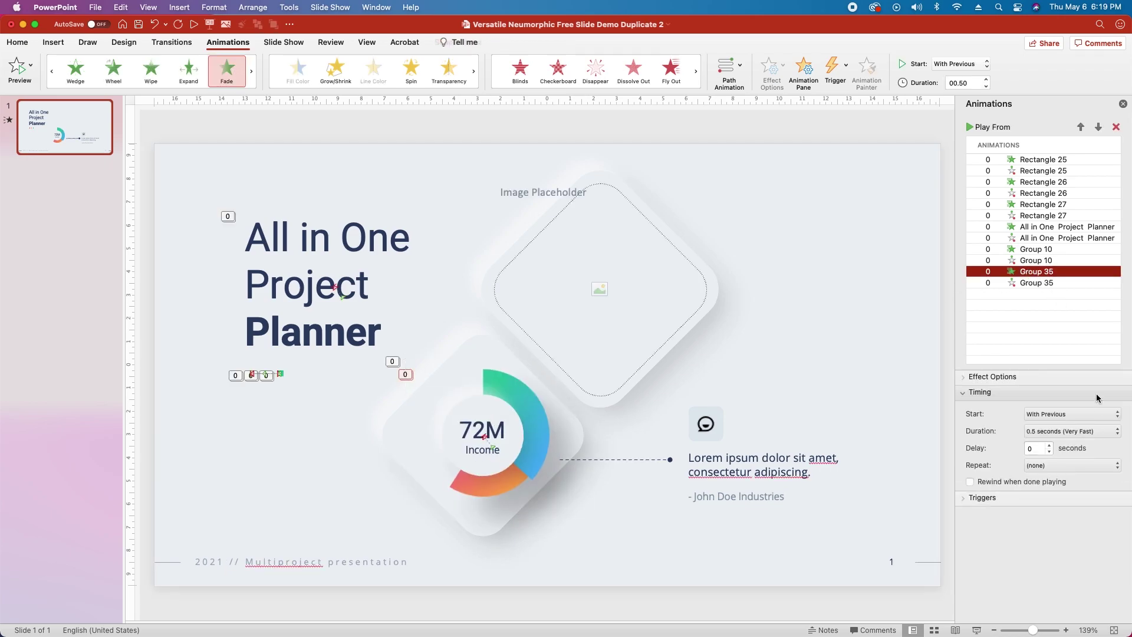
left_click(1040, 449)
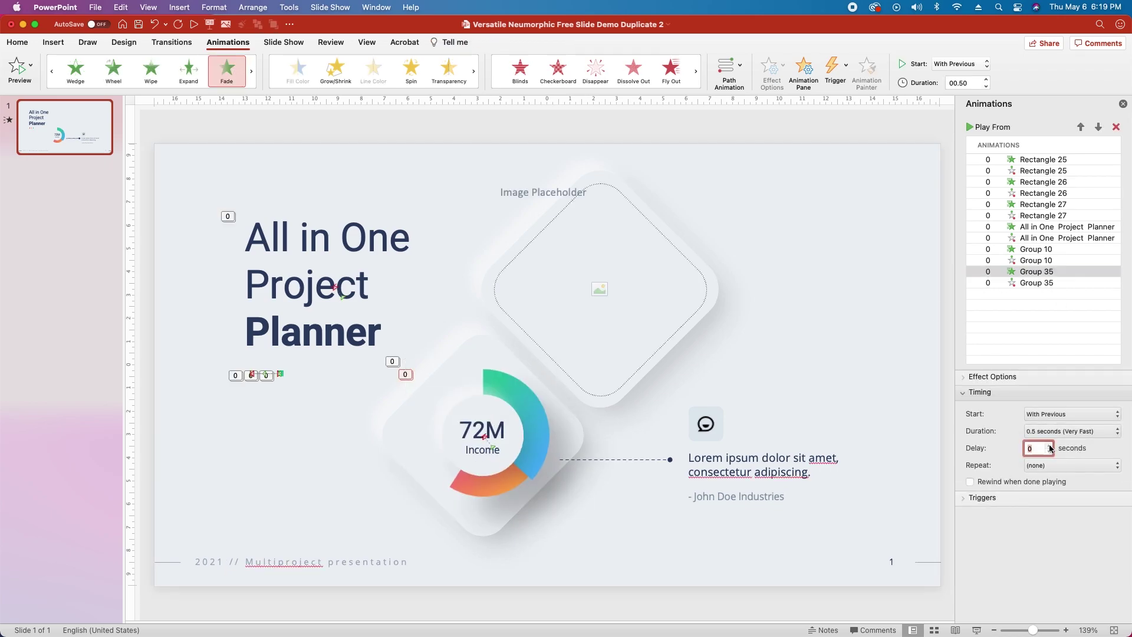
left_click(1036, 283)
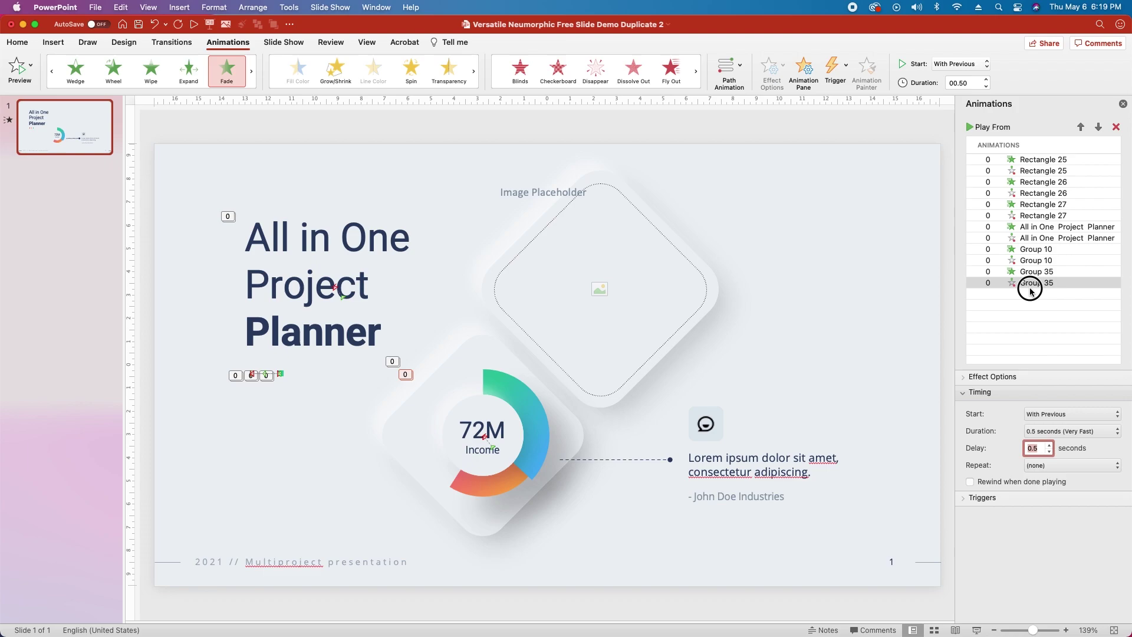
Step: Add a Wipe entrance to the dashed connector line and make it run from the left
left_click(644, 461)
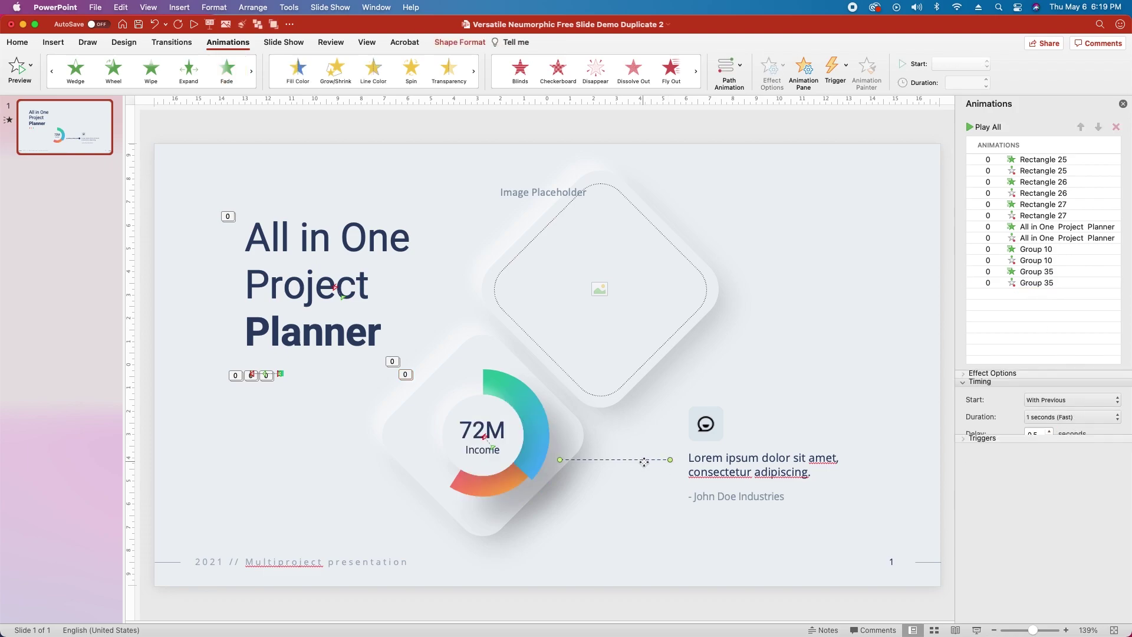
left_click(151, 71)
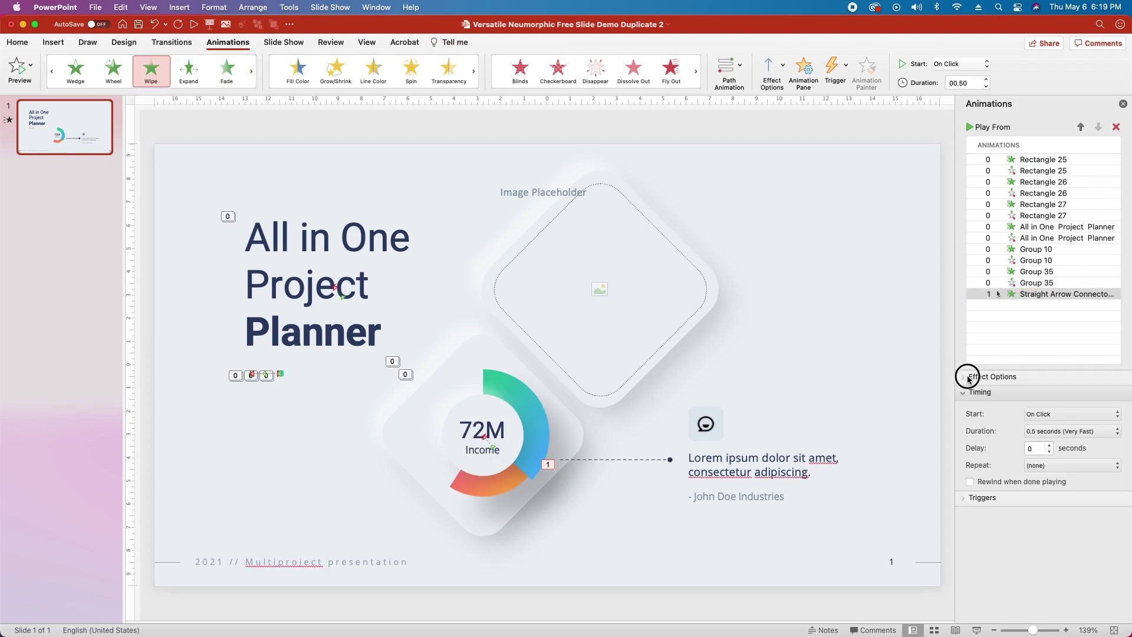
left_click(972, 377)
left_click(1068, 400)
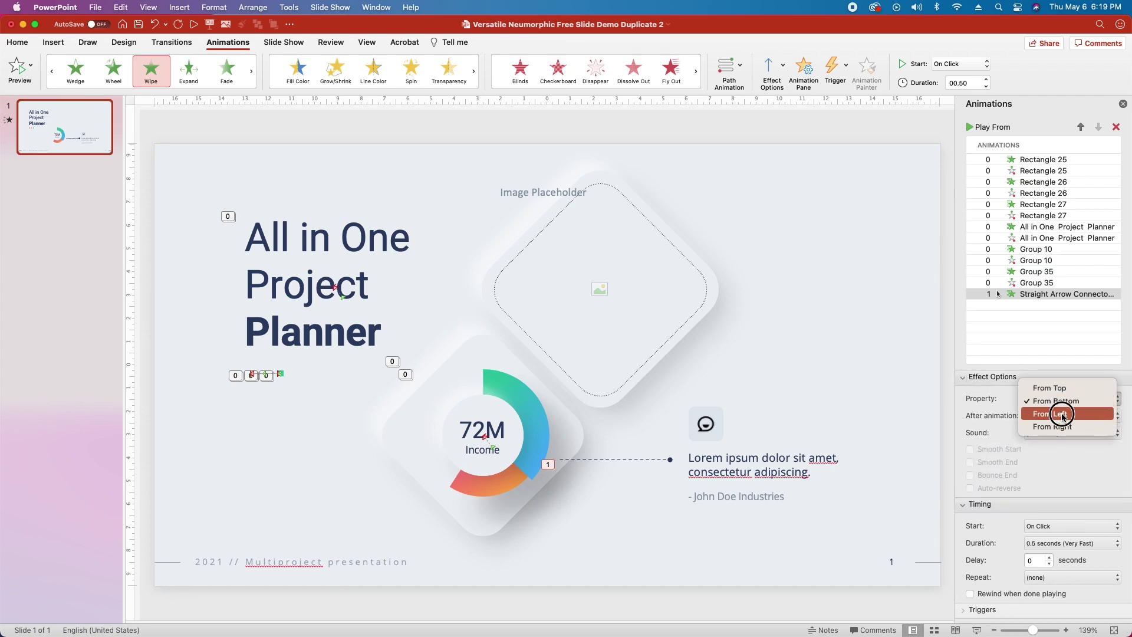
left_click(1060, 411)
Step: Set the connector line's Wipe to start With Previous with a 0.75-second delay
left_click(1071, 526)
left_click(1059, 540)
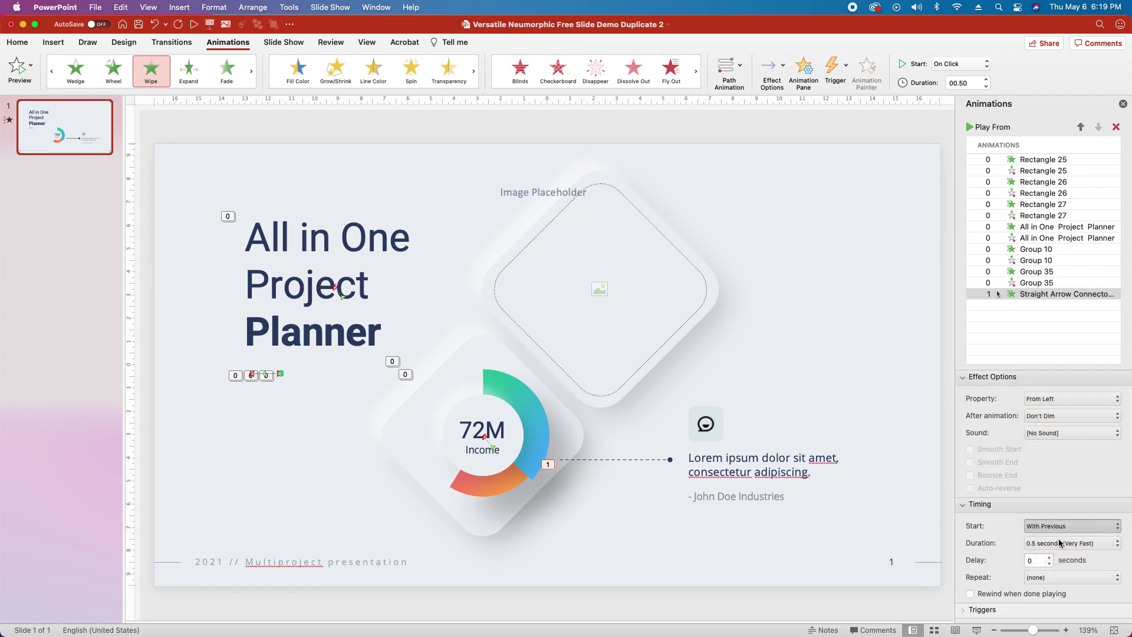
left_click(1038, 561)
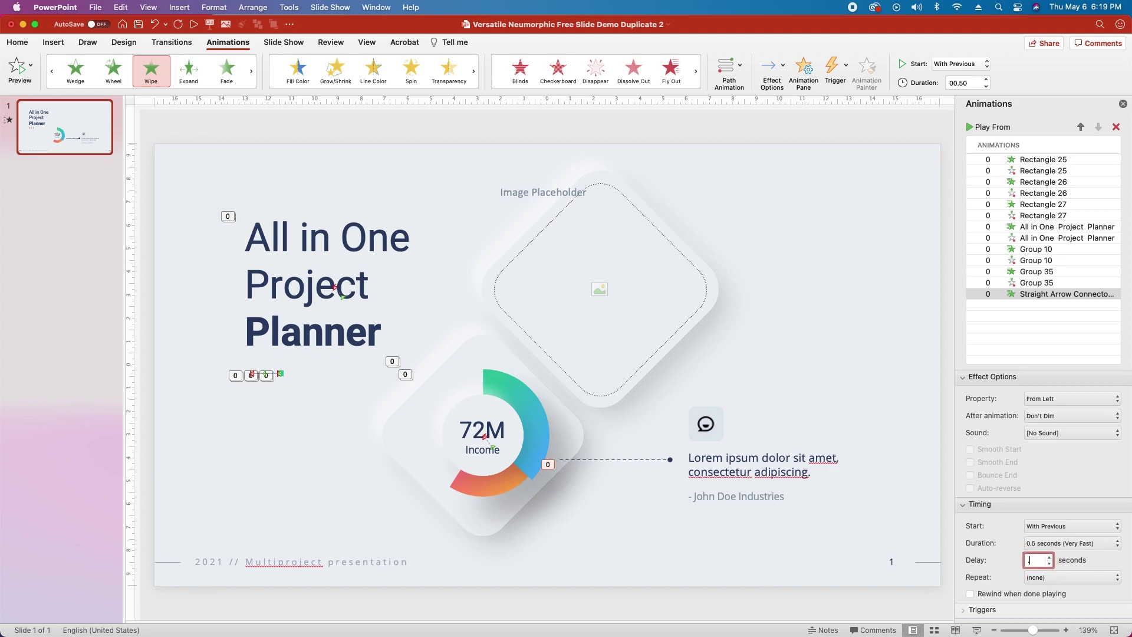
type("0.75")
Step: Copy the animations of the diamond behind the ring chart to the chat icon group and delay its Fade and motion path by 0.75 seconds
left_click(392, 439)
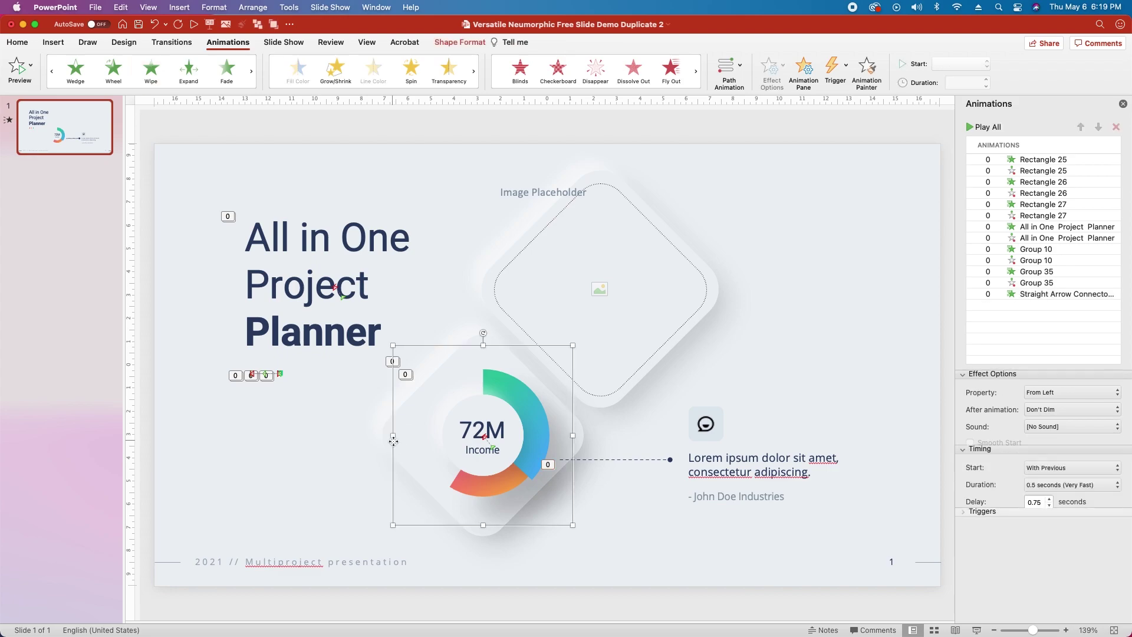
left_click(863, 73)
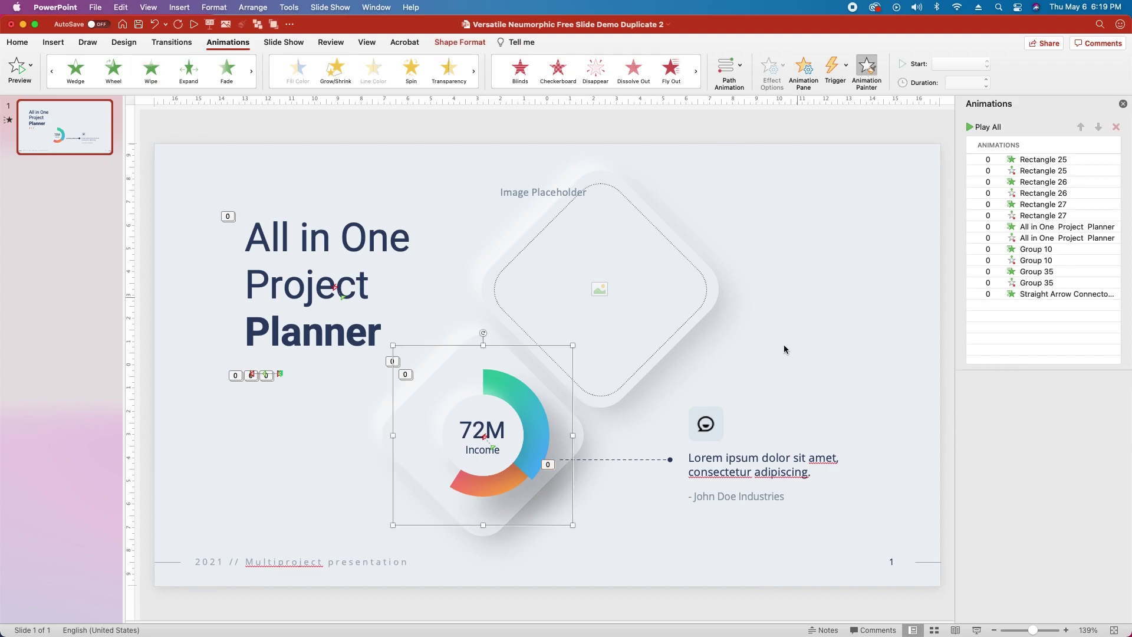
left_click(709, 422)
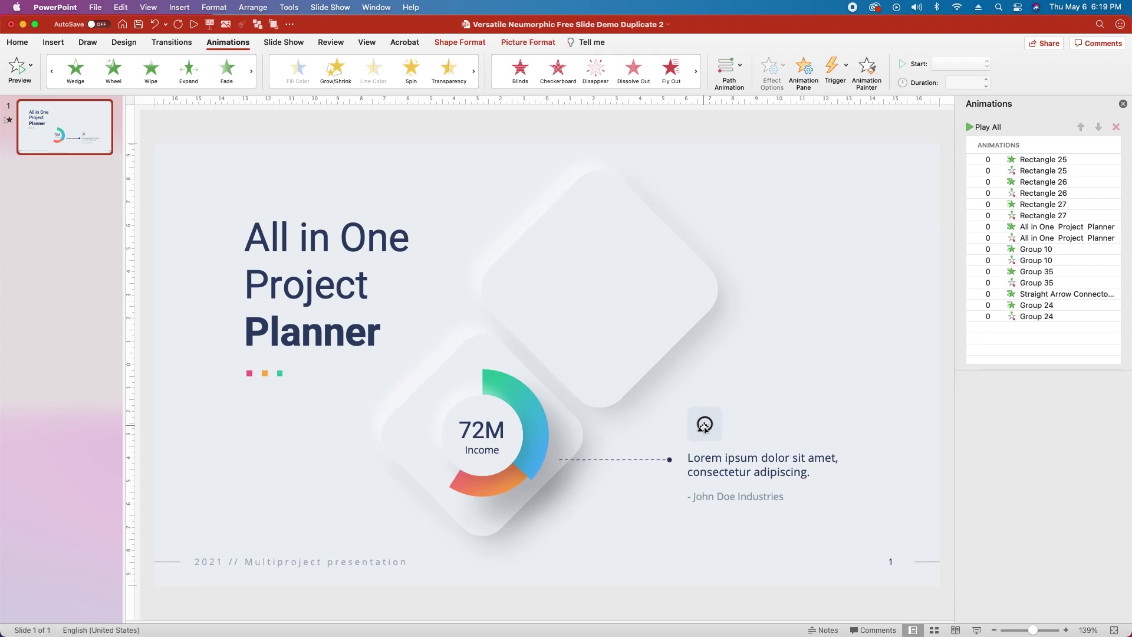
left_click(1039, 305)
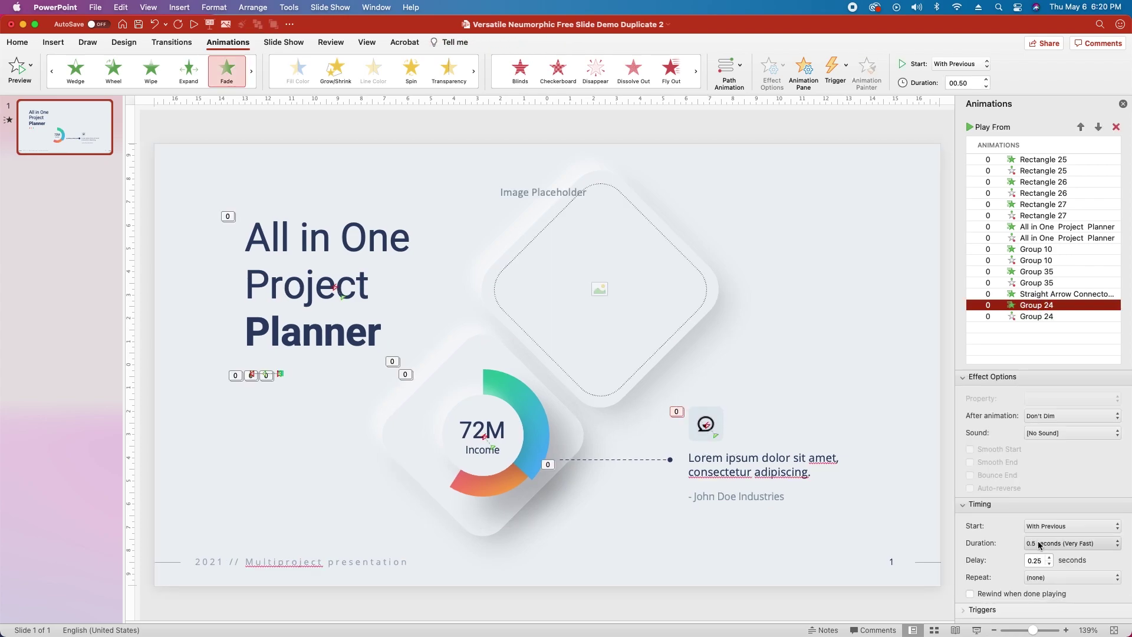
left_click(1037, 558)
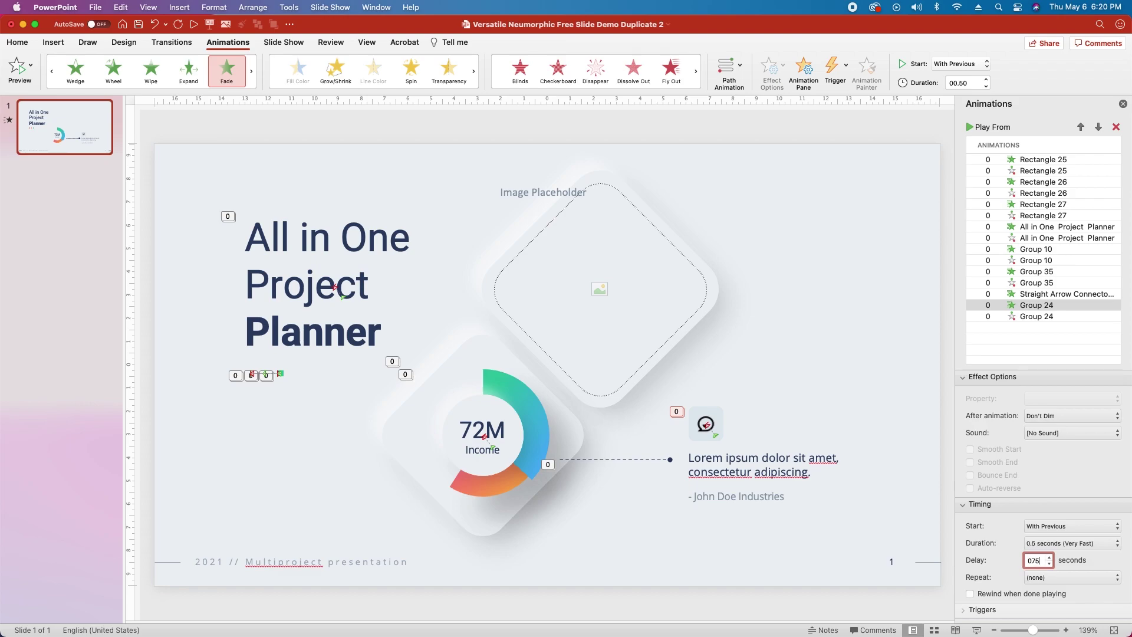
Step: Copy the chat icon group's animations to the Lorem ipsum text group below it
left_click(711, 424)
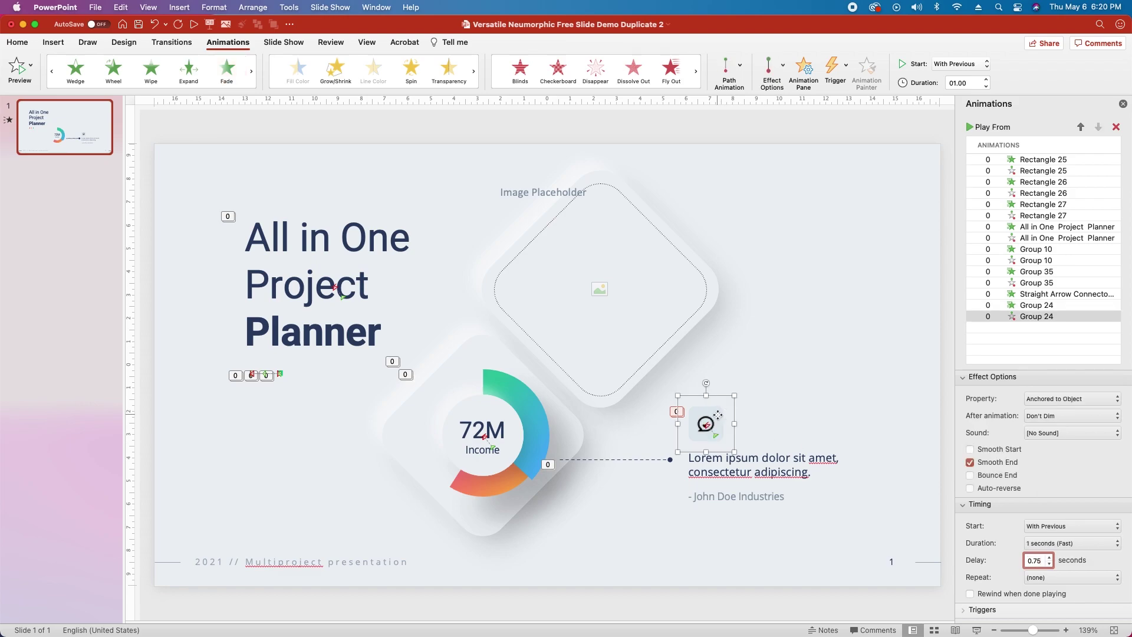
left_click(867, 79)
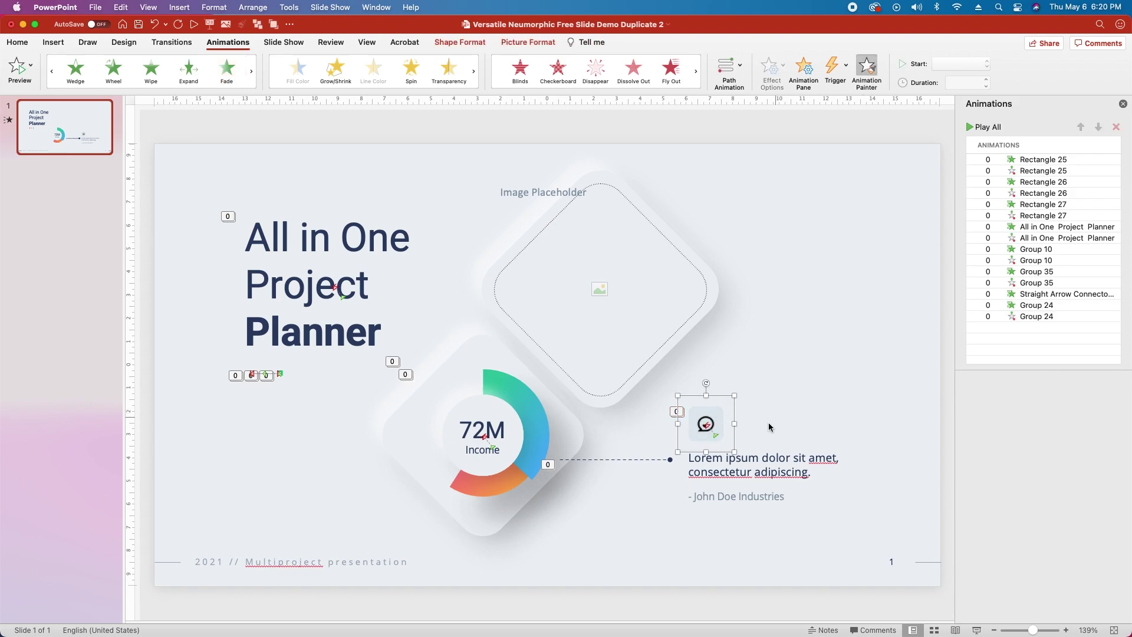
left_click(775, 474)
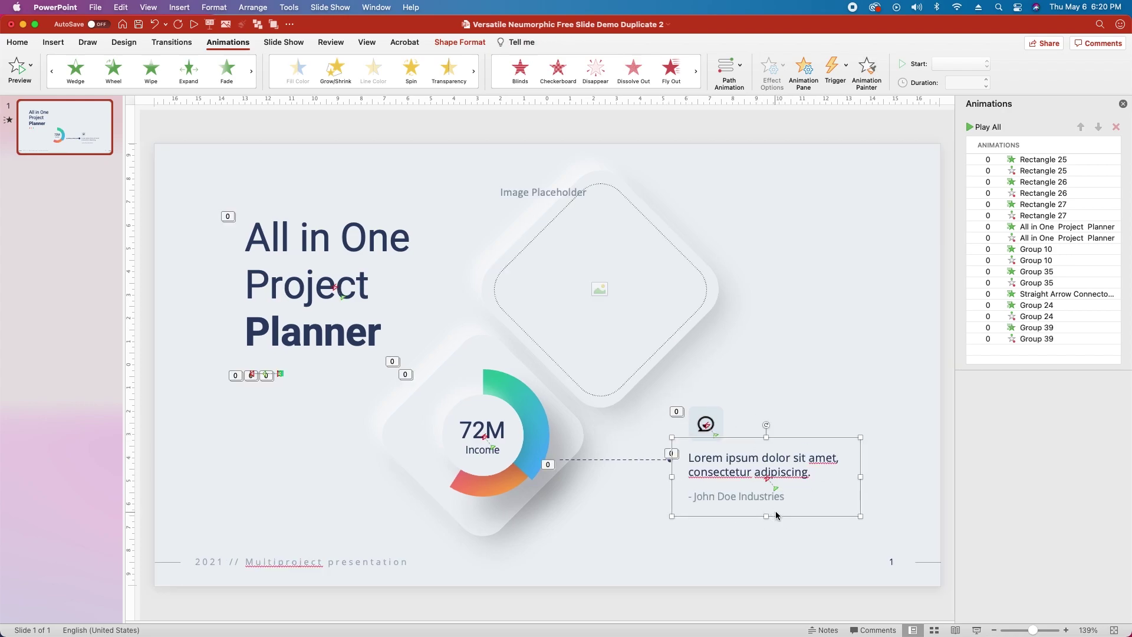
Step: Copy the title's animations to the large rounded diamond group around the image placeholder
left_click(291, 243)
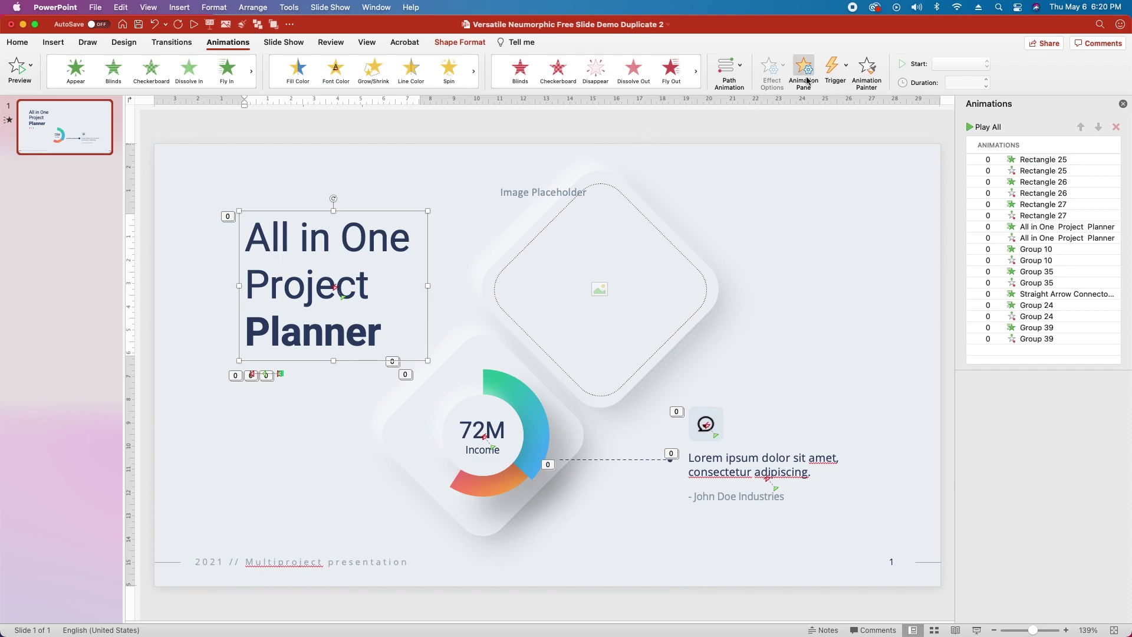
left_click(867, 70)
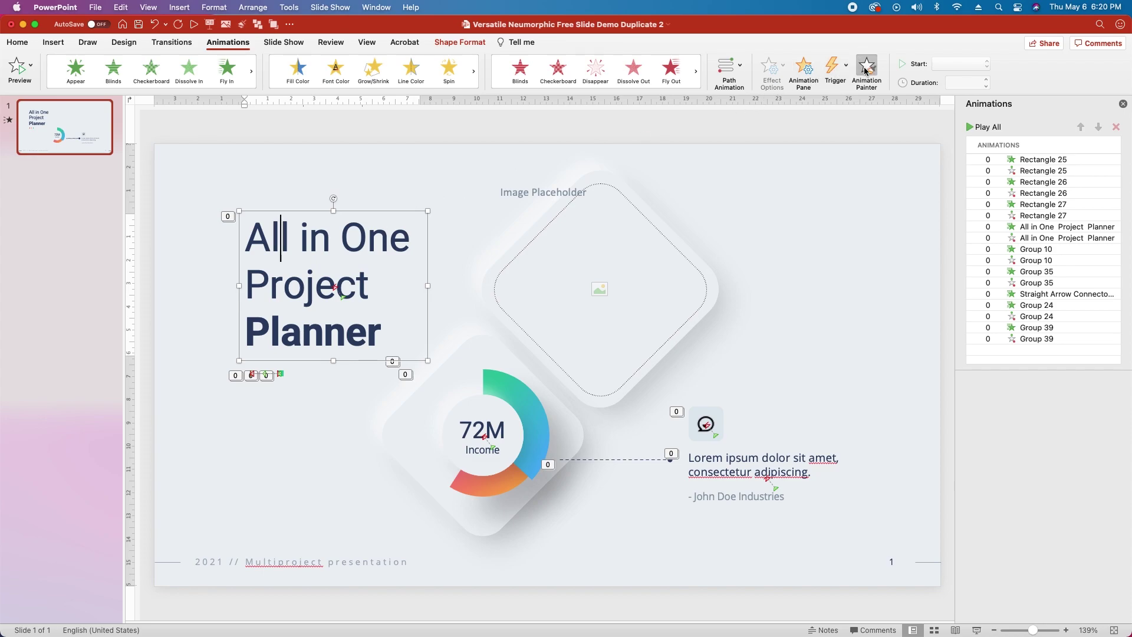
left_click(490, 295)
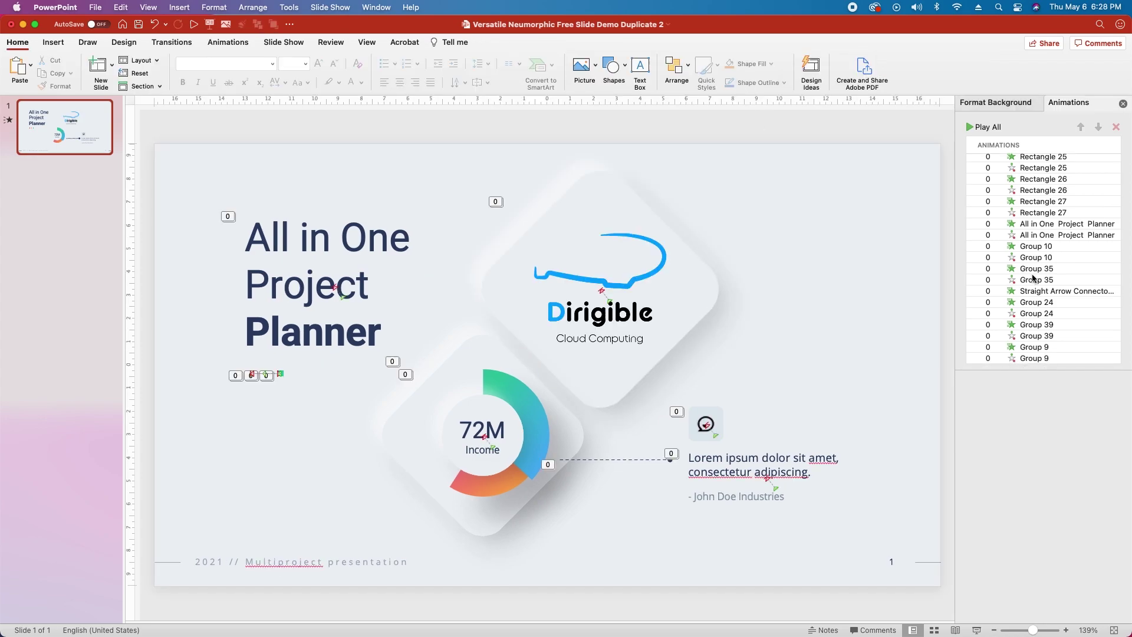